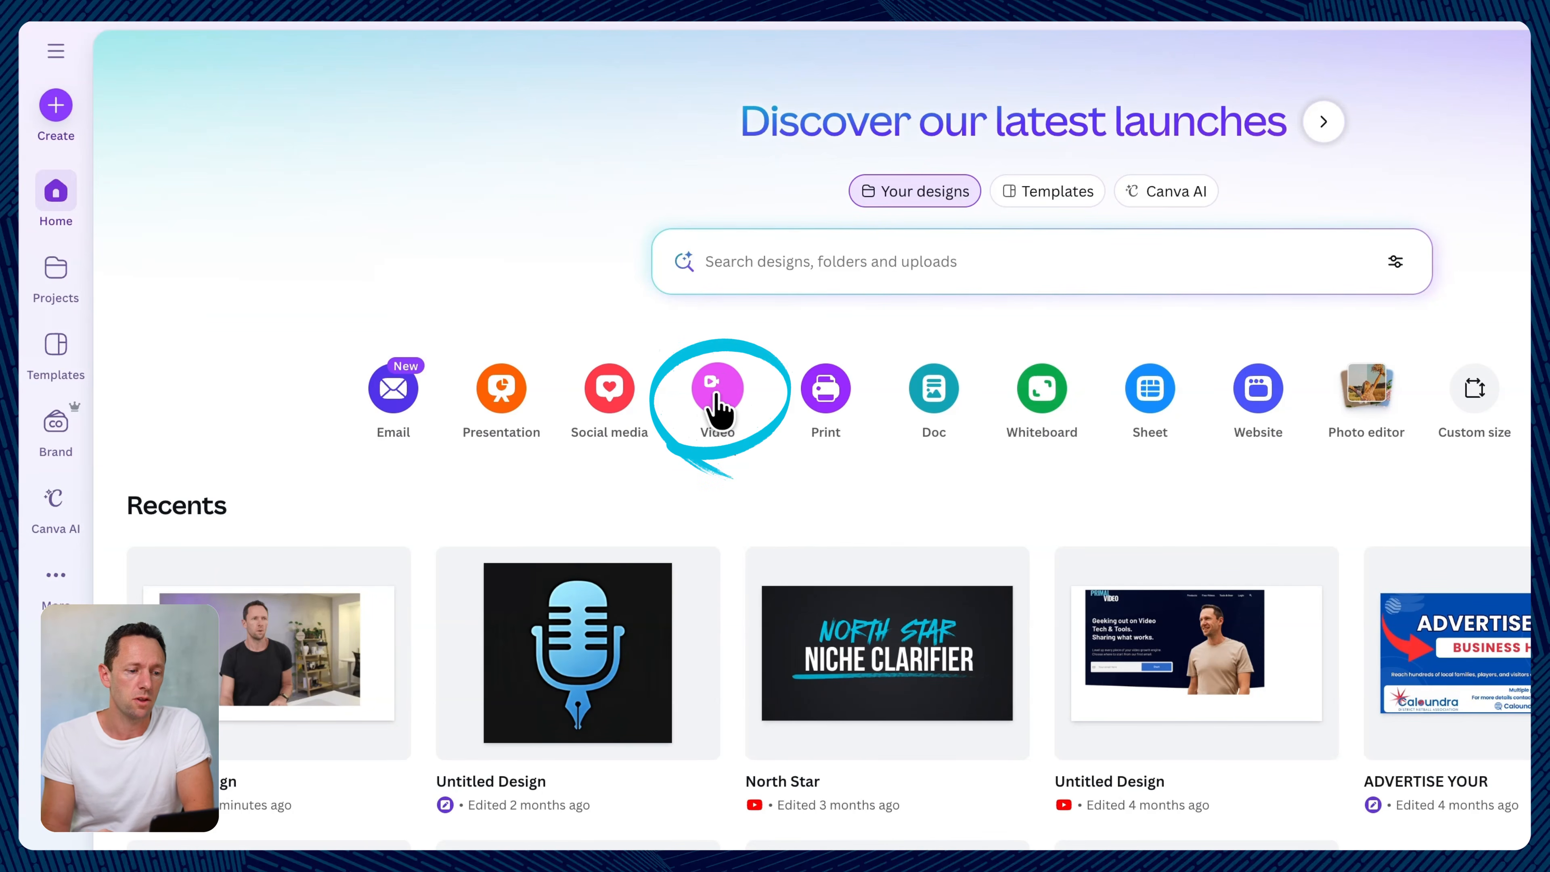
Step: Browse the video templates and start a design from the yellow retro TV "A Short Film" mobile video template
left_click(715, 404)
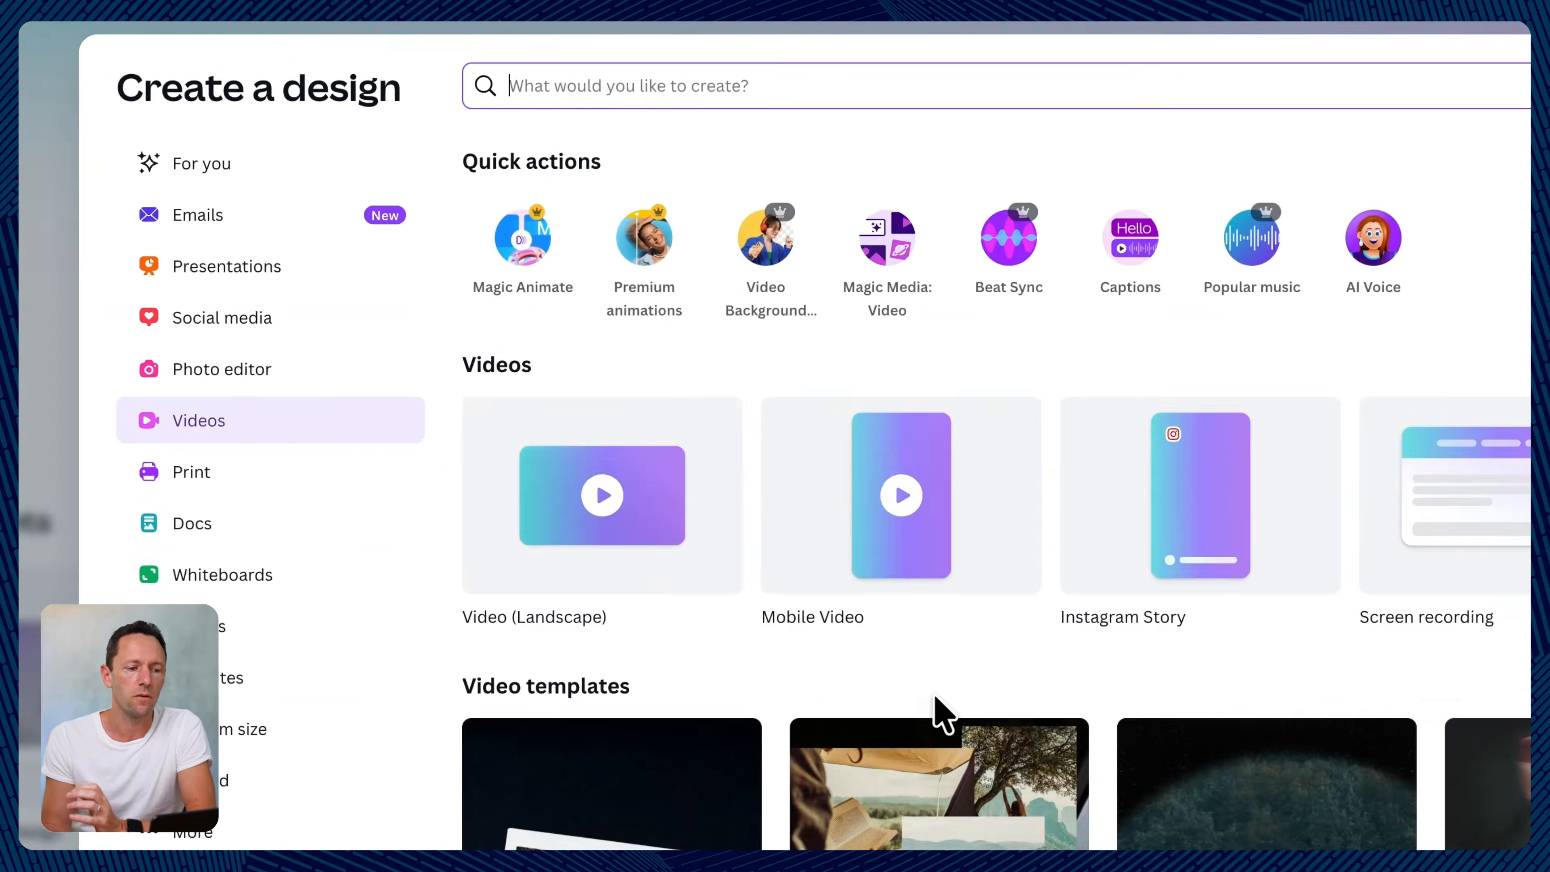
scroll(811, 635, "down", 5)
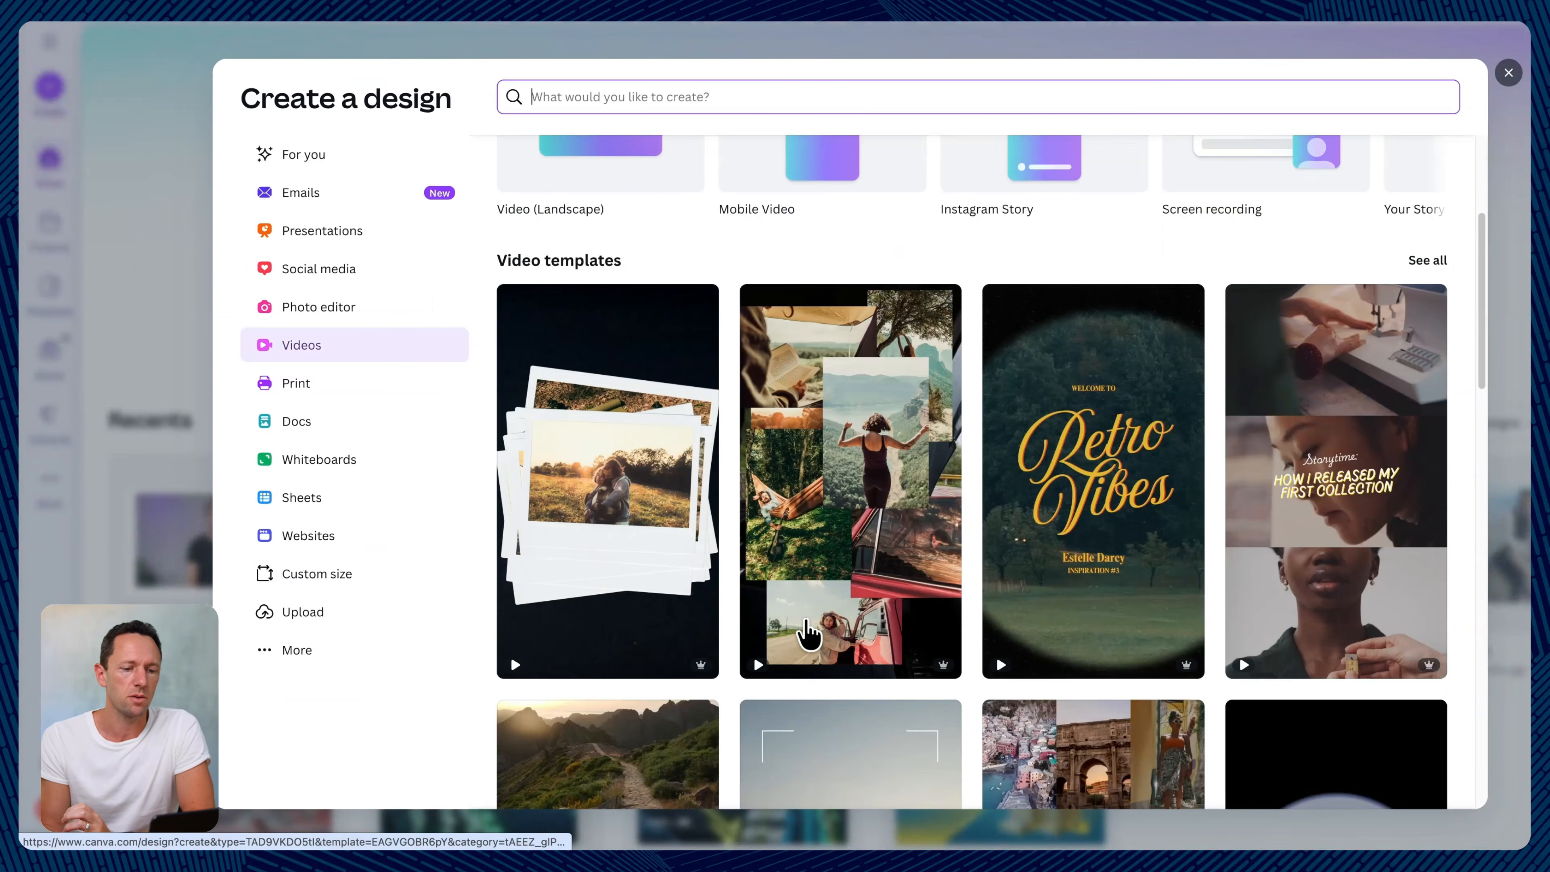
scroll(809, 635, "down", 15)
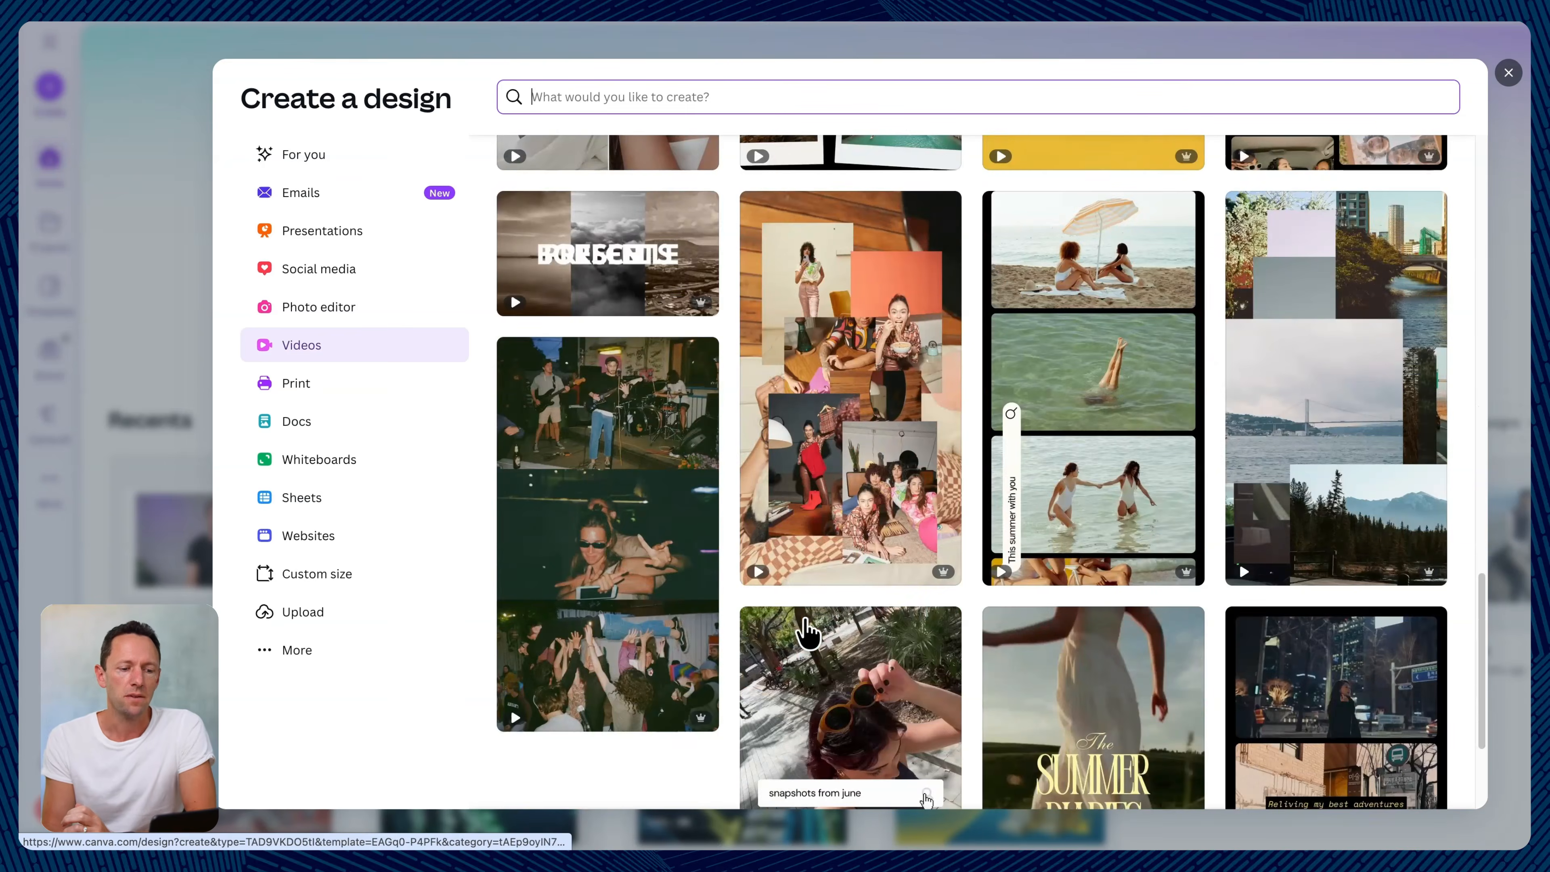
scroll(808, 635, "down", 3)
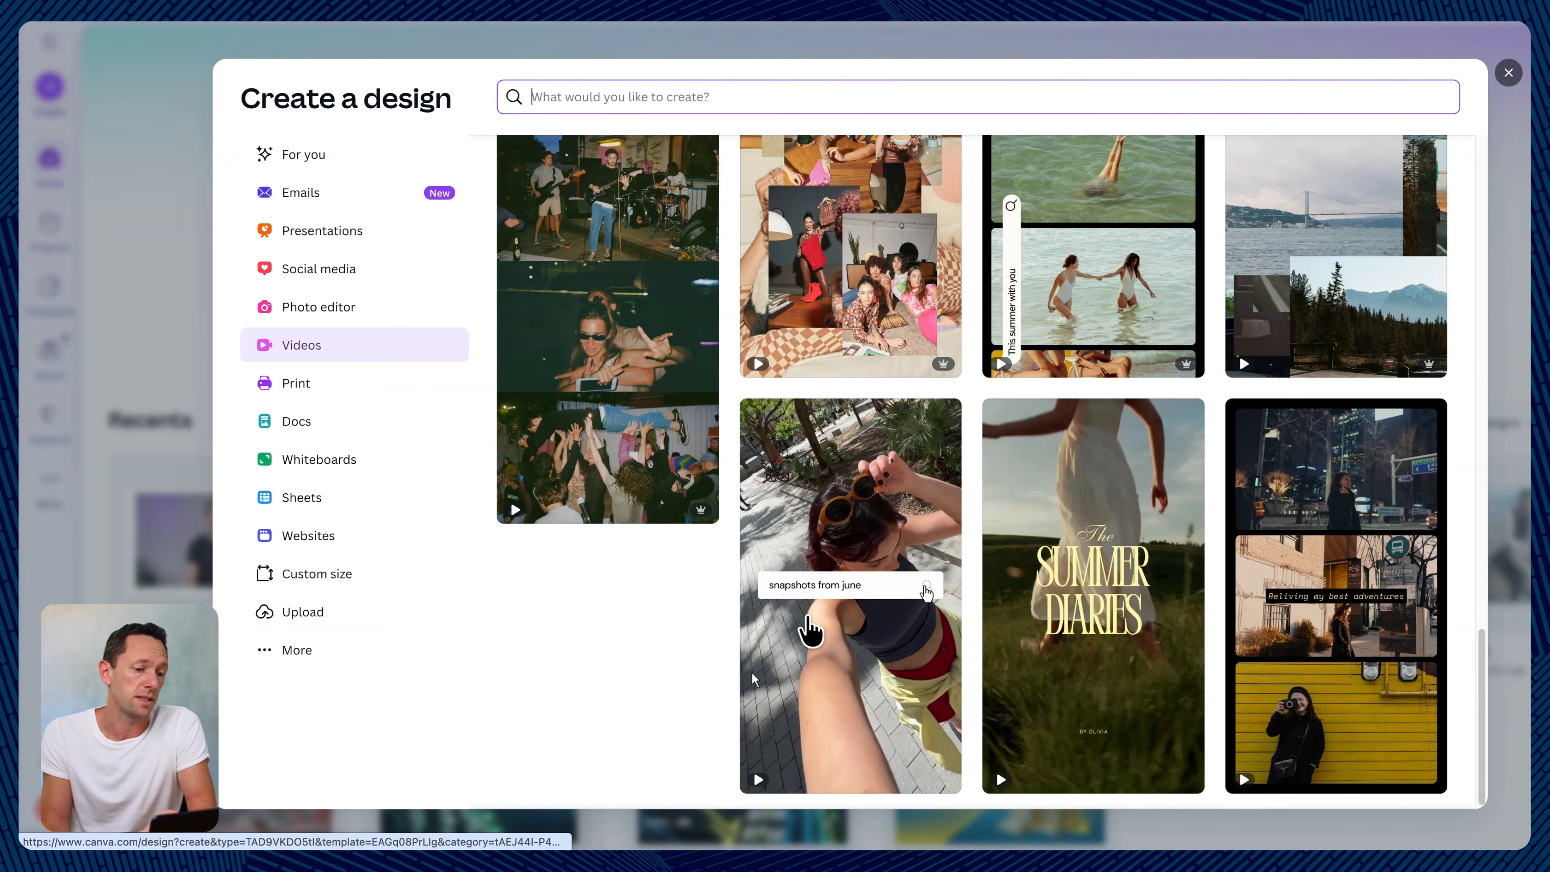
scroll(792, 492, "up", 8)
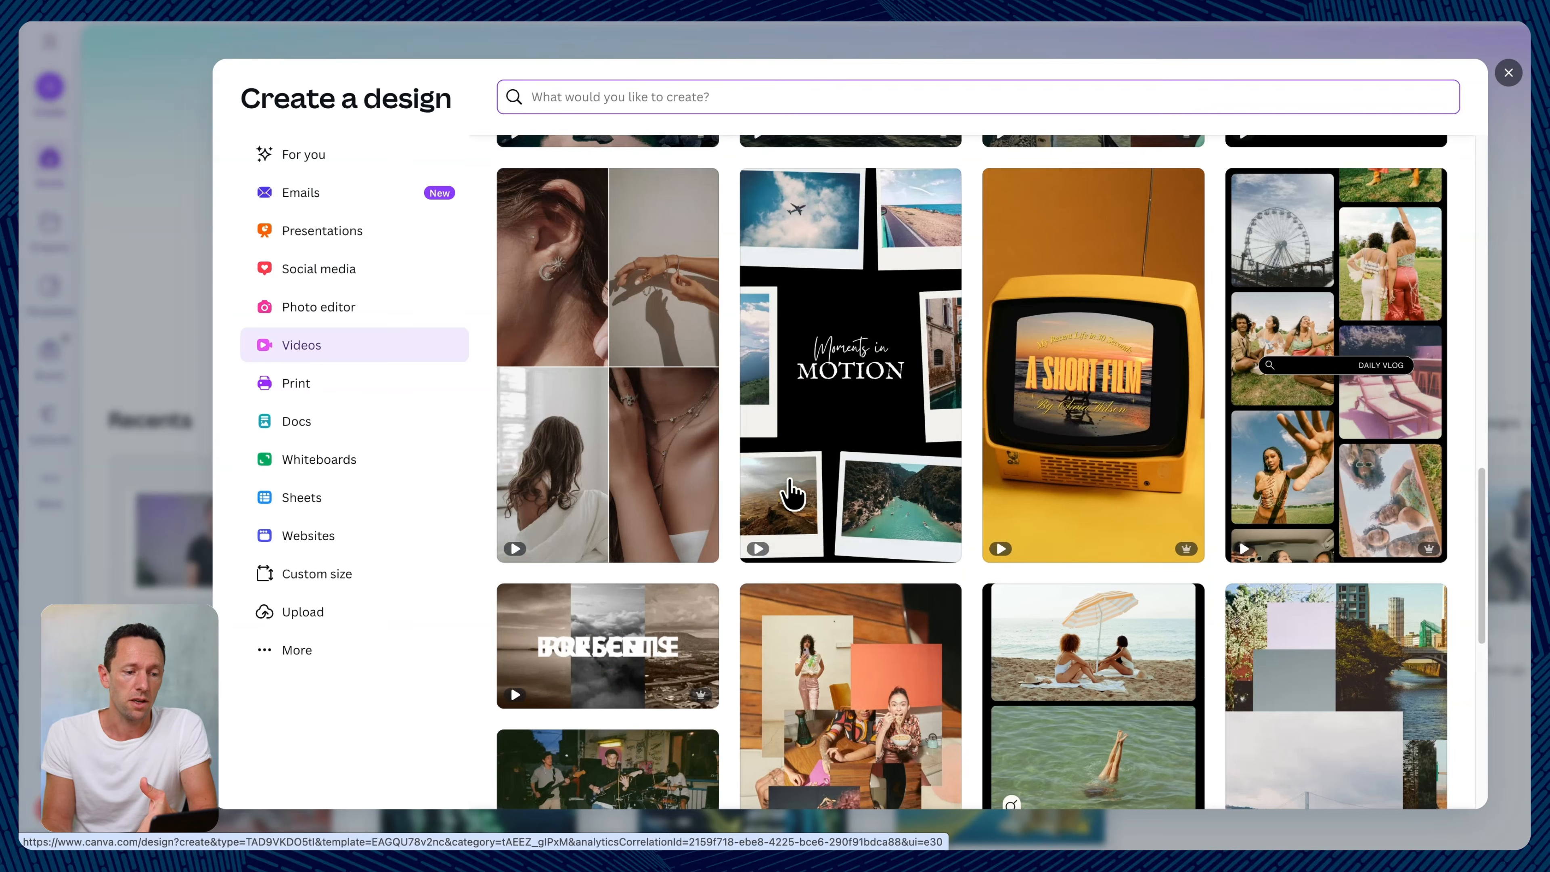
scroll(790, 492, "up", 5)
scroll(789, 501, "down", 1)
left_click(1093, 668)
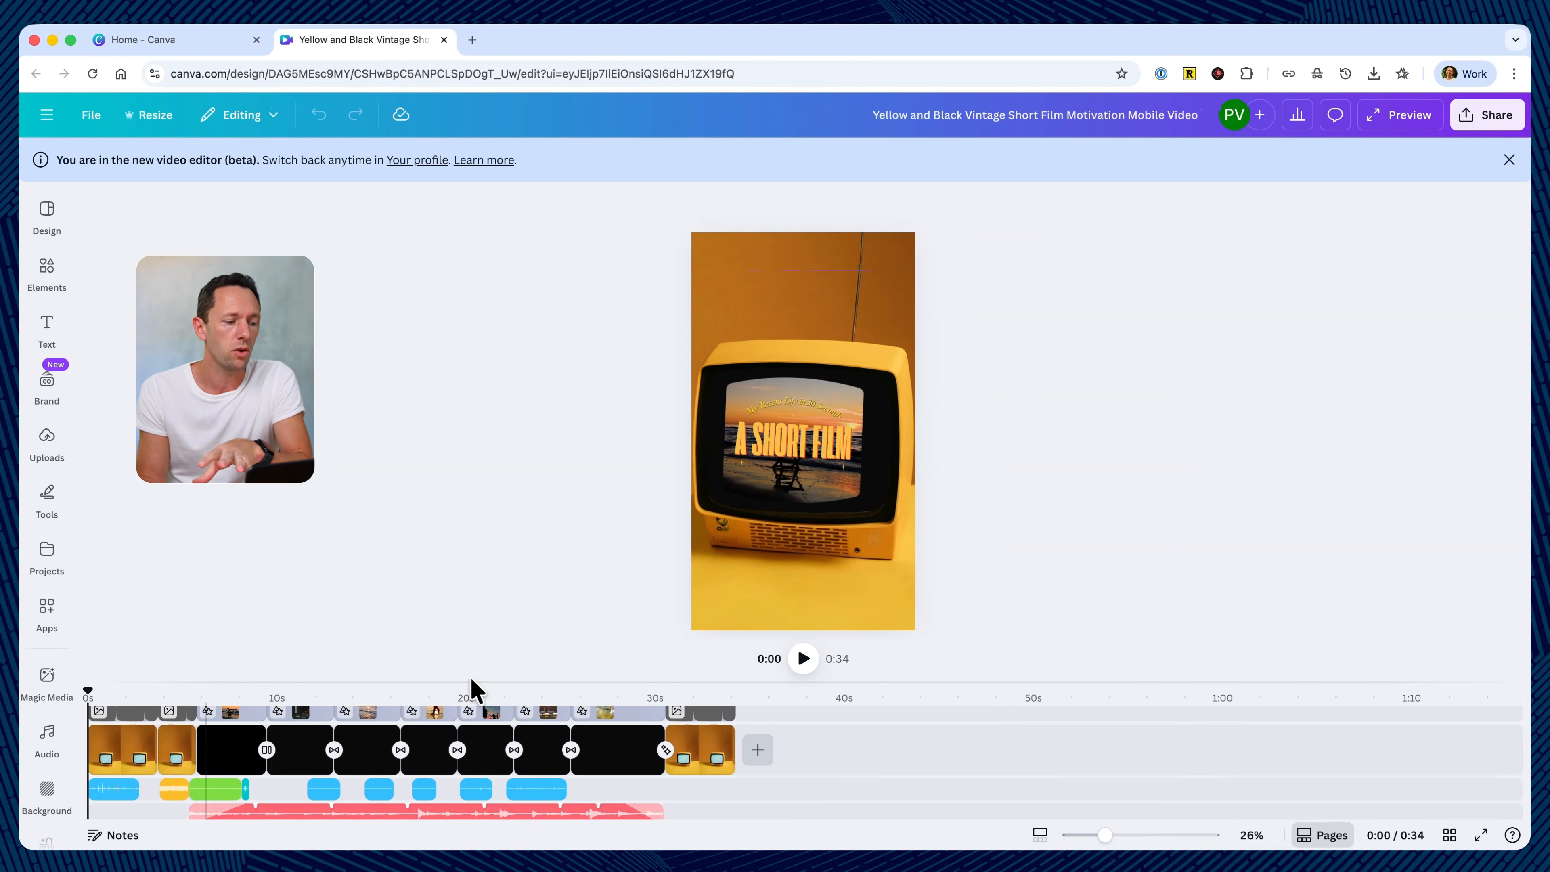
Step: Enlarge the timeline area to show all its tracks and play the opening of the template video
left_click_drag(678, 681, 686, 538)
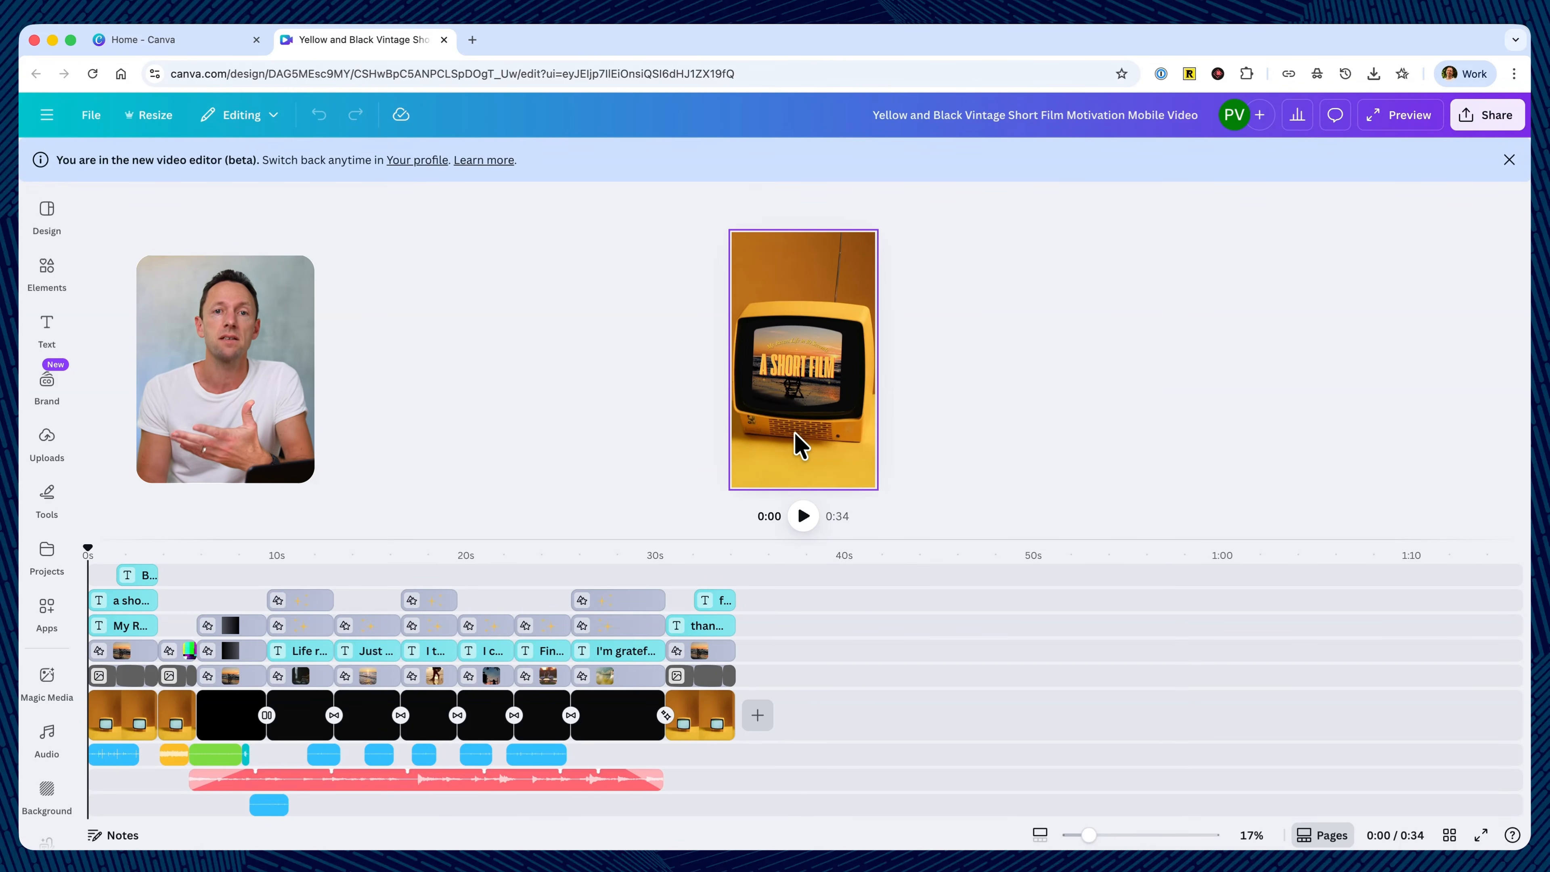
left_click(803, 515)
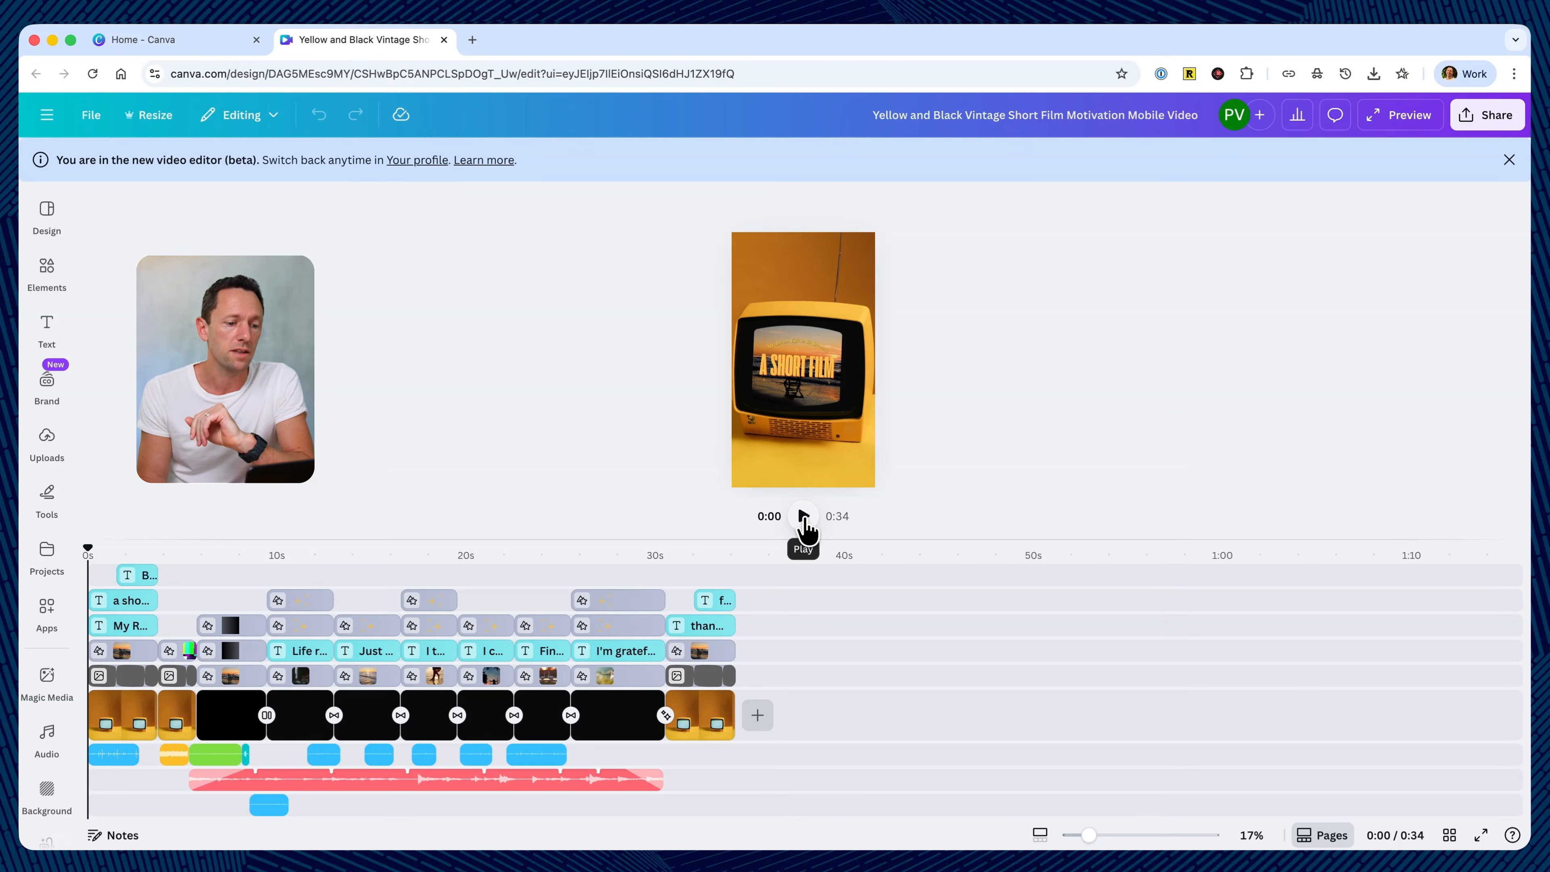
left_click(803, 518)
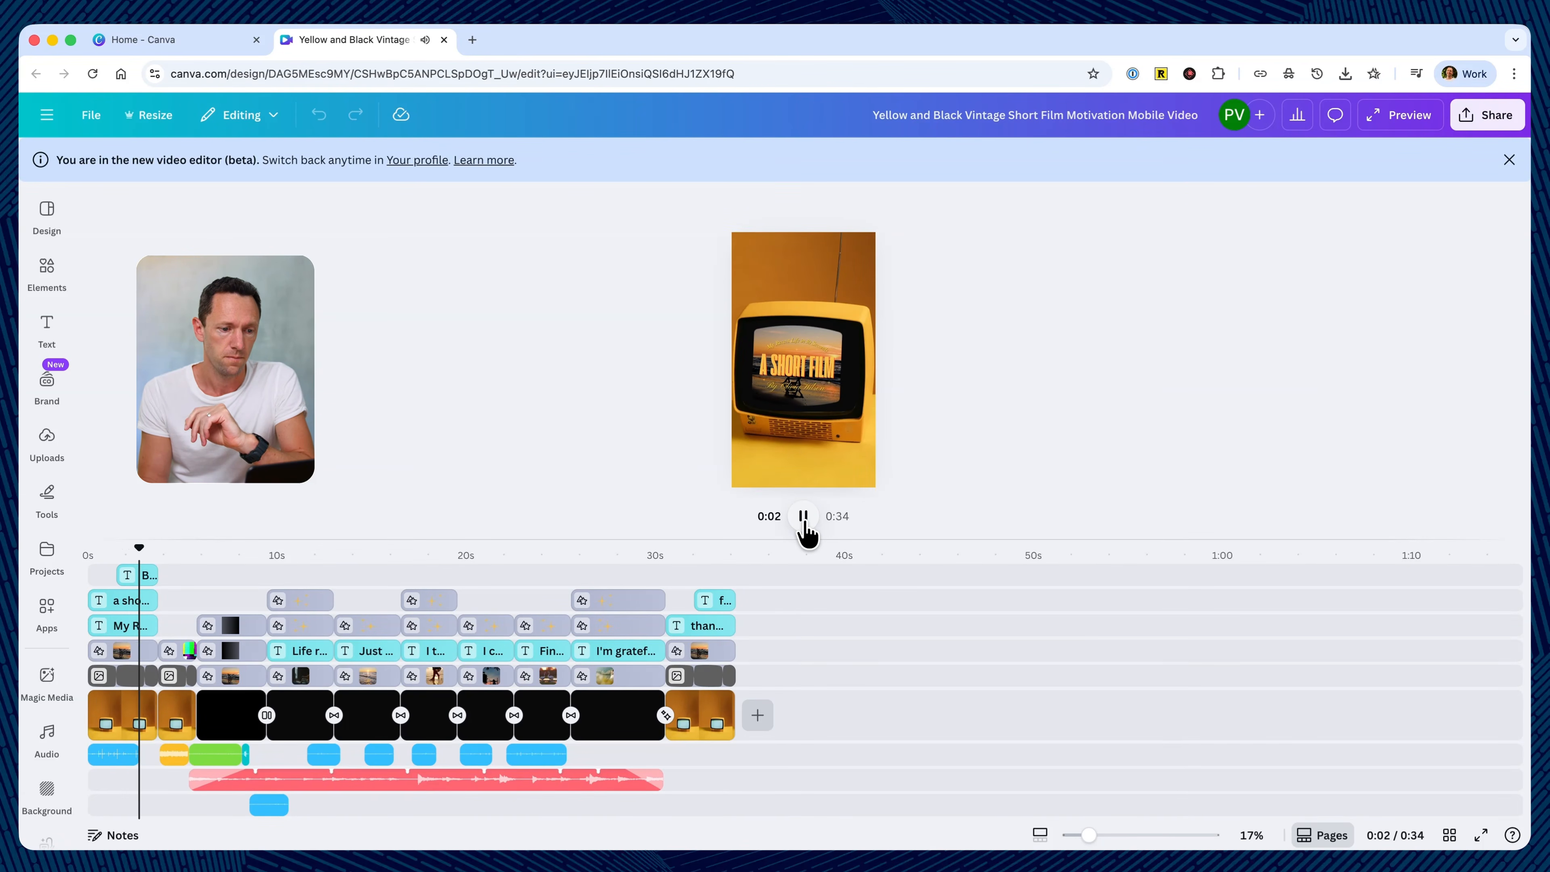
Step: Replace the "A SHORT FILM" title text with the presenter's name and play the edited opening
left_click(793, 369)
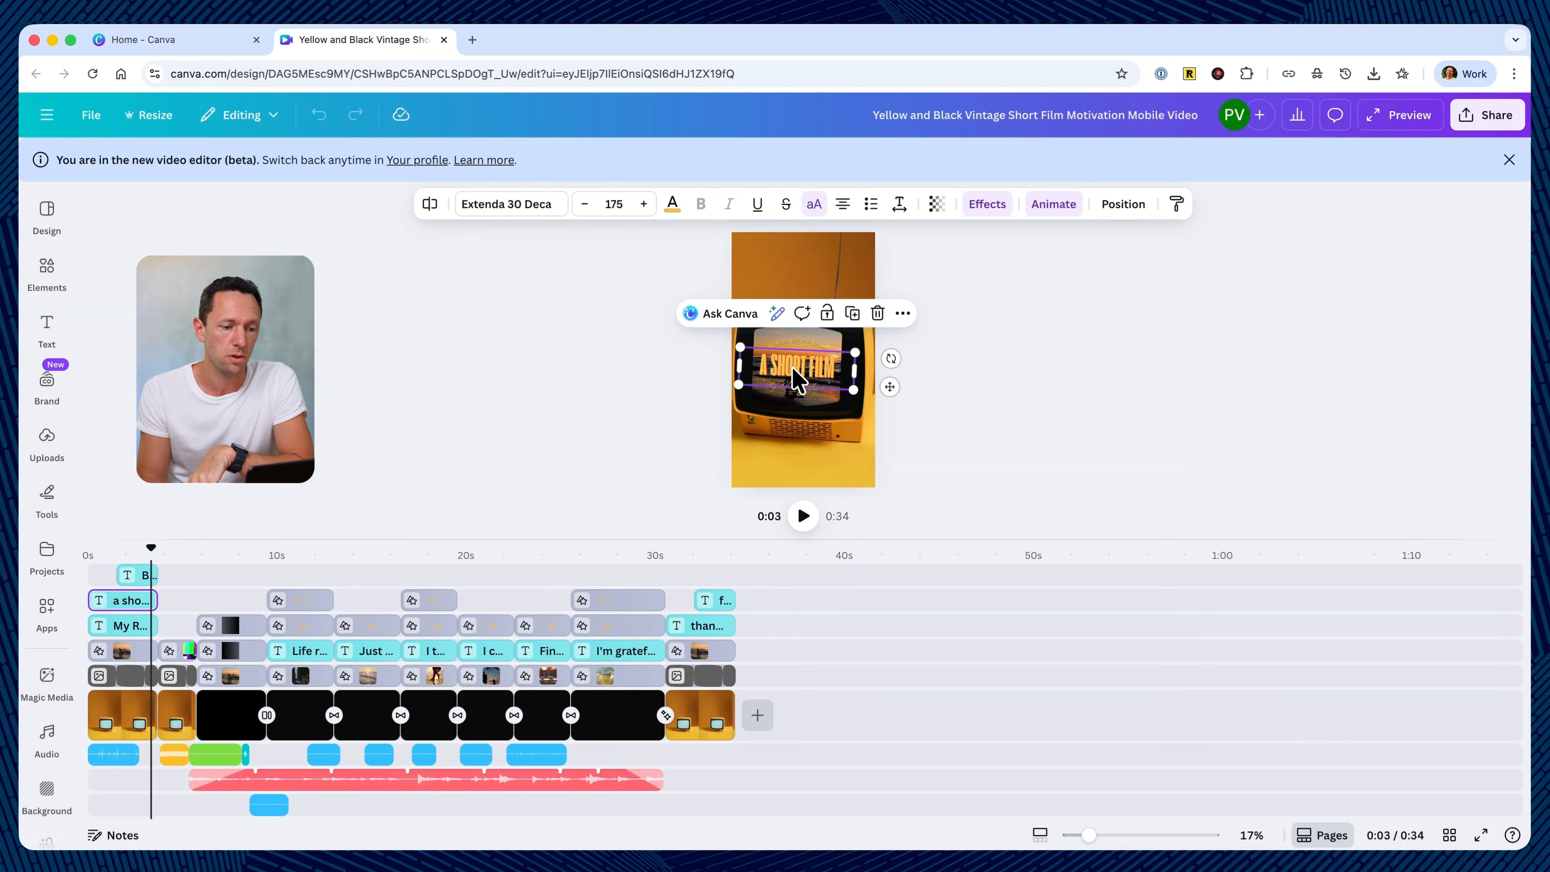
type("JUSTIN BROWN")
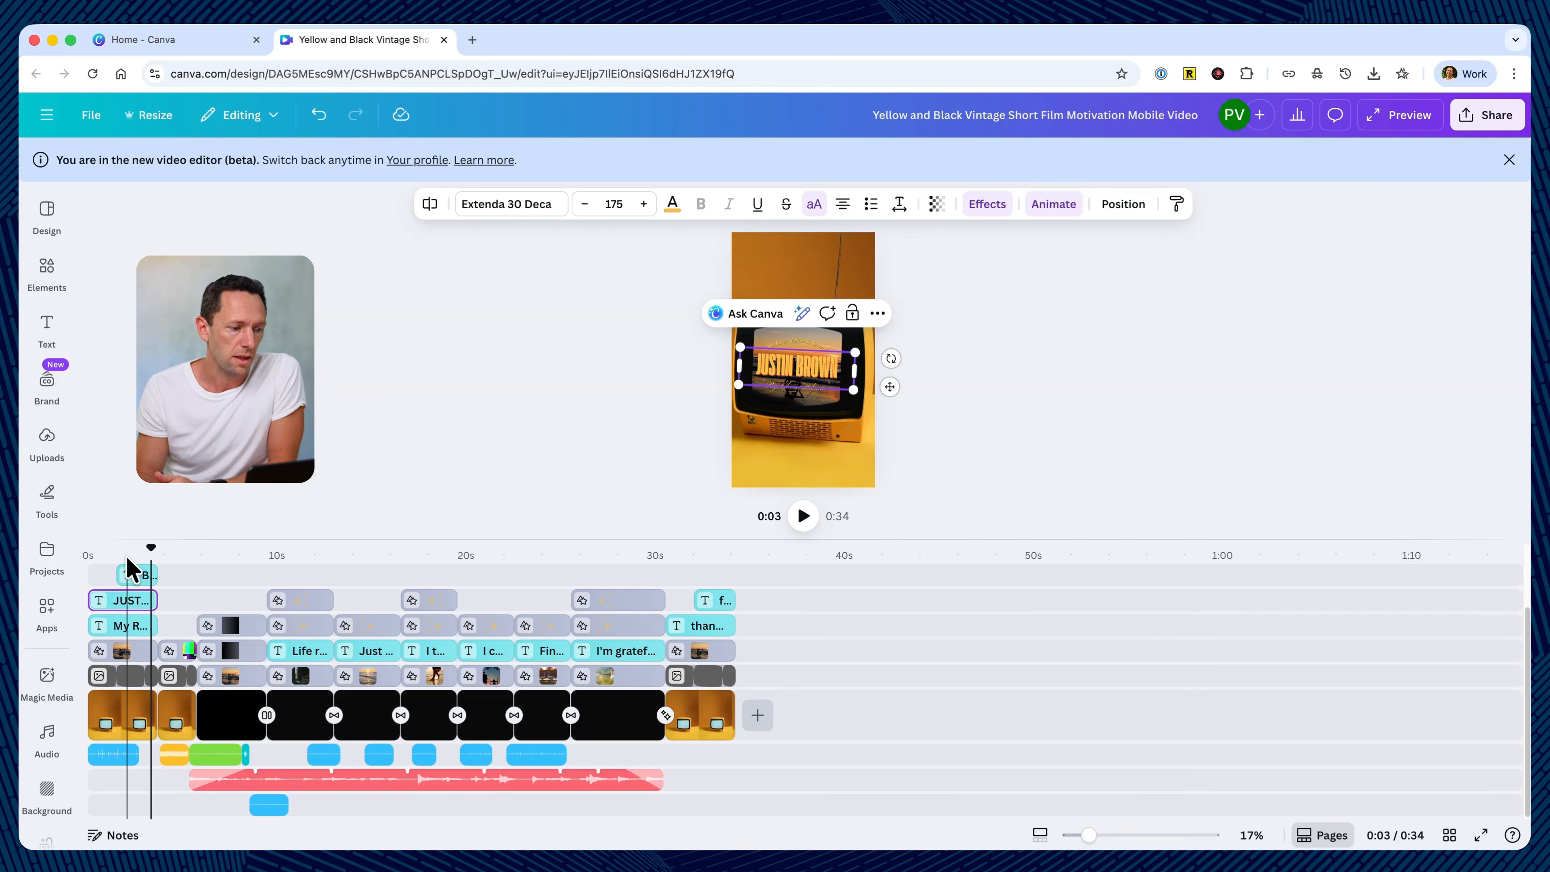
left_click(118, 555)
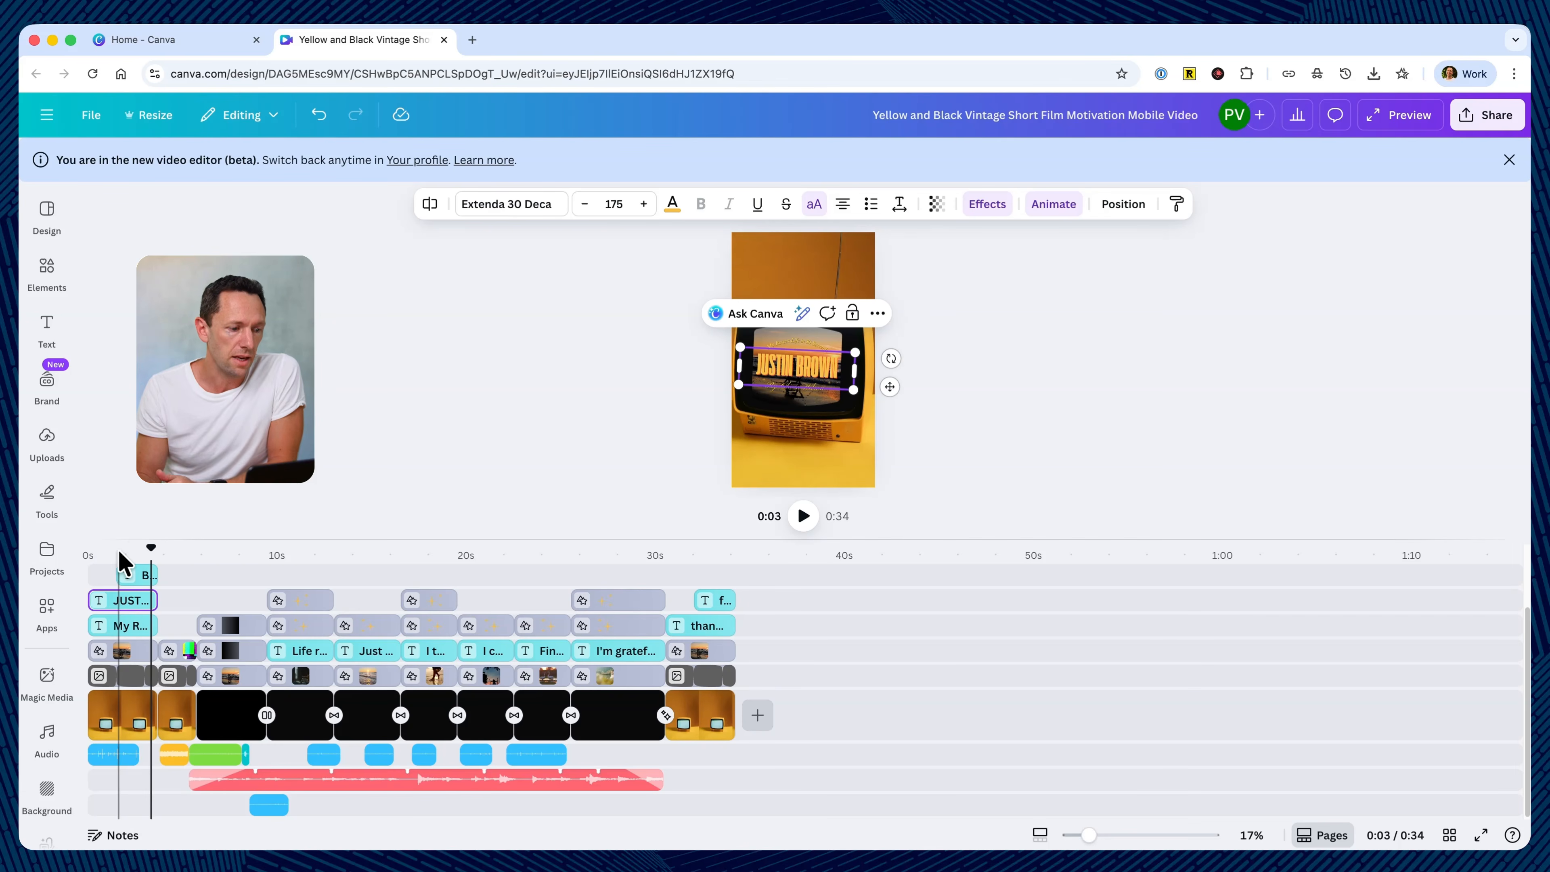
left_click(803, 516)
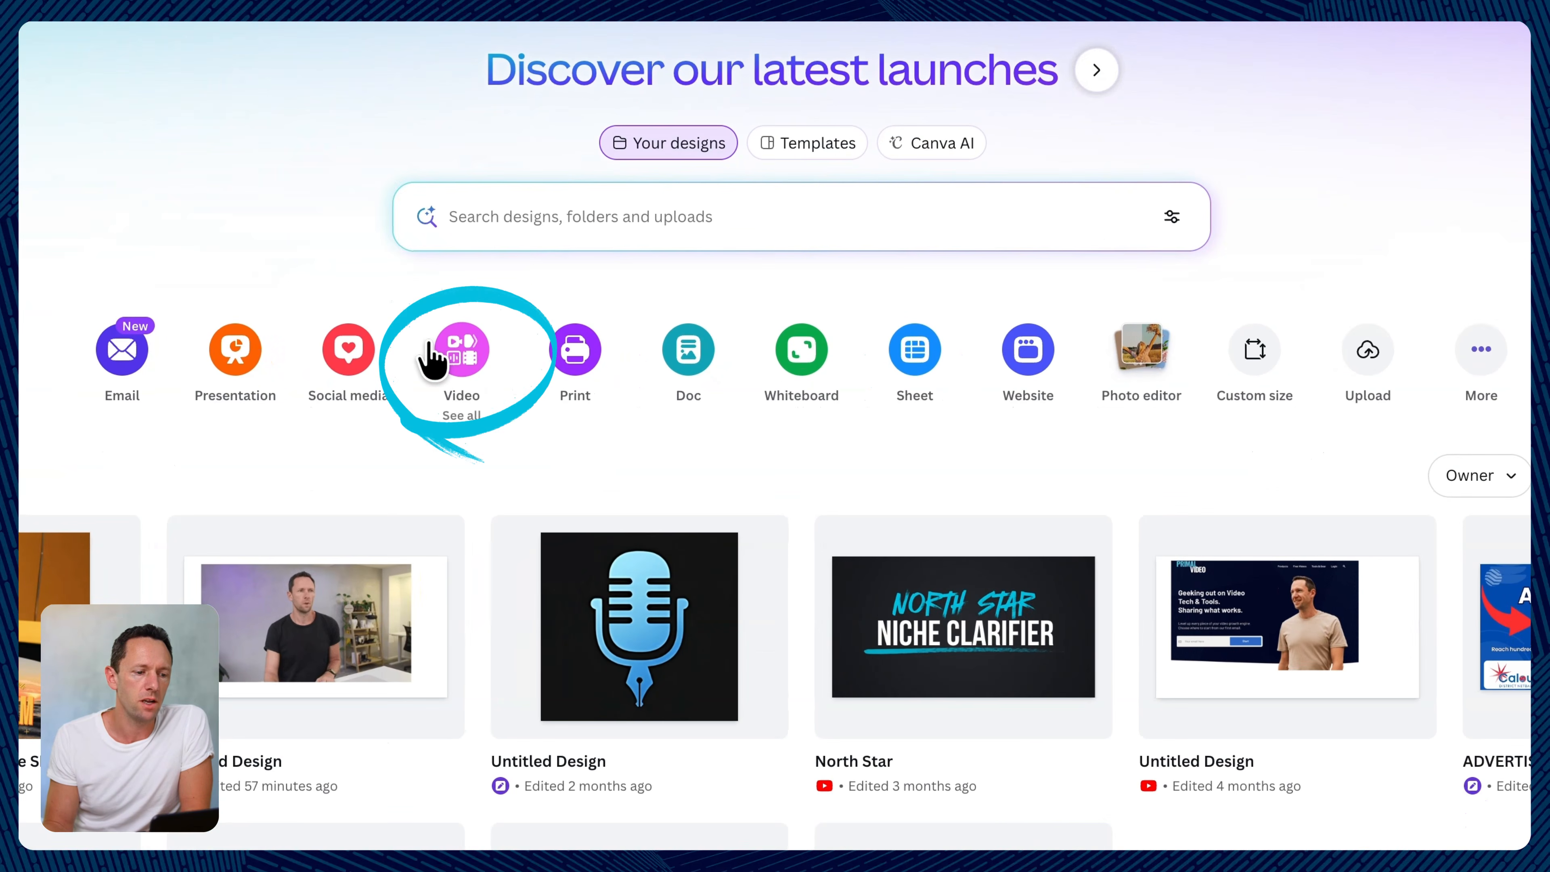
Step: Create a blank landscape video of 1920 × 1080 px and open the uploaded media
left_click(434, 354)
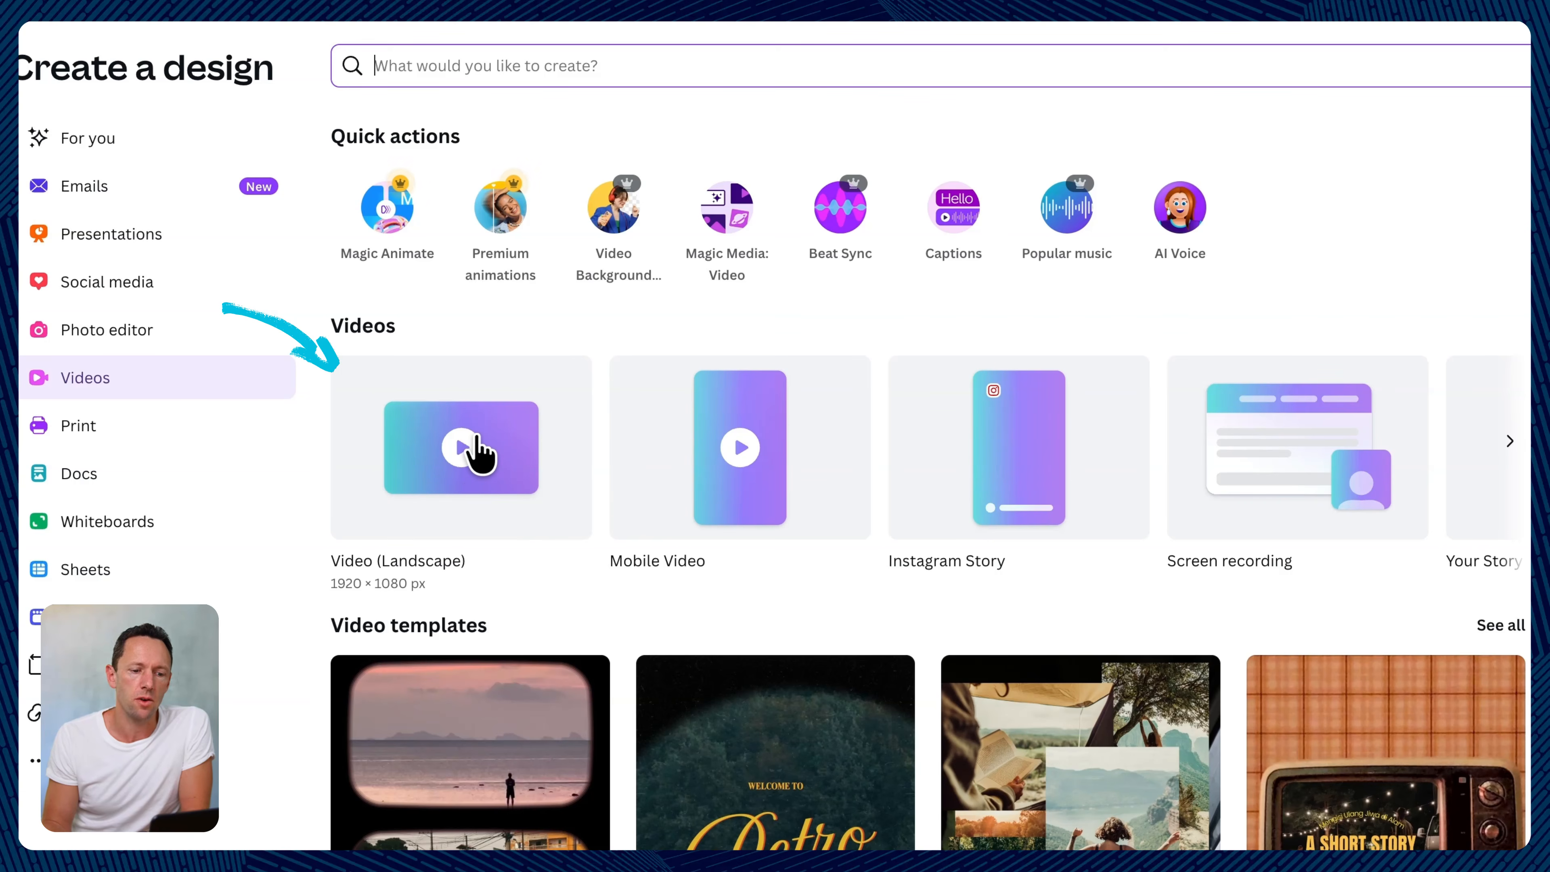
left_click(485, 456)
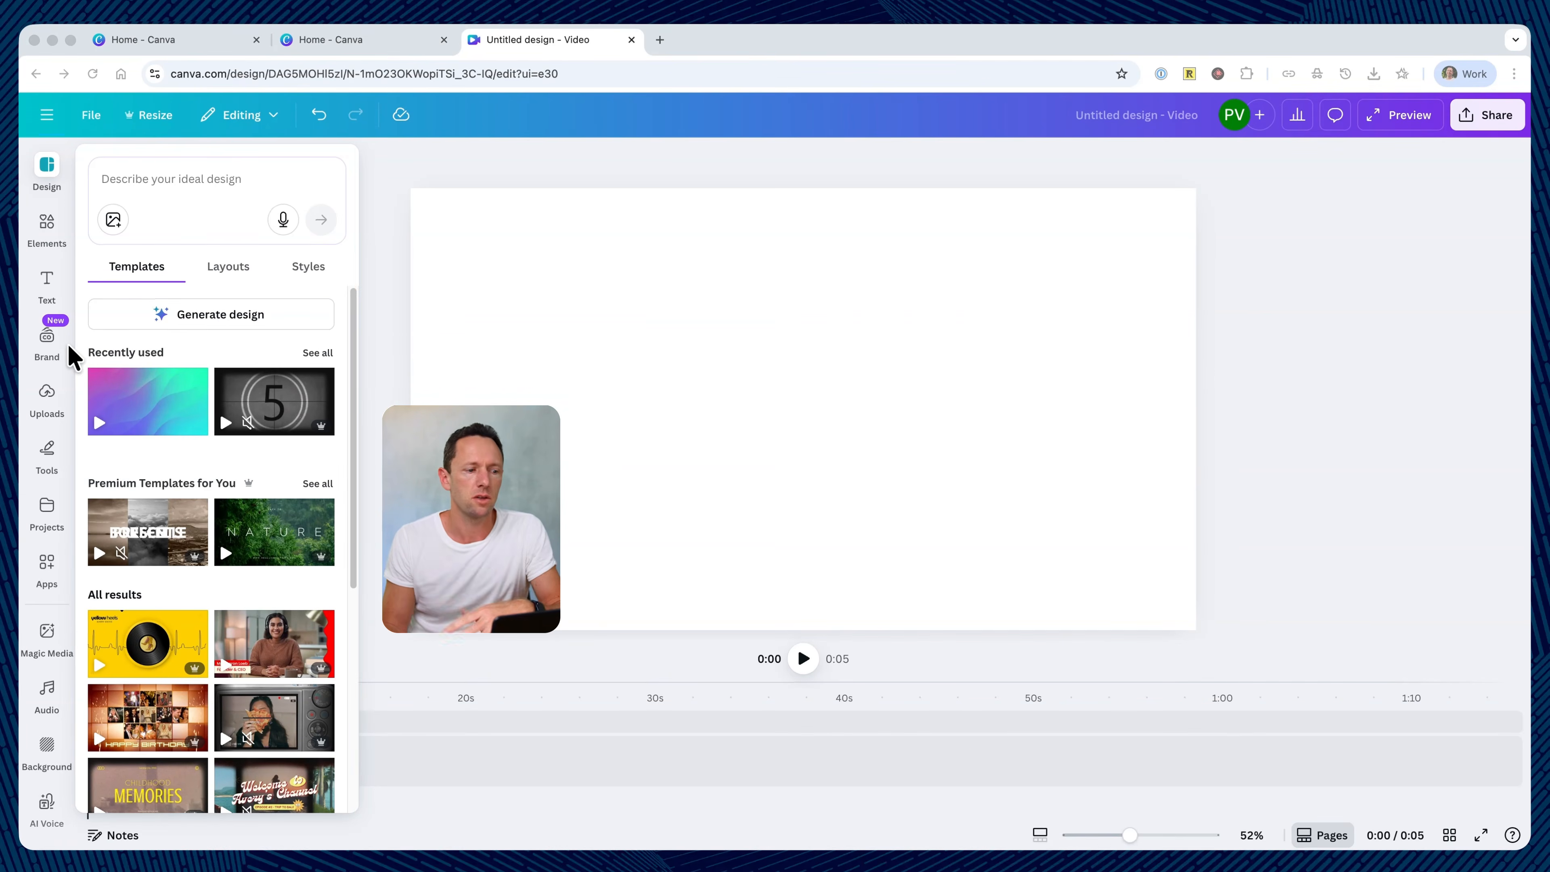
left_click(49, 398)
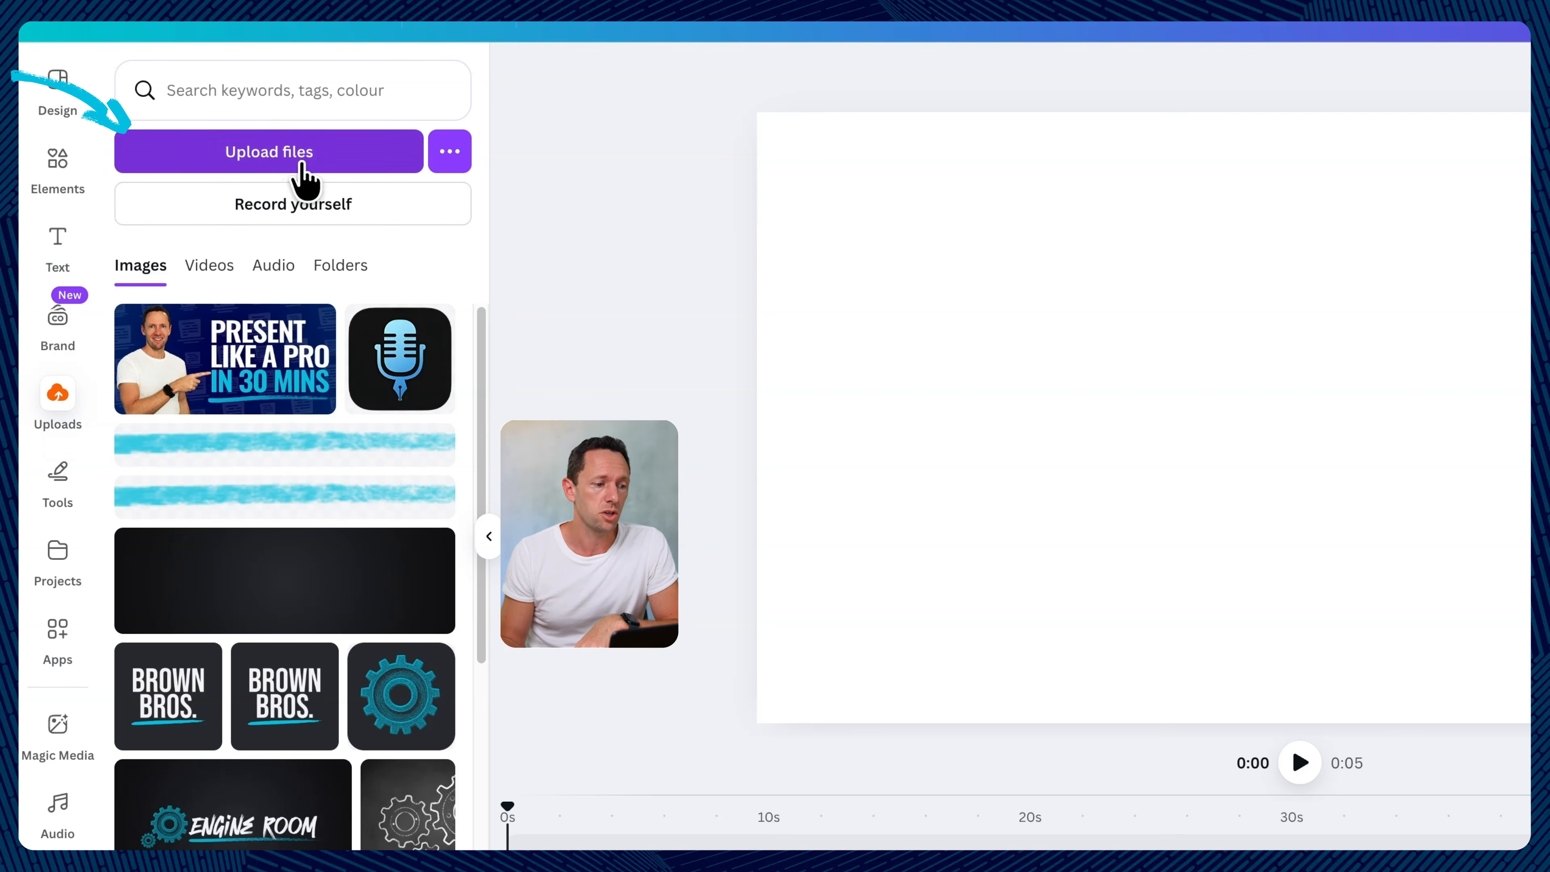
Step: Look at the options for recording yourself and at the file upload chooser, leaving both without adding anything
left_click(272, 211)
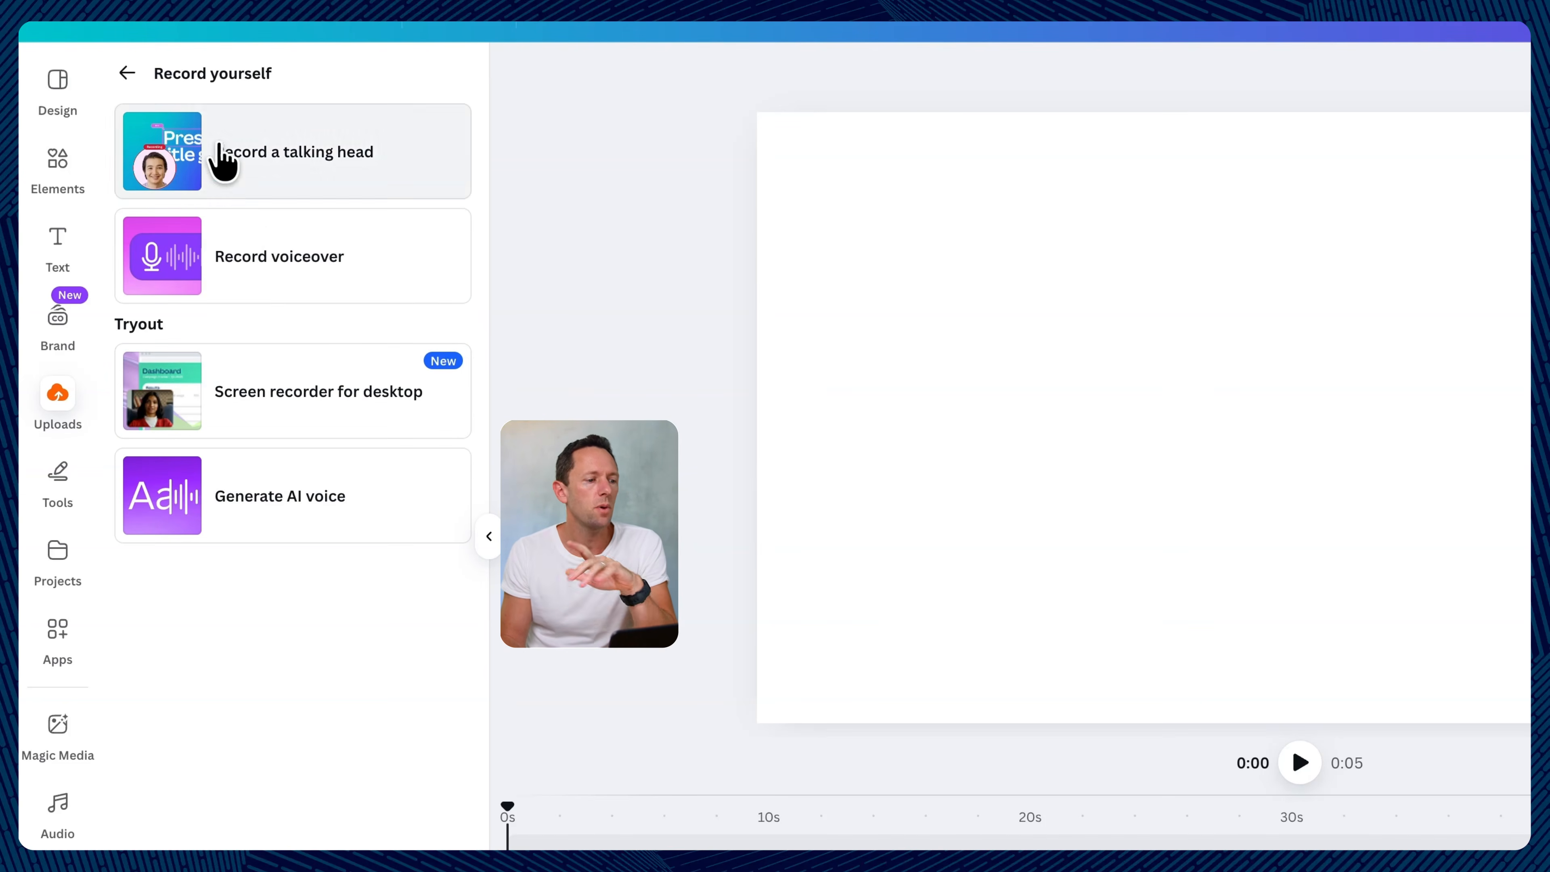
left_click(126, 73)
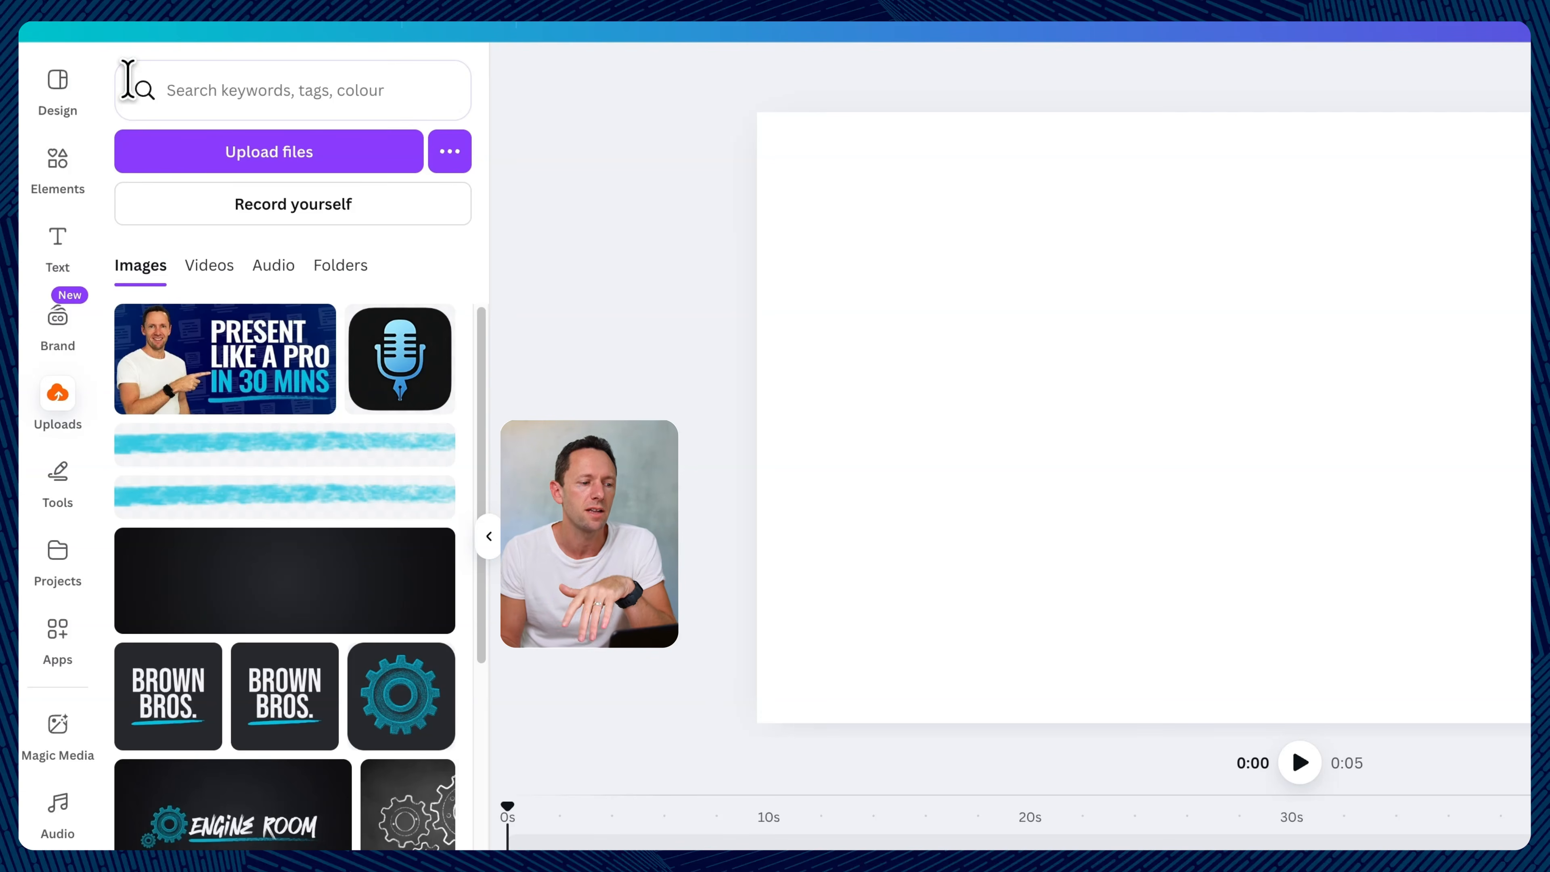
left_click(282, 159)
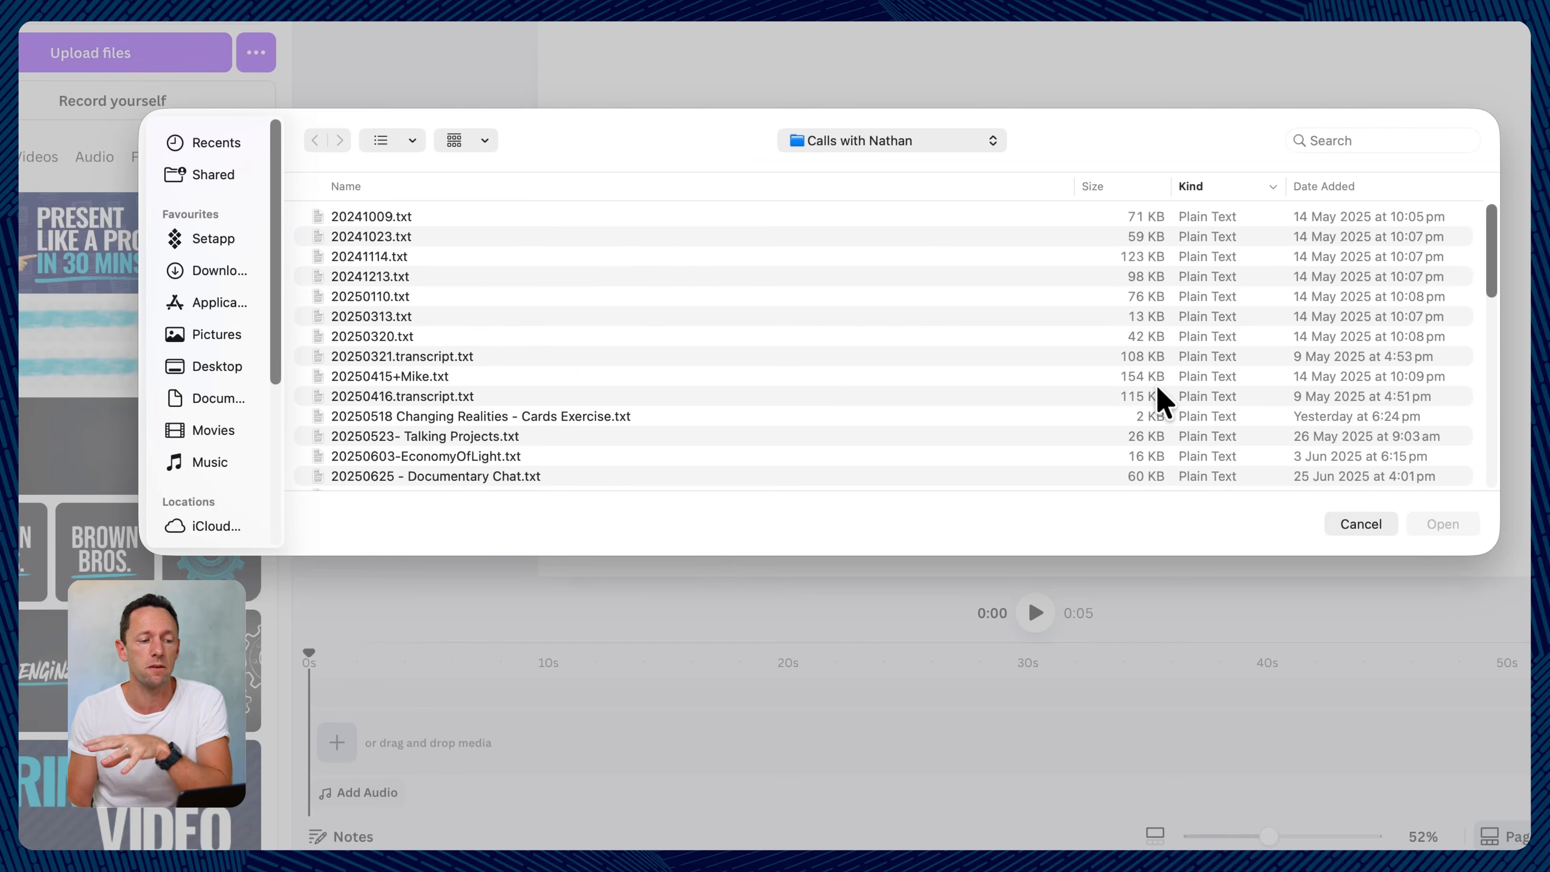
left_click(1364, 526)
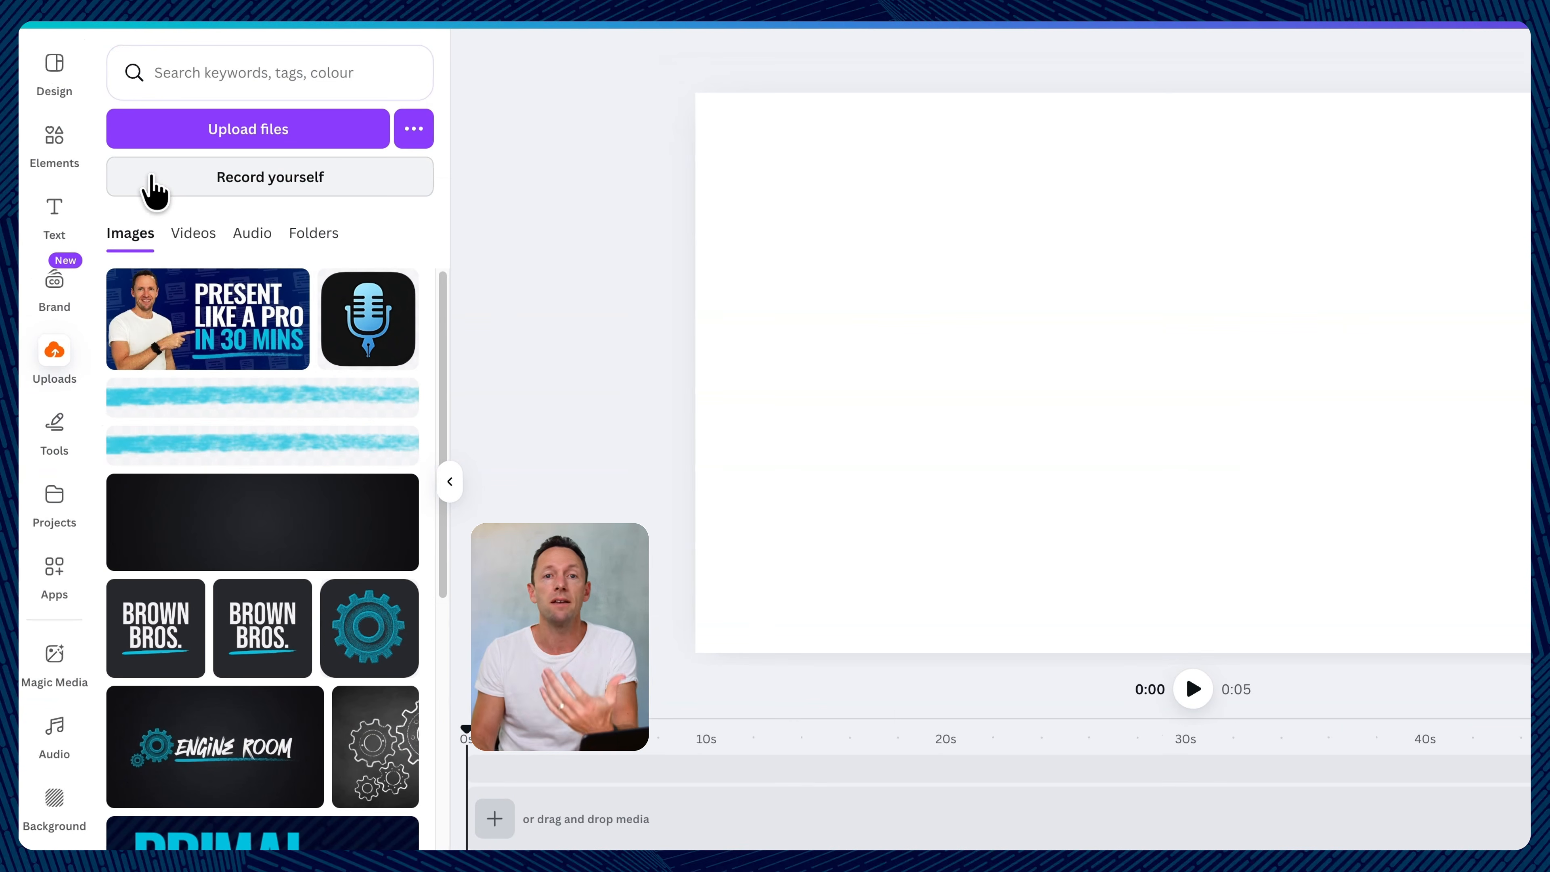
Step: Add the uploaded 5:16 talking-head video to the timeline and play its beginning
left_click(179, 233)
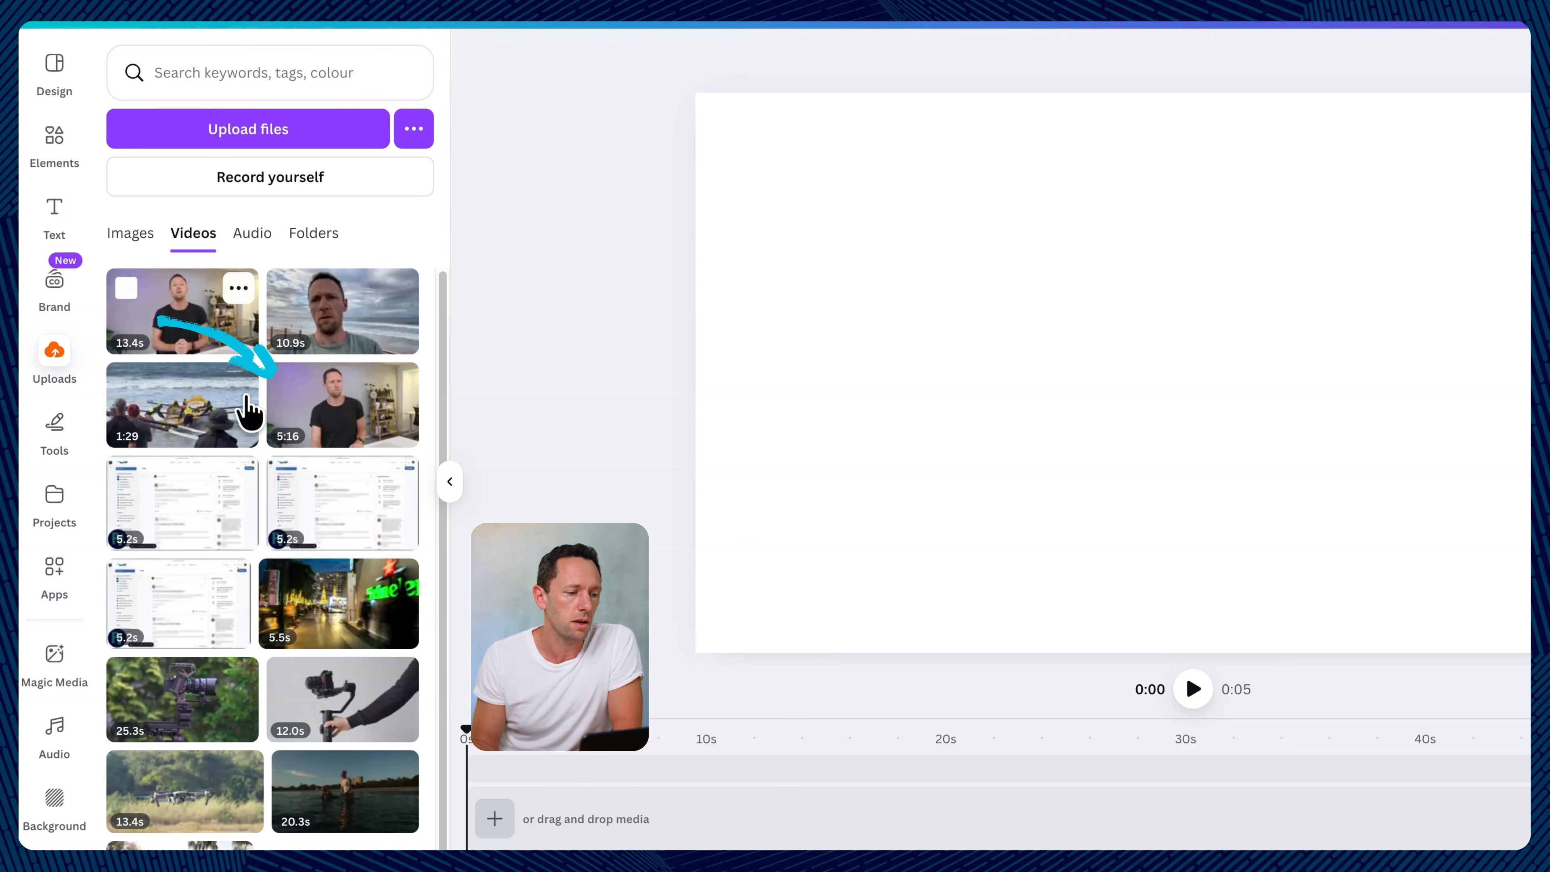
left_click(345, 429)
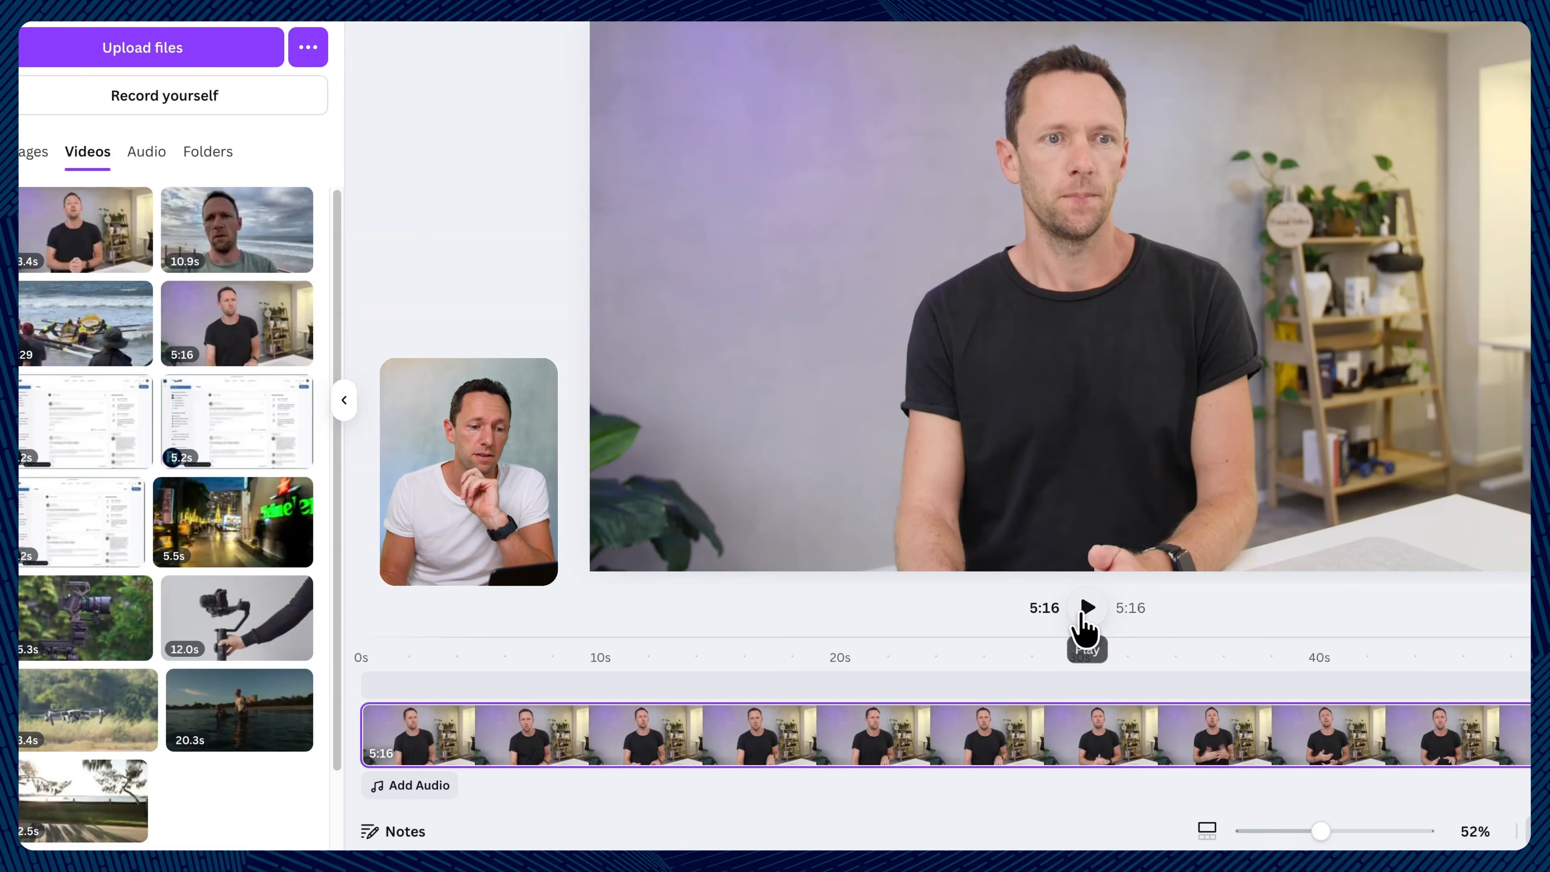
left_click(1086, 607)
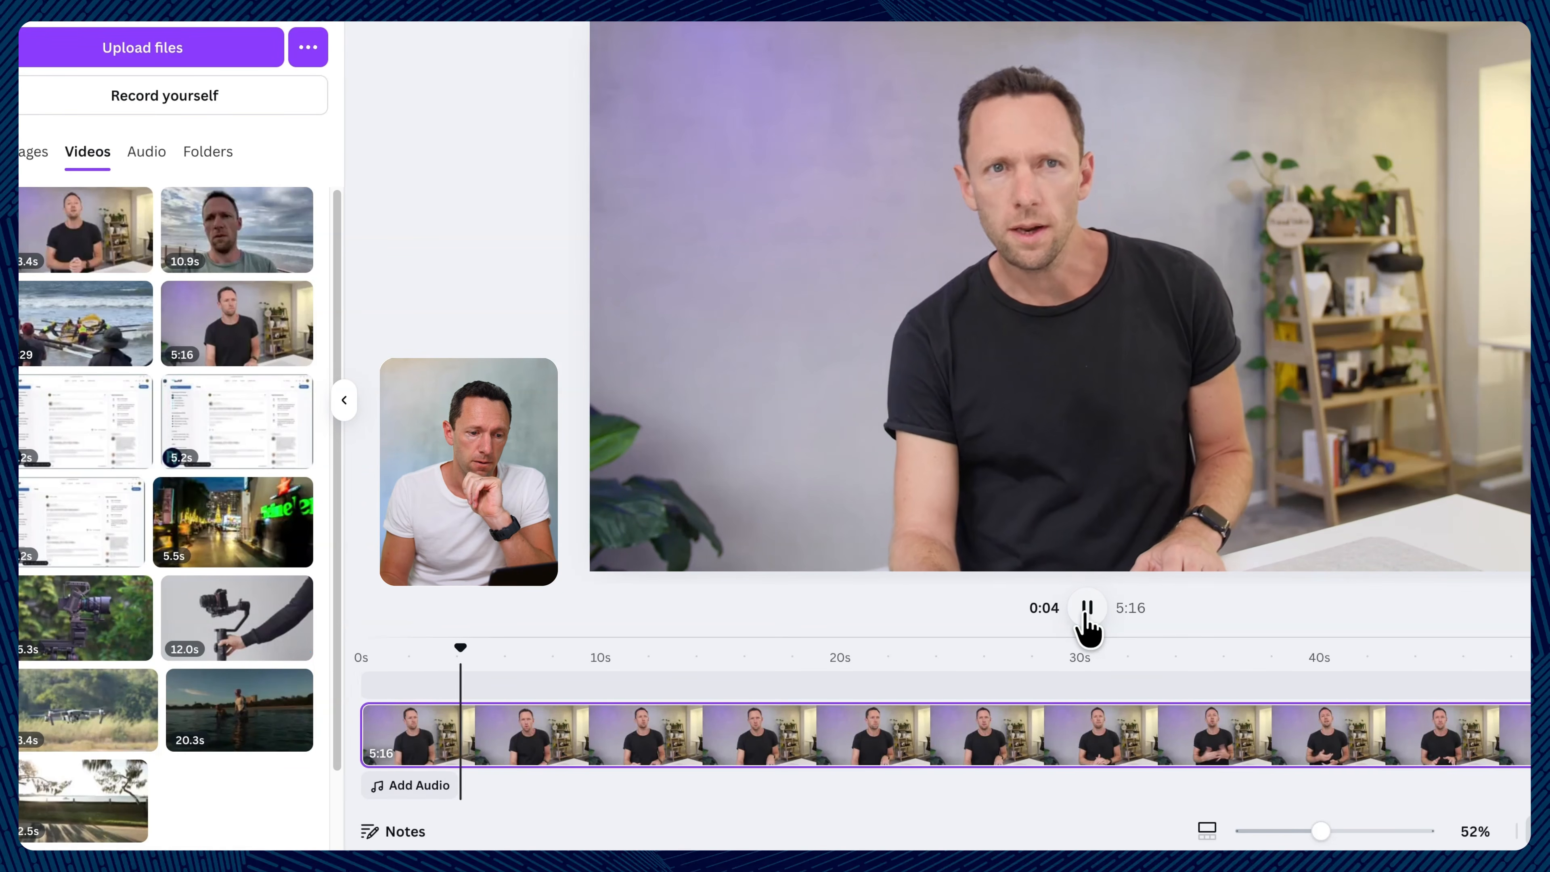
left_click(1087, 609)
Step: Trim the start of the talking-head clip up to about 0:31 and play the new opening
left_click_drag(487, 658, 1124, 625)
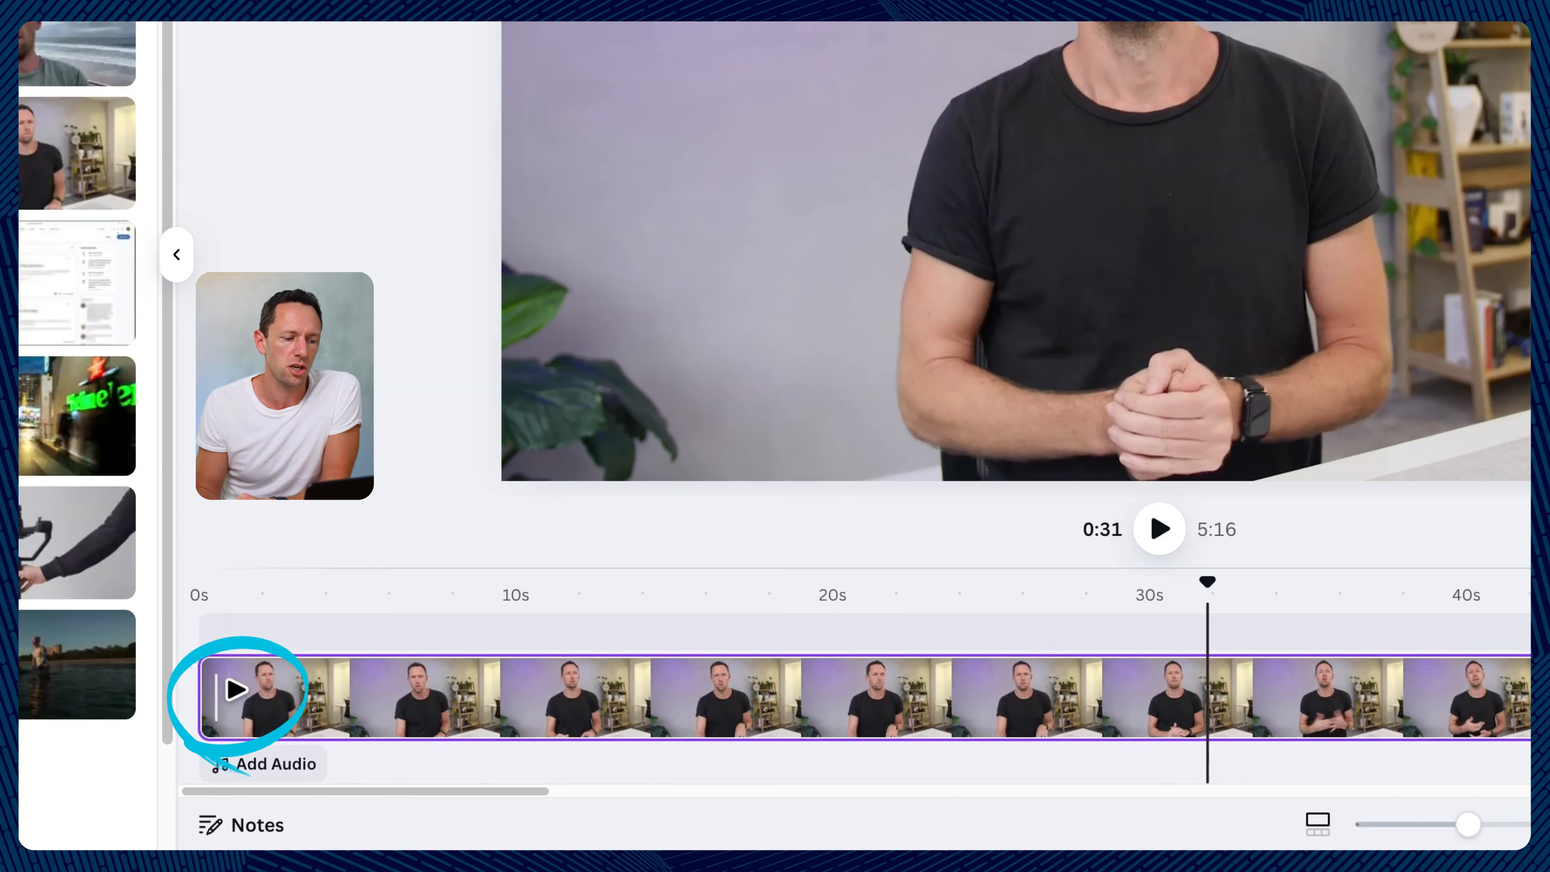
mouse_move(217, 695)
left_mouse_down()
mouse_move(707, 697)
mouse_move(1024, 741)
mouse_move(1214, 741)
mouse_move(1210, 757)
left_mouse_up()
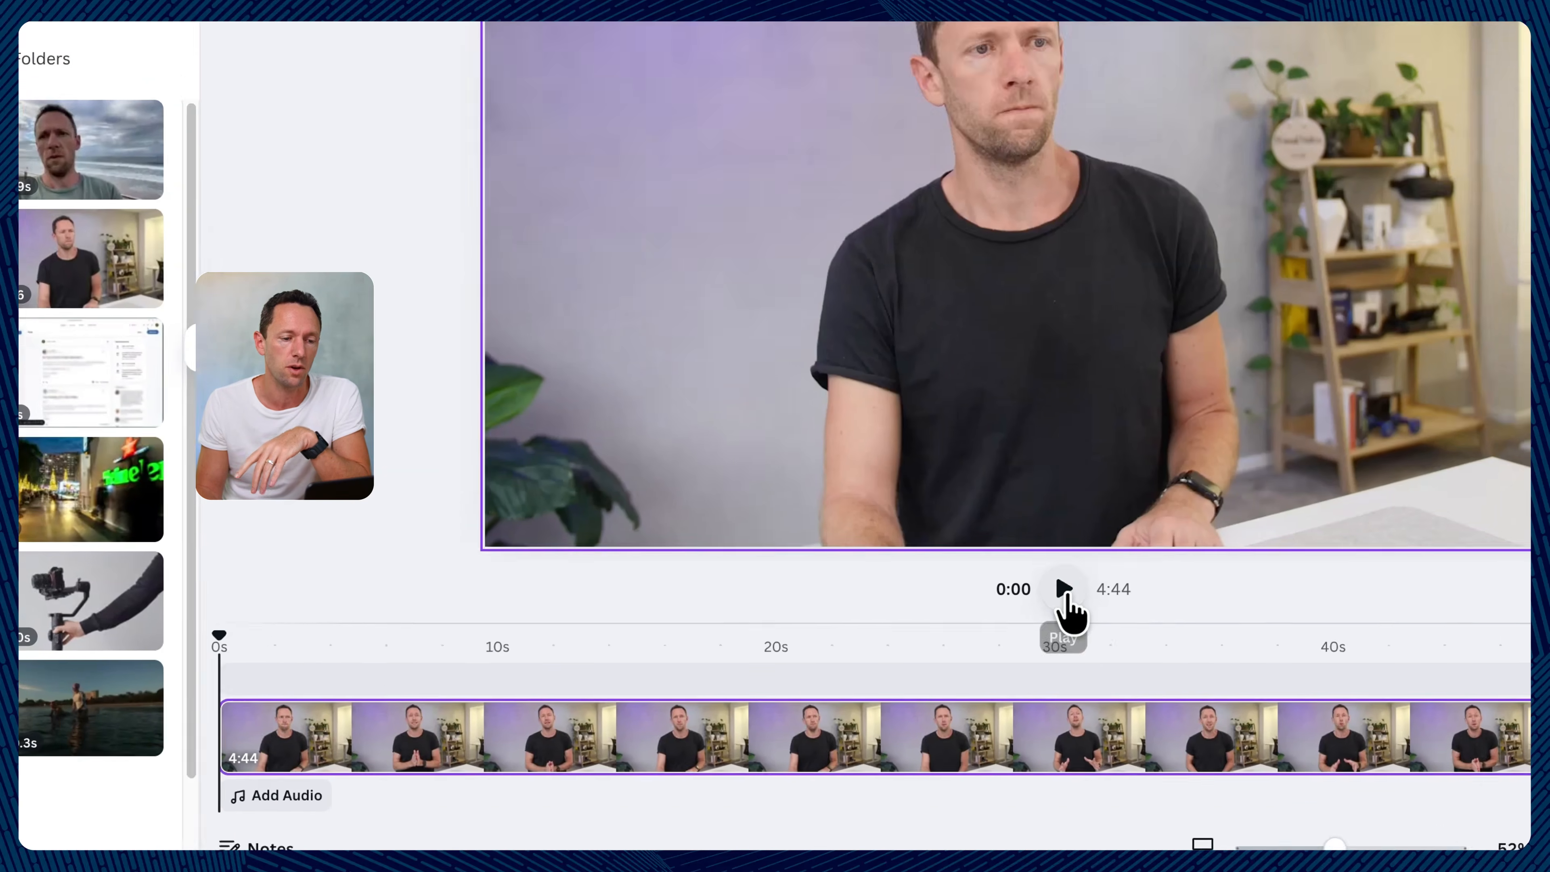
left_click(1065, 591)
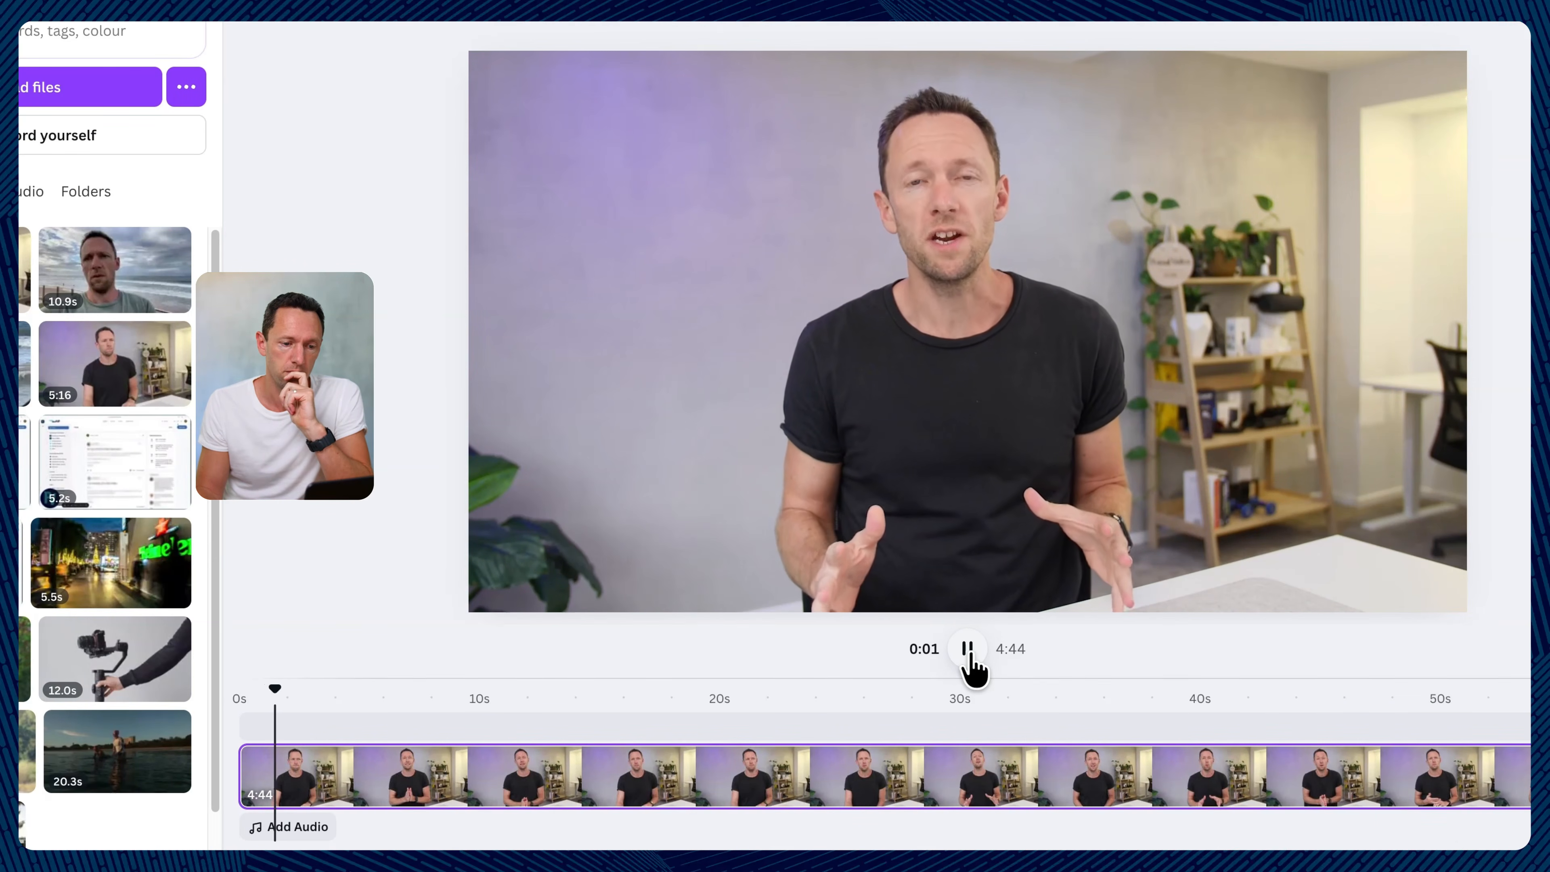
left_click(1065, 591)
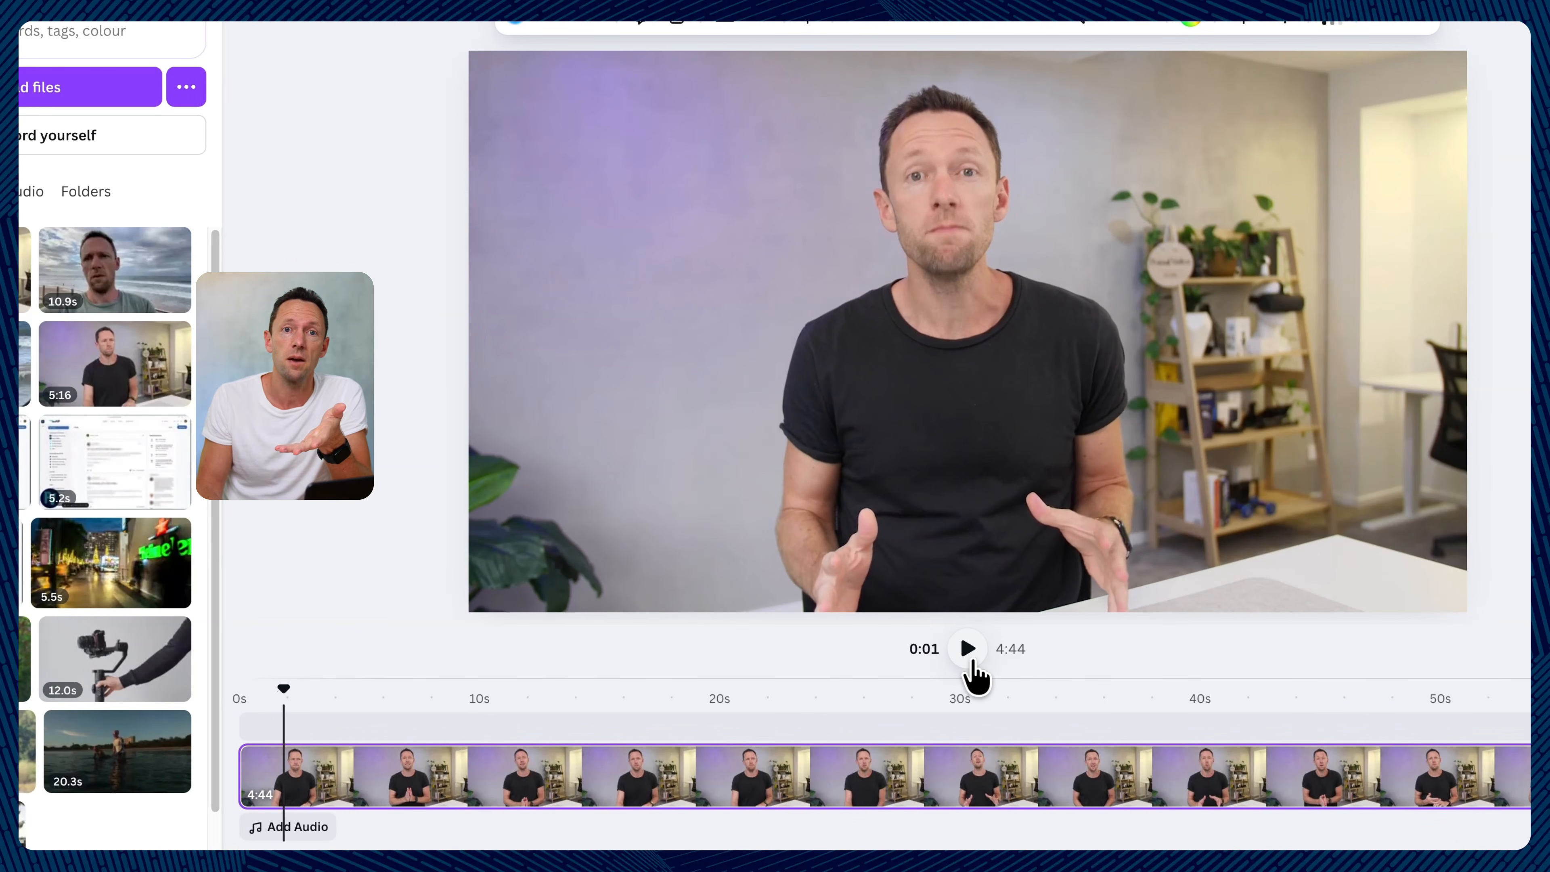
Step: Trim the end of the talking-head clip back to 4:26
left_click_drag(453, 847, 1525, 835)
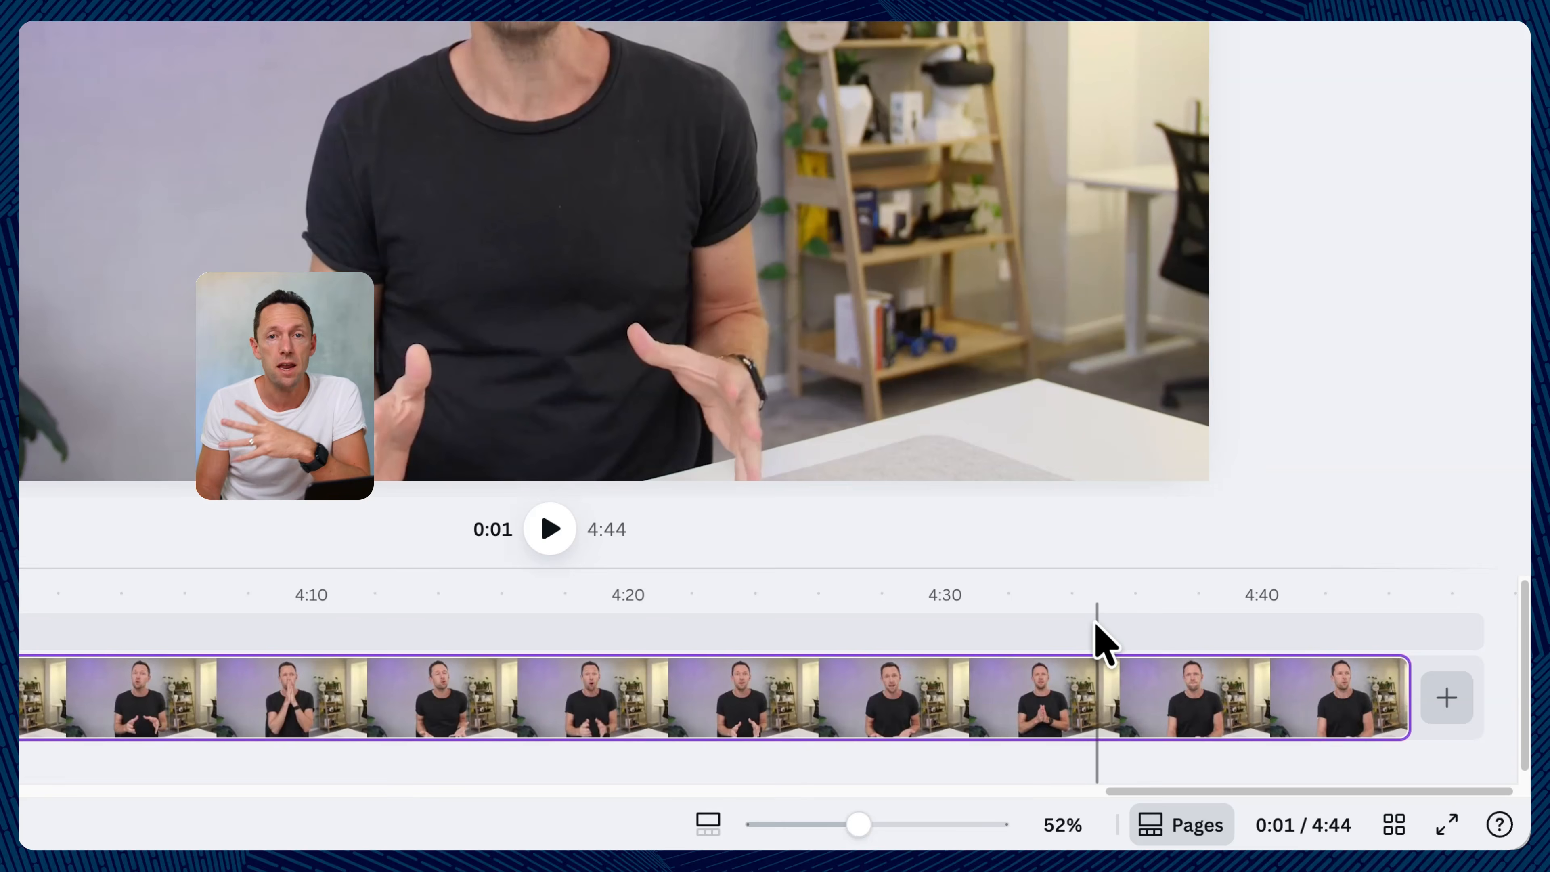
left_click(840, 620)
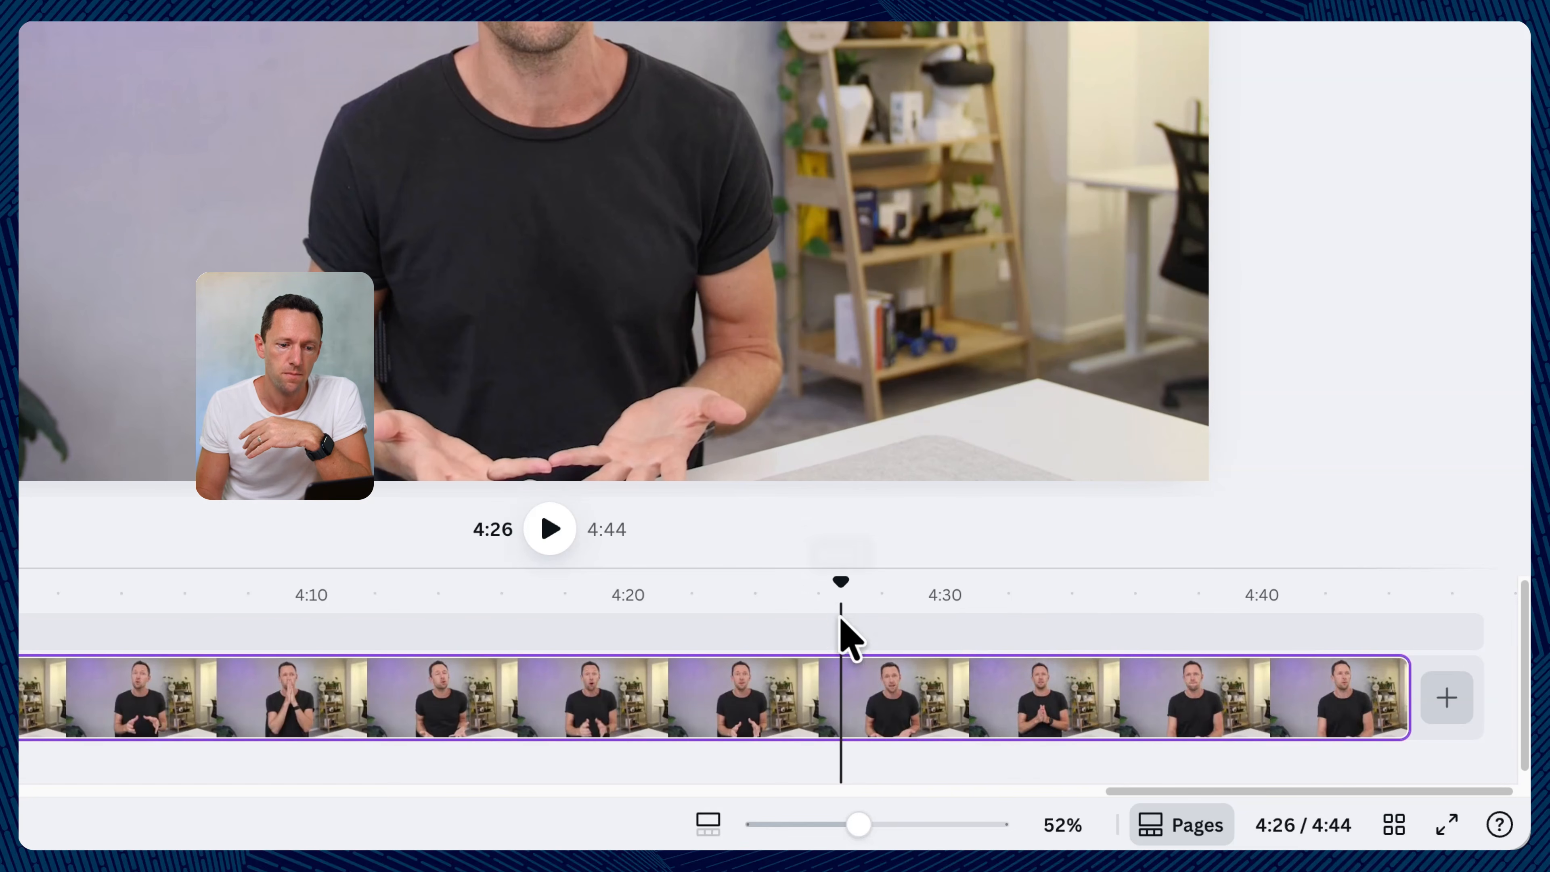
left_click_drag(1384, 690, 837, 756)
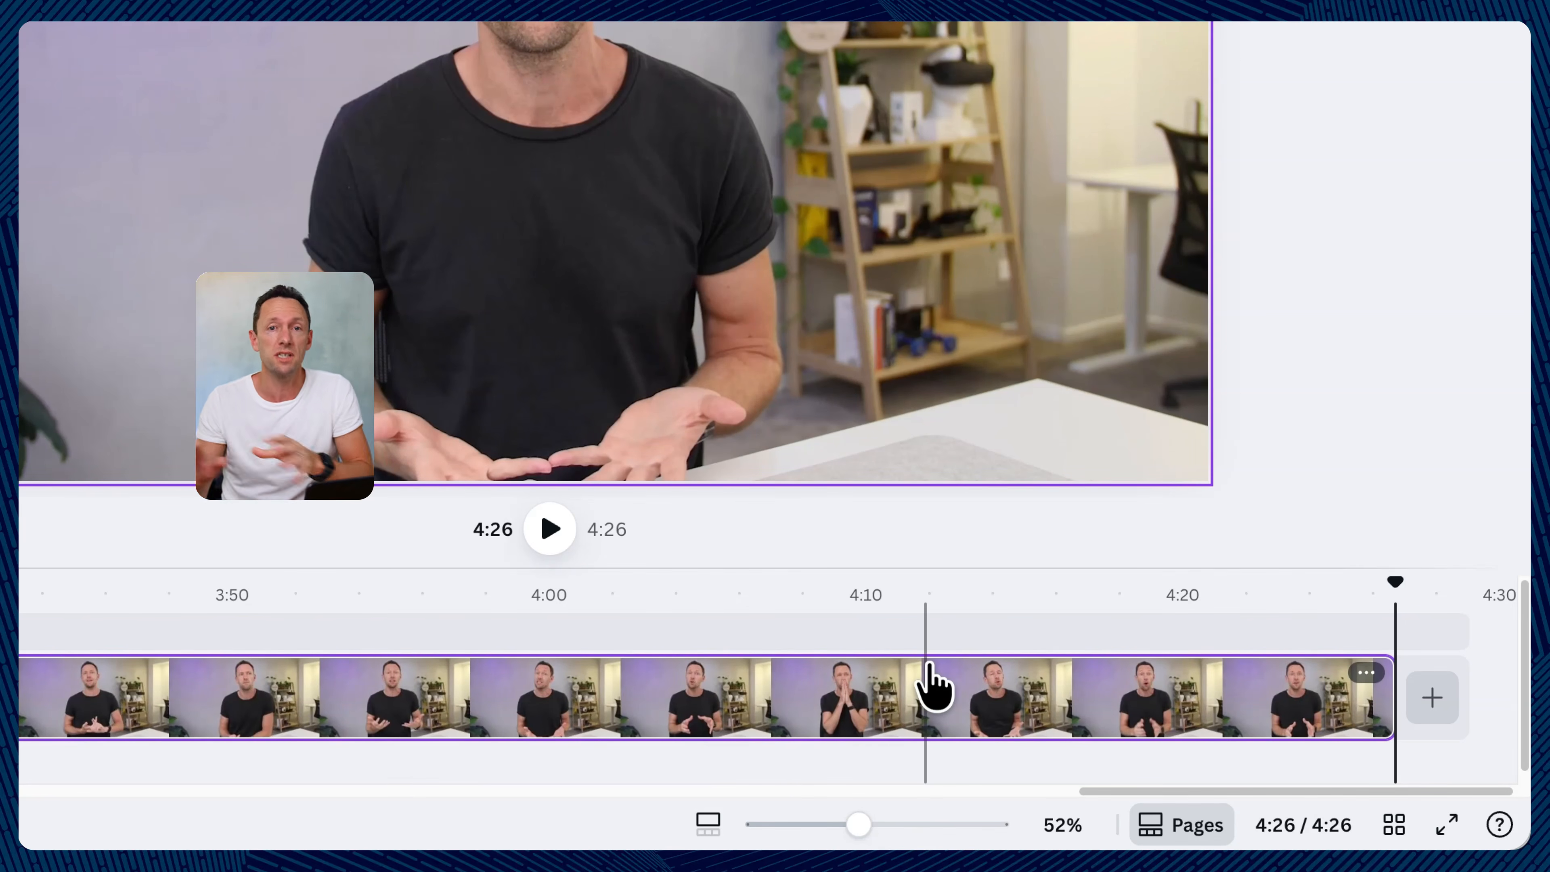
Step: Split the talking-head clip at about 4:11 and select the section after the cut
left_click_drag(990, 613, 943, 615)
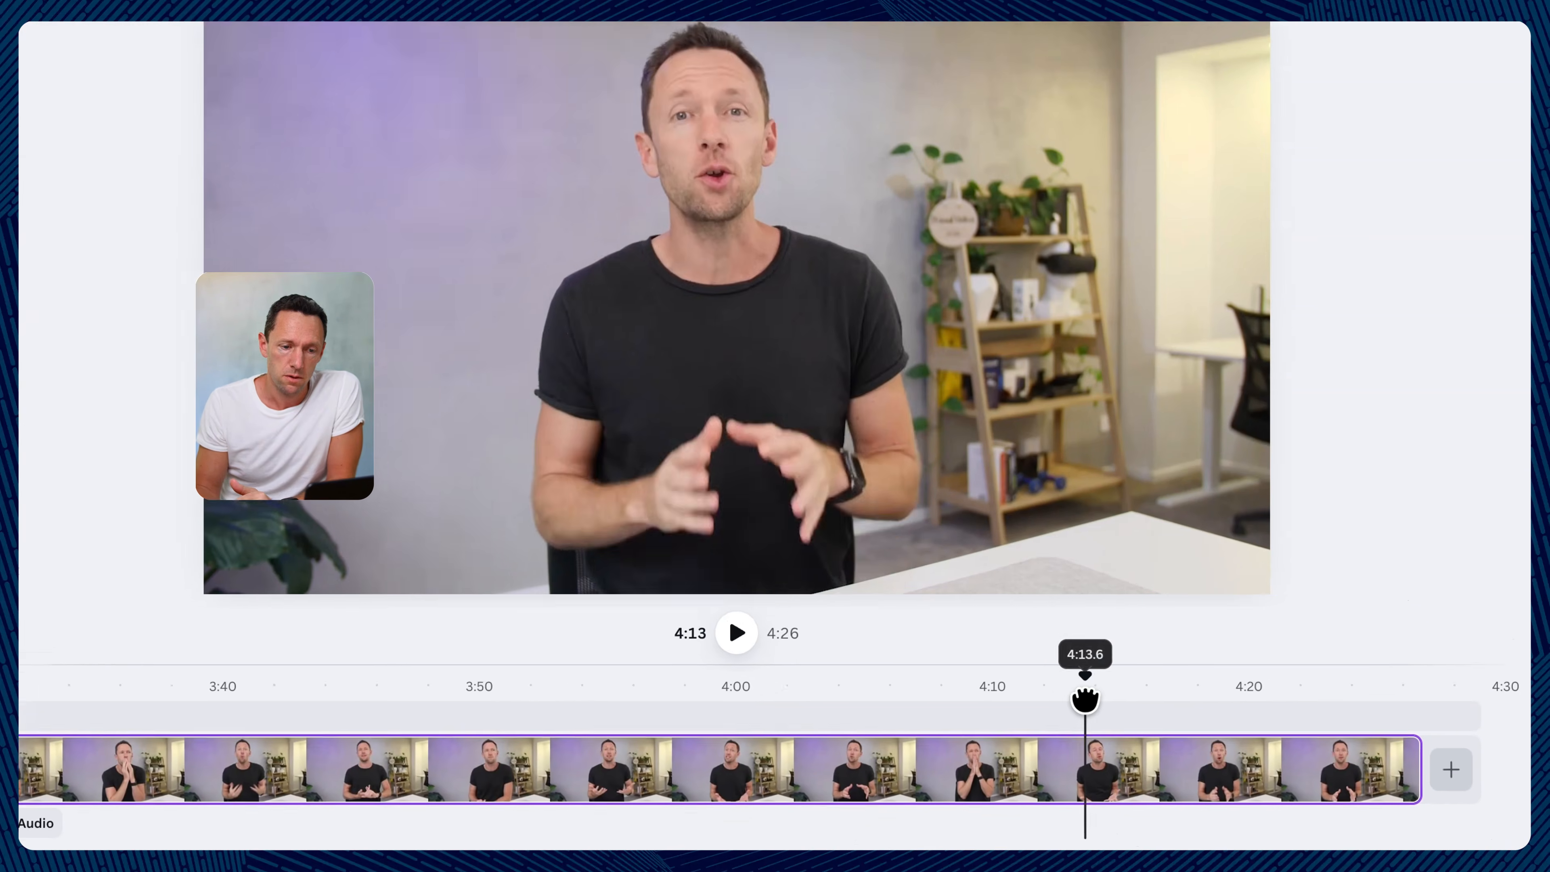
mouse_move(1065, 711)
left_mouse_down()
mouse_move(1023, 715)
mouse_move(1039, 709)
left_mouse_up()
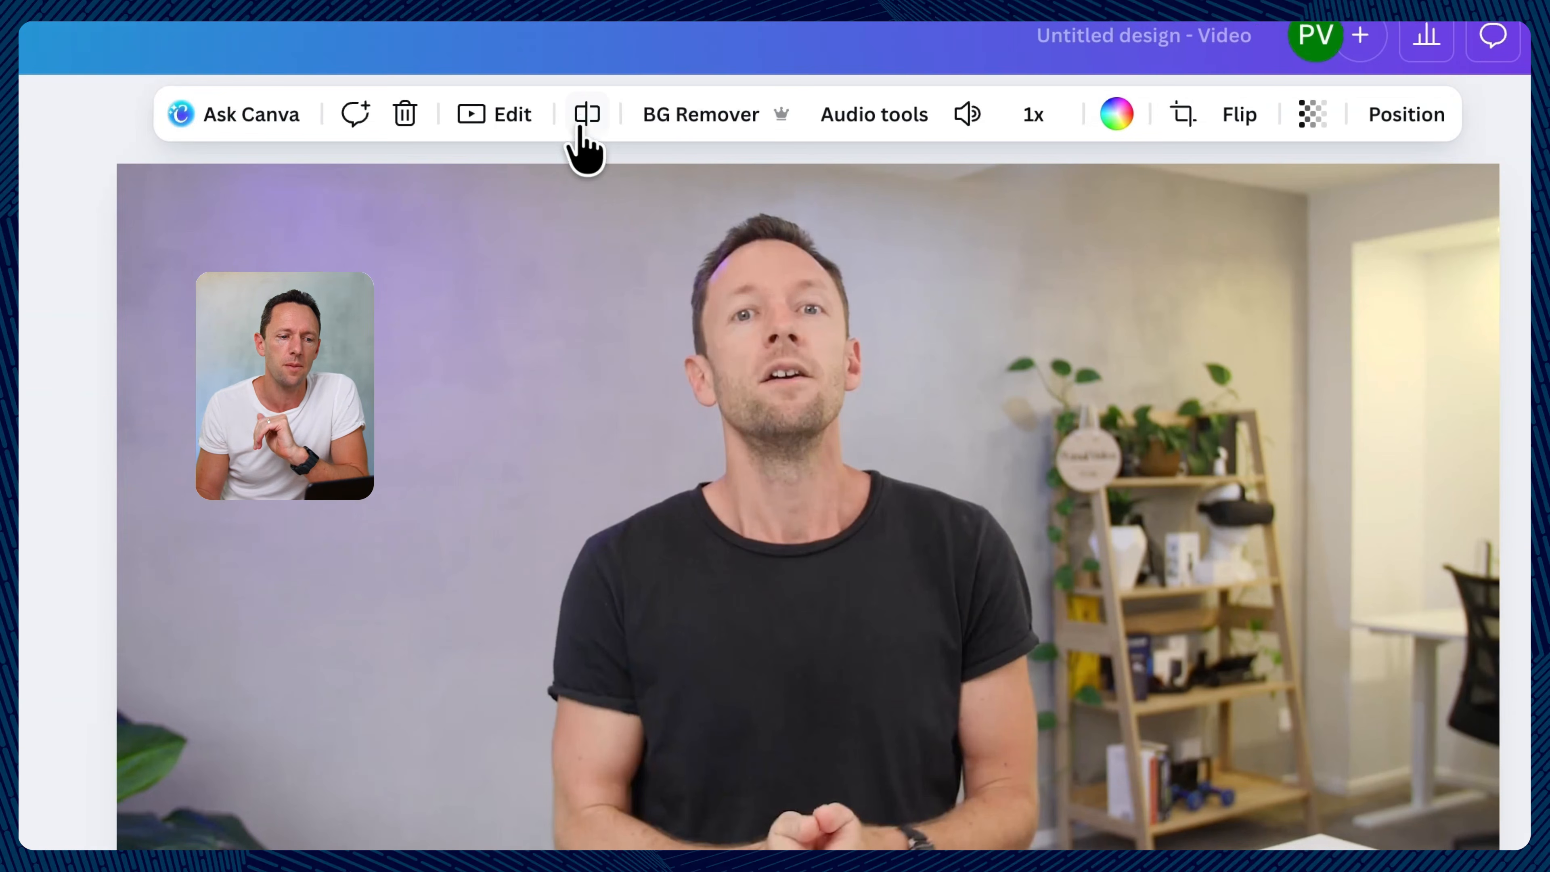
left_click(589, 119)
left_click(1129, 785)
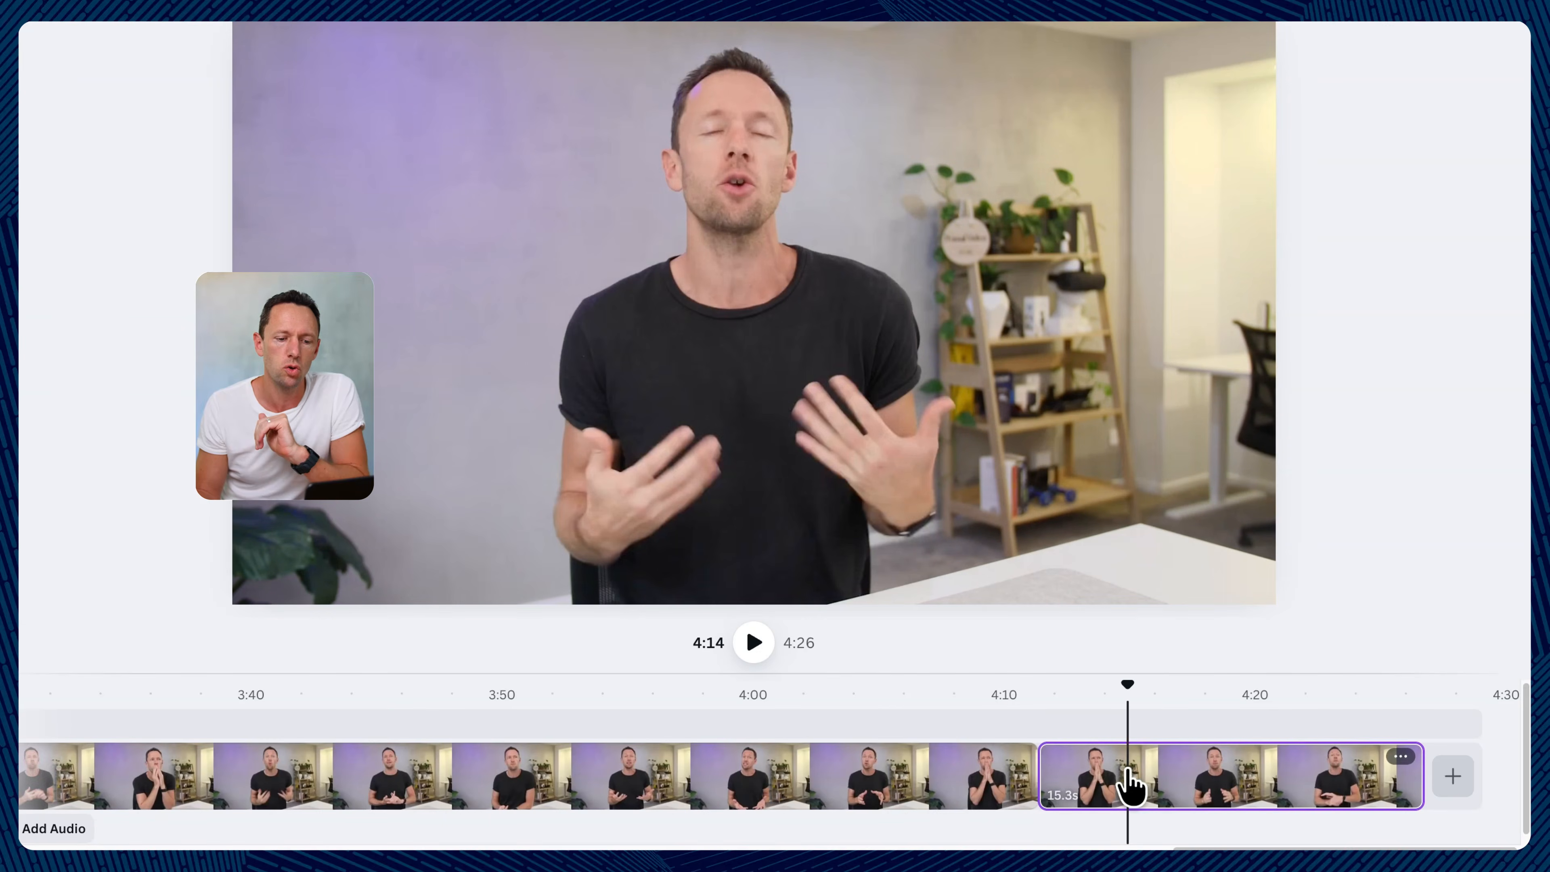
Step: Trim the end of the section before the cut back to about 4:05 and place the playhead at 4:02
left_click(931, 788)
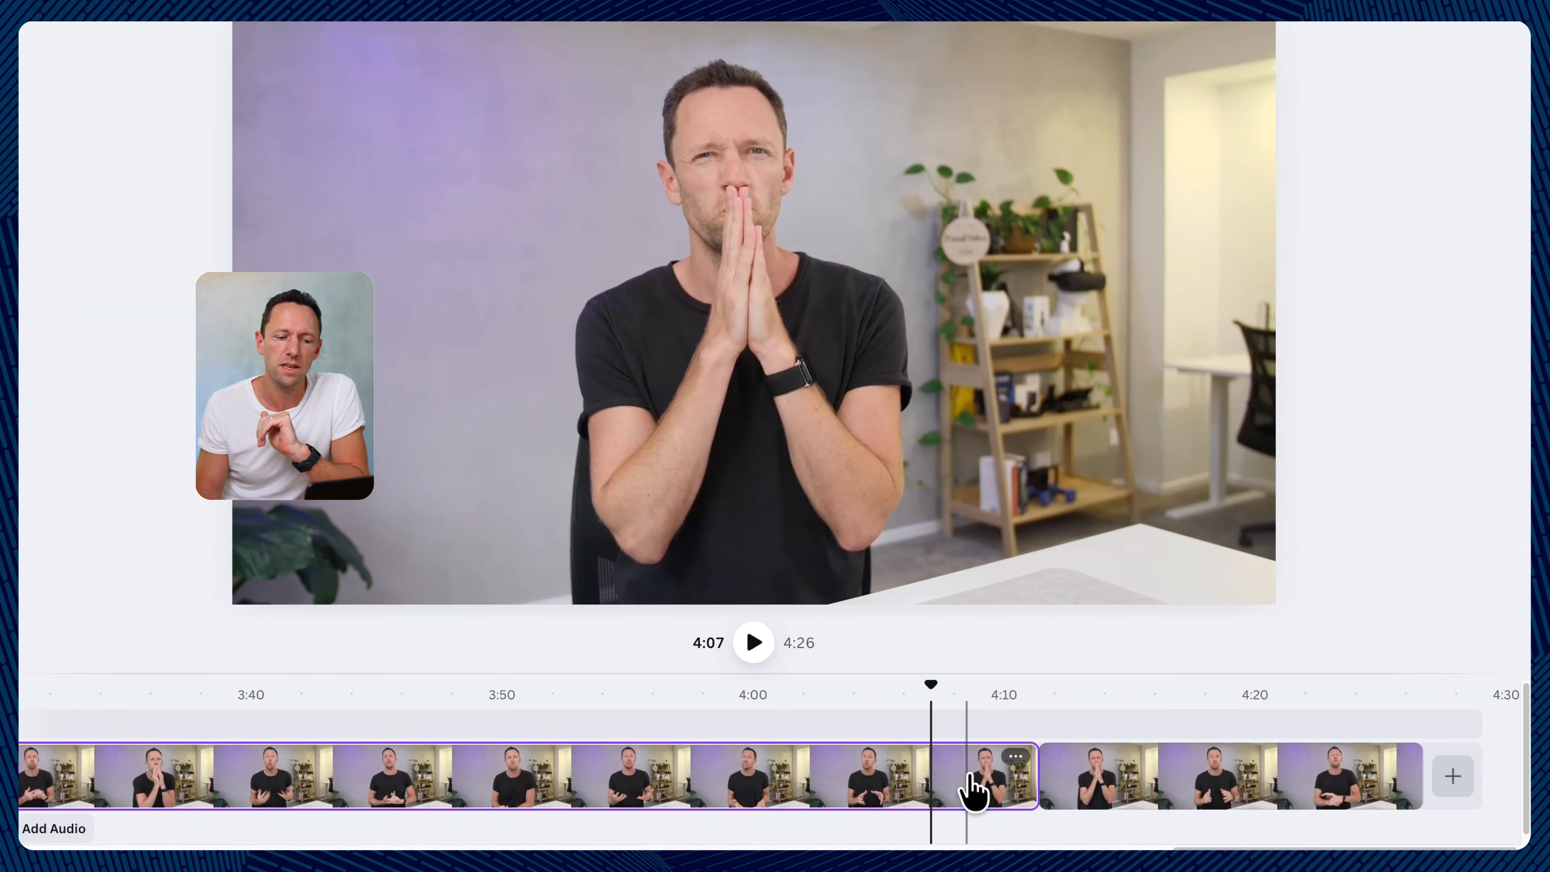
left_click_drag(1023, 777, 879, 801)
left_click(975, 709)
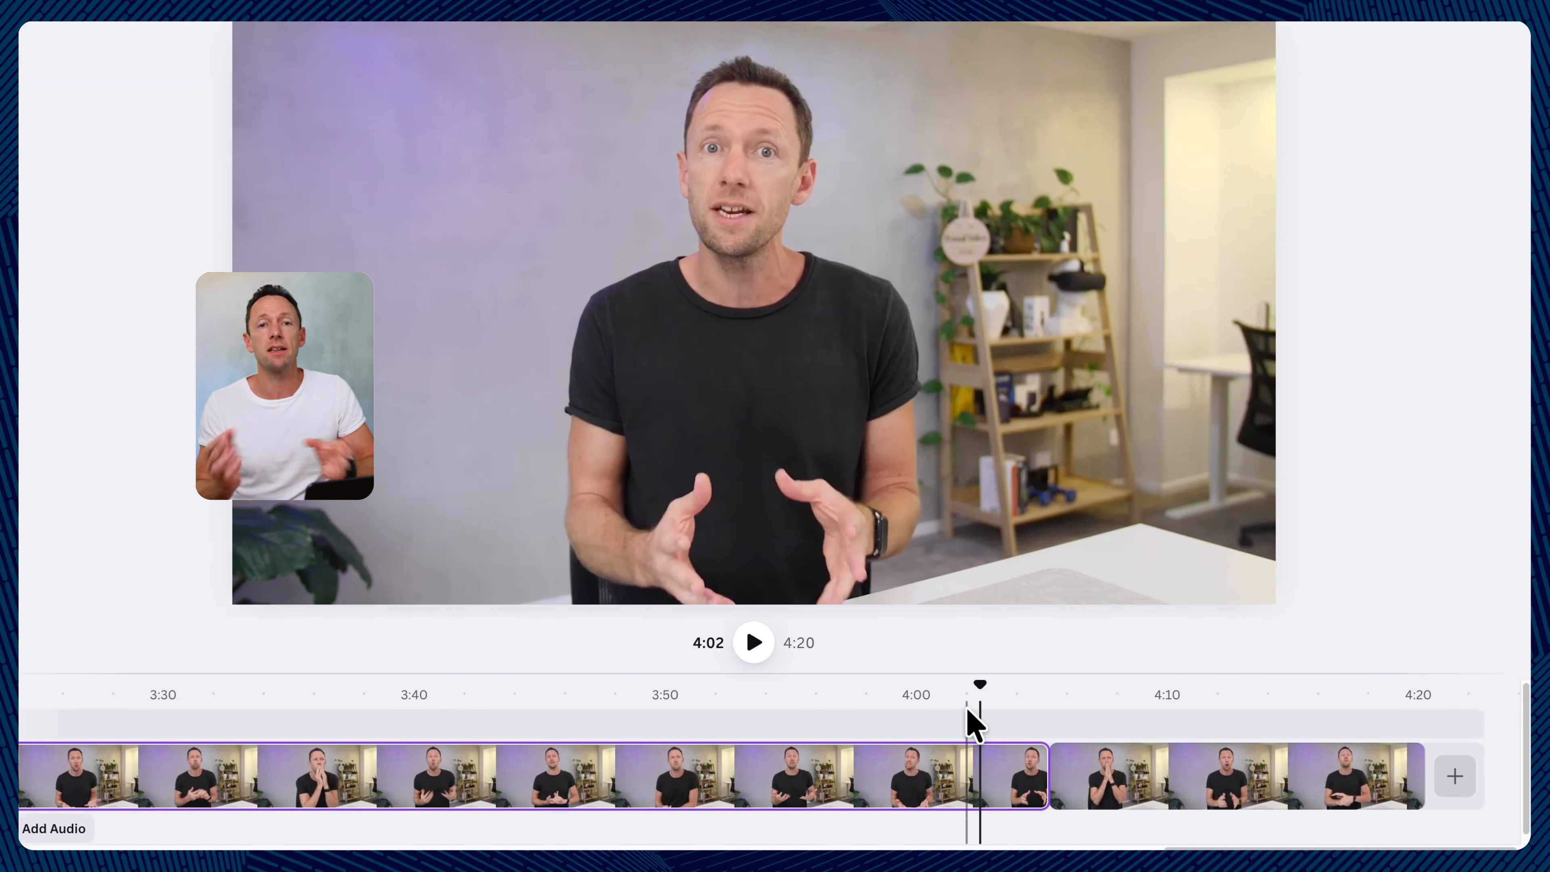
Step: Split the talking-head clip at about 3:55 and delete the 9.5-second section after the cut
left_click_drag(979, 685, 811, 812)
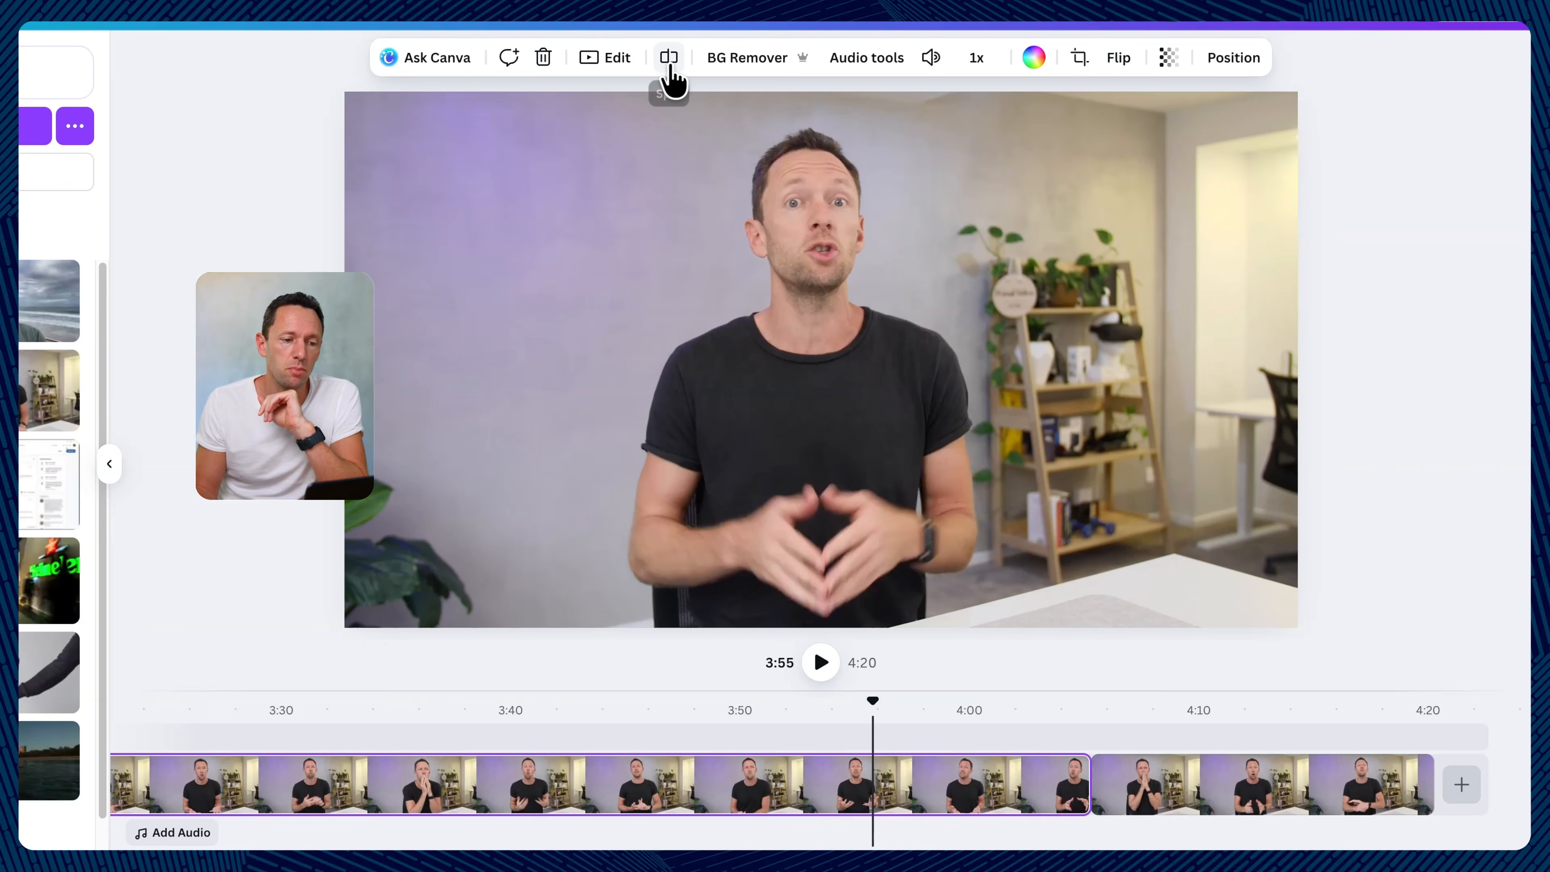
left_click(671, 77)
left_click(979, 788)
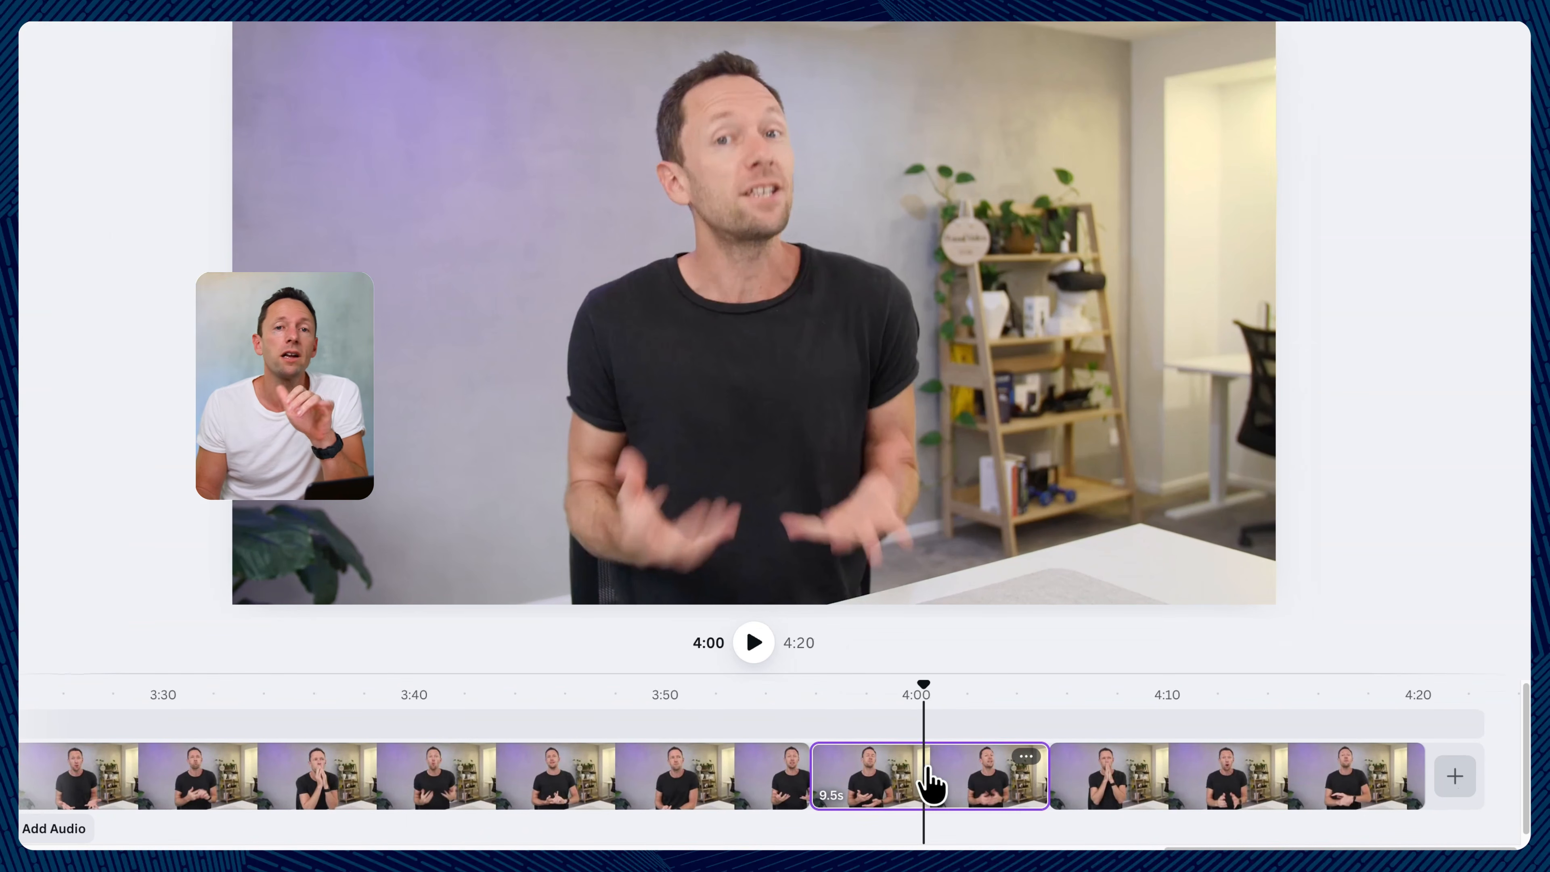
right_click(932, 786)
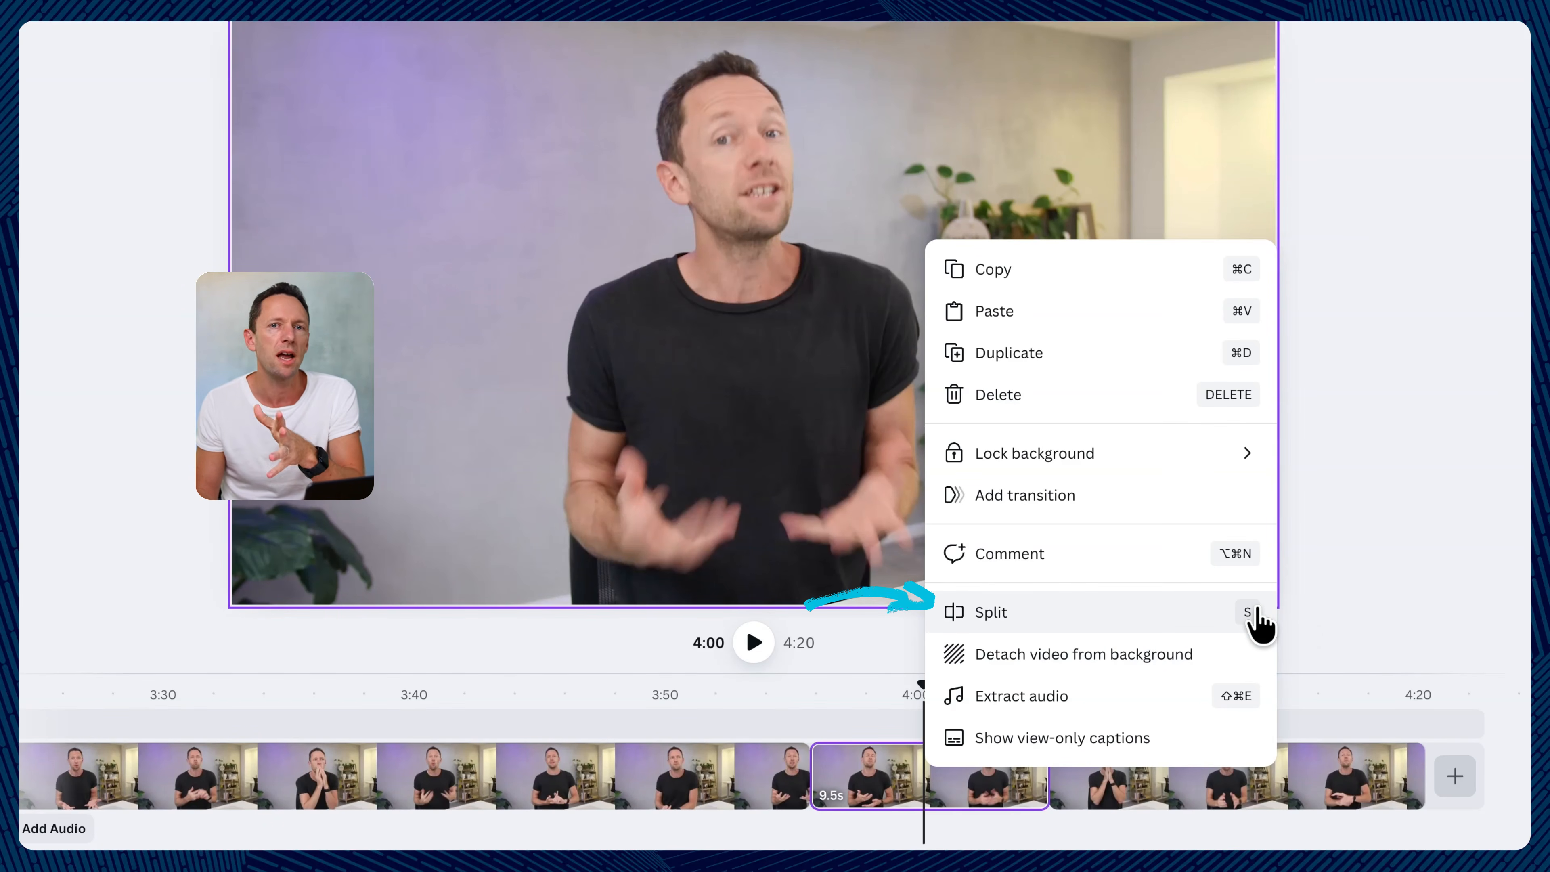
left_click(1144, 396)
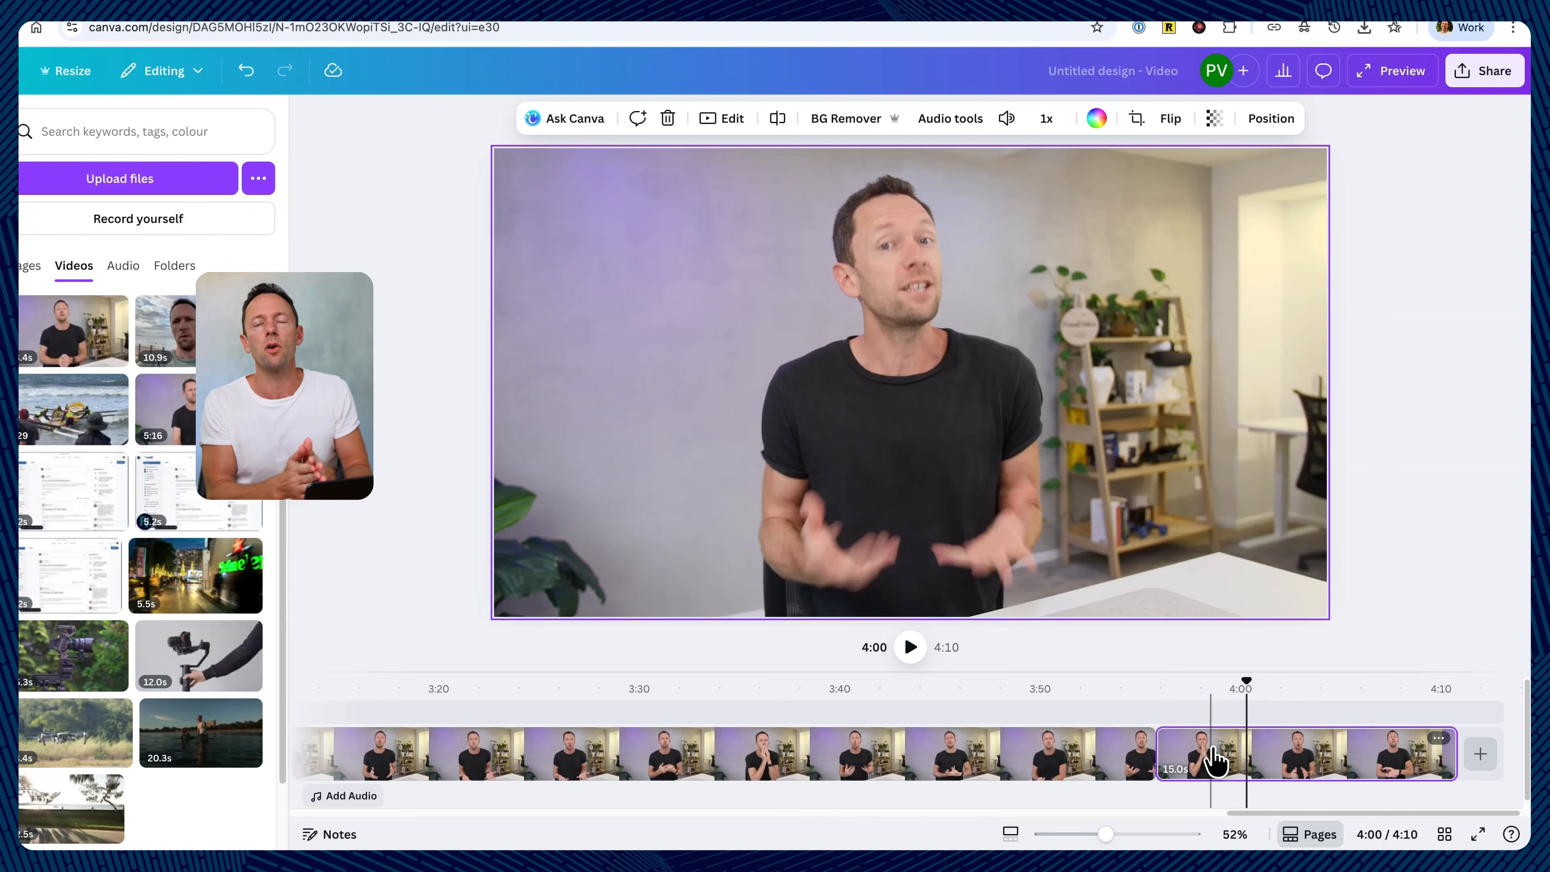
Step: Go through the rest of the talking-head footage, splitting it and deleting the remaining unwanted sections
left_click_drag(1246, 682, 578, 692)
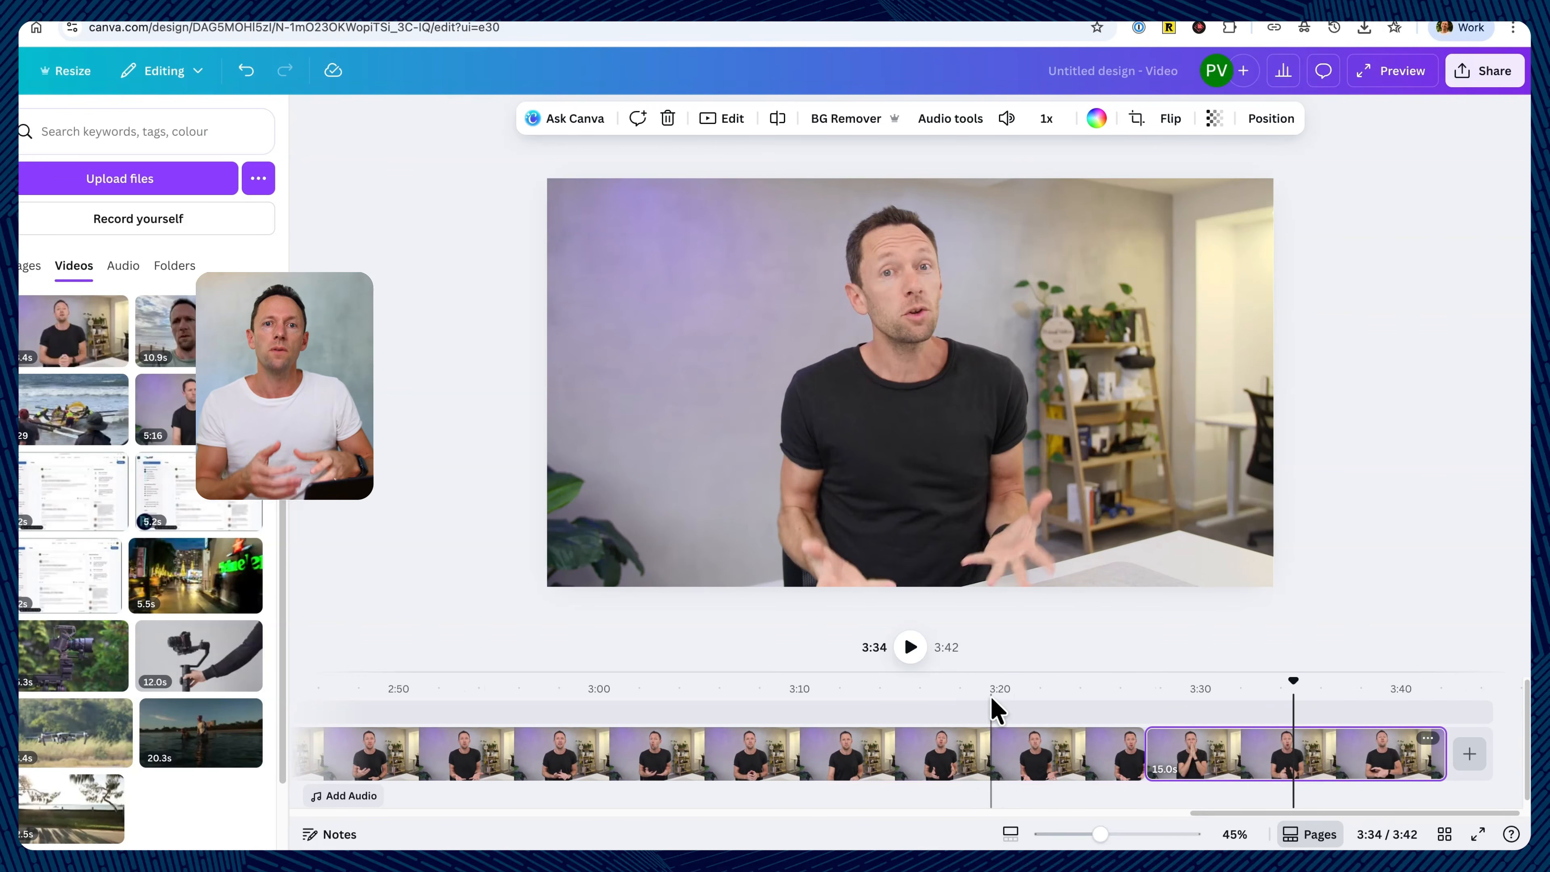
left_click_drag(1294, 696, 317, 723)
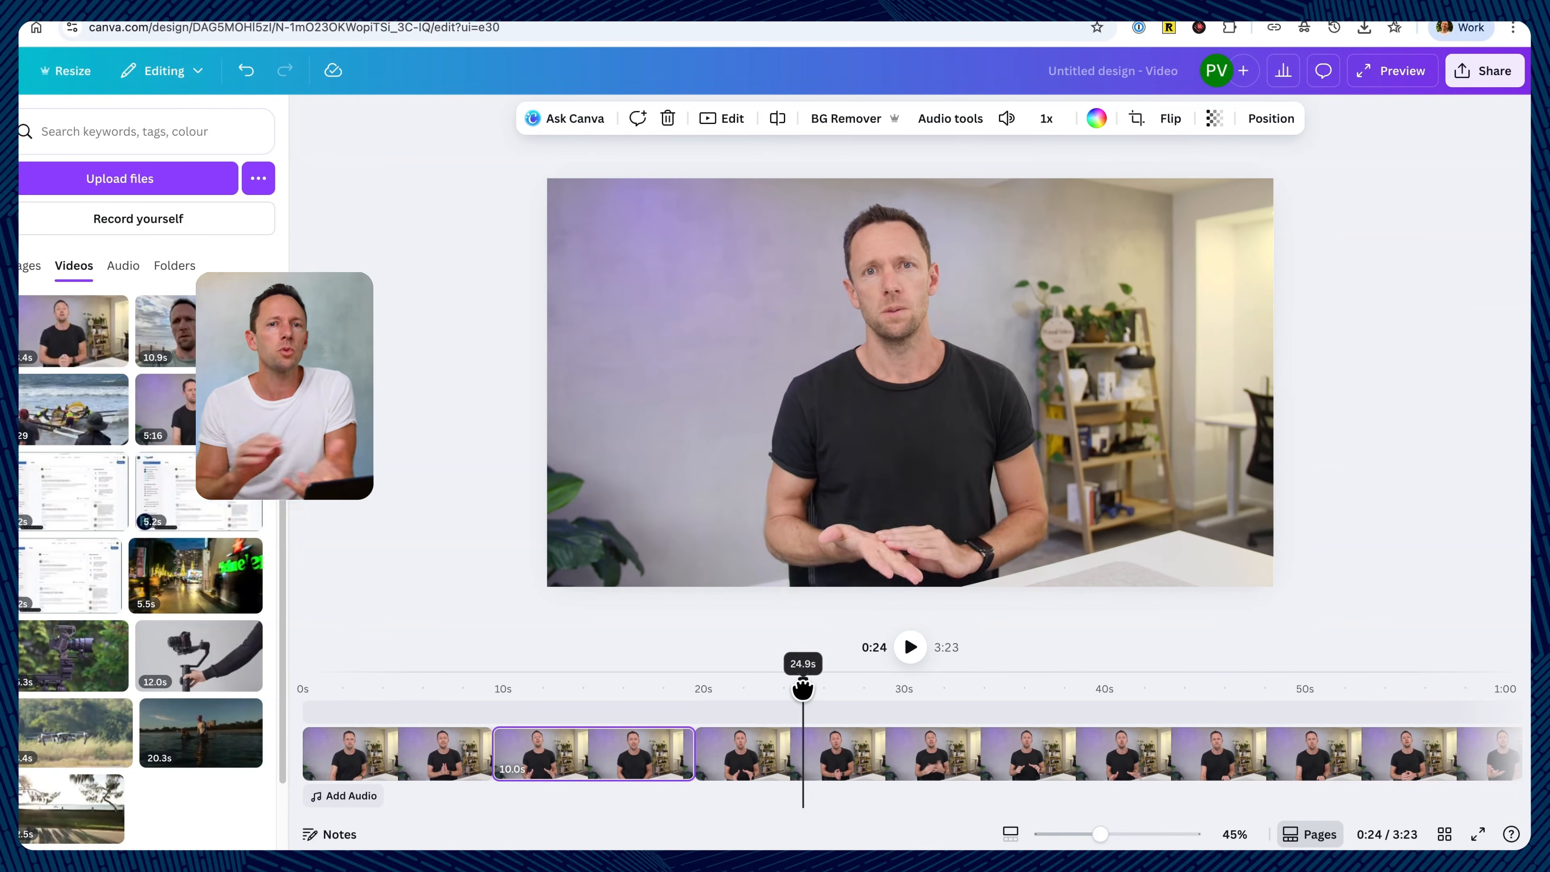
left_click_drag(802, 696, 1332, 702)
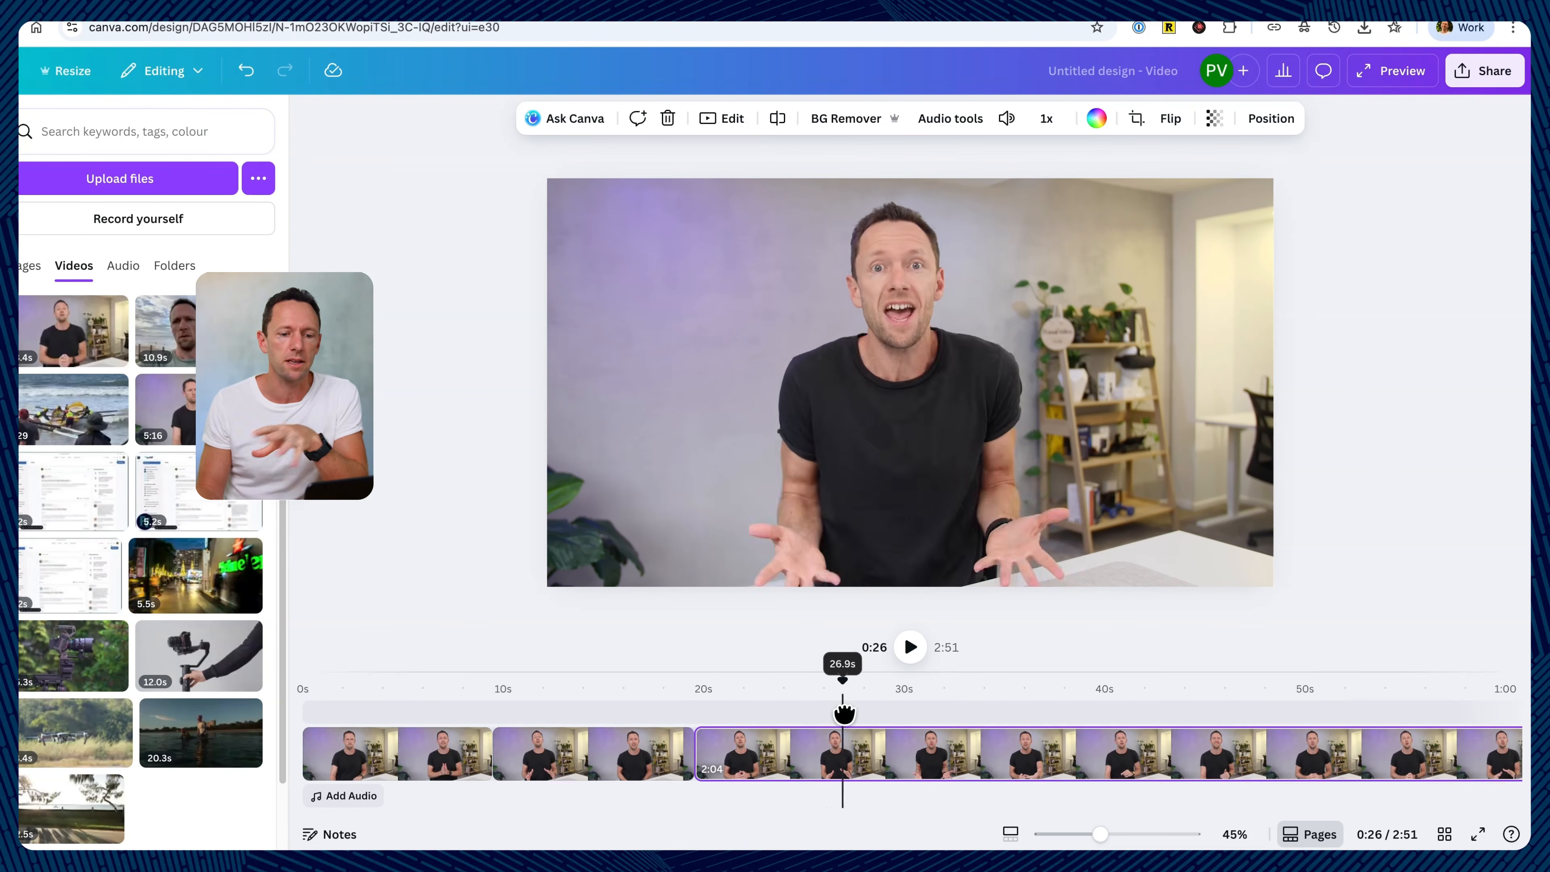
left_click_drag(841, 708, 1329, 701)
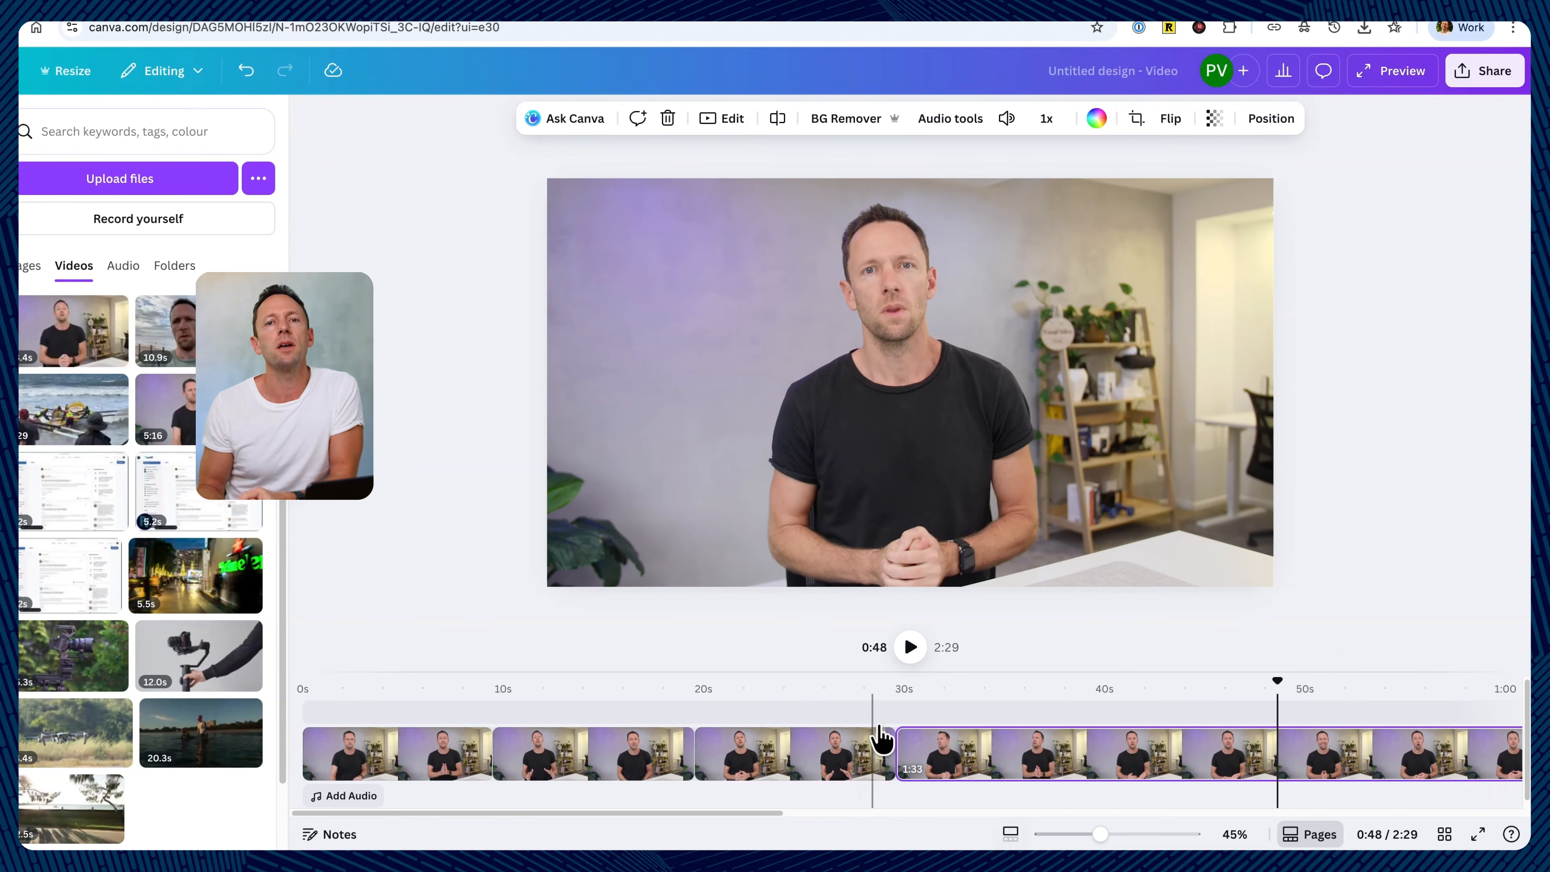
left_click_drag(879, 700, 1024, 701)
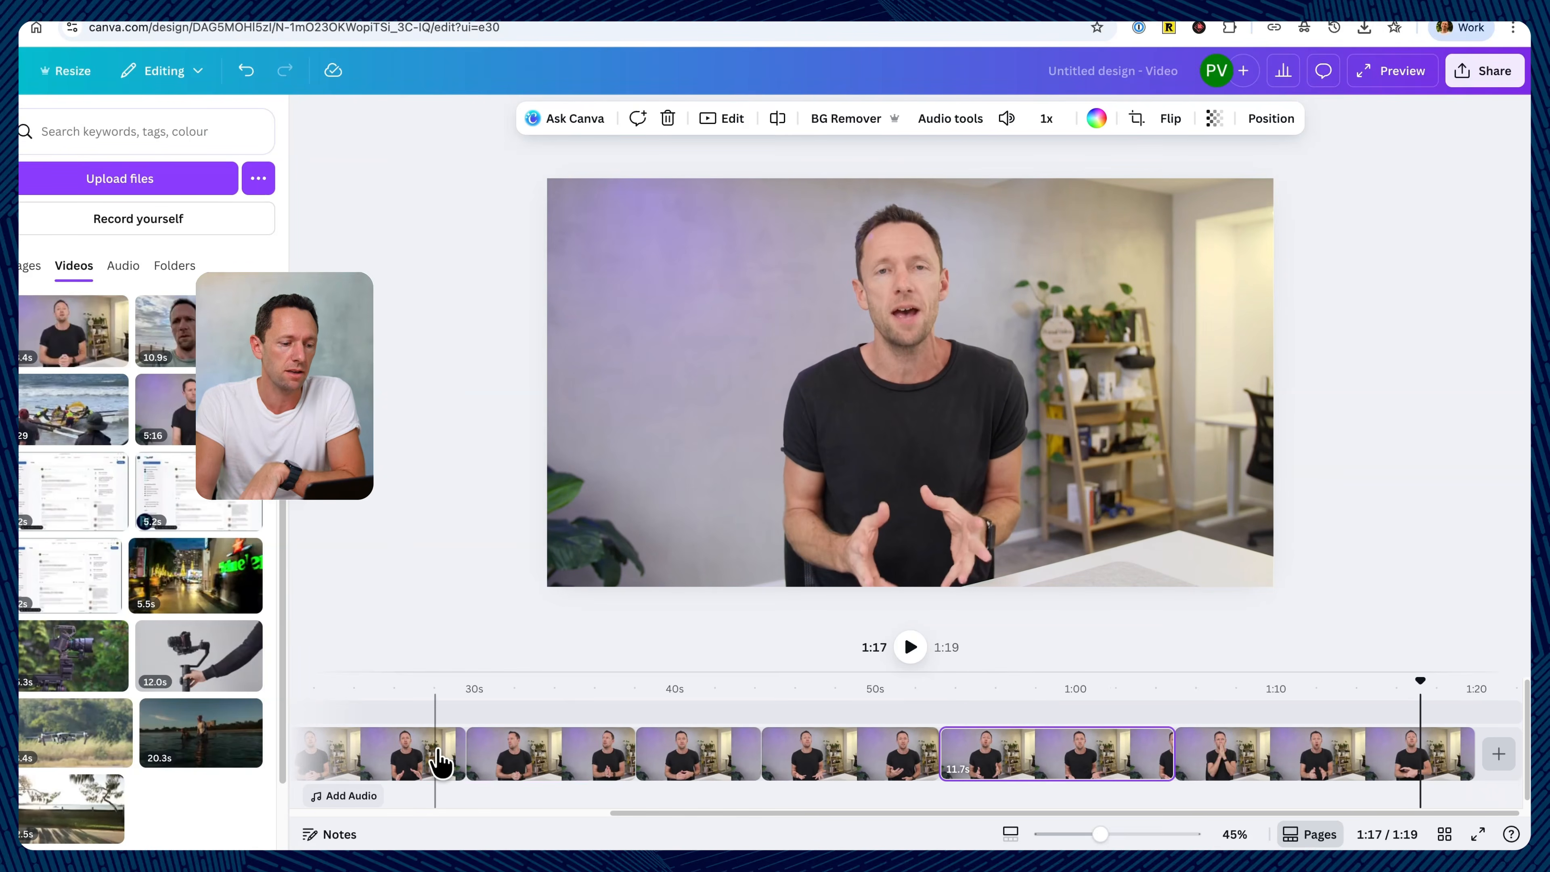
Step: Check the remaining talking-head clips and move the 8.8-second clip to directly after the 11.7-second clip
left_click(436, 753)
left_click(526, 753)
left_click(666, 752)
left_click(852, 746)
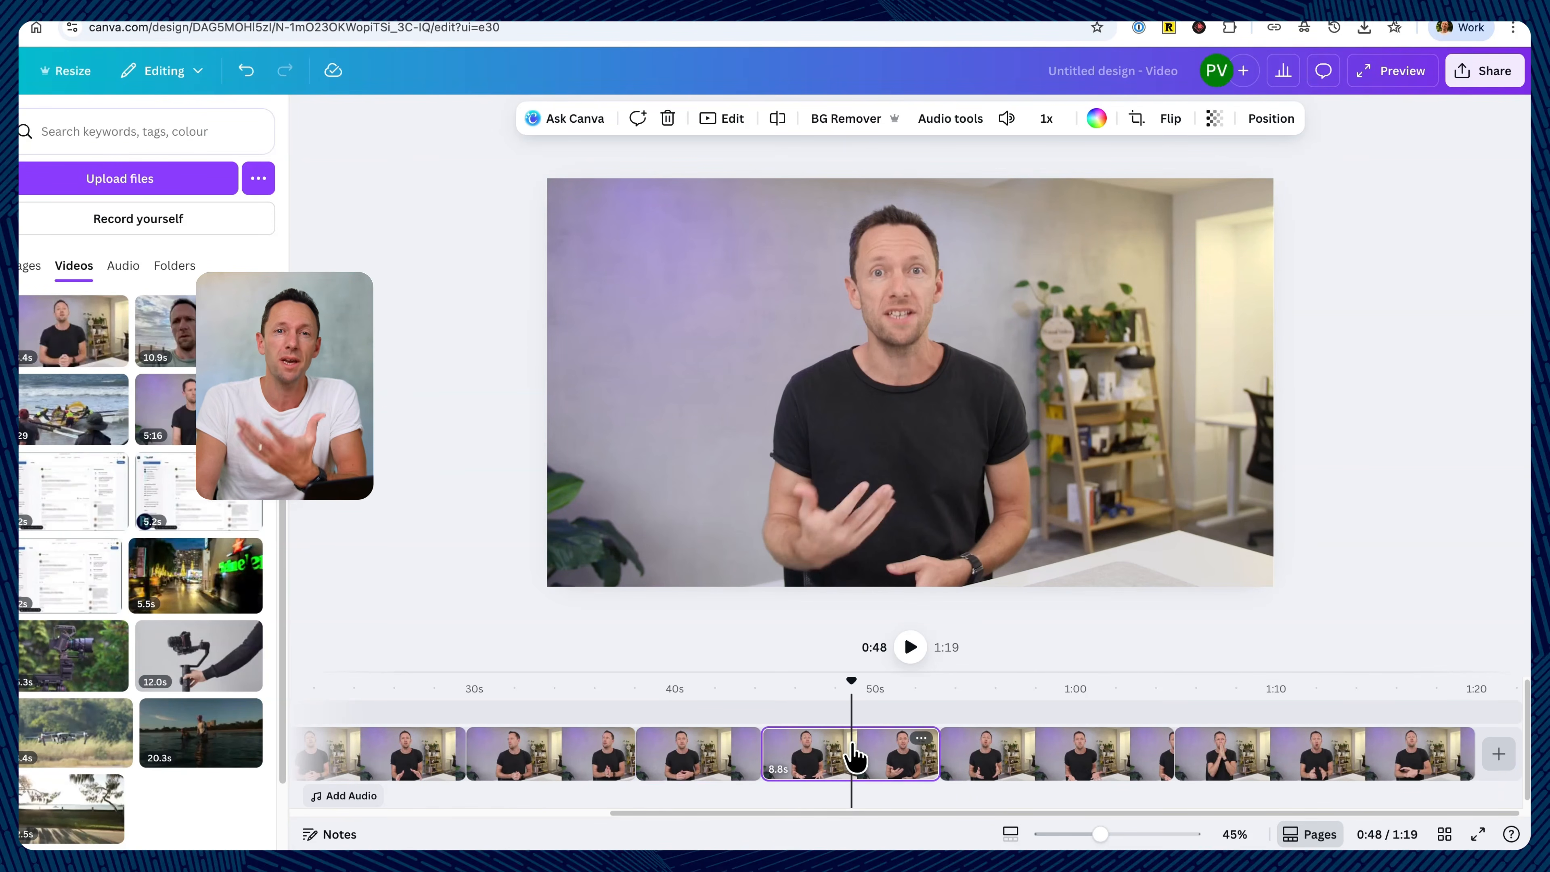
mouse_move(844, 758)
left_mouse_down()
mouse_move(862, 732)
mouse_move(1175, 760)
left_mouse_up()
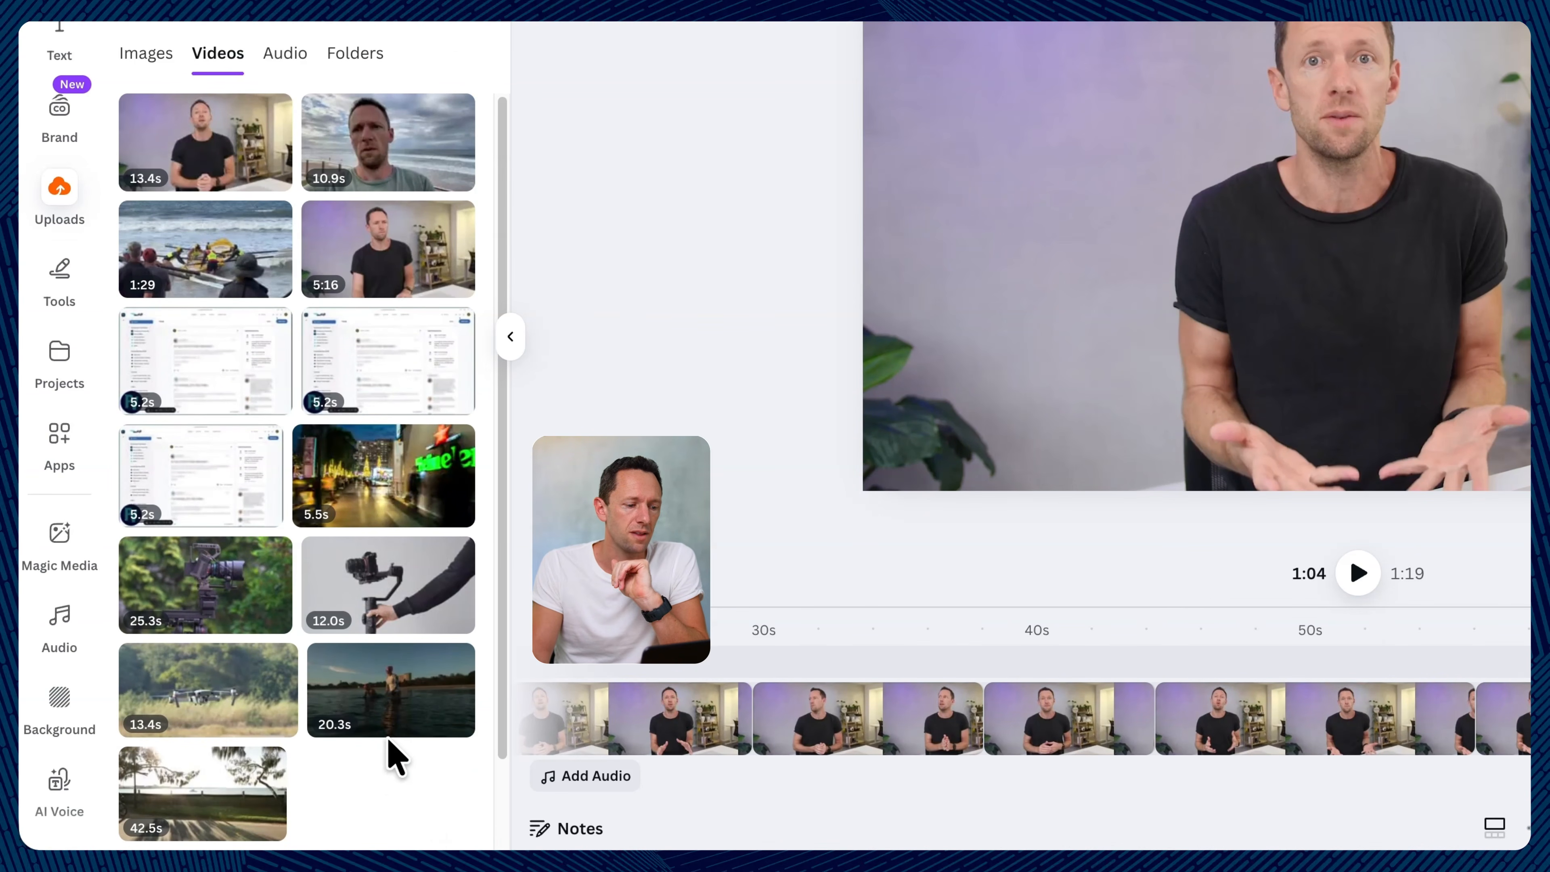
Step: Insert the uploaded 20.3-second swimmers video before the last talking-head clip and move it up onto an overlay track
mouse_move(400, 702)
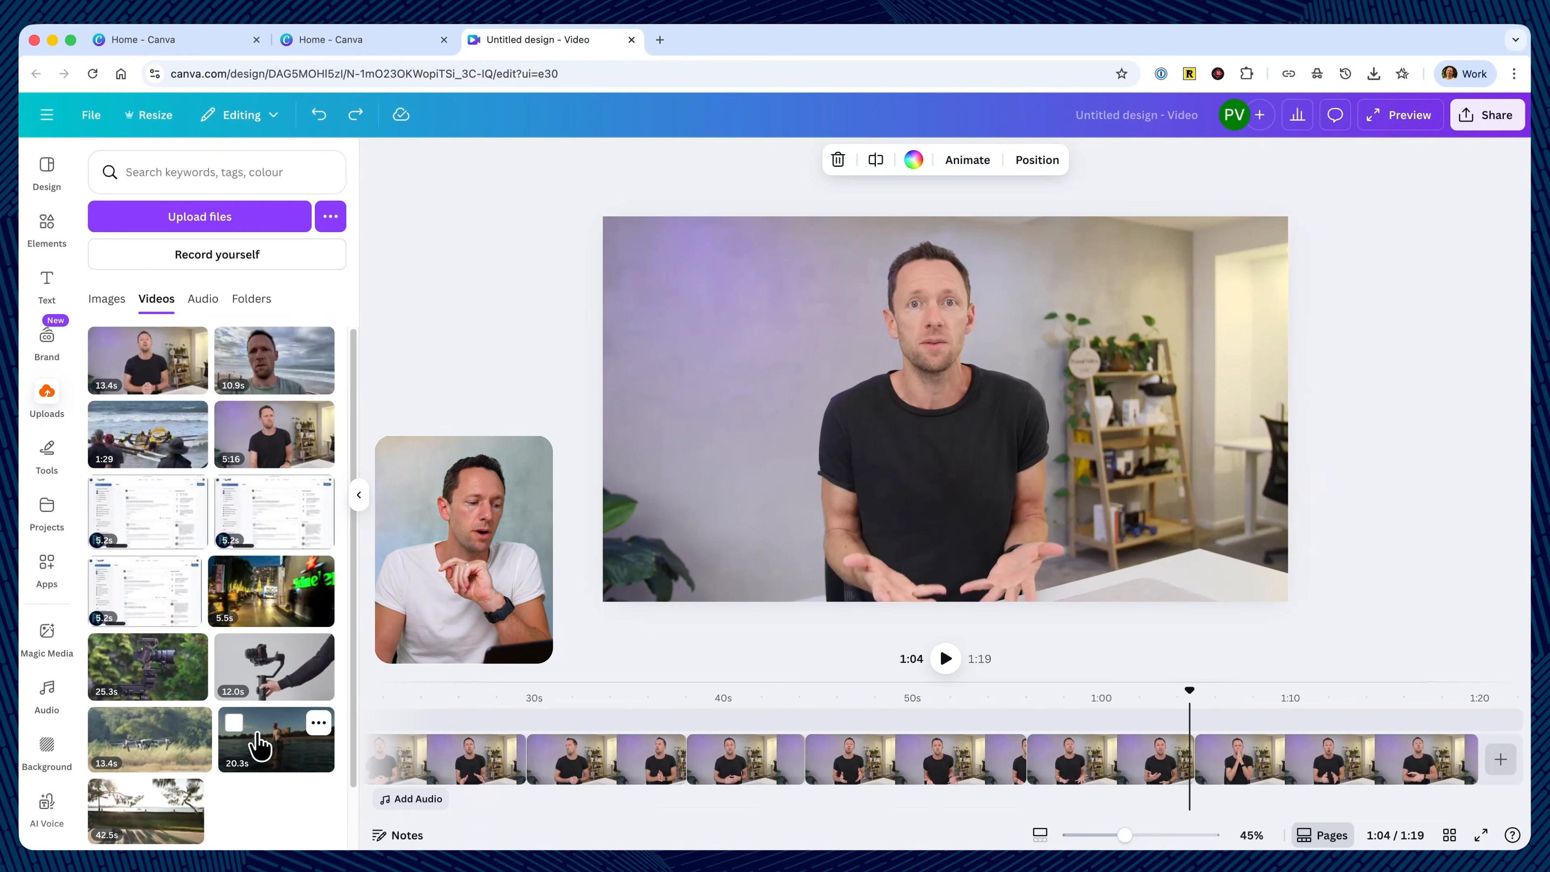
left_click(277, 752)
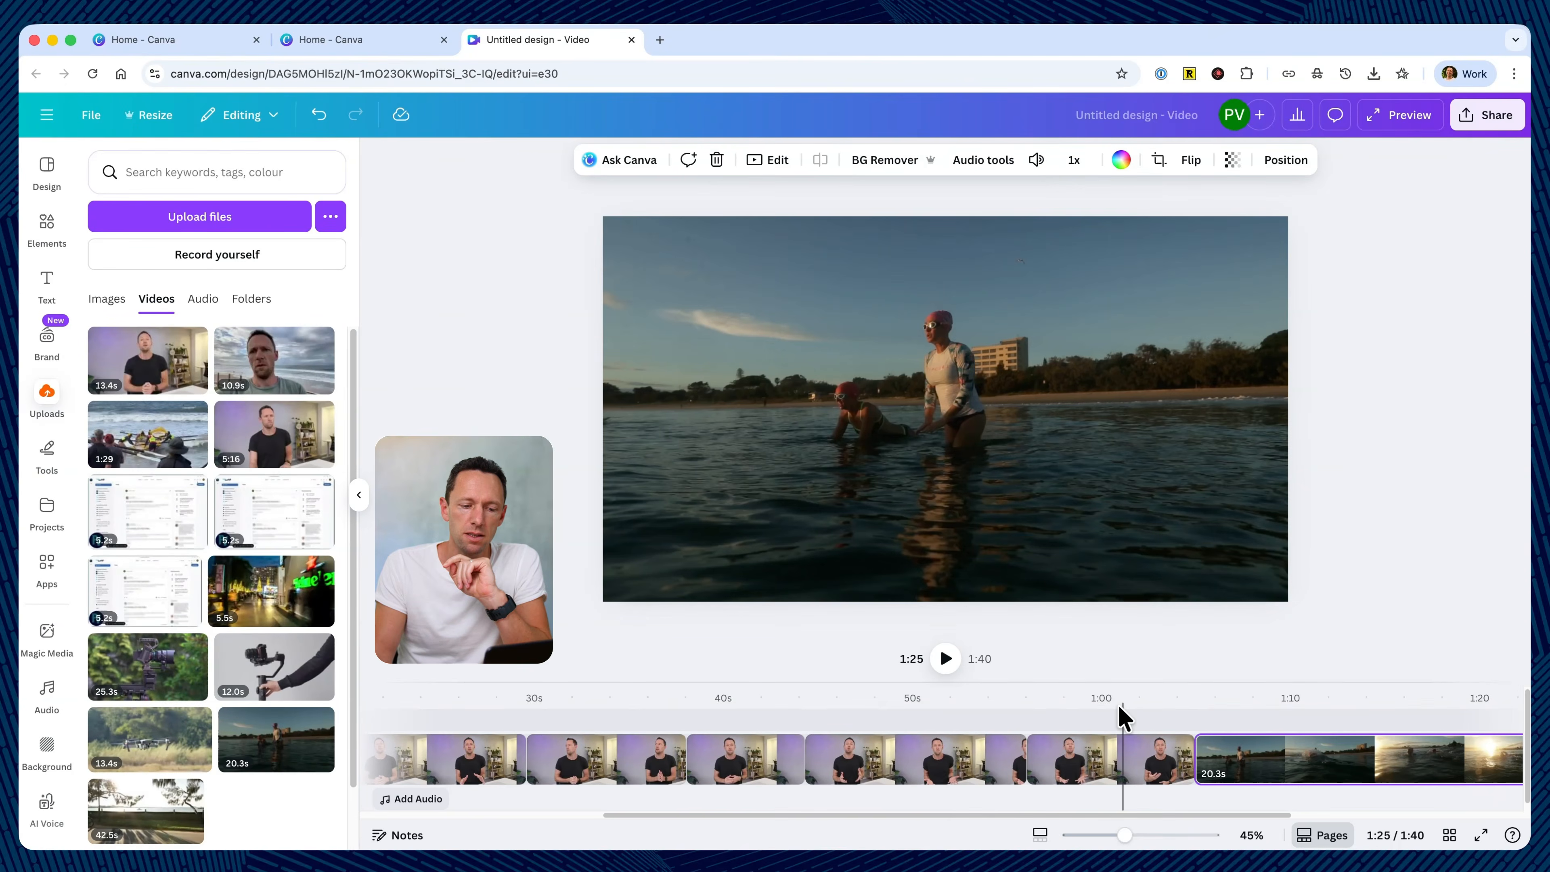
left_click_drag(1097, 708, 1355, 712)
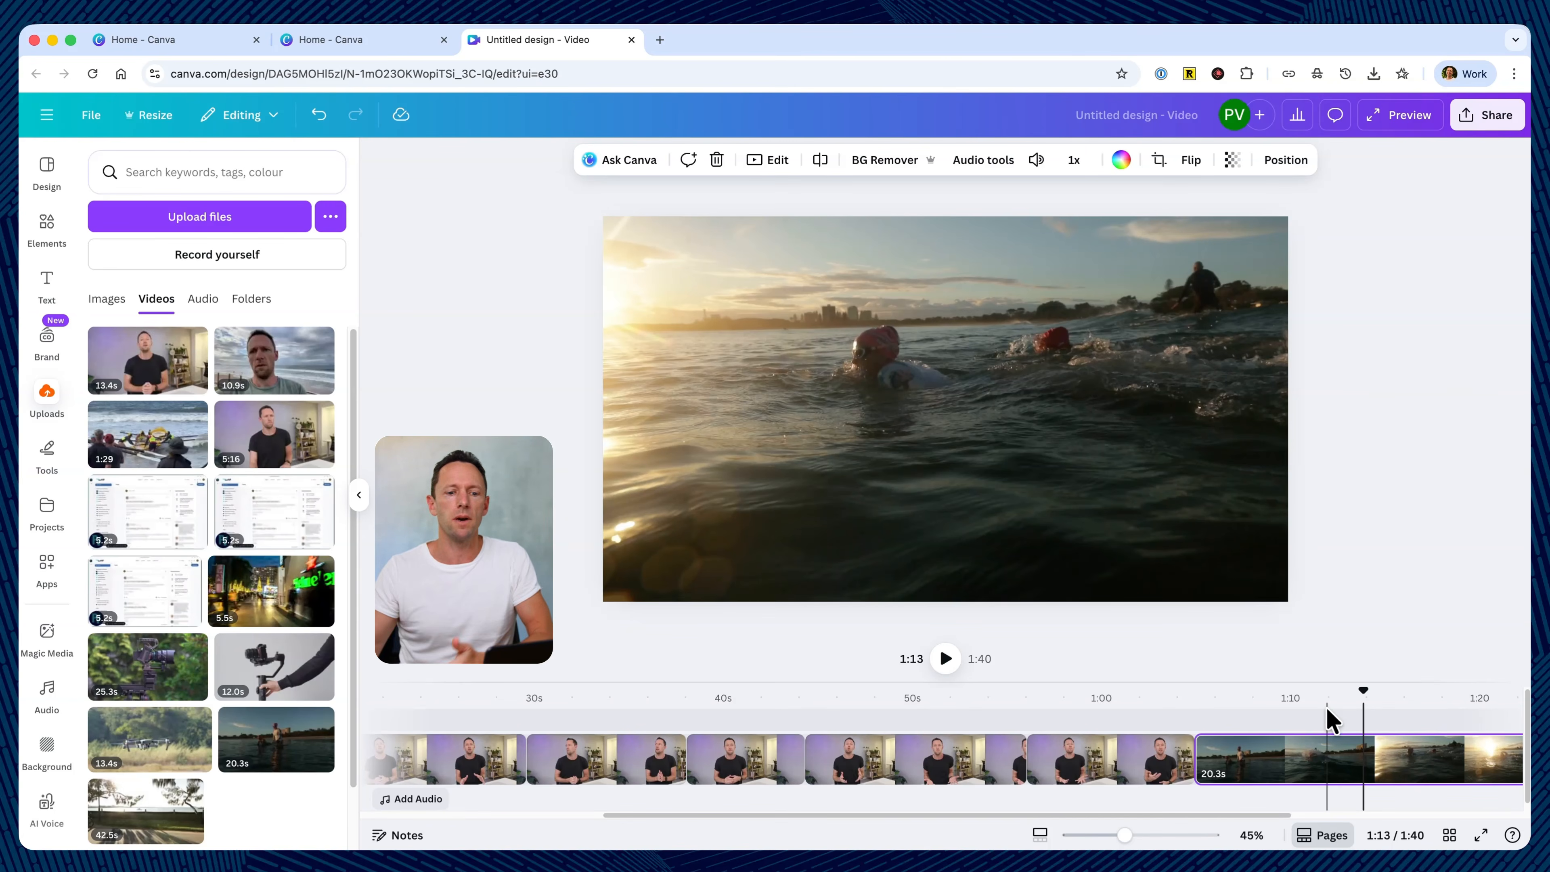
left_click_drag(1204, 816, 1477, 847)
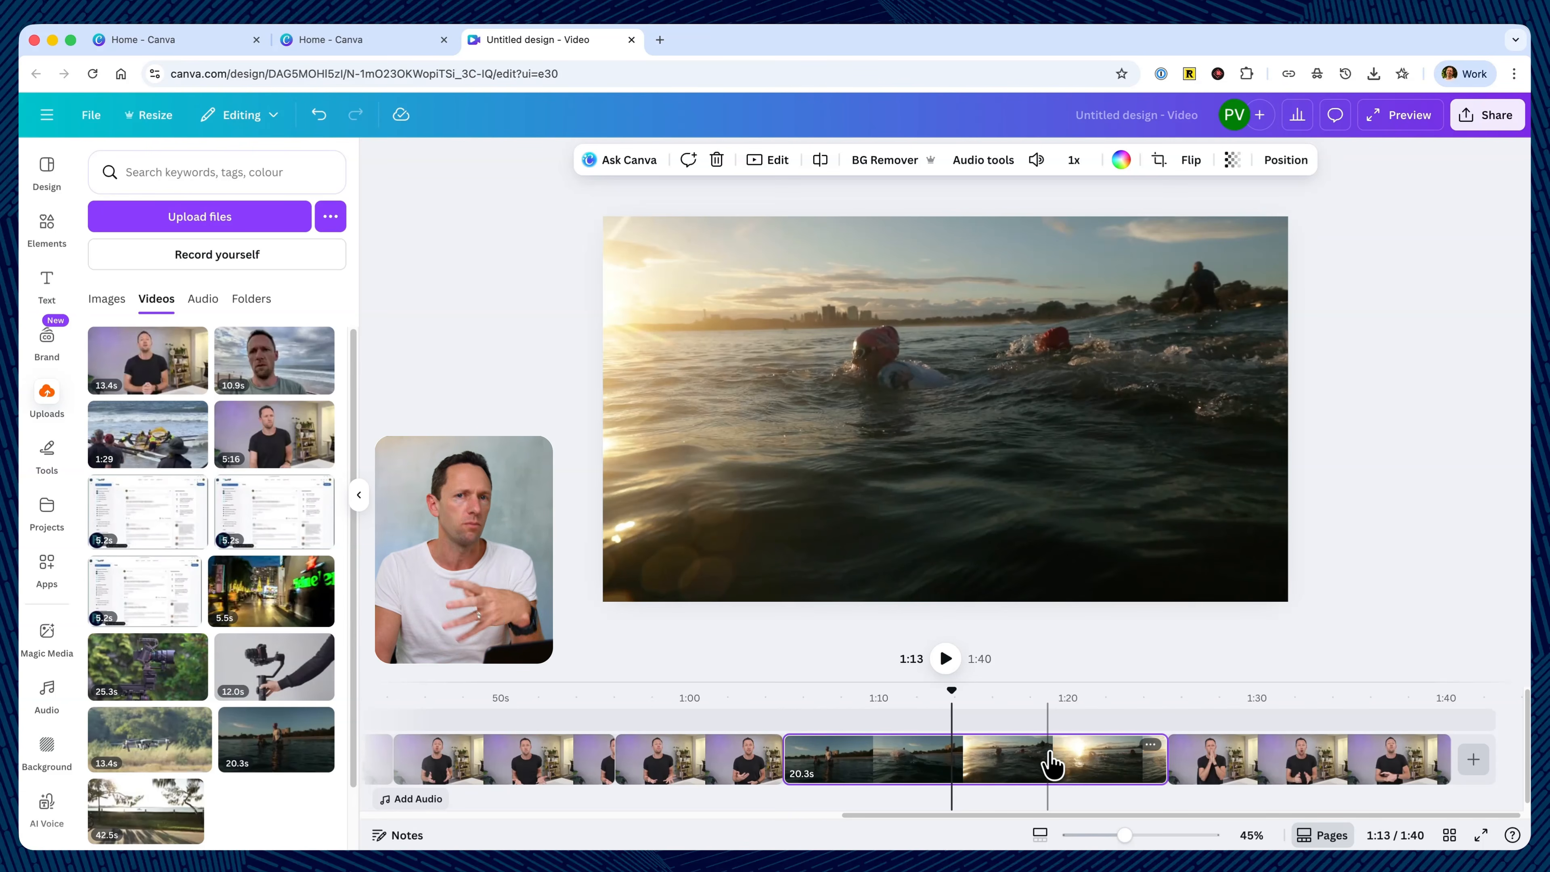
left_click_drag(984, 760, 982, 733)
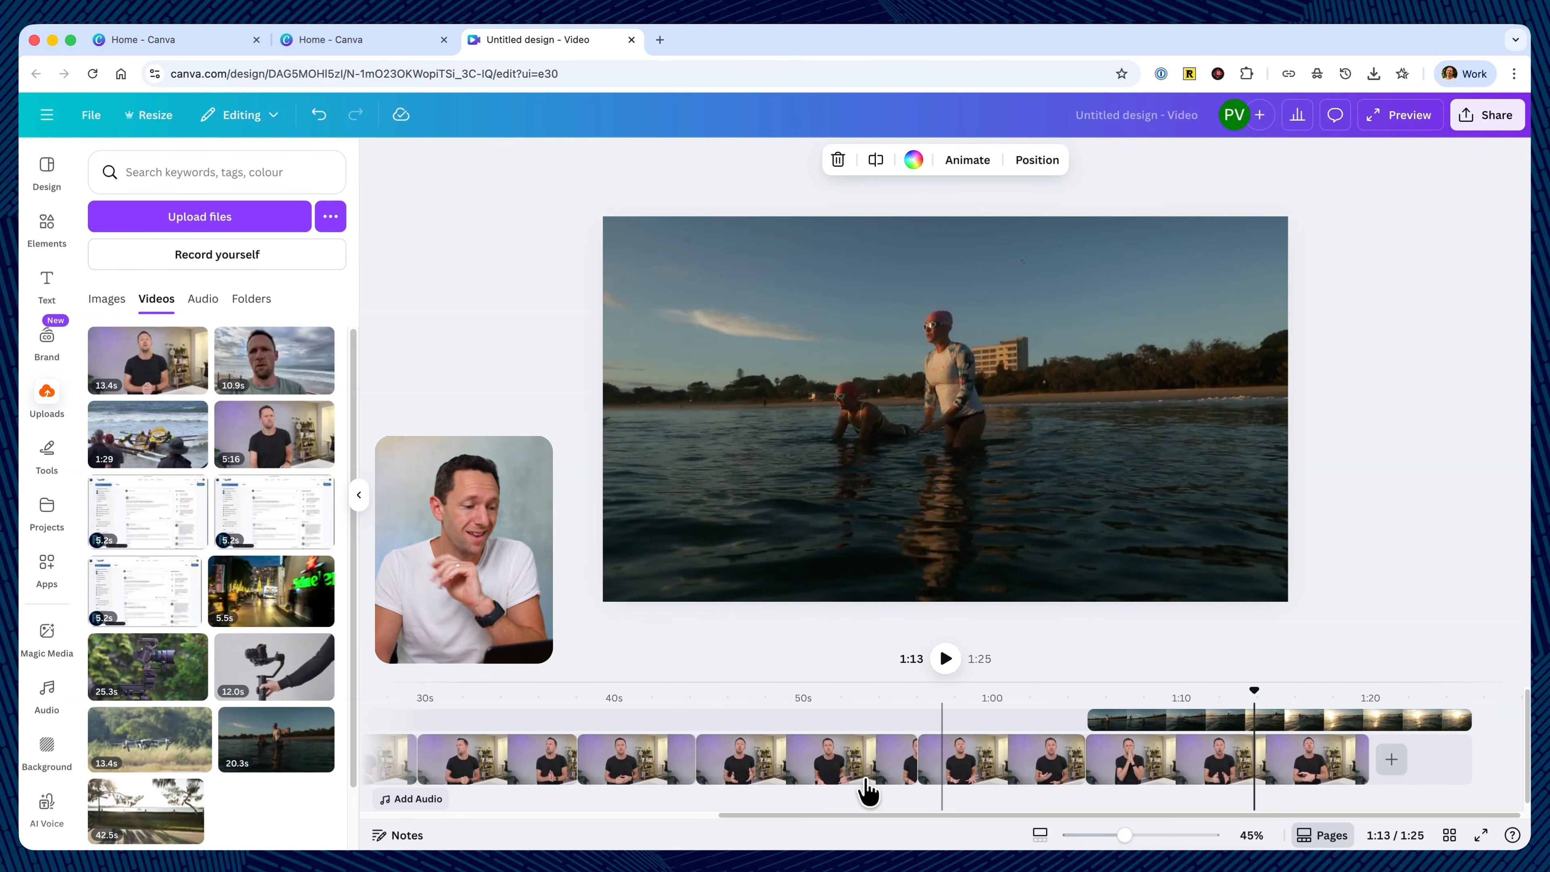
Step: Try placing a second copy of the swimmers video as an overlay from about 0:30, and undo it
left_click_drag(305, 750, 516, 724)
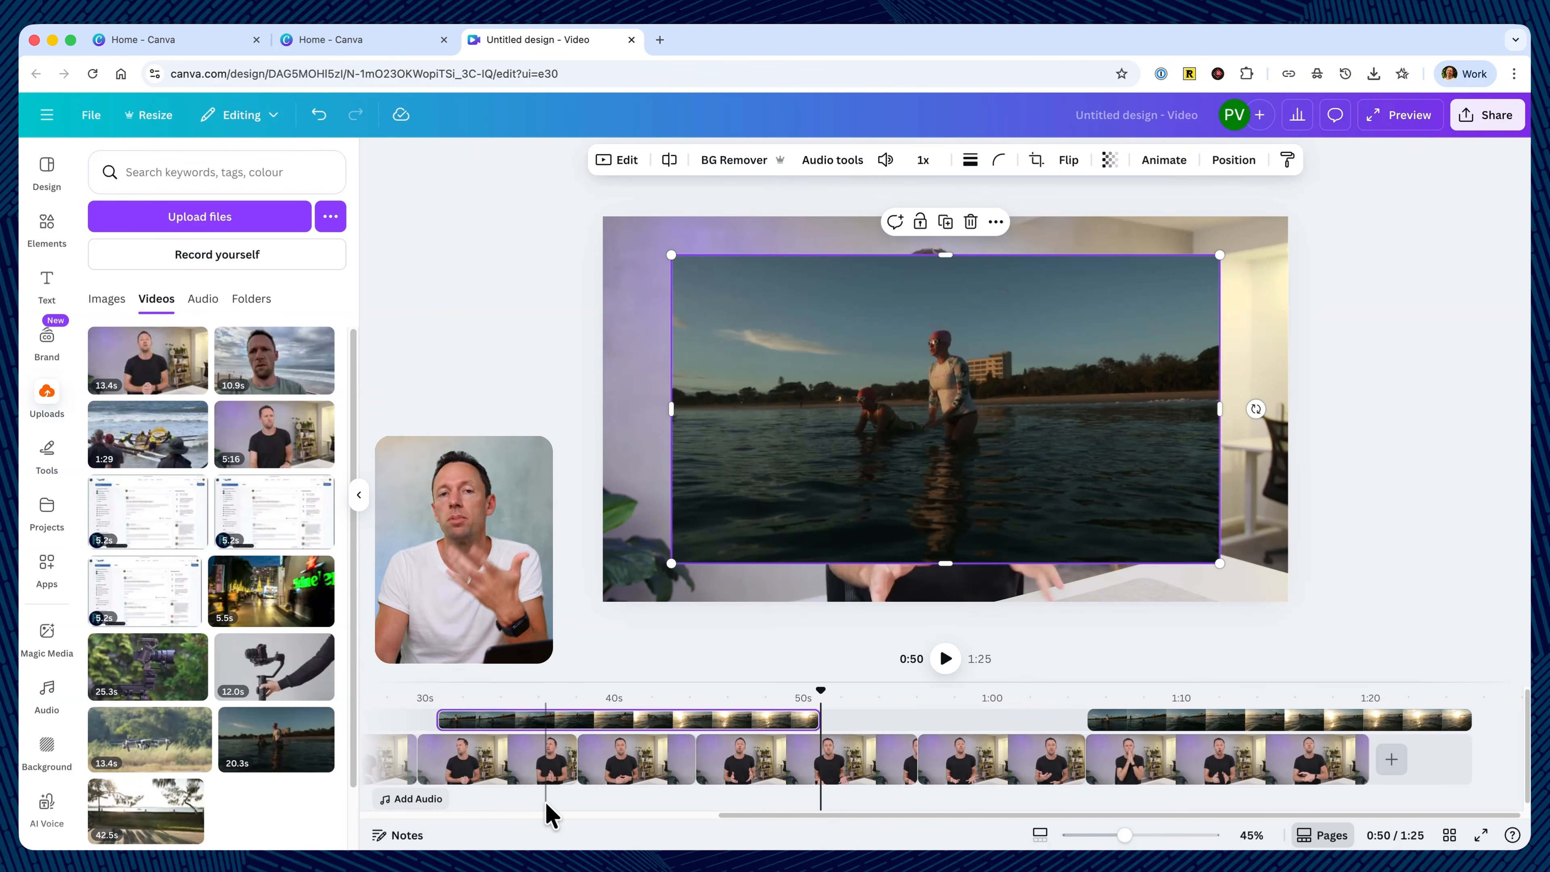
left_click(318, 122)
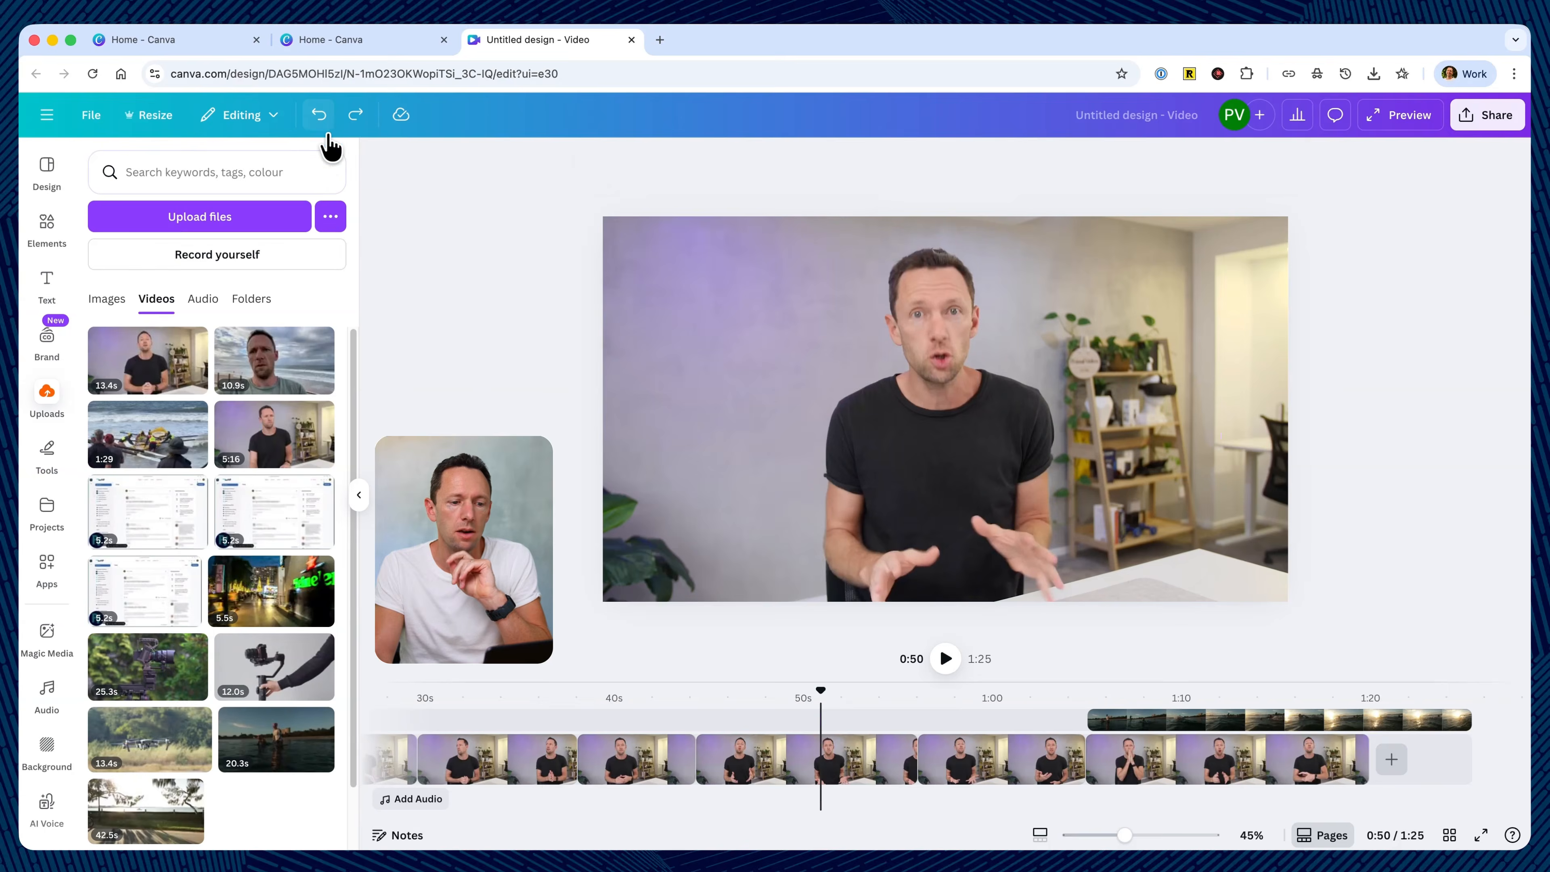
Step: Move the swimmers overlay to start at about 0:32 and trim both its ends so it runs from about 0:35 to 0:48
left_click(1214, 722)
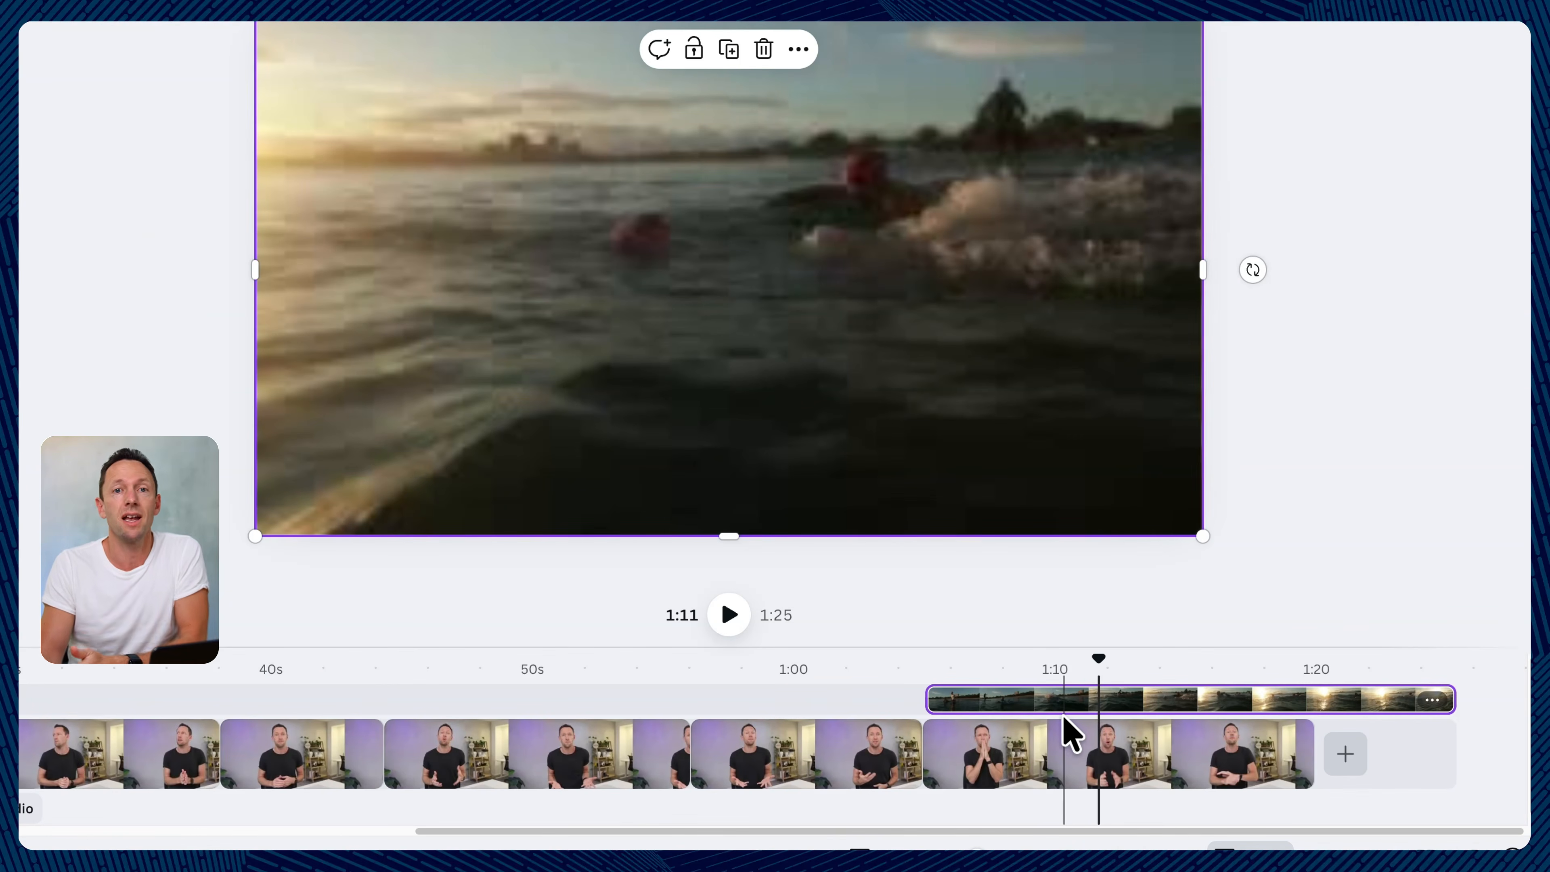
left_click_drag(1079, 708, 227, 703)
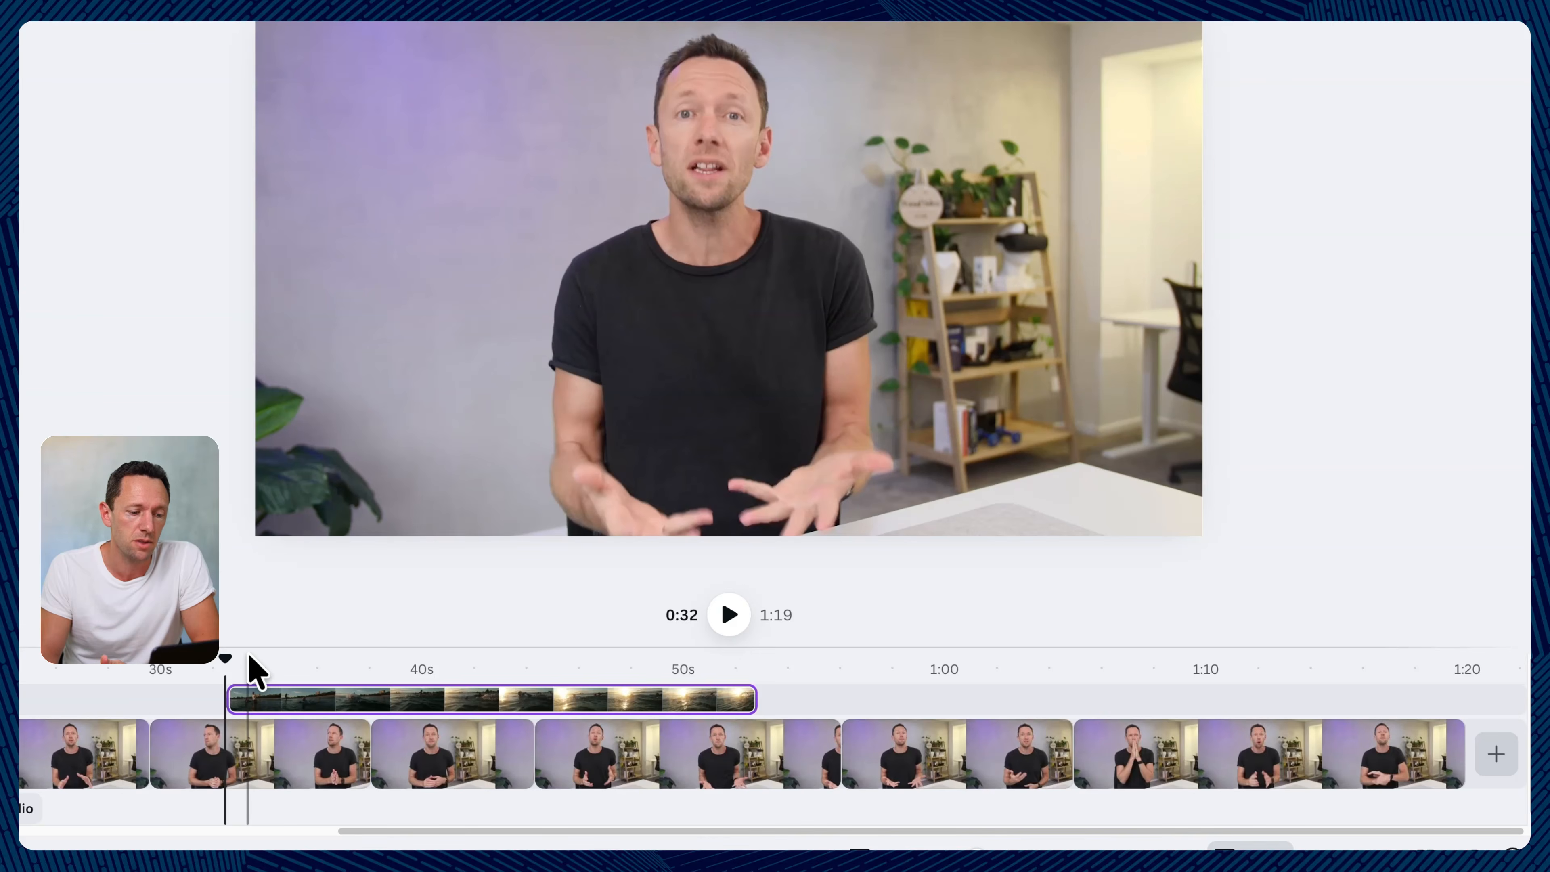
left_click(273, 659)
left_click_drag(231, 701, 305, 711)
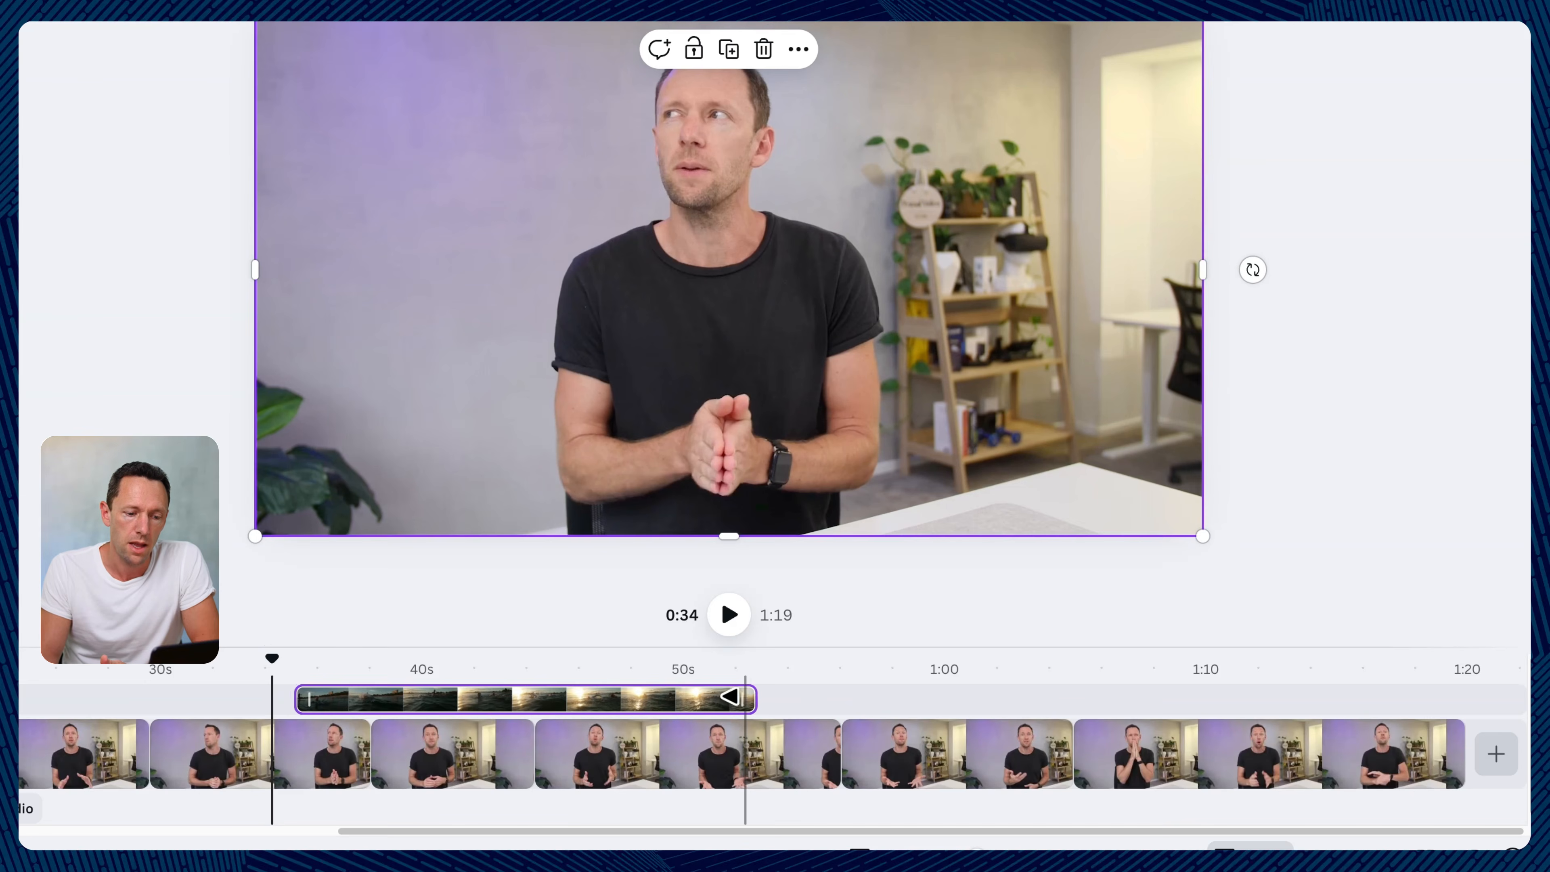
left_click_drag(735, 696, 612, 719)
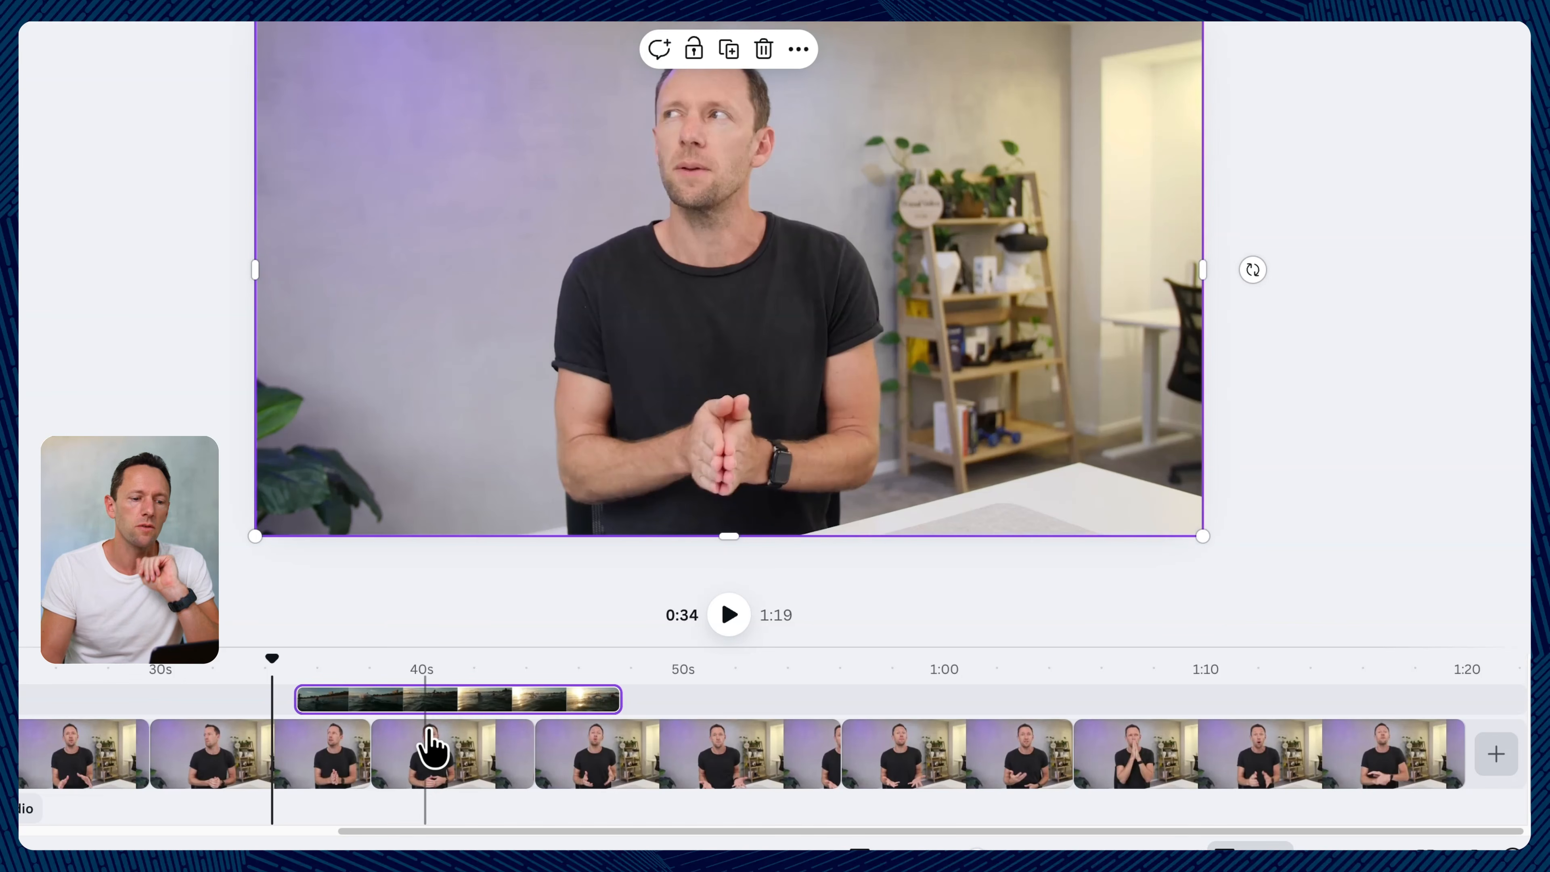
Step: Shrink the swimmers overlay to a small picture-in-picture and reposition it from one side of the presenter to the other
left_click_drag(264, 668, 426, 657)
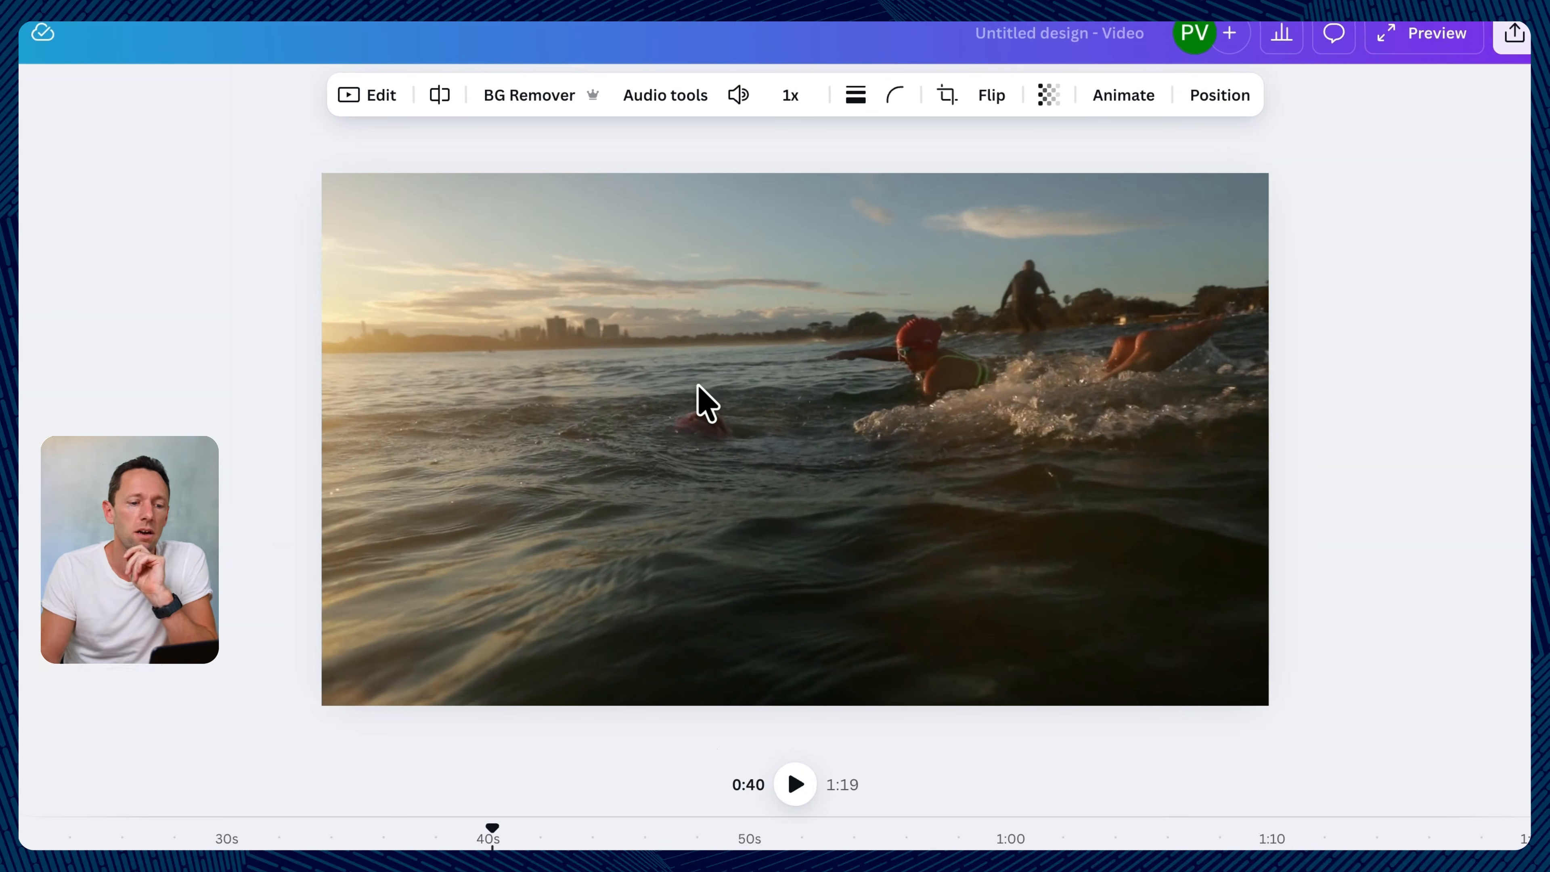
left_click(699, 386)
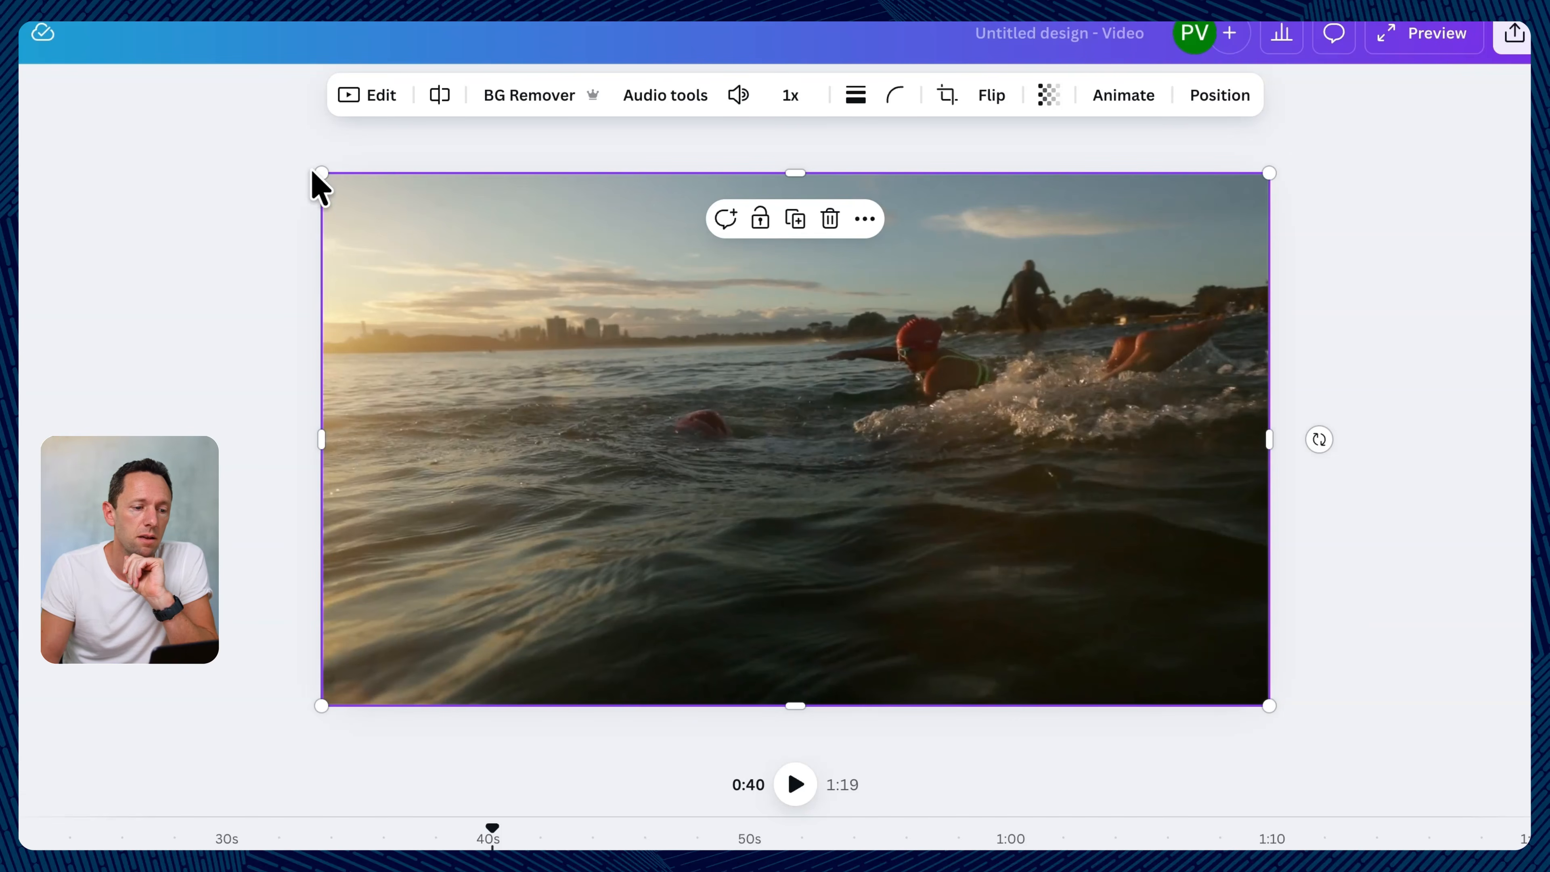
left_click_drag(317, 173, 938, 523)
left_click_drag(1062, 599, 1019, 502)
left_click_drag(510, 840, 560, 839)
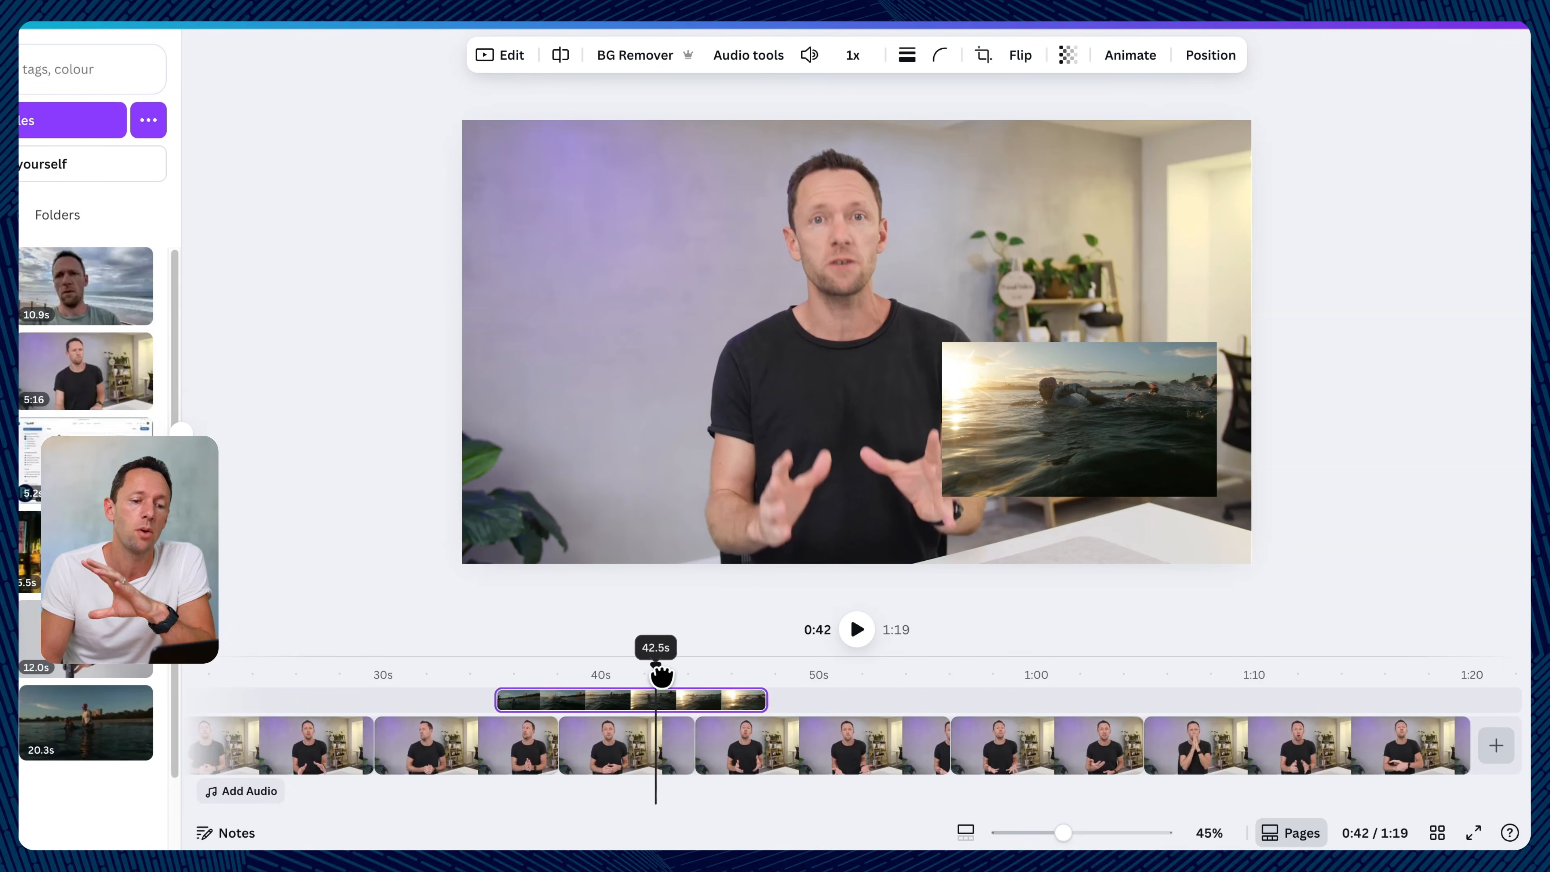
left_click(1081, 403)
left_click_drag(1096, 440, 725, 402)
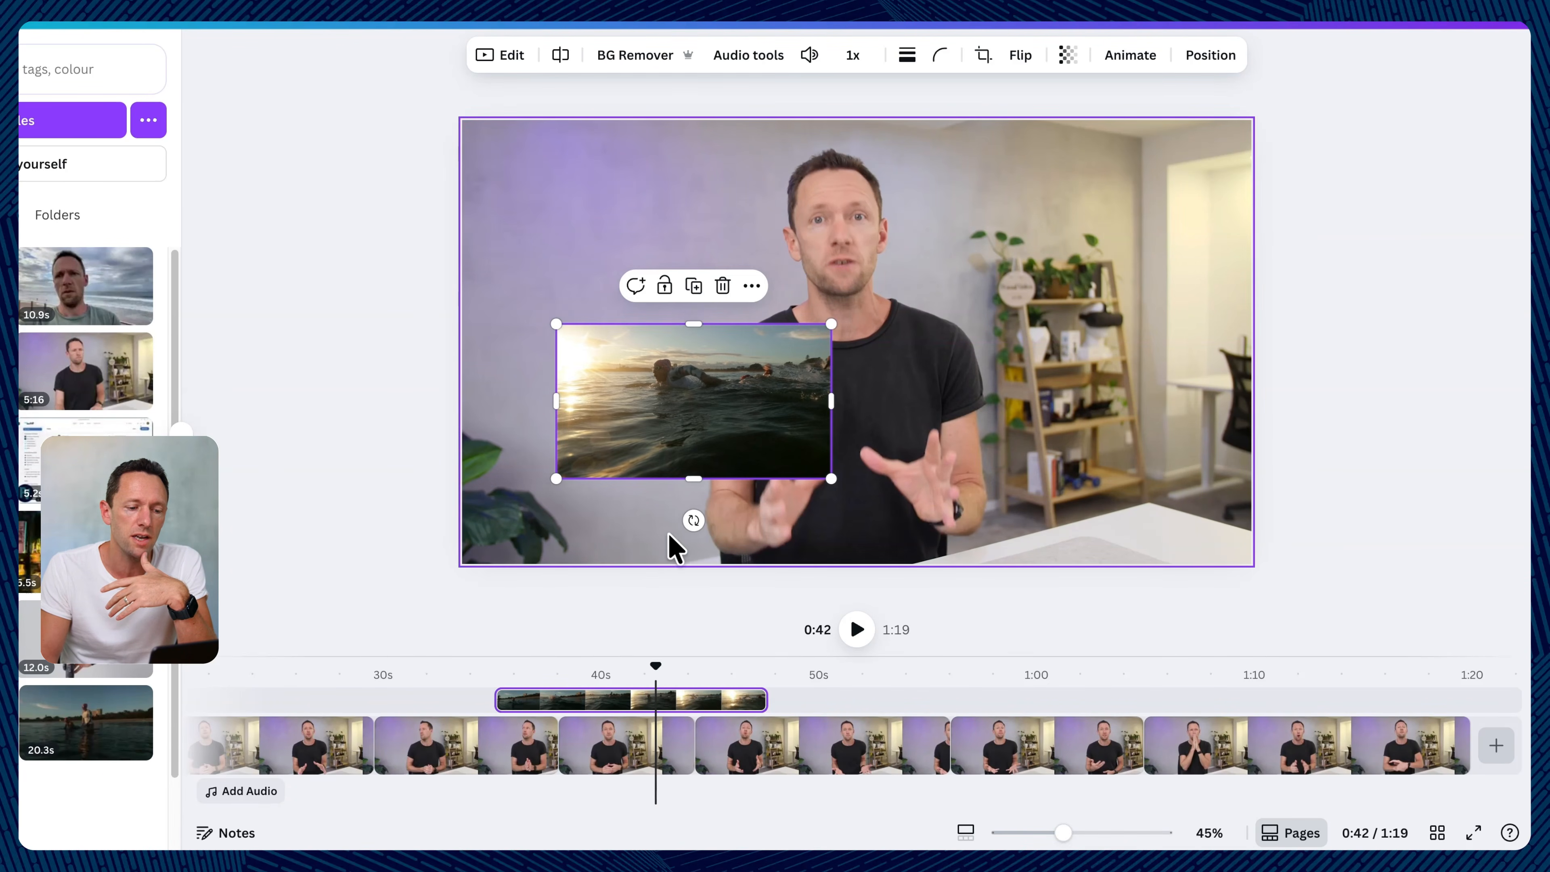
Step: Try tilting the small swimmers overlay clockwise, undo the tilt and enlarge the overlay to fill the frame
left_click_drag(683, 521, 655, 522)
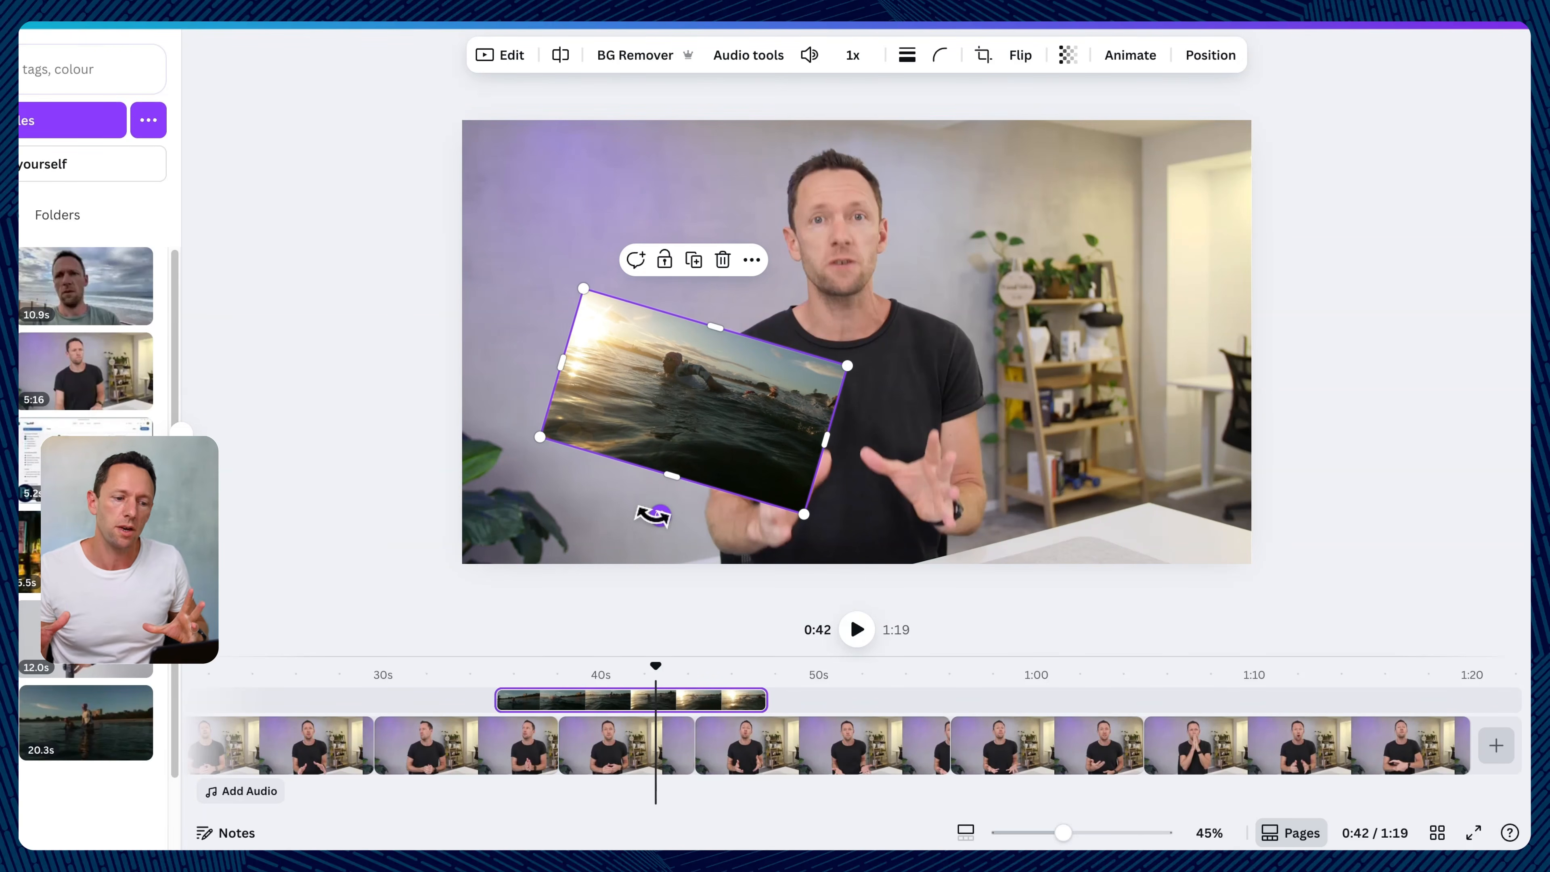
key("ctrl+z")
left_click_drag(830, 322, 1237, 199)
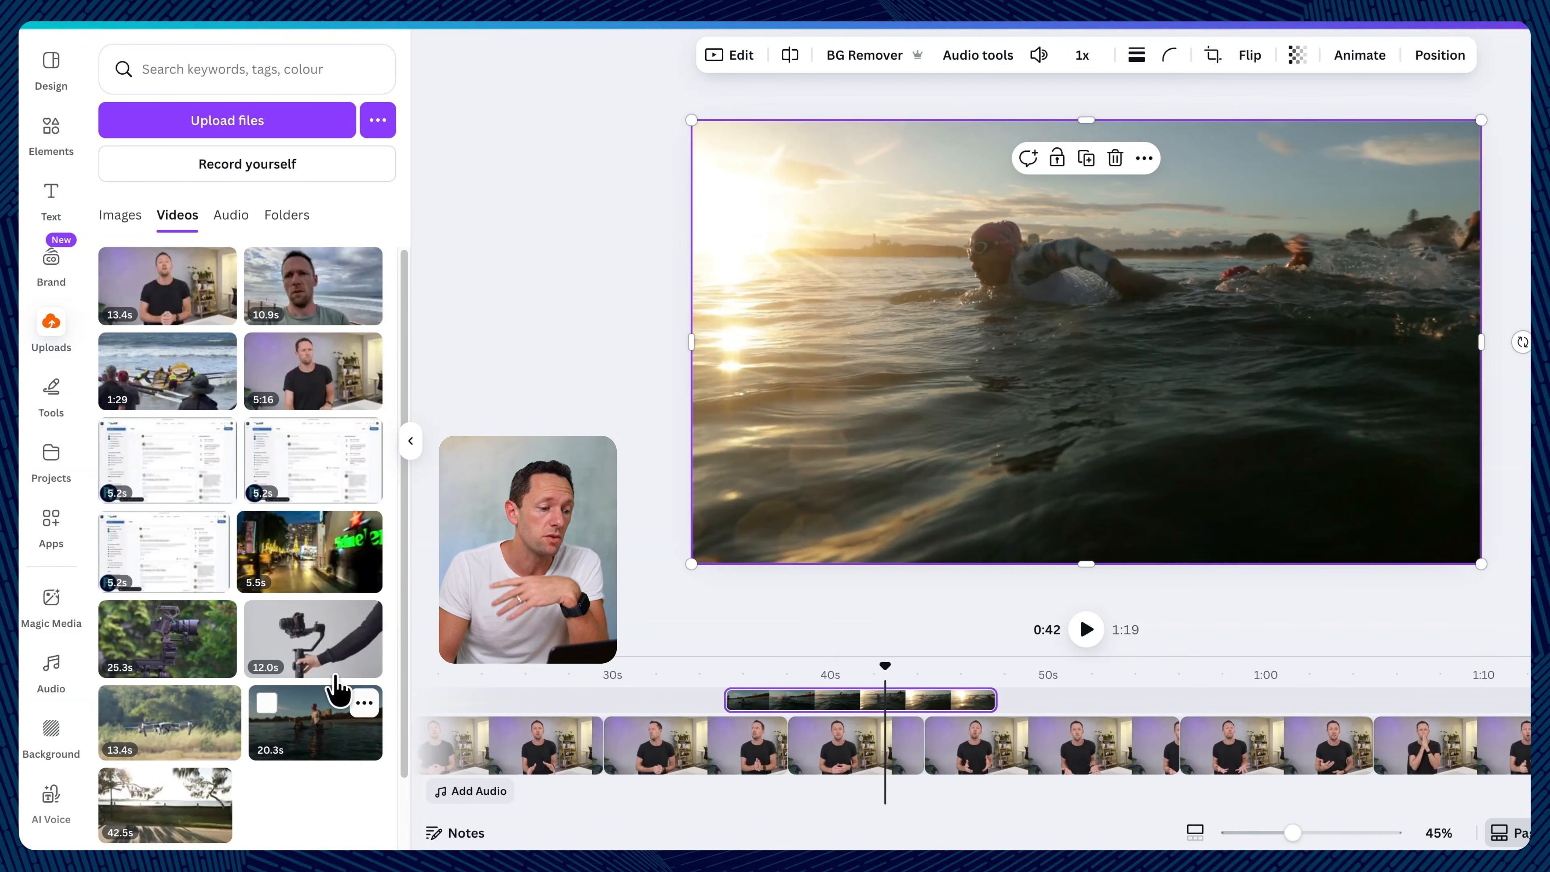
Step: Add the 12.0-second gimbal video as a second overlay from about 0:44 and shrink it against the bottom edge of the frame
left_click_drag(316, 638, 977, 702)
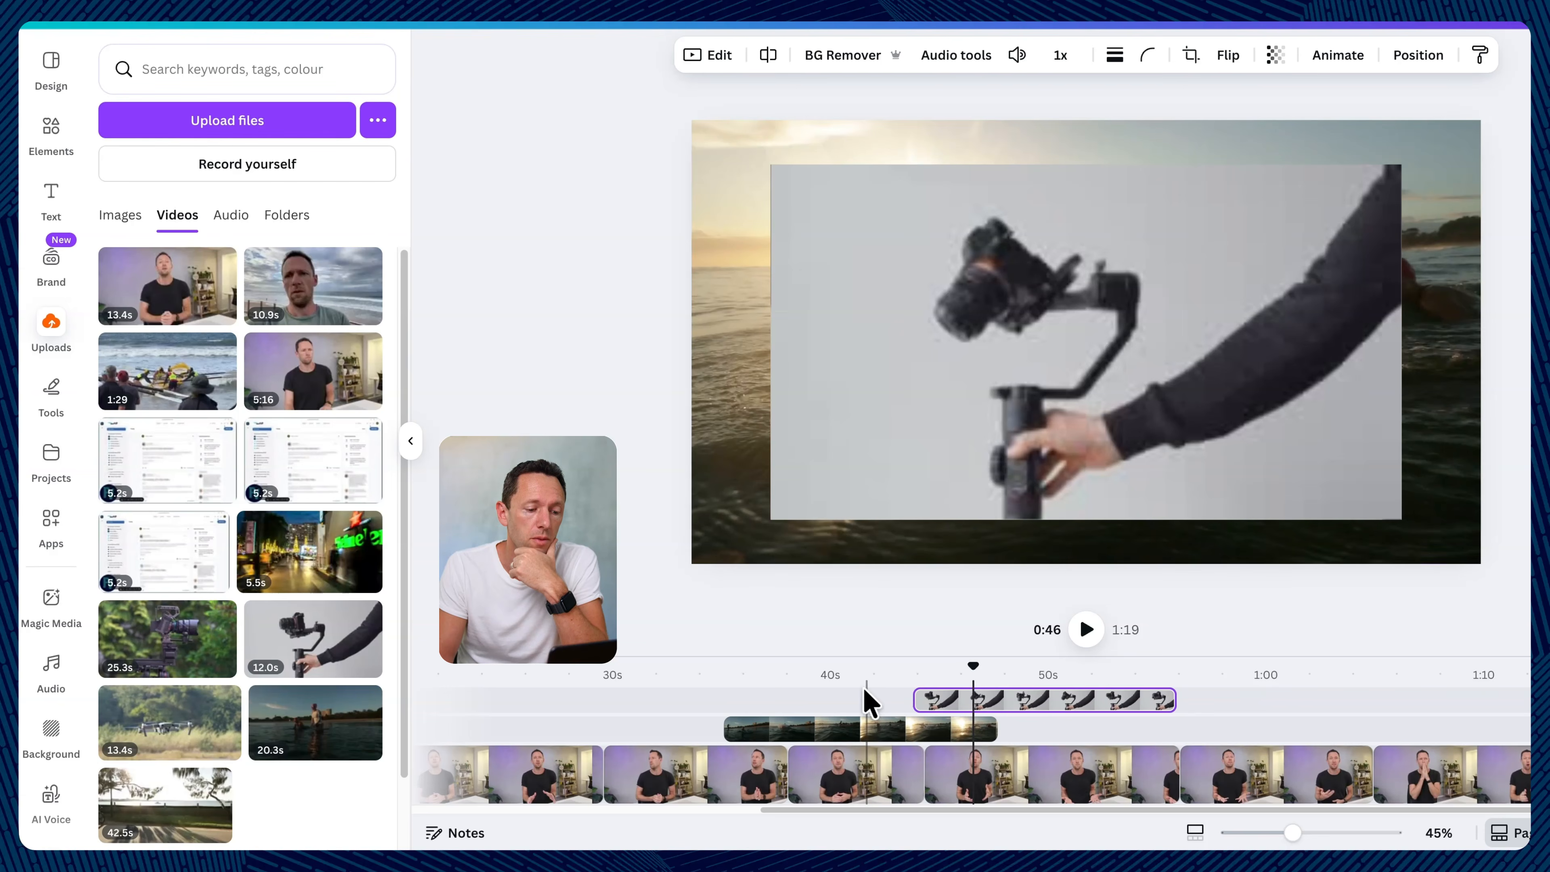
left_click(1056, 363)
left_click_drag(1074, 360, 1026, 405)
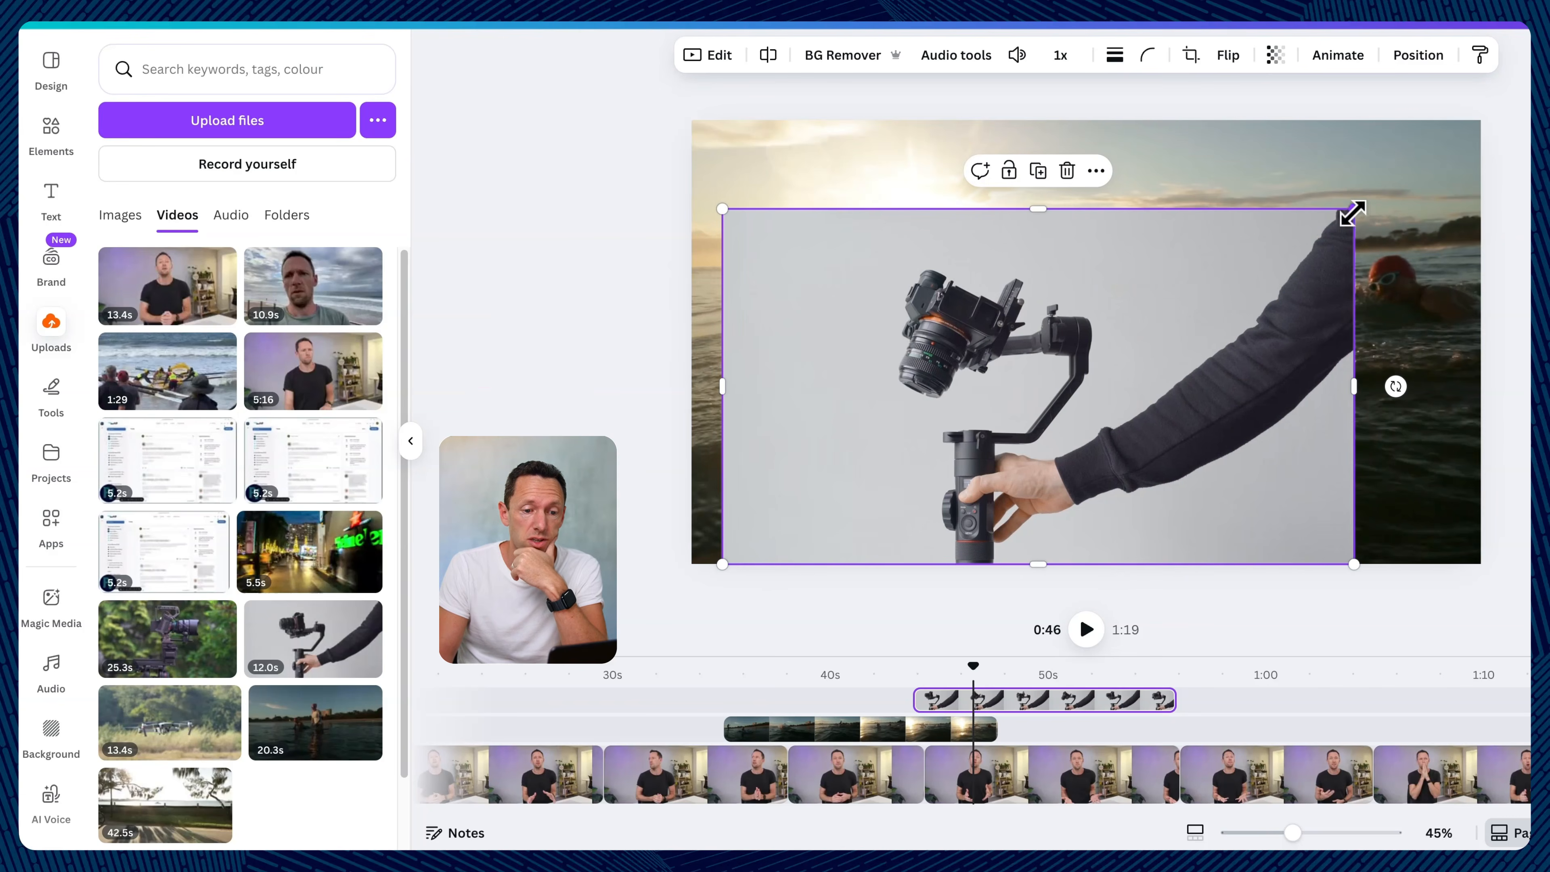
left_click_drag(1352, 213, 1137, 330)
Step: Try shrinking the swimmers overlay toward the lower-right corner of the frame, and undo the resize
left_click(1107, 214)
left_click_drag(693, 120, 877, 224)
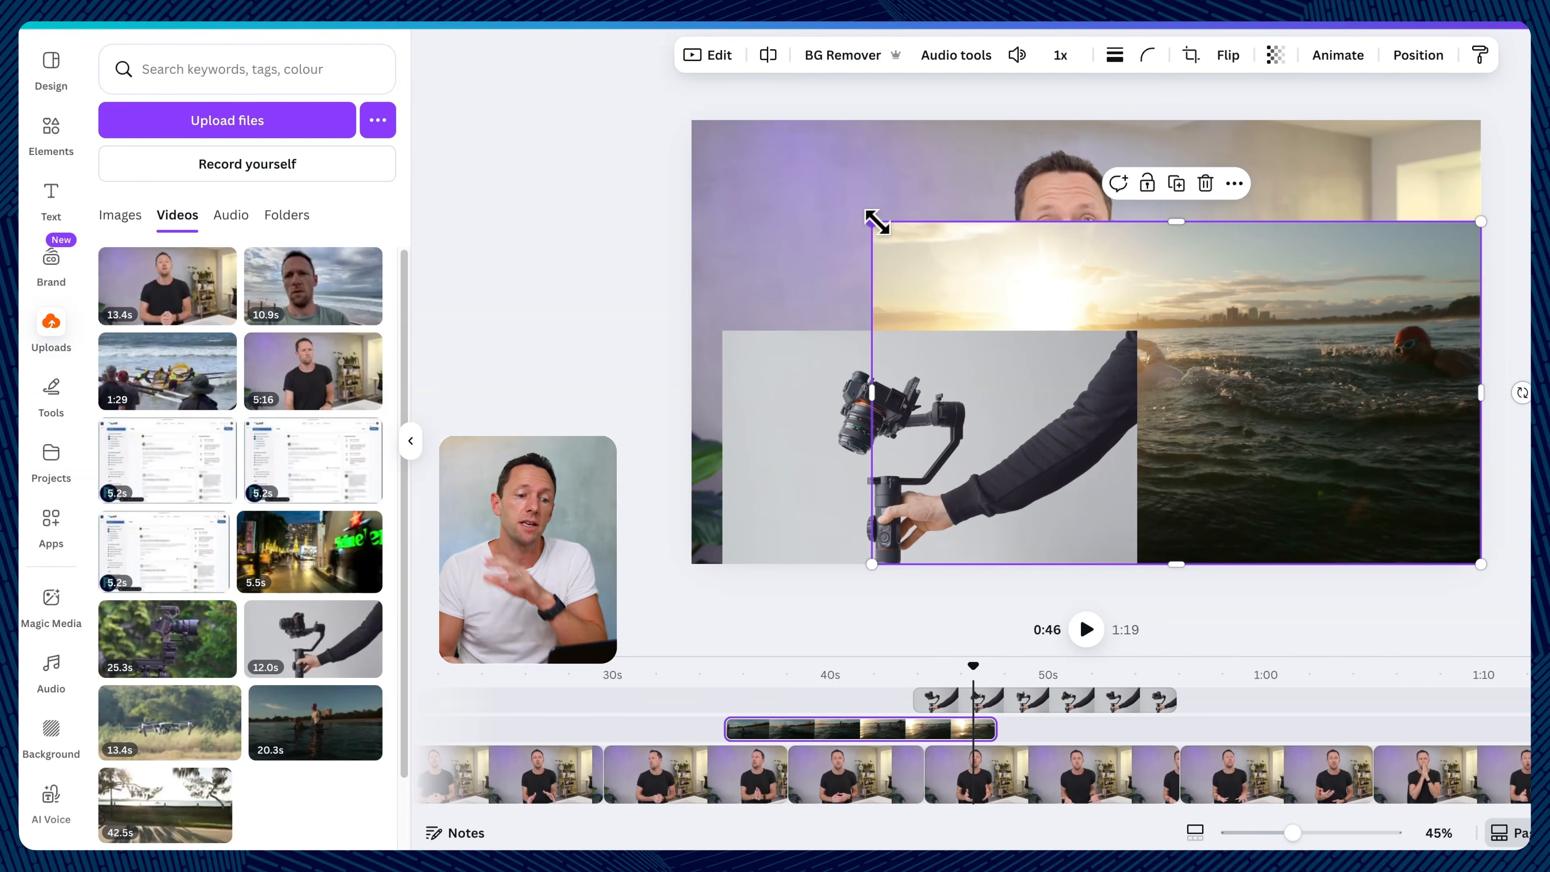
key("ctrl+z")
Step: Enlarge the gimbal overlay to fill the frame and move it along the timeline to start at about 0:55
left_click(755, 353)
left_click_drag(724, 332, 440, 60)
left_click_drag(1038, 702, 1287, 715)
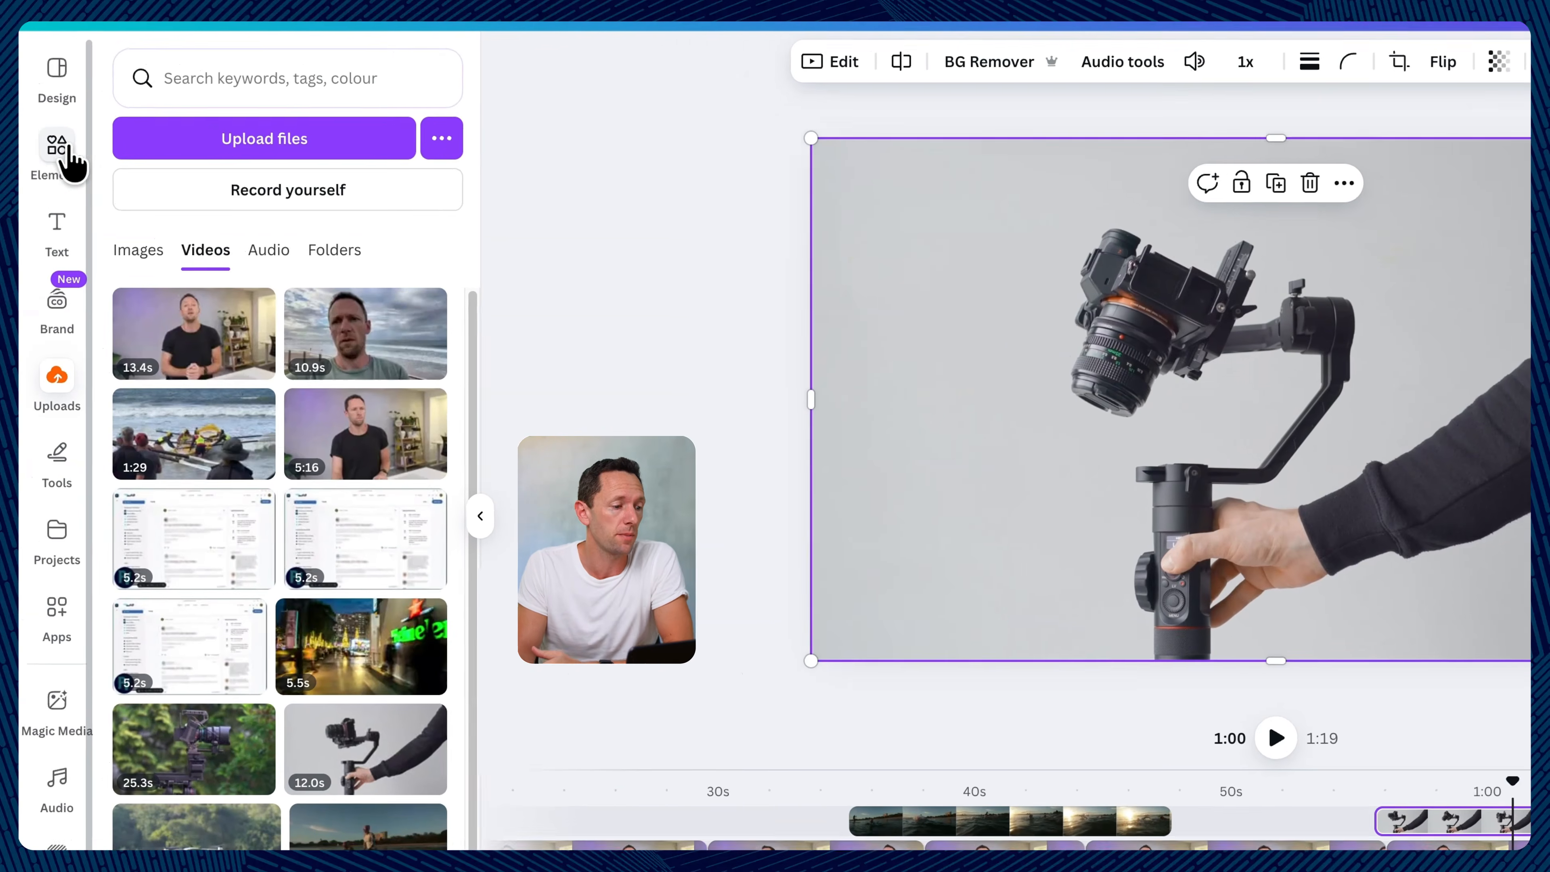
Step: Browse the suggested element keywords and search the stock elements for "person walking on beach"
left_click(68, 153)
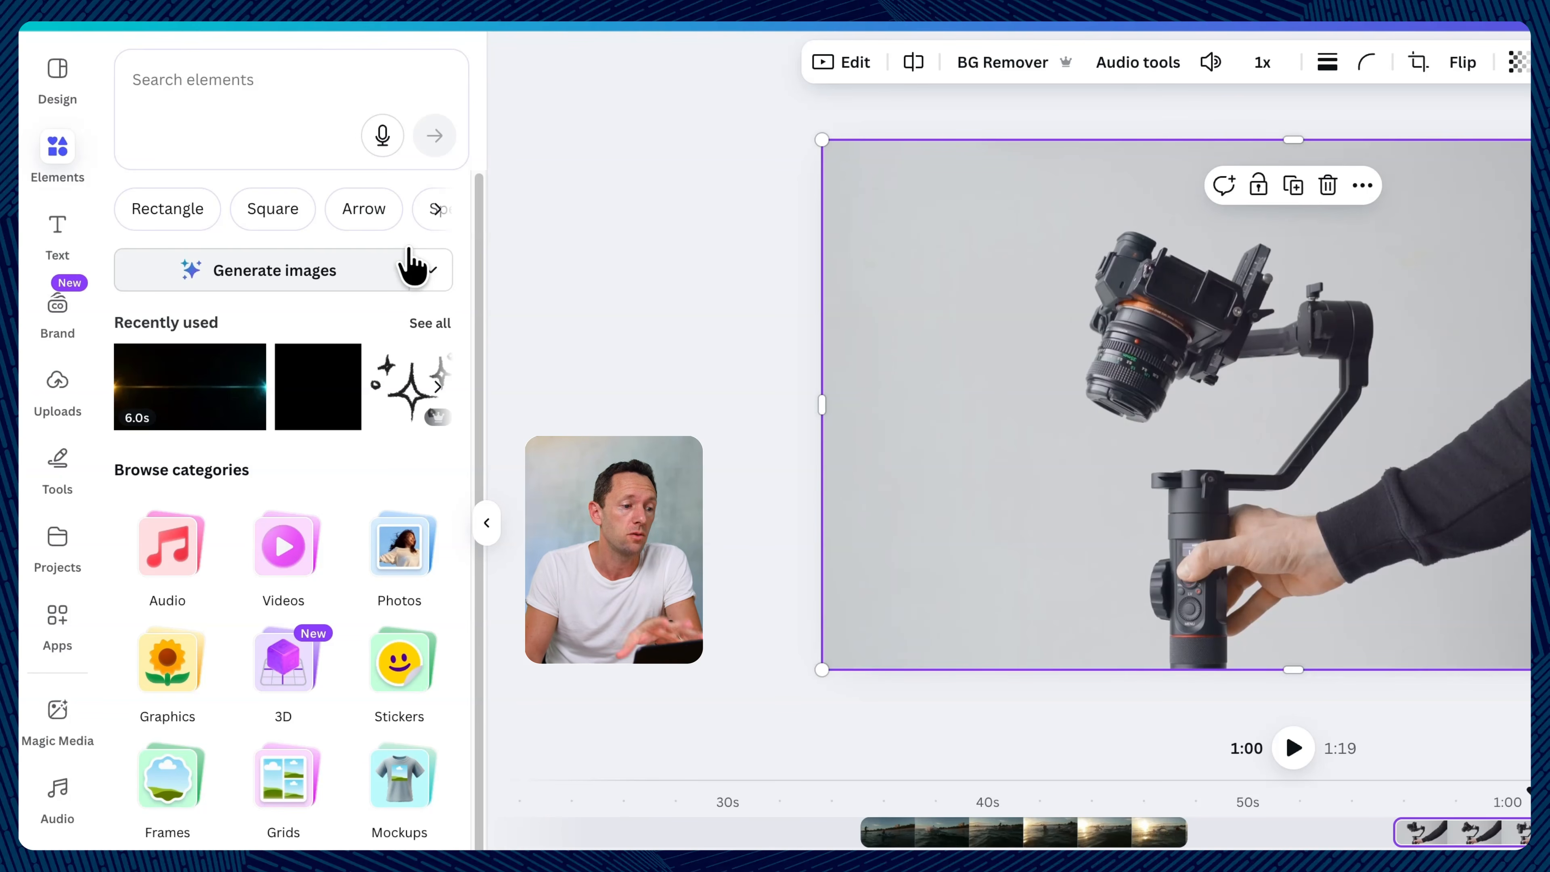
left_click(437, 210)
left_click(438, 210)
left_click(438, 209)
left_click(438, 210)
left_click(439, 210)
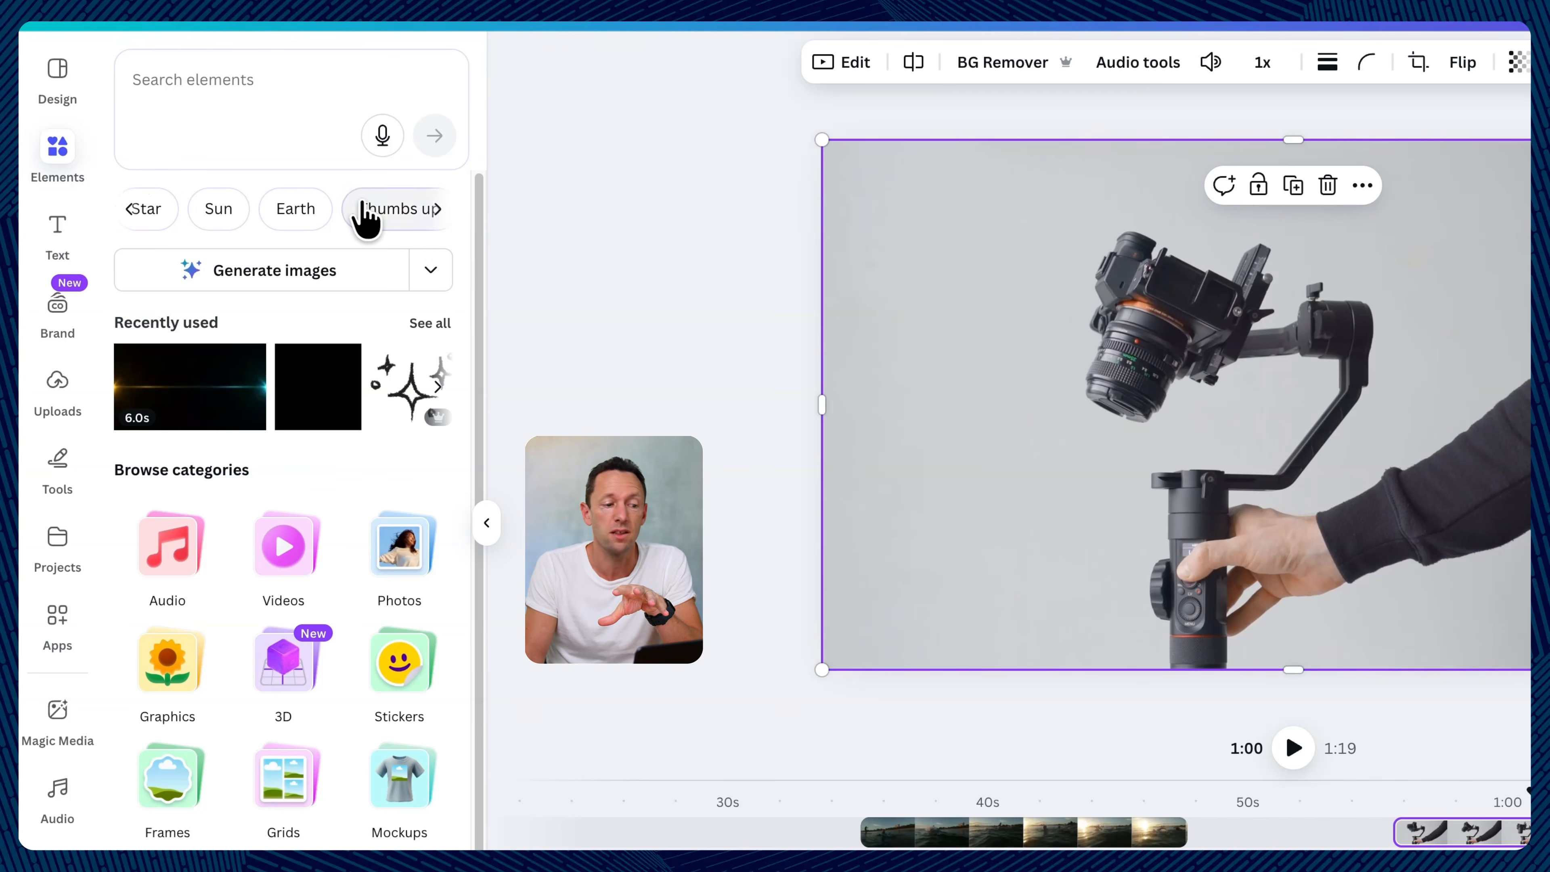
left_click(261, 88)
type("person walking on beach")
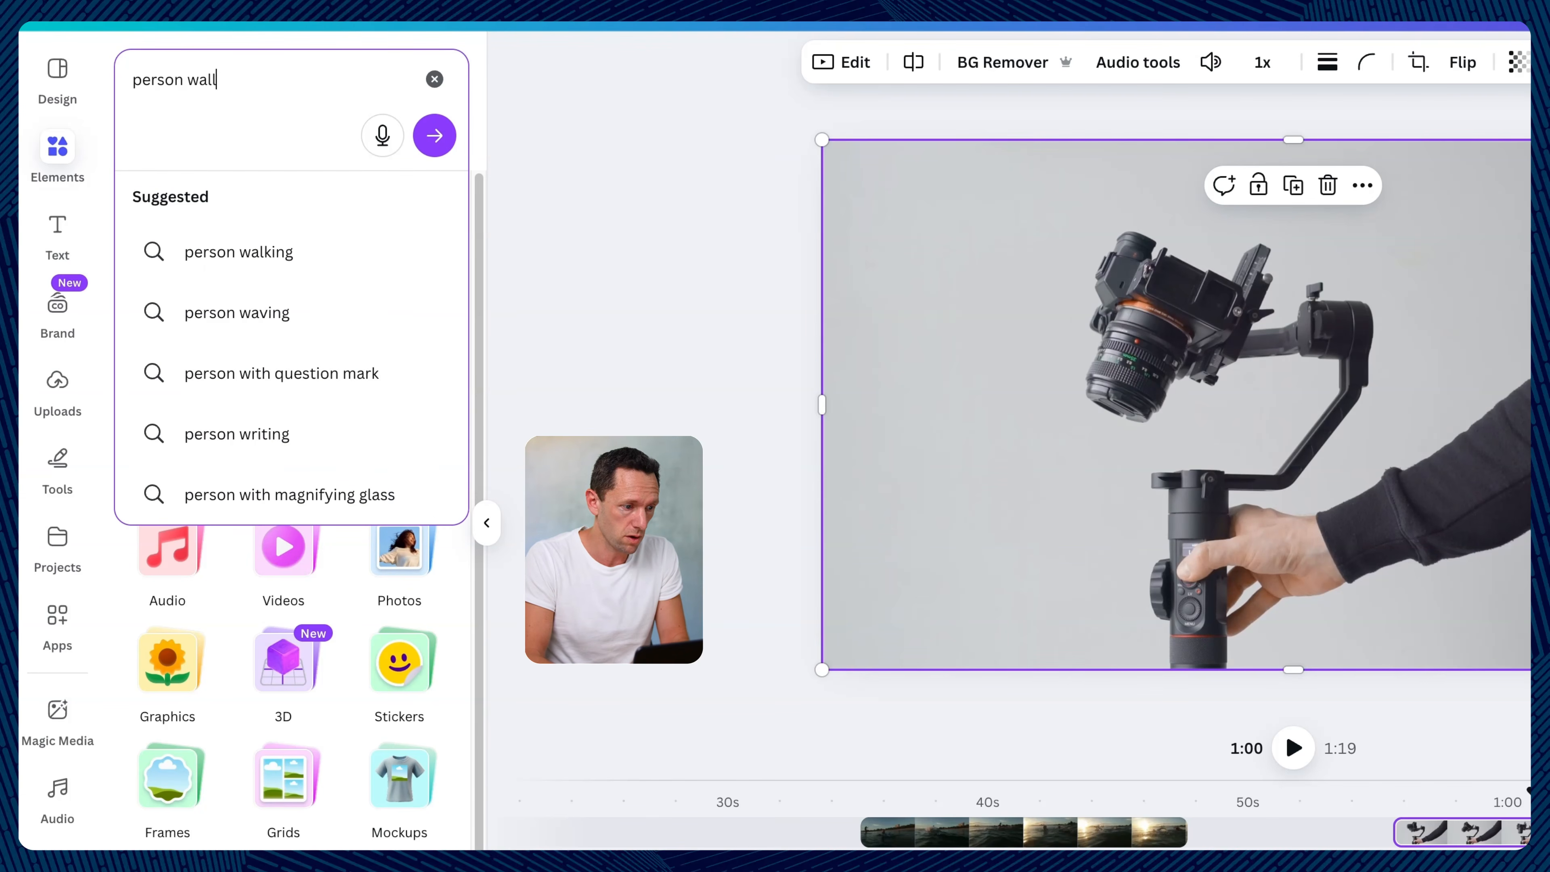
left_click(433, 136)
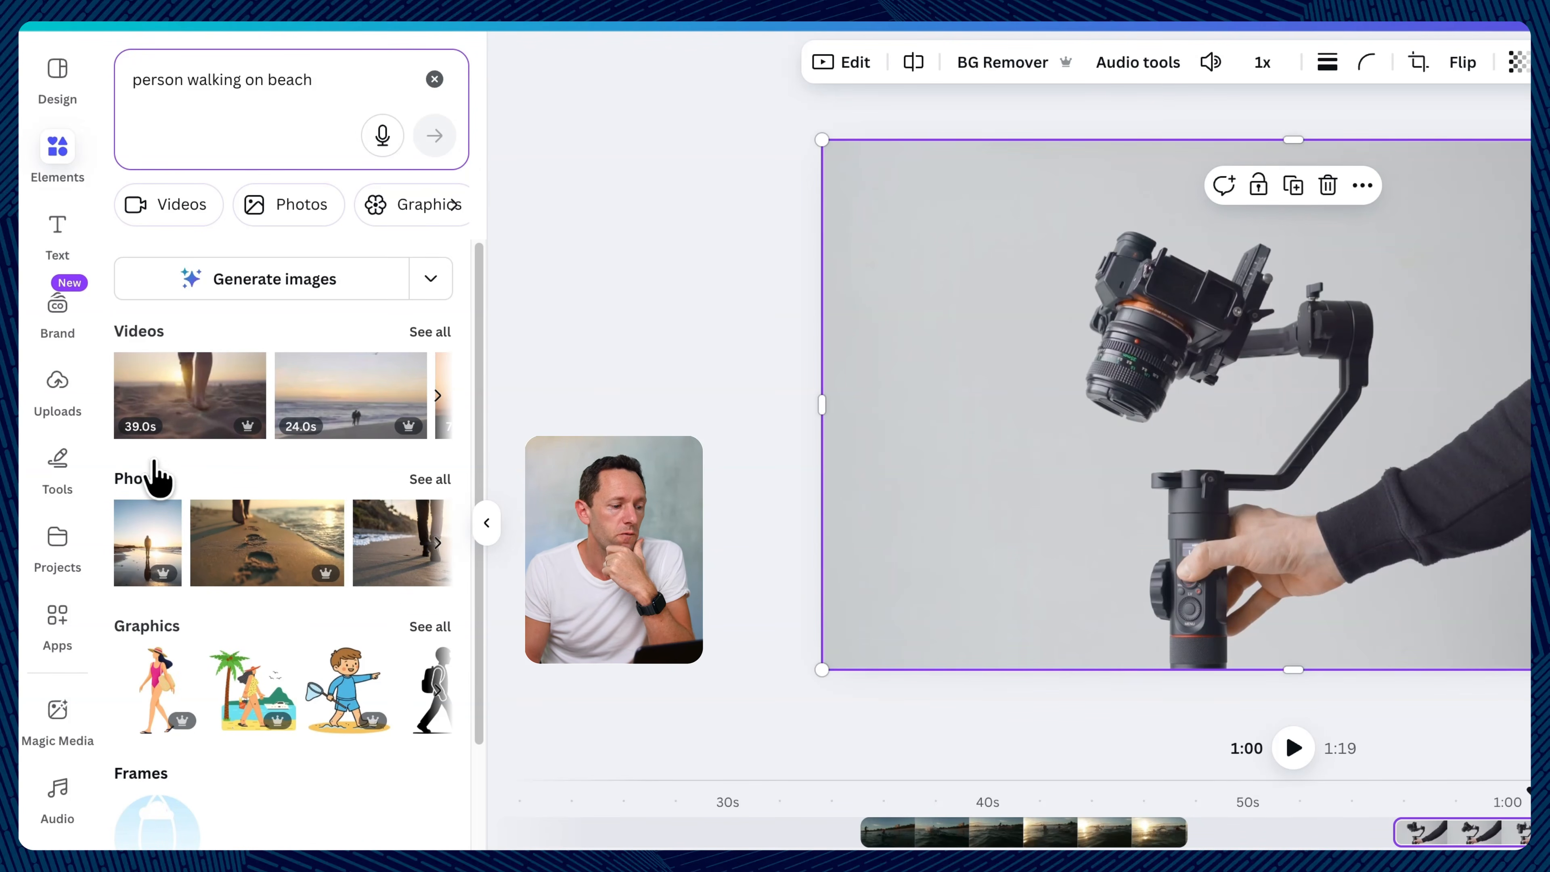
Step: Look through the mixed search results, list all the matching videos and browse them
scroll(205, 843, "down", 5)
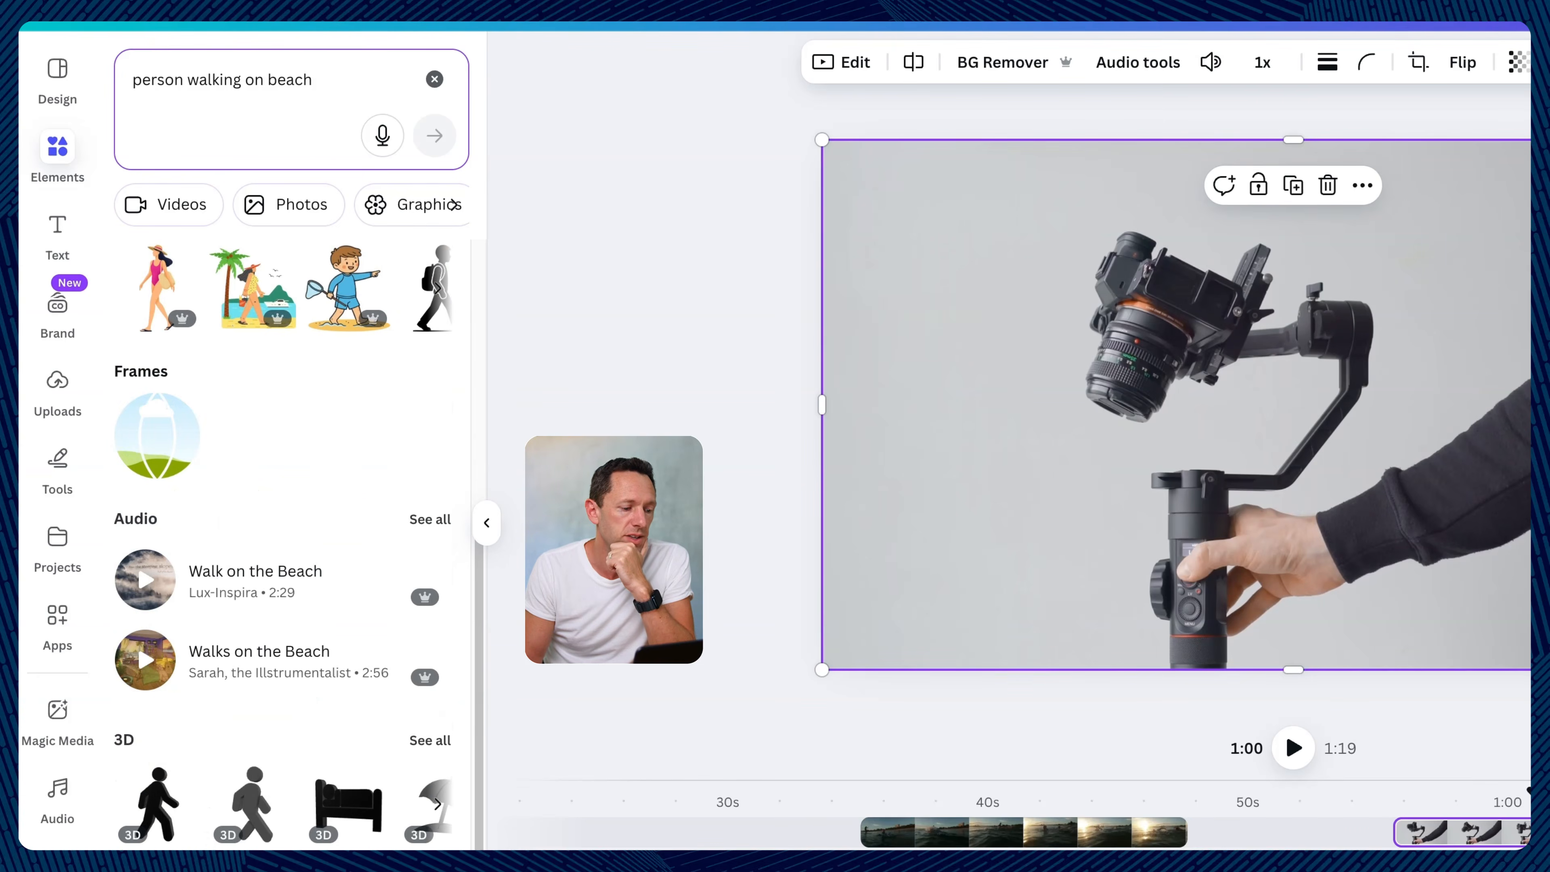
scroll(254, 824, "up", 5)
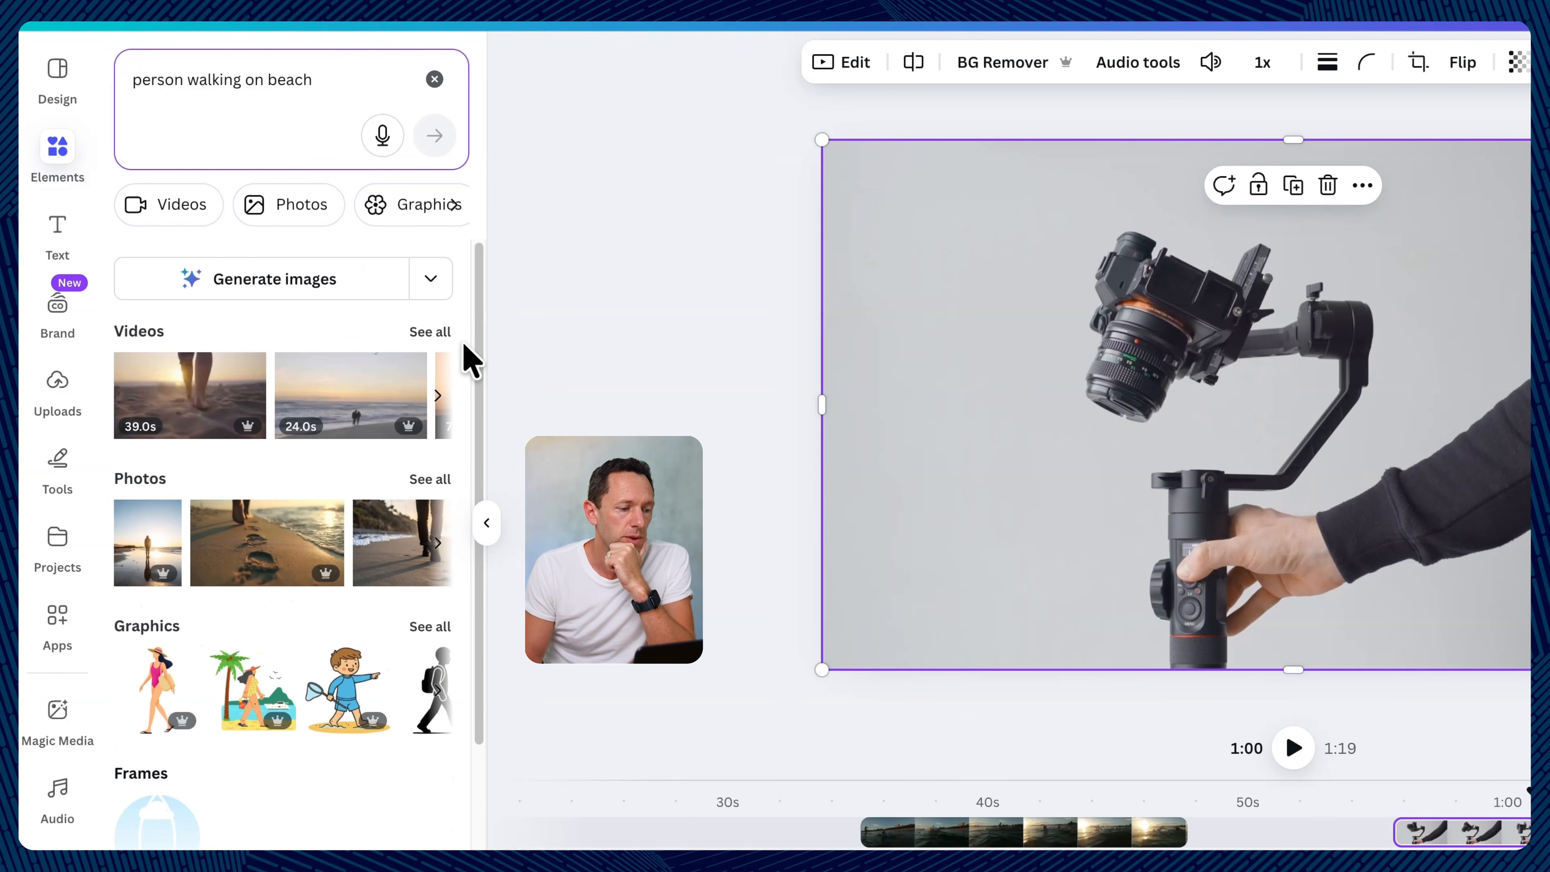
left_click(430, 333)
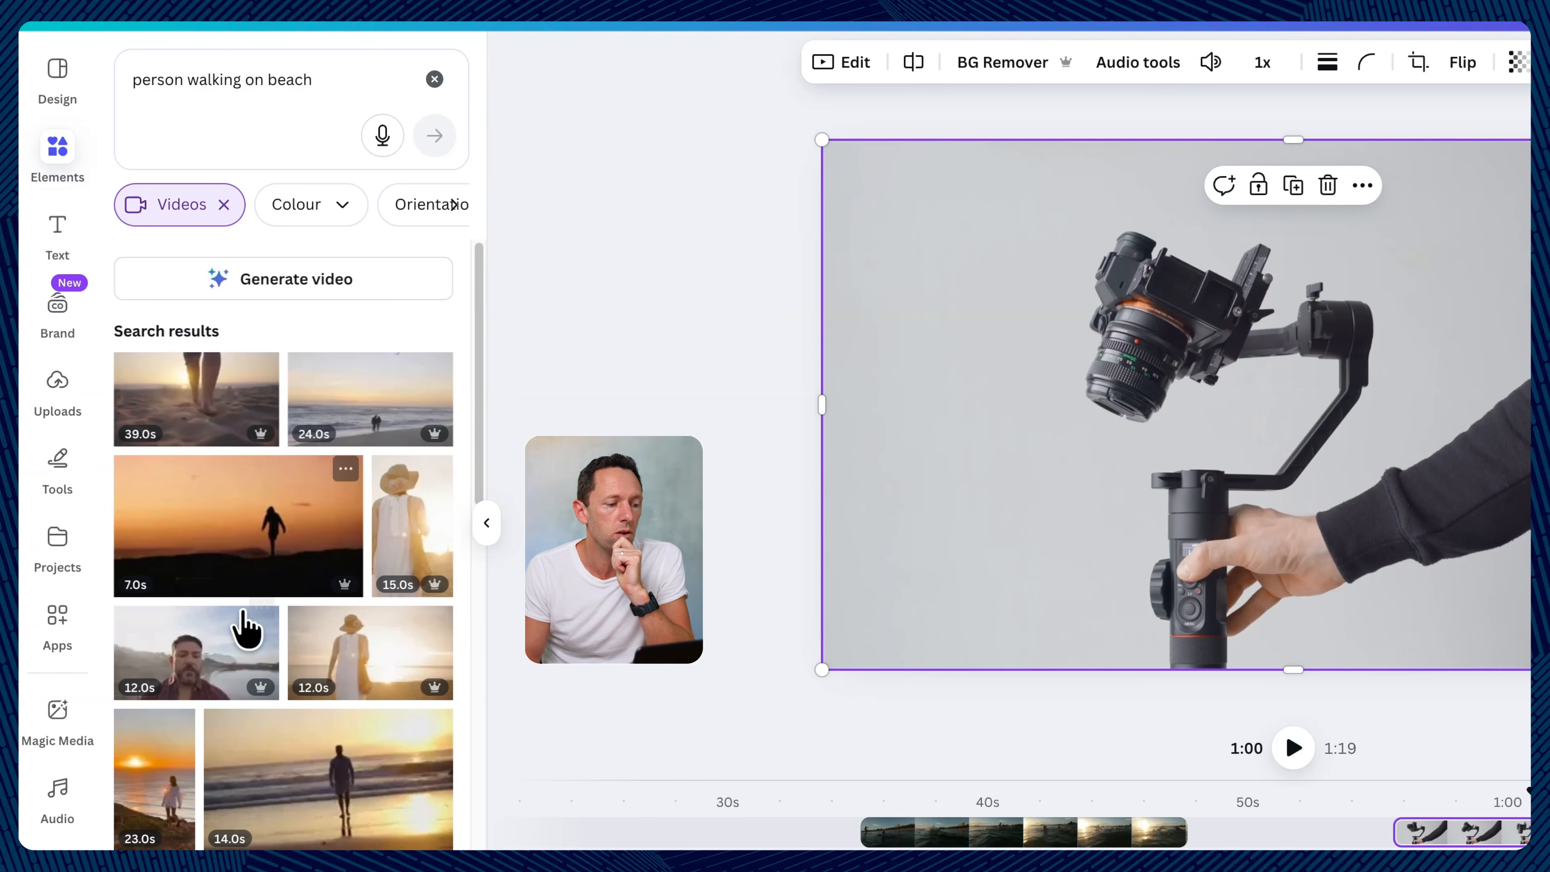
scroll(287, 769, "down", 1)
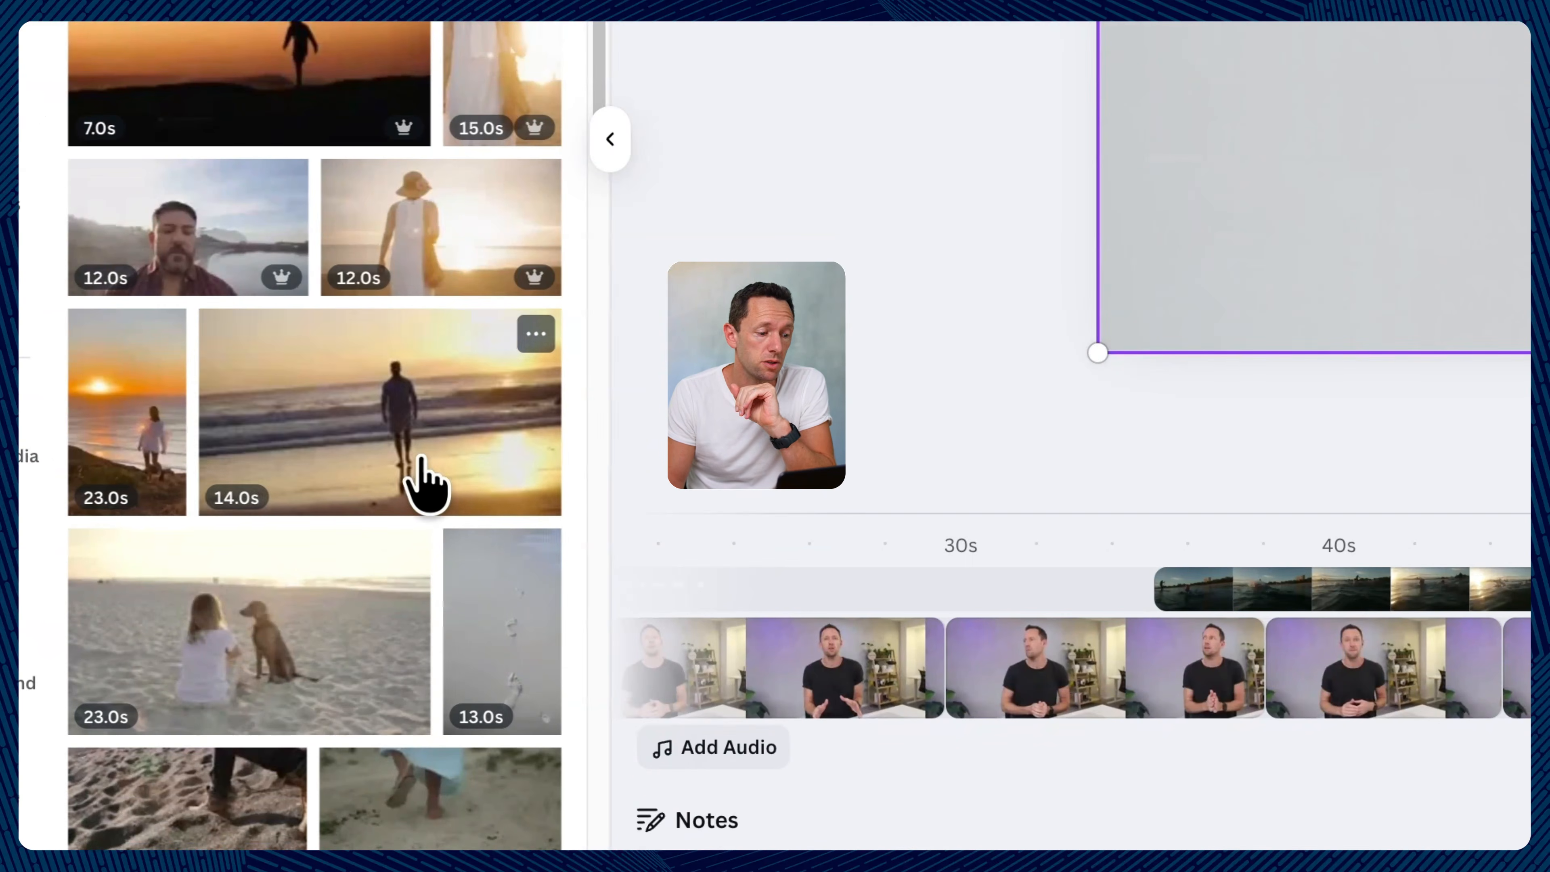
Step: Add the 23.0-second clip of the woman and dog as an overlay from about 0:24 and enlarge it to fill the frame
mouse_move(547, 280)
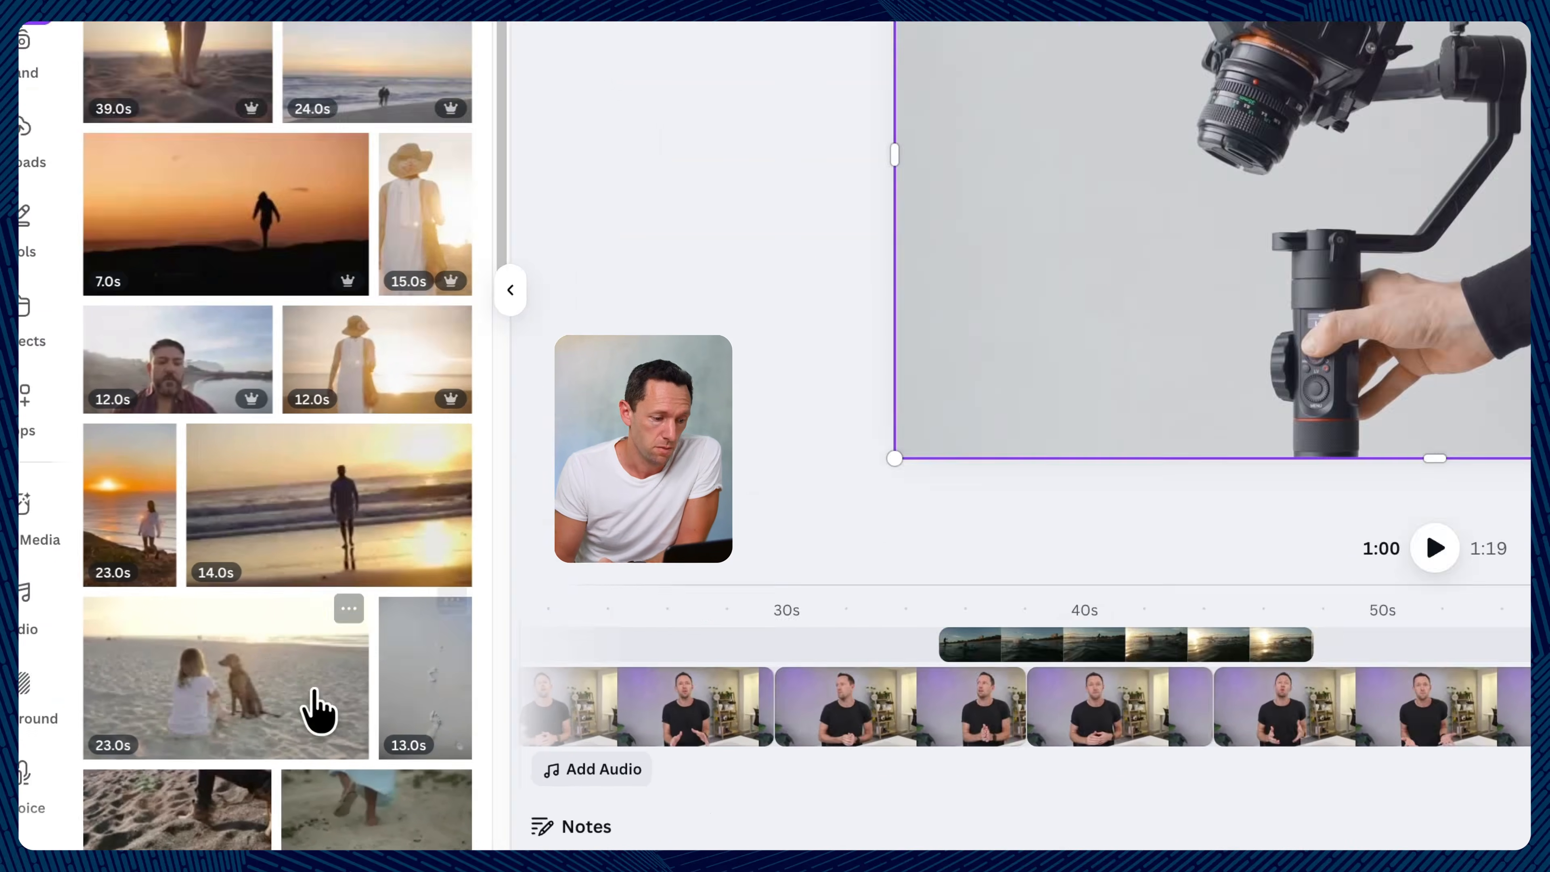
left_click_drag(282, 670, 699, 555)
left_click_drag(459, 680, 616, 696)
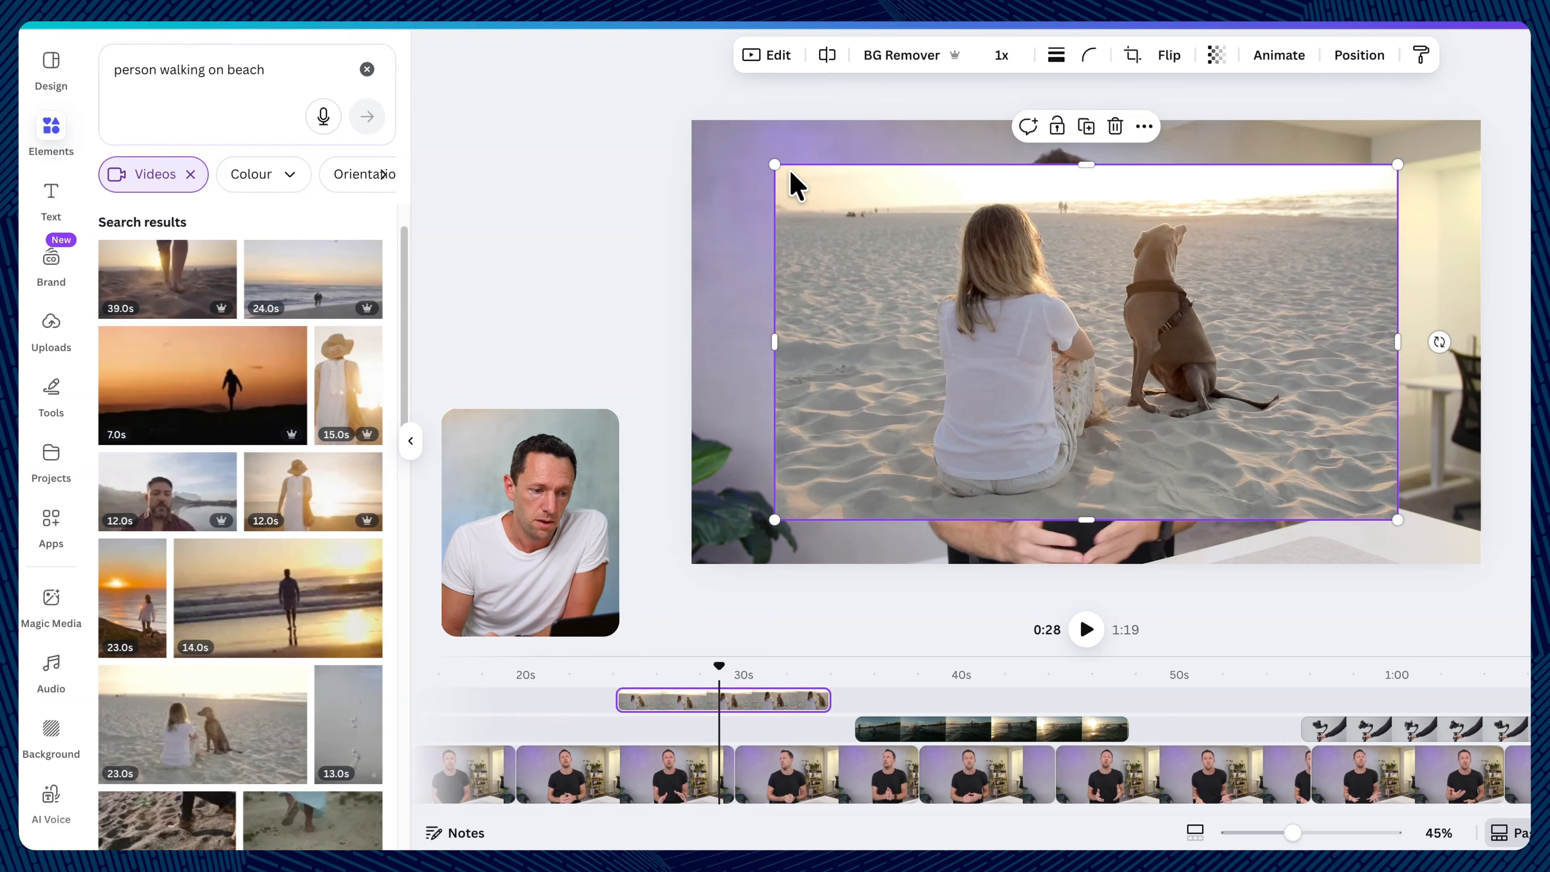
left_click_drag(774, 164, 690, 116)
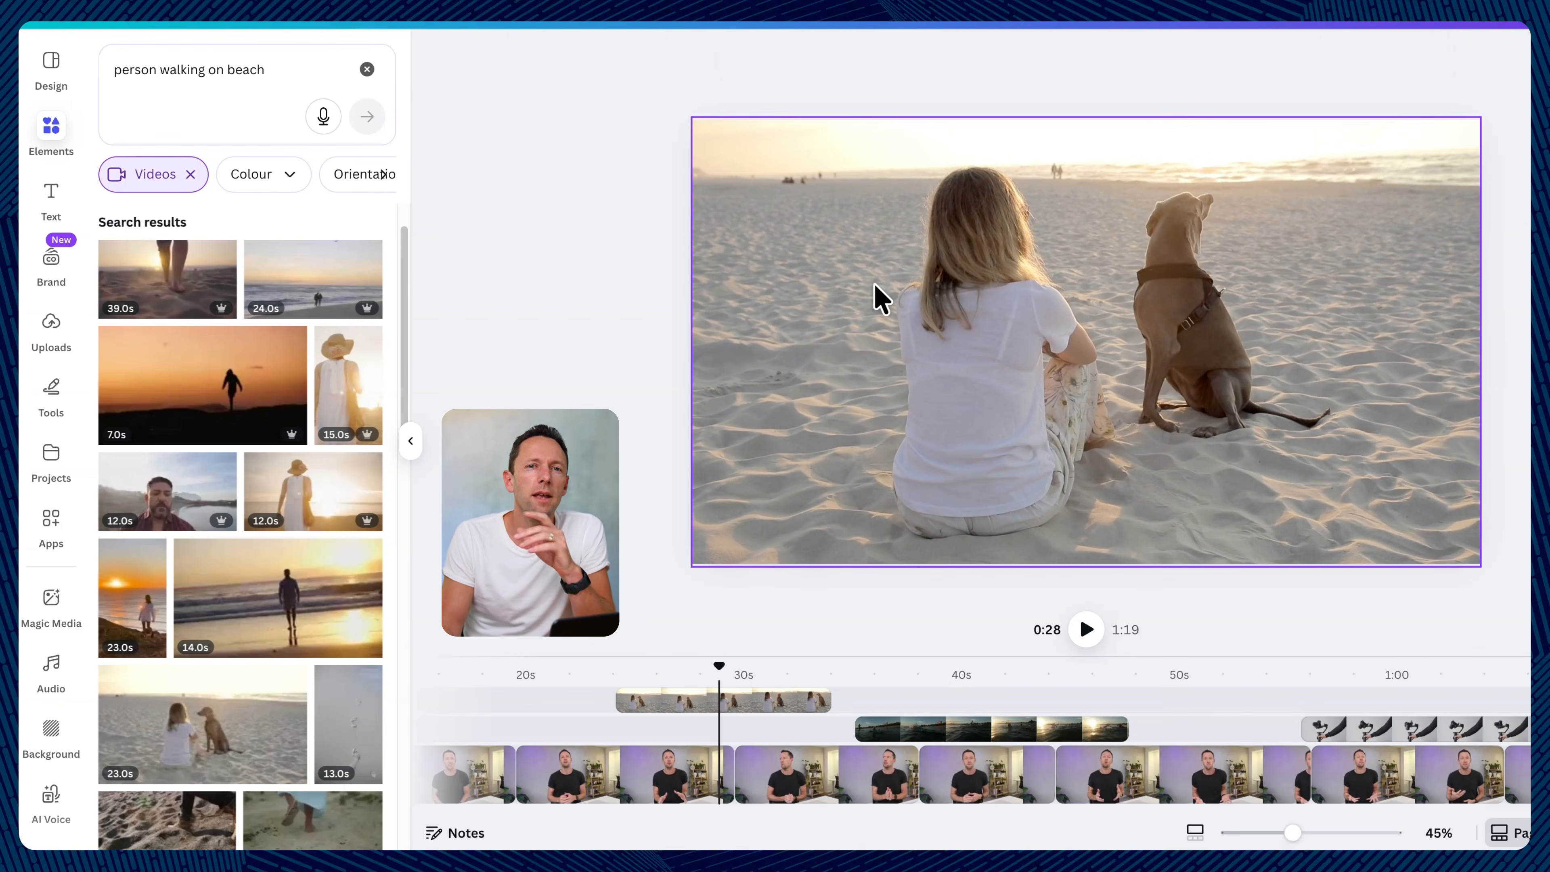
Step: Search the stock videos for "walking on the beach" and generate an AI video from that phrase
left_click(295, 68)
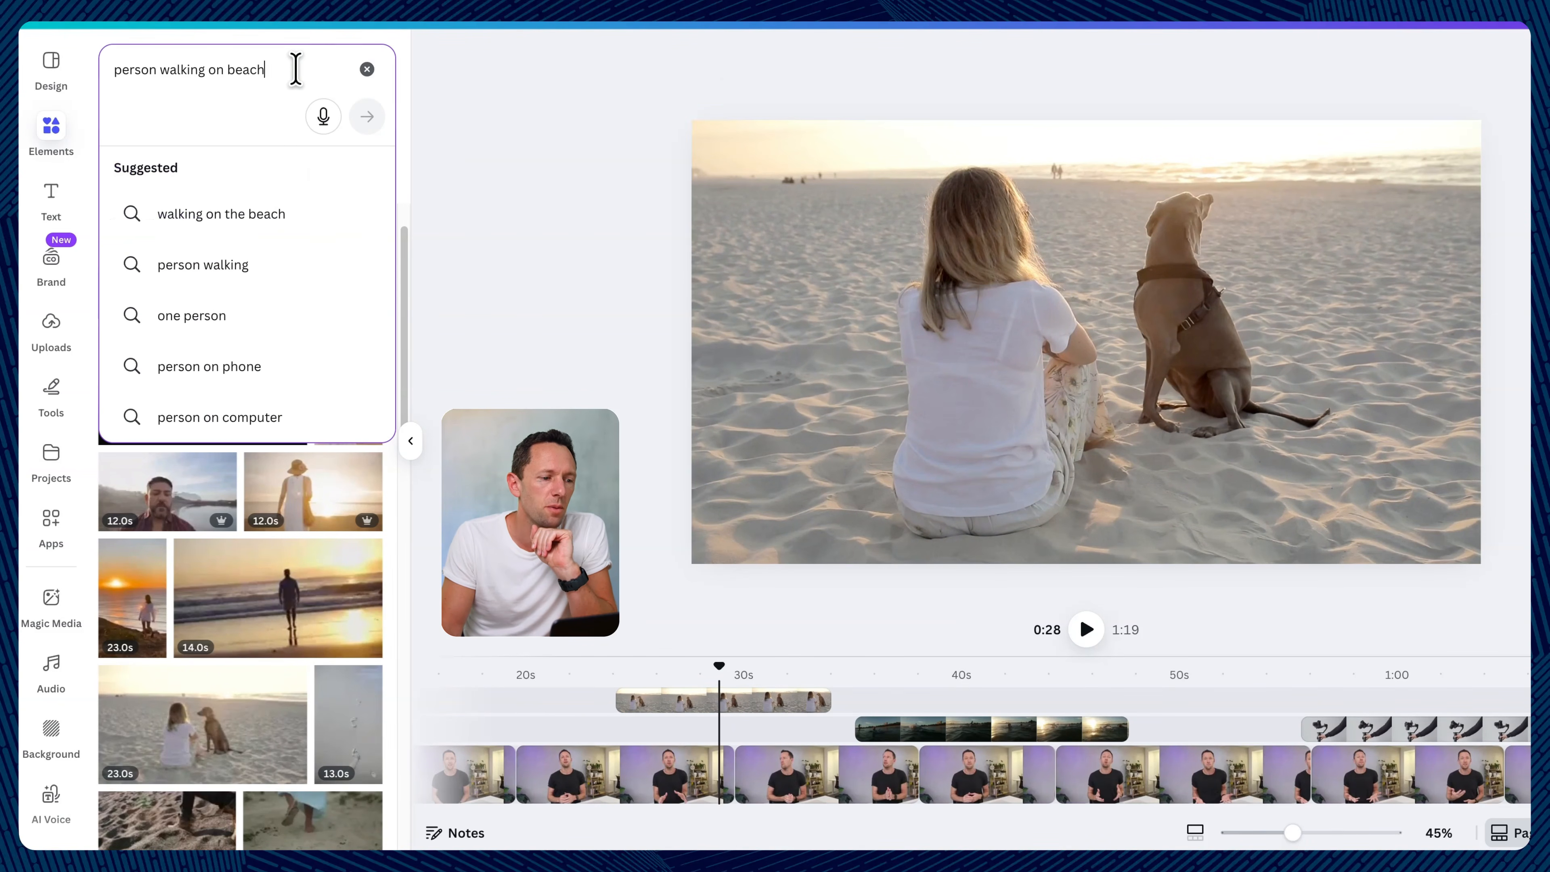
left_click(259, 214)
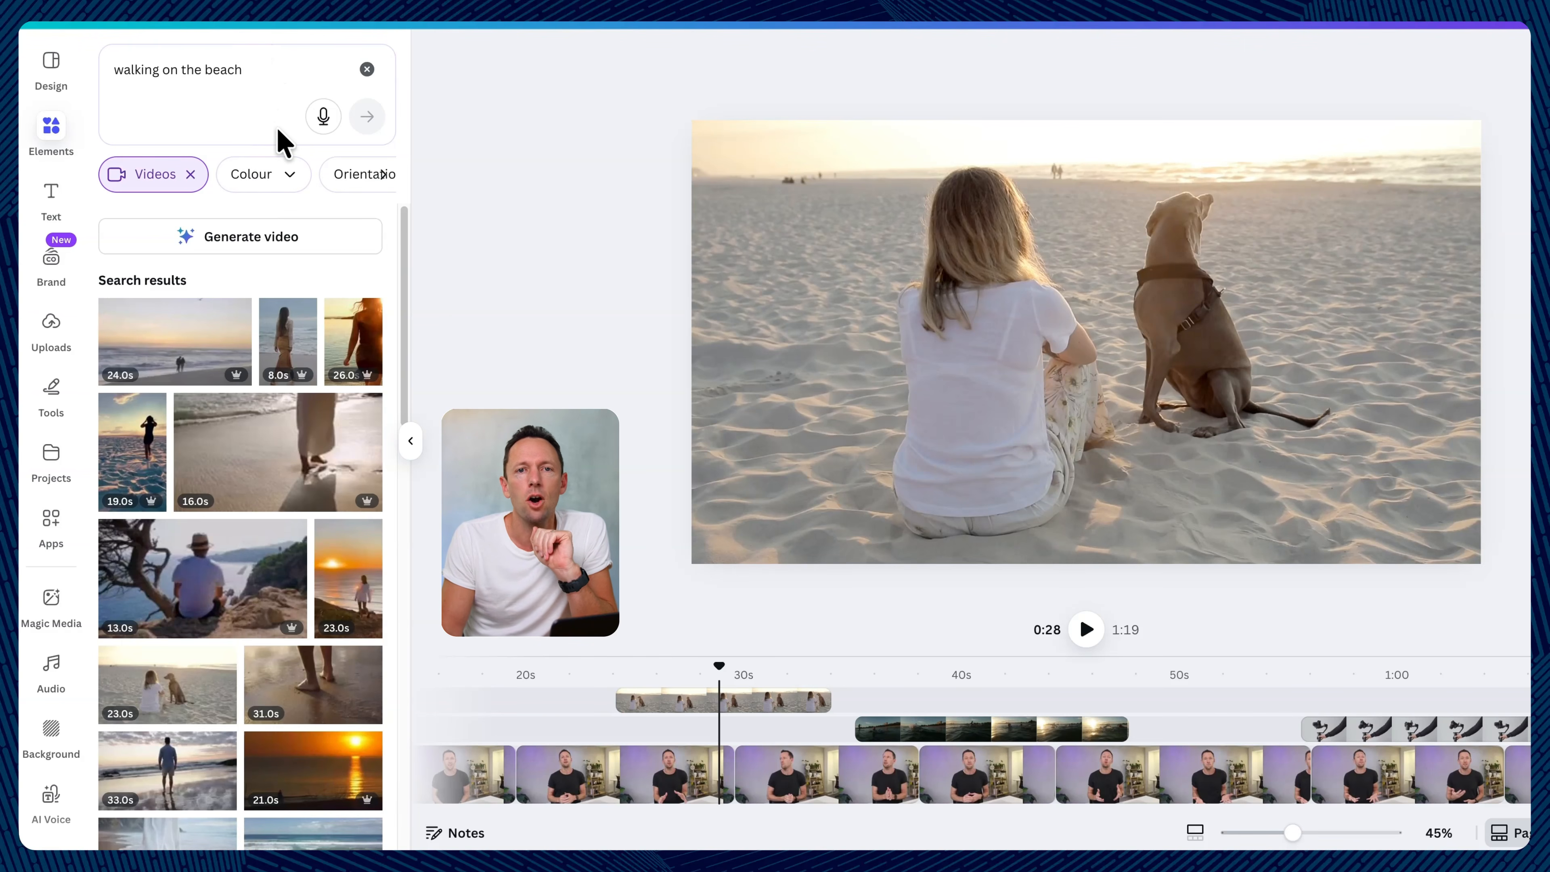
left_click(225, 244)
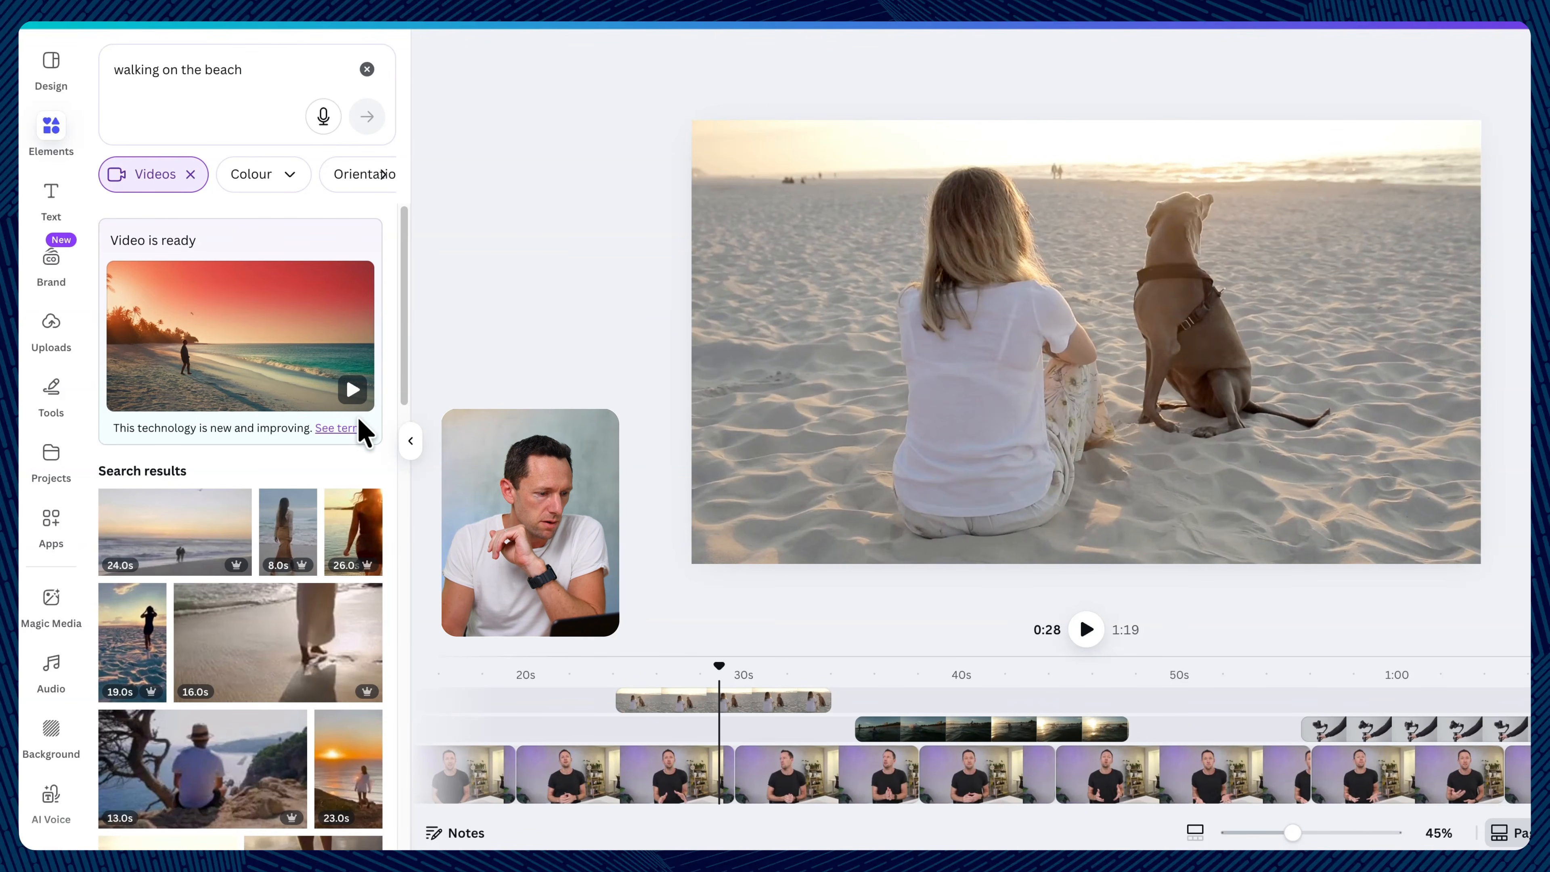
Step: Add the generated beach video as an overlay starting at about 0:48 and play part of it
mouse_move(352, 388)
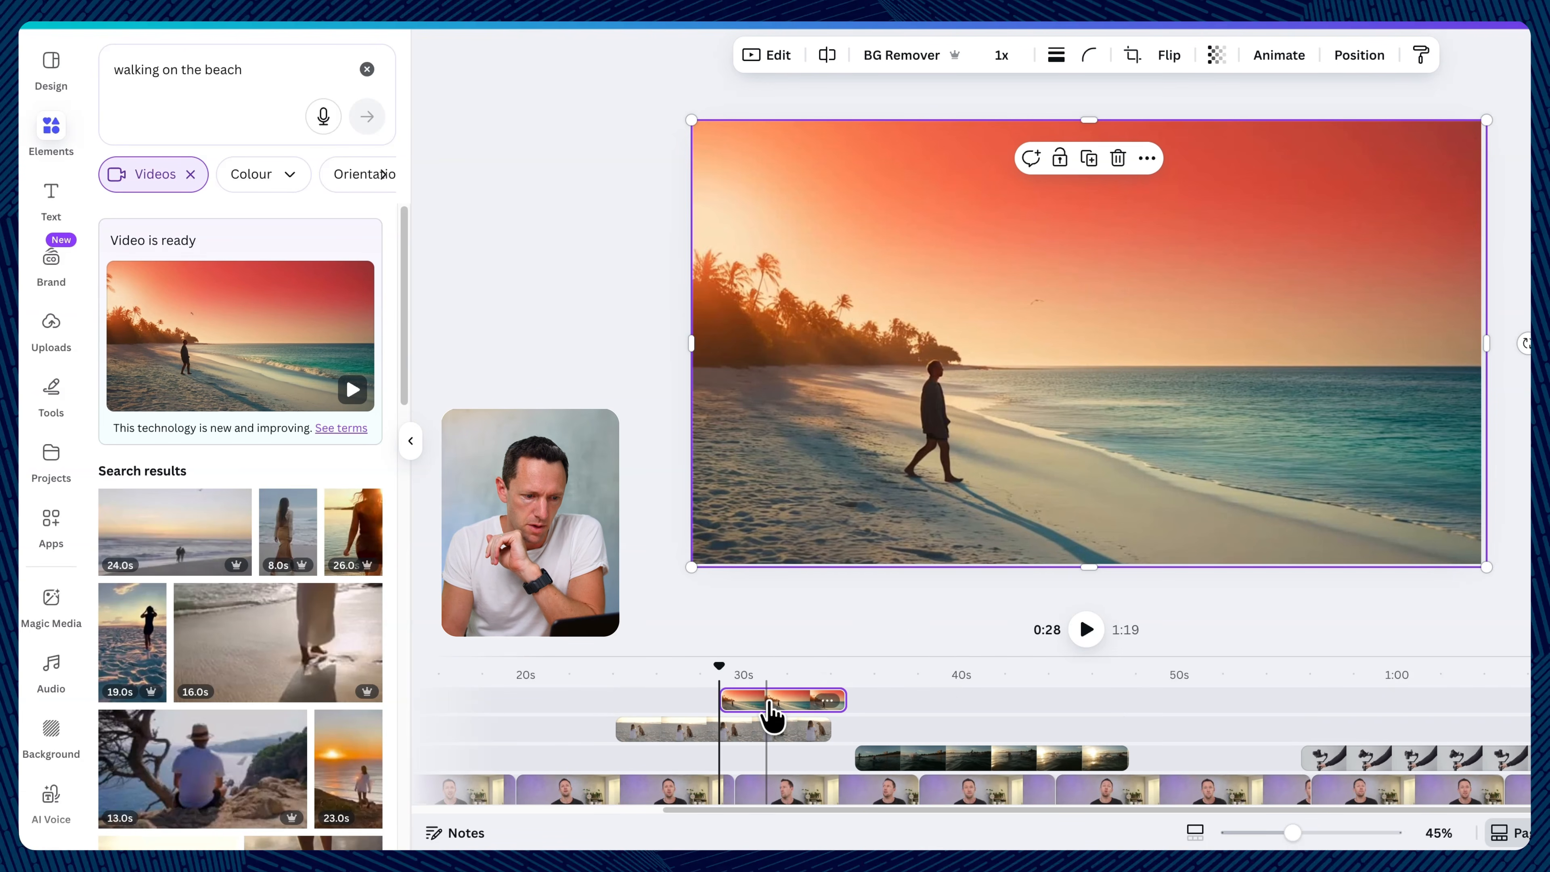
left_click_drag(772, 716, 1166, 738)
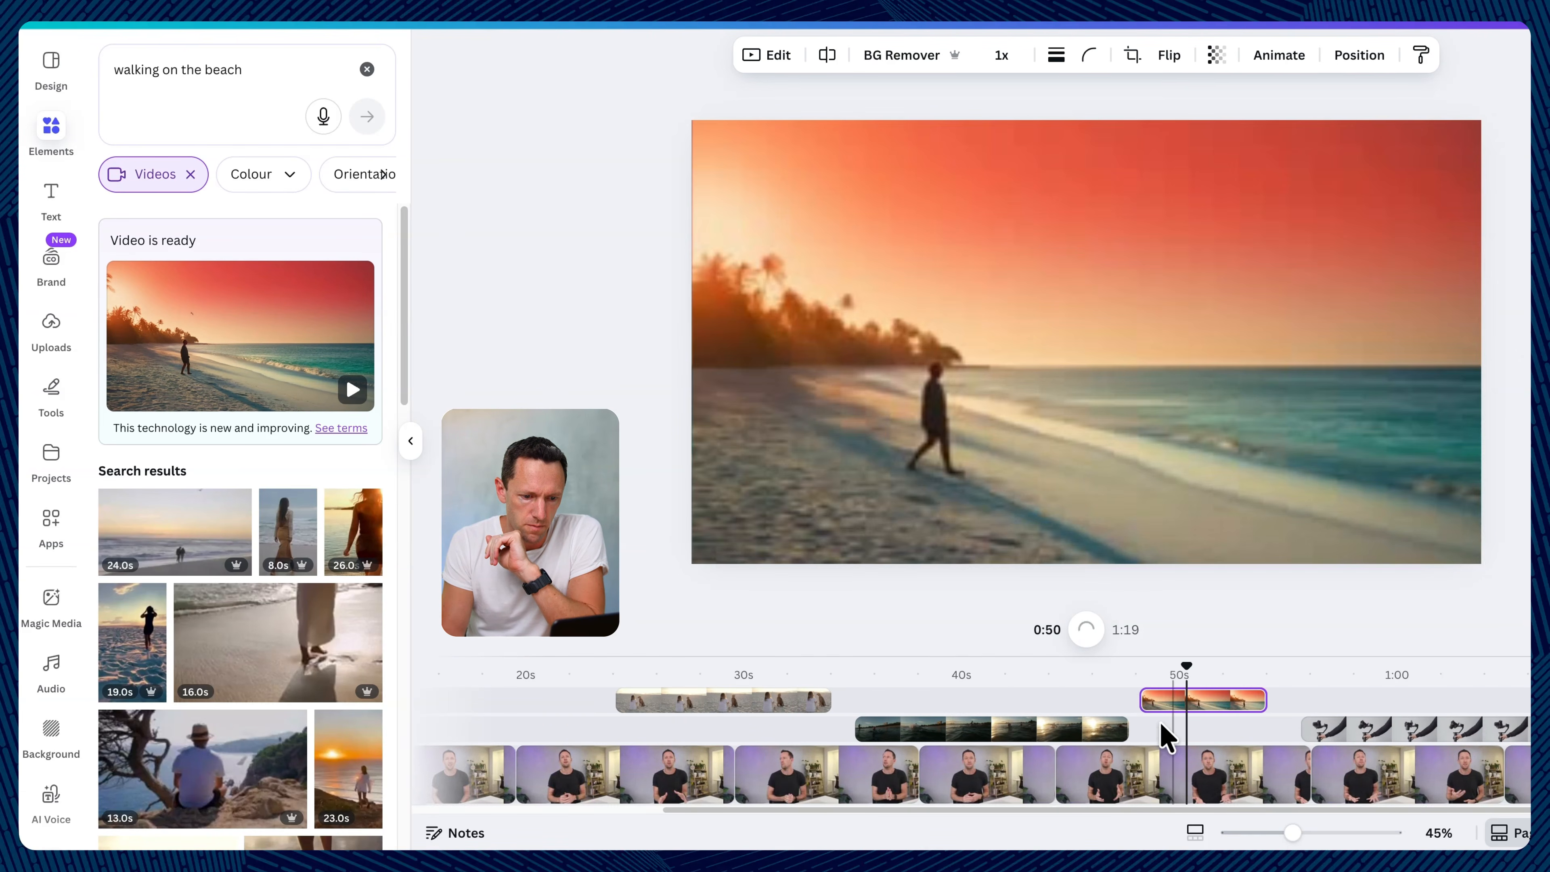
left_click(1085, 632)
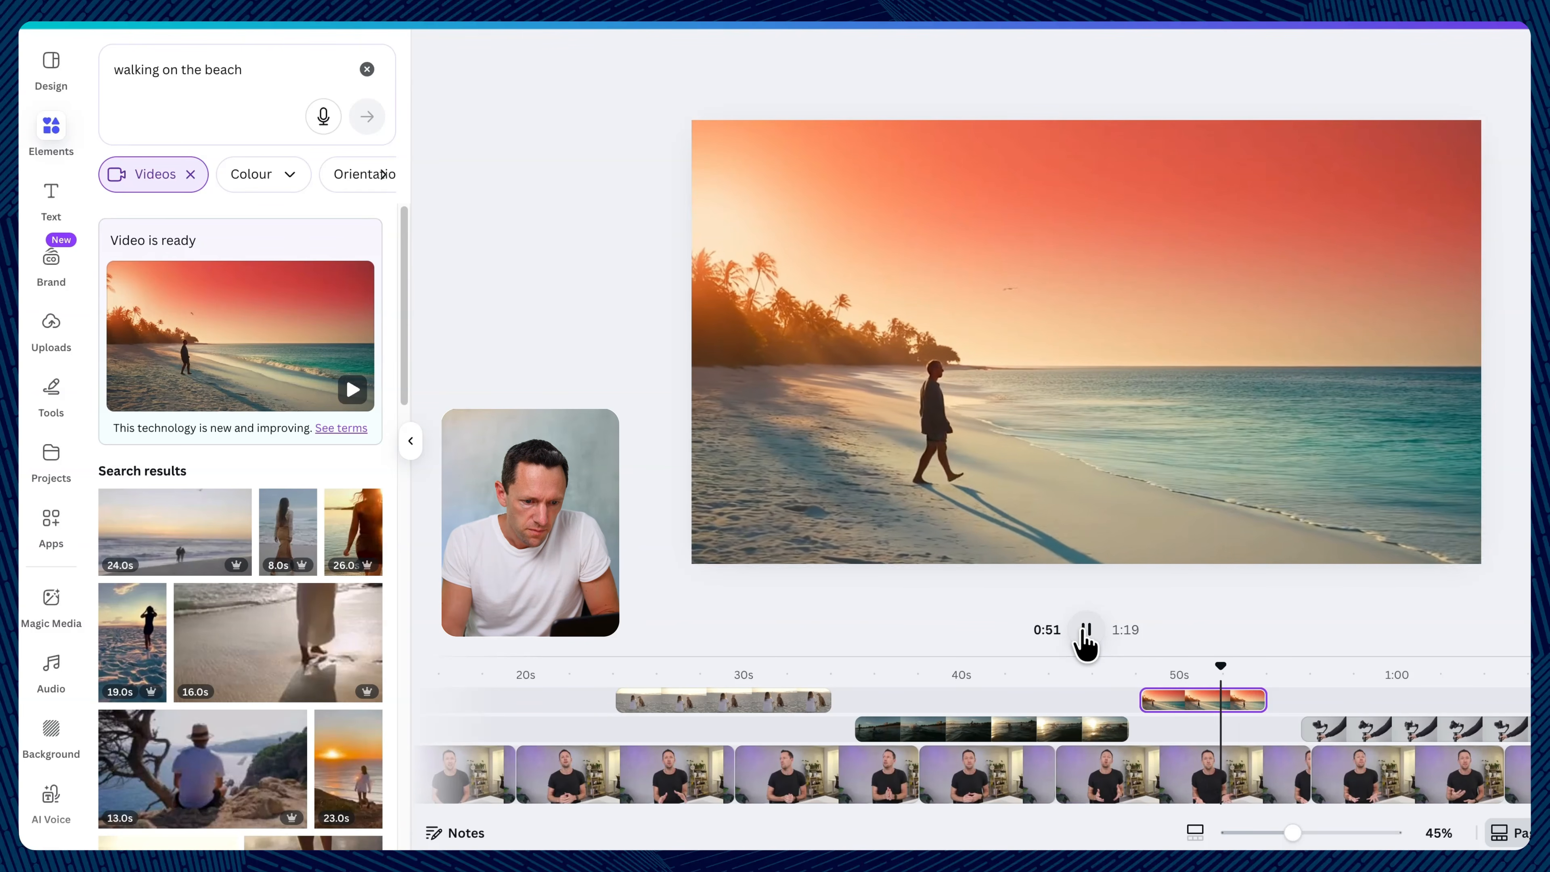
left_click(1085, 633)
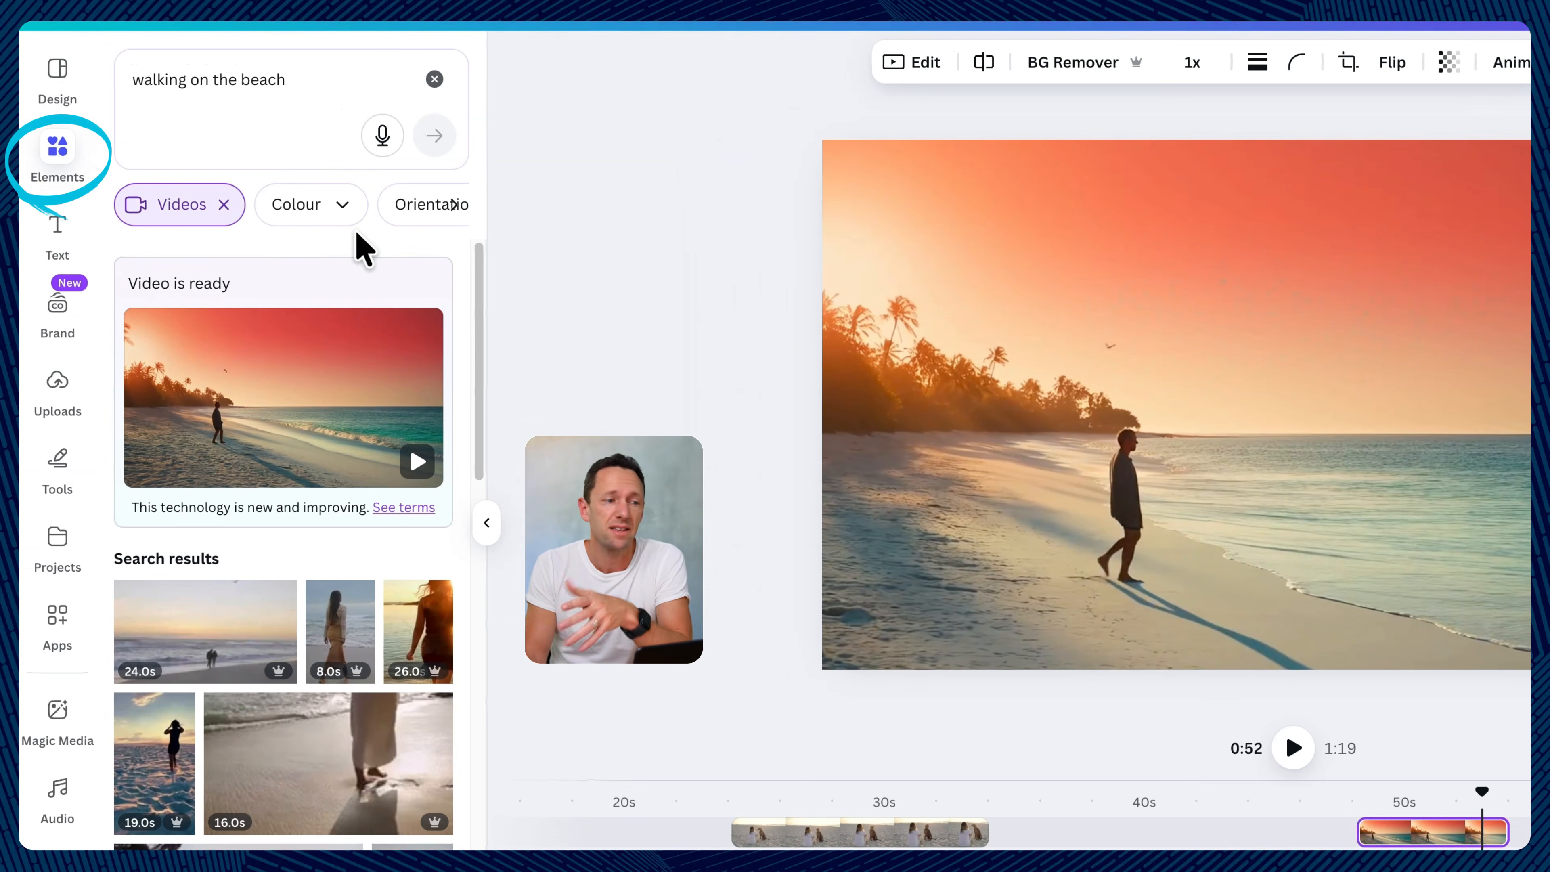
Step: Open the Magic Media generator and move the playhead to about 0:01 over the talking-head footage
left_click(58, 714)
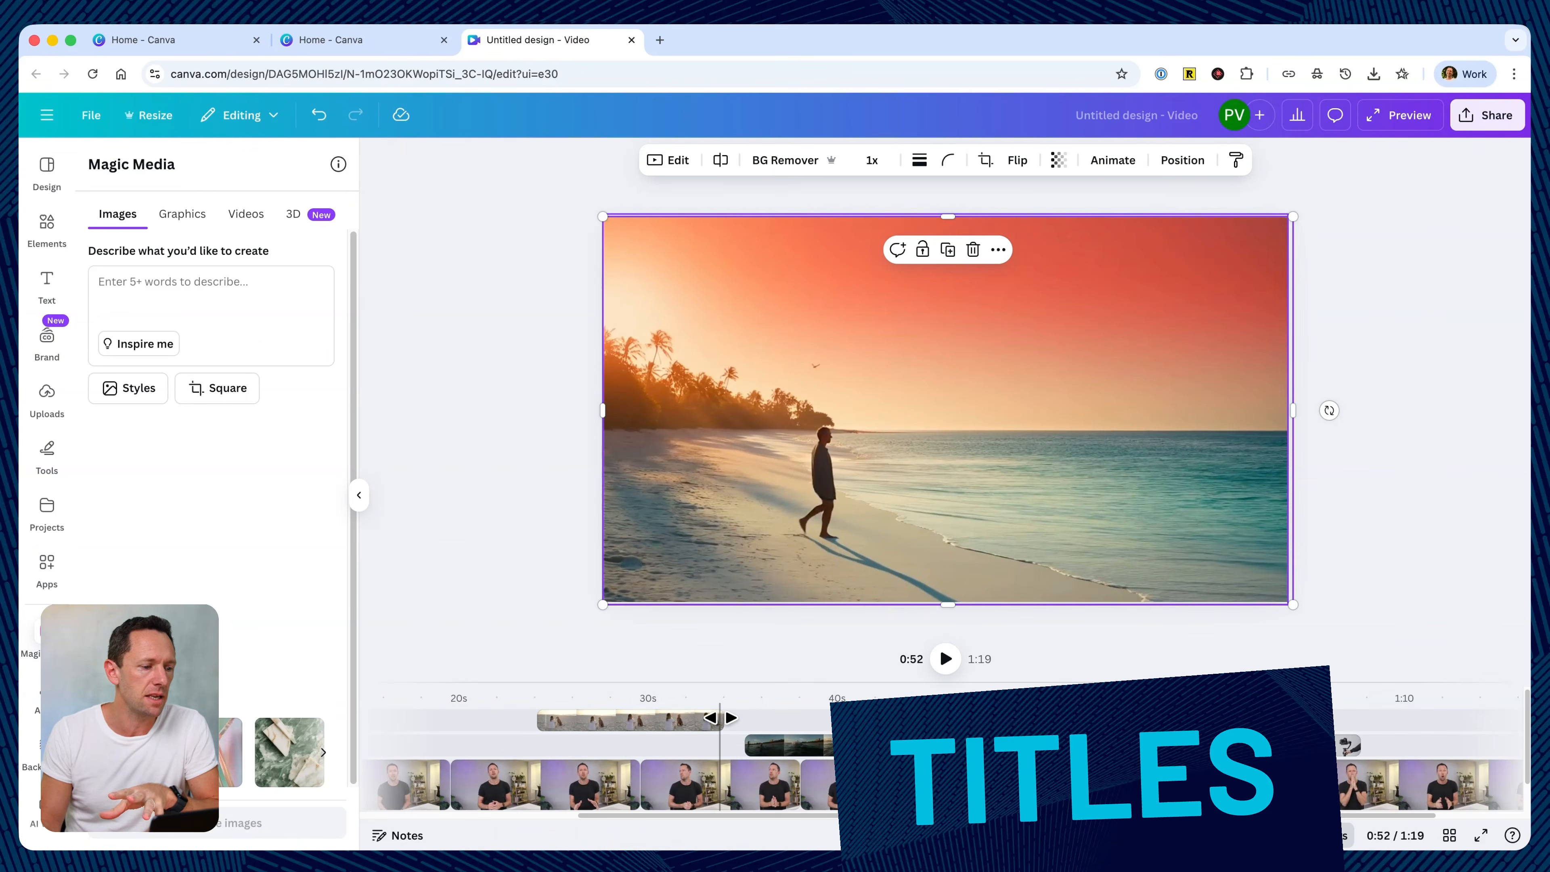
left_click_drag(708, 829, 434, 829)
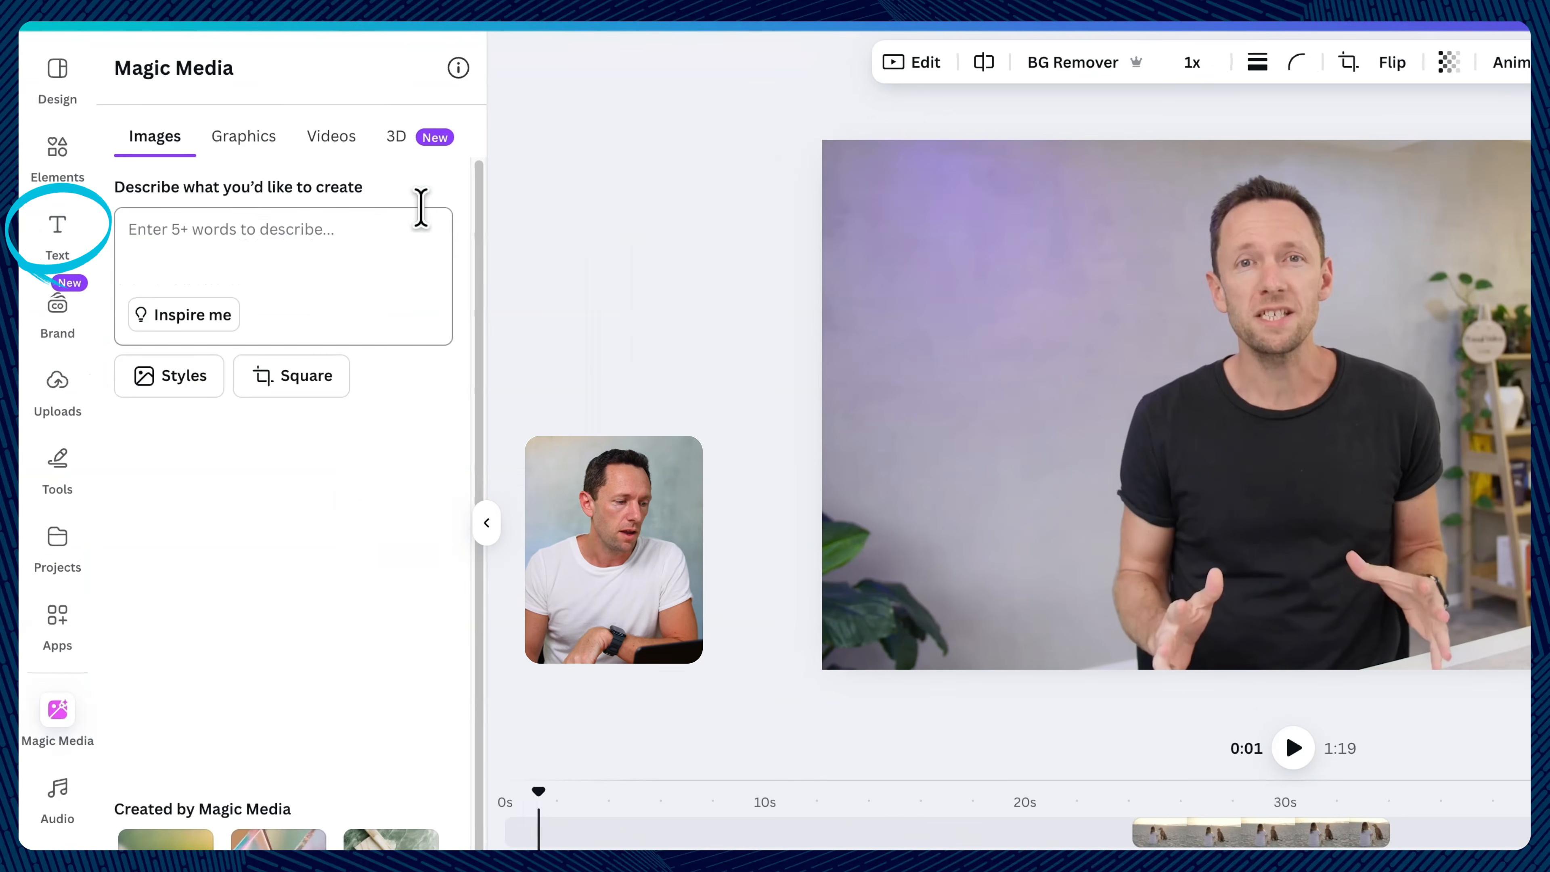
Step: Add a plain text box over the talking-head footage and enter the presenter's full name in capitals
left_click(47, 280)
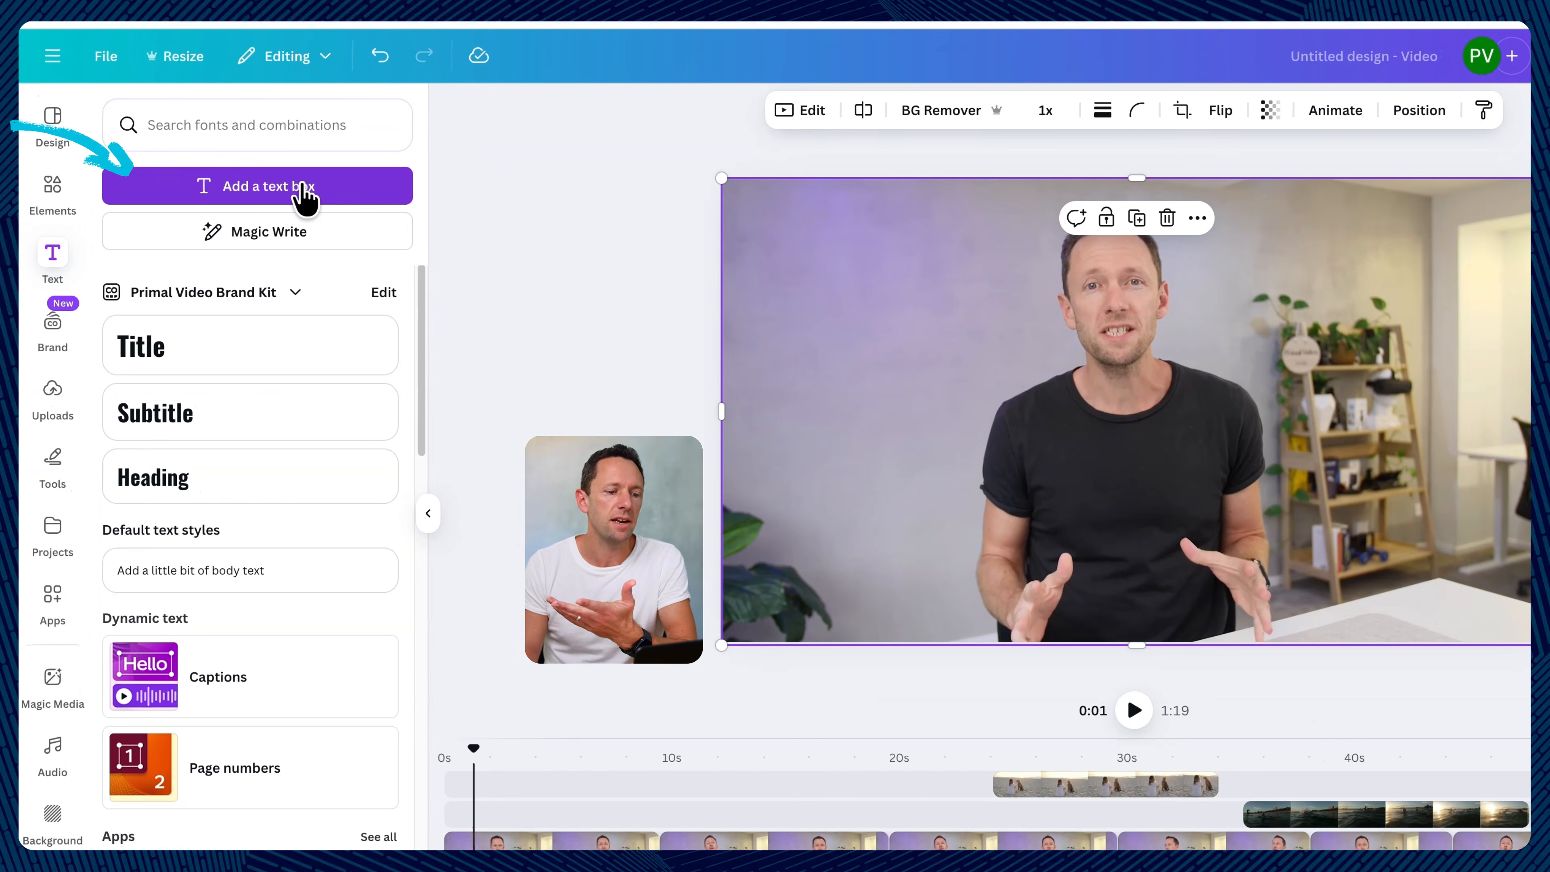
left_click(293, 162)
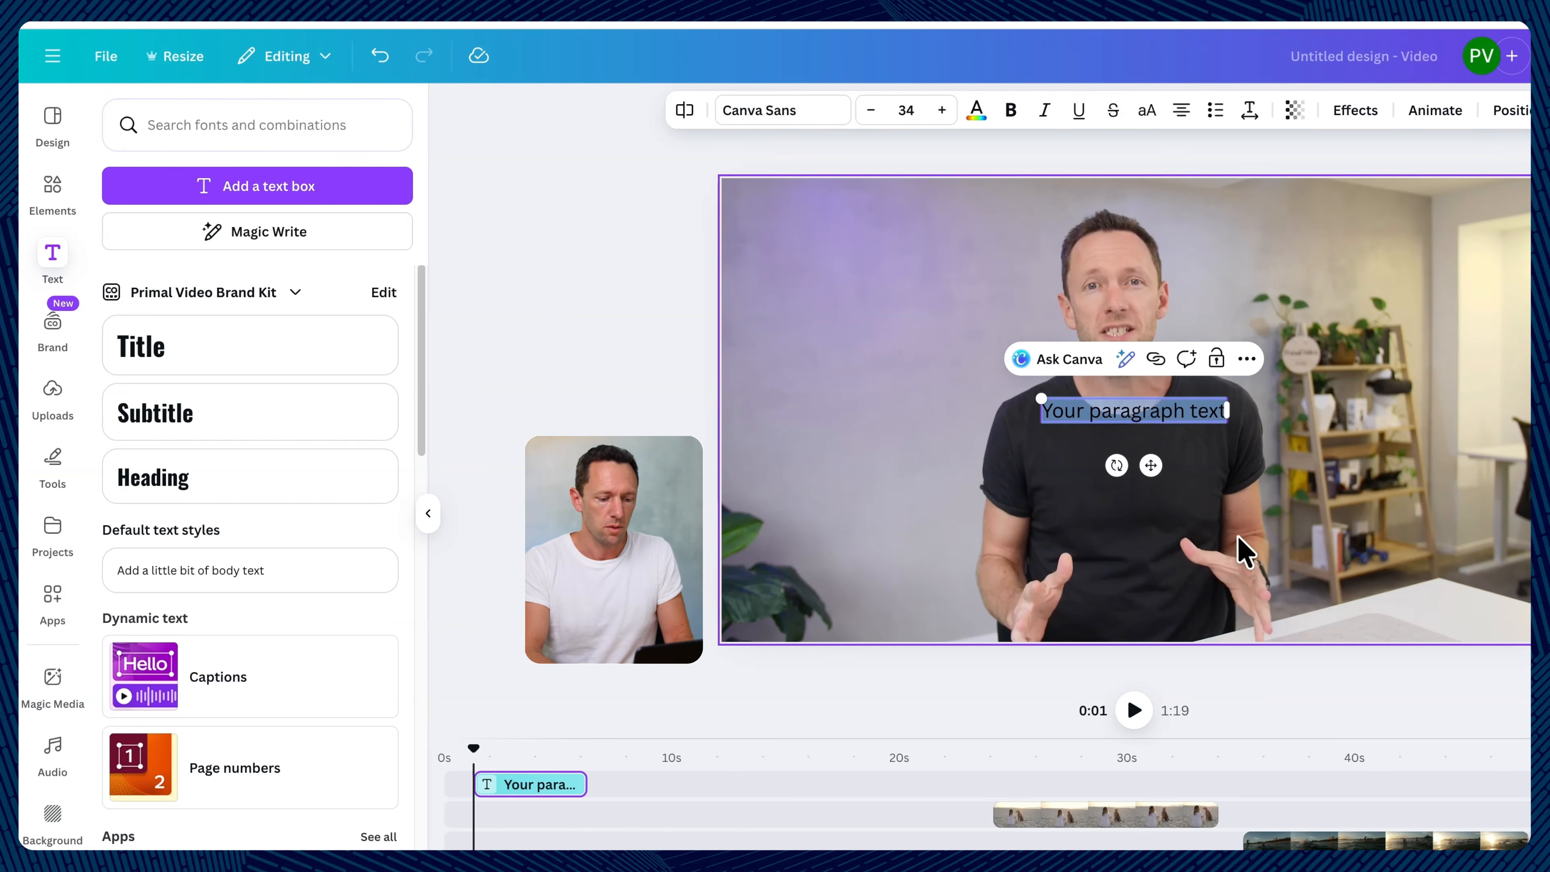
type("JUSTIN BROWN")
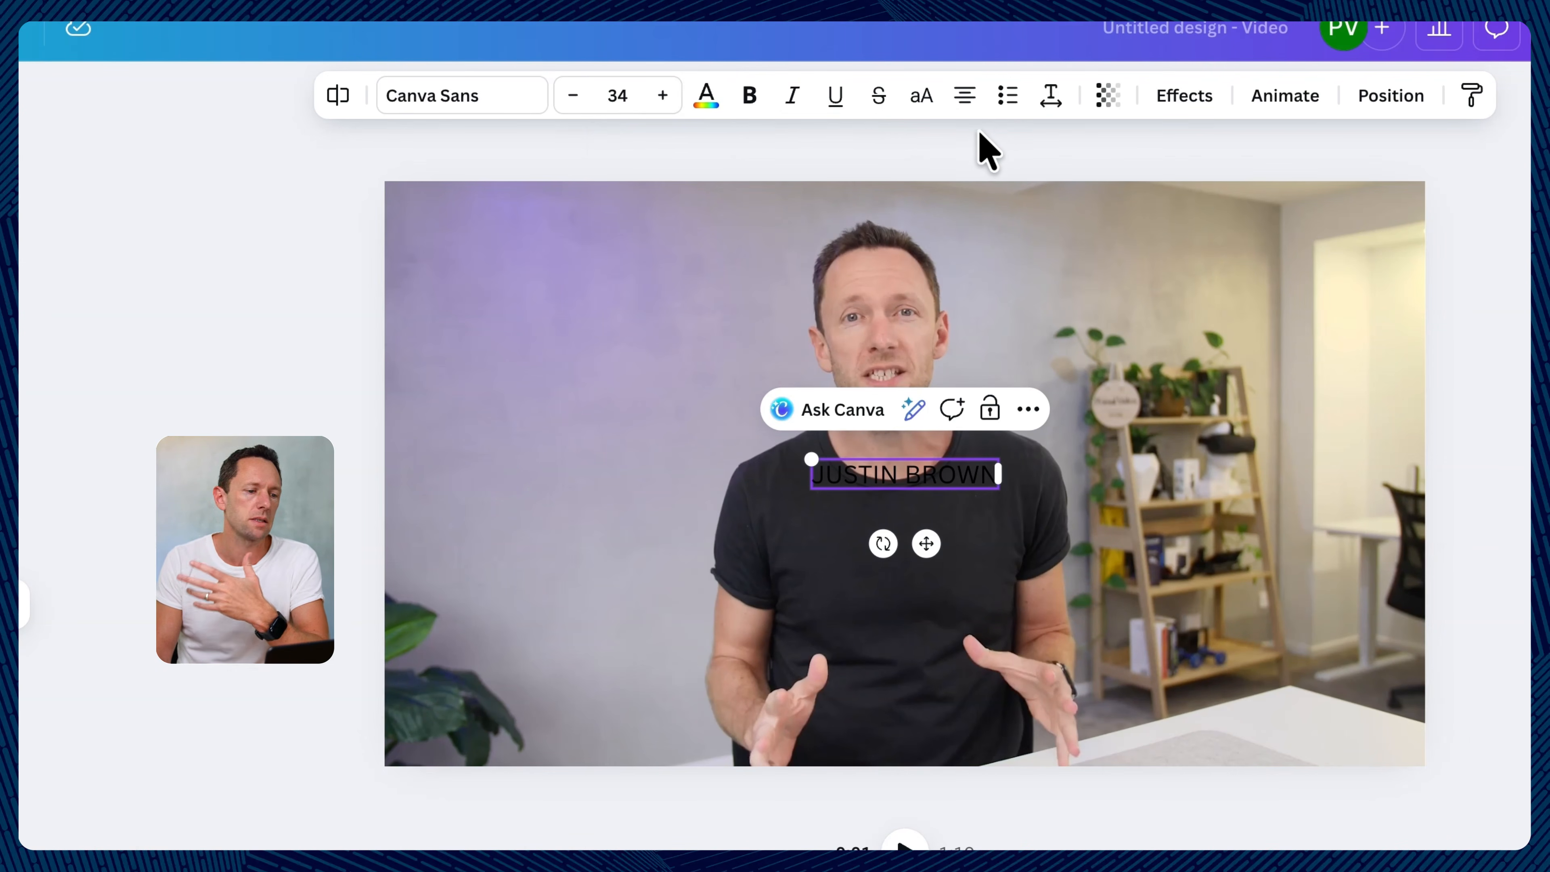
double_click(903, 472)
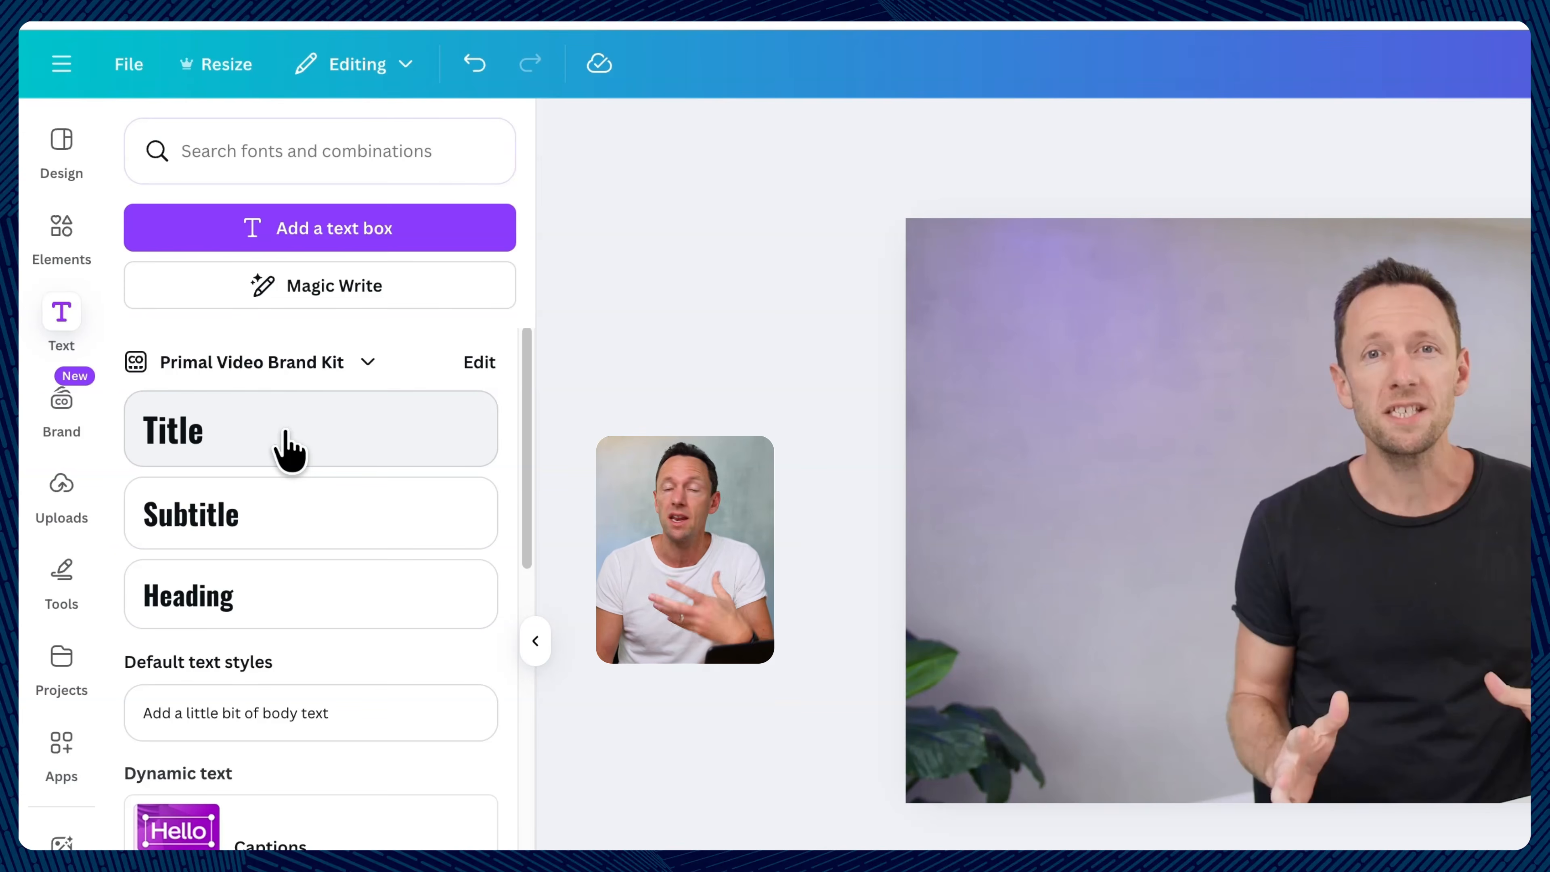
Step: Browse the font combinations and add the "FUTURE READY" title to the video
left_click_drag(526, 477, 486, 849)
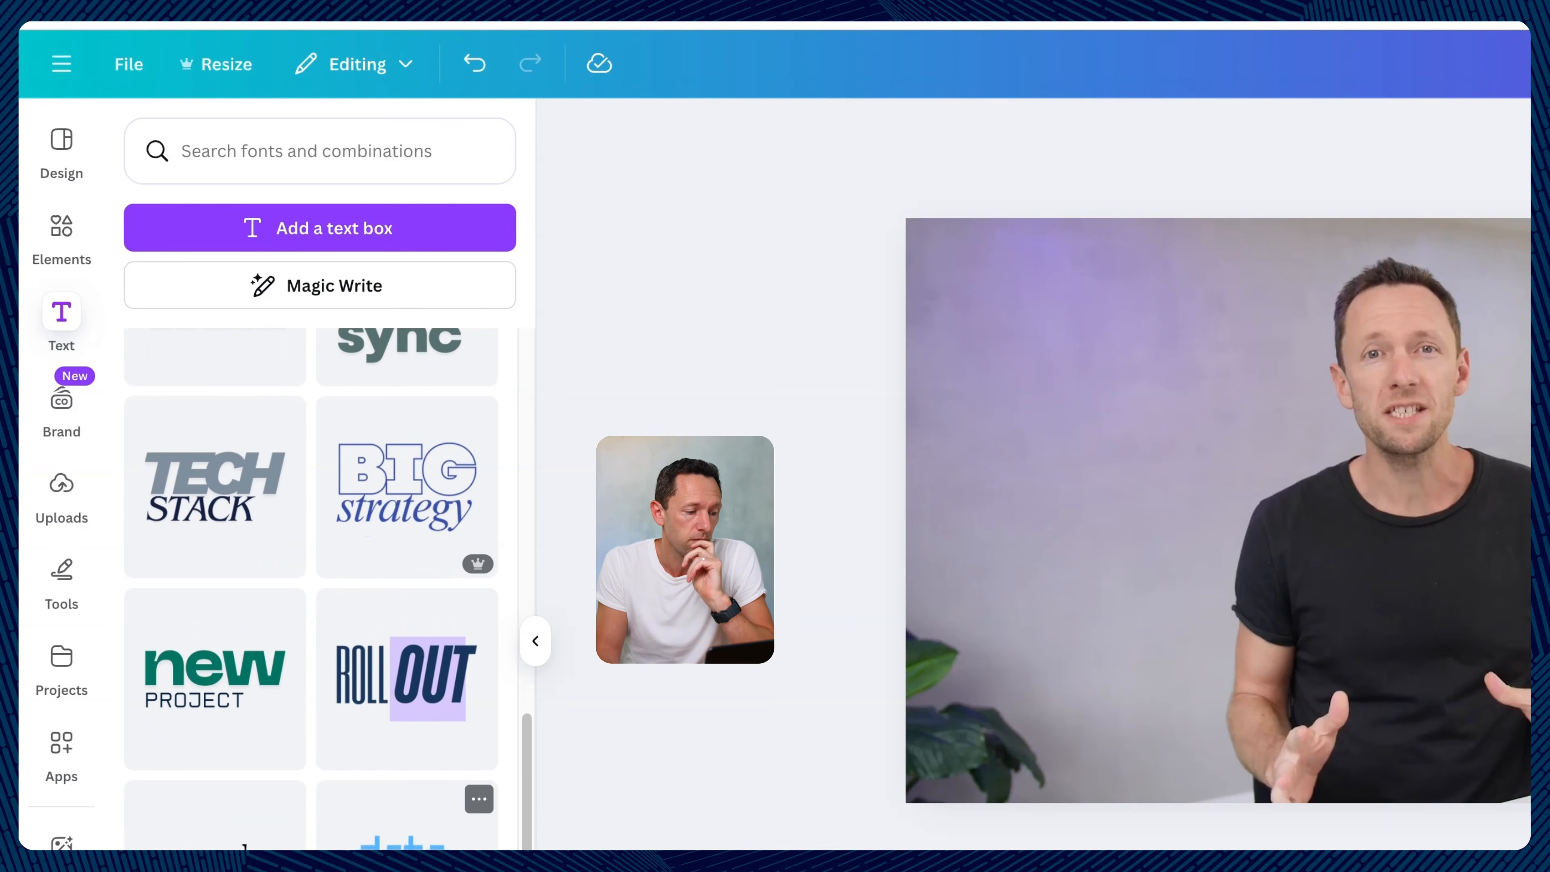
scroll(427, 812, "down", 10)
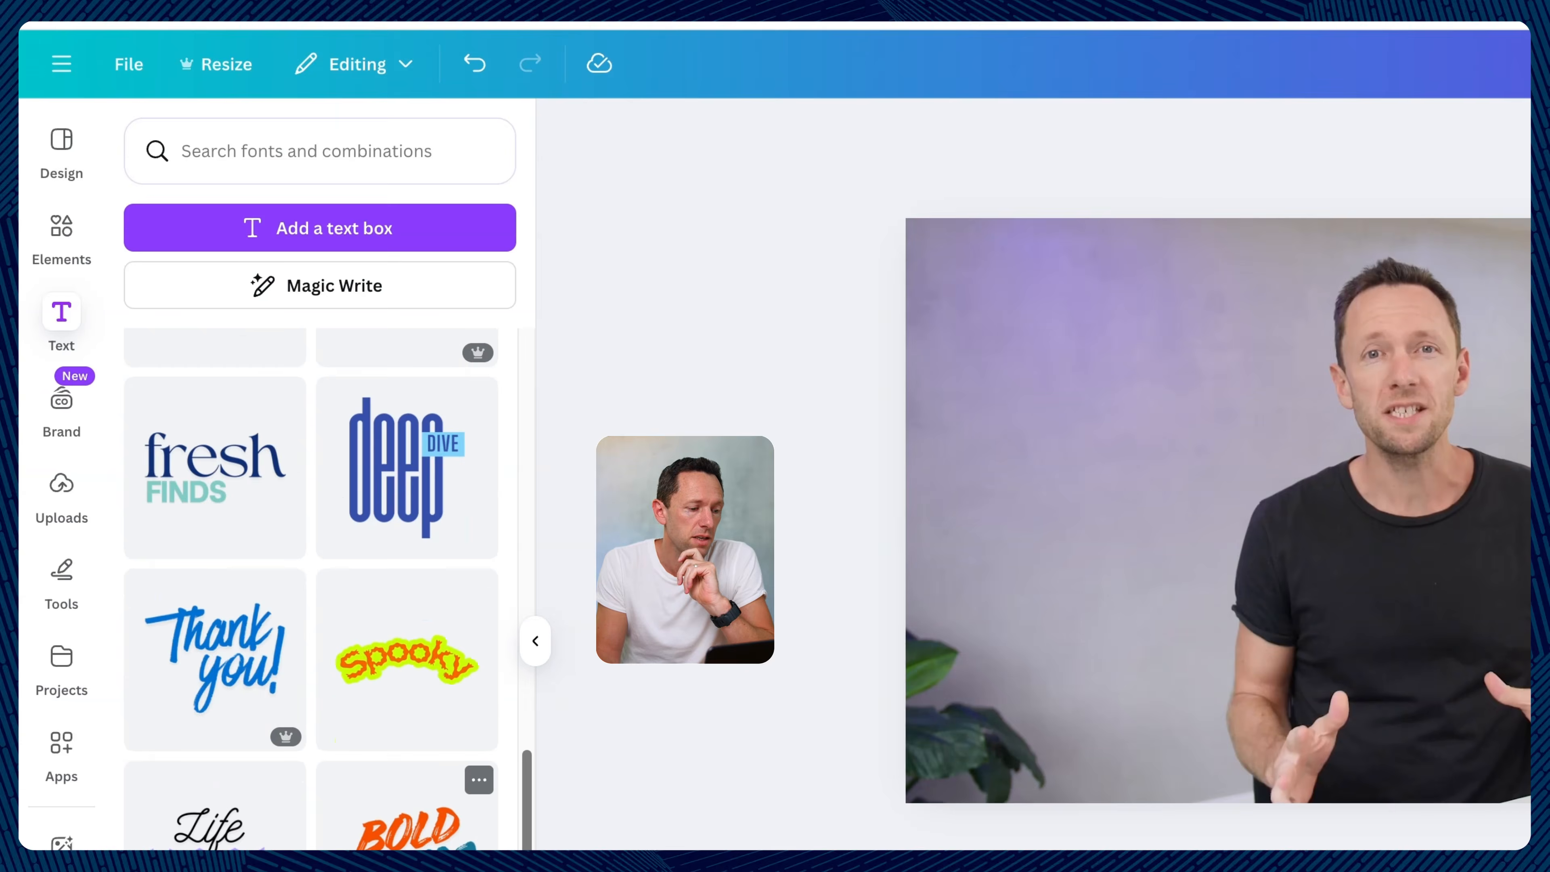
scroll(427, 794, "down", 10)
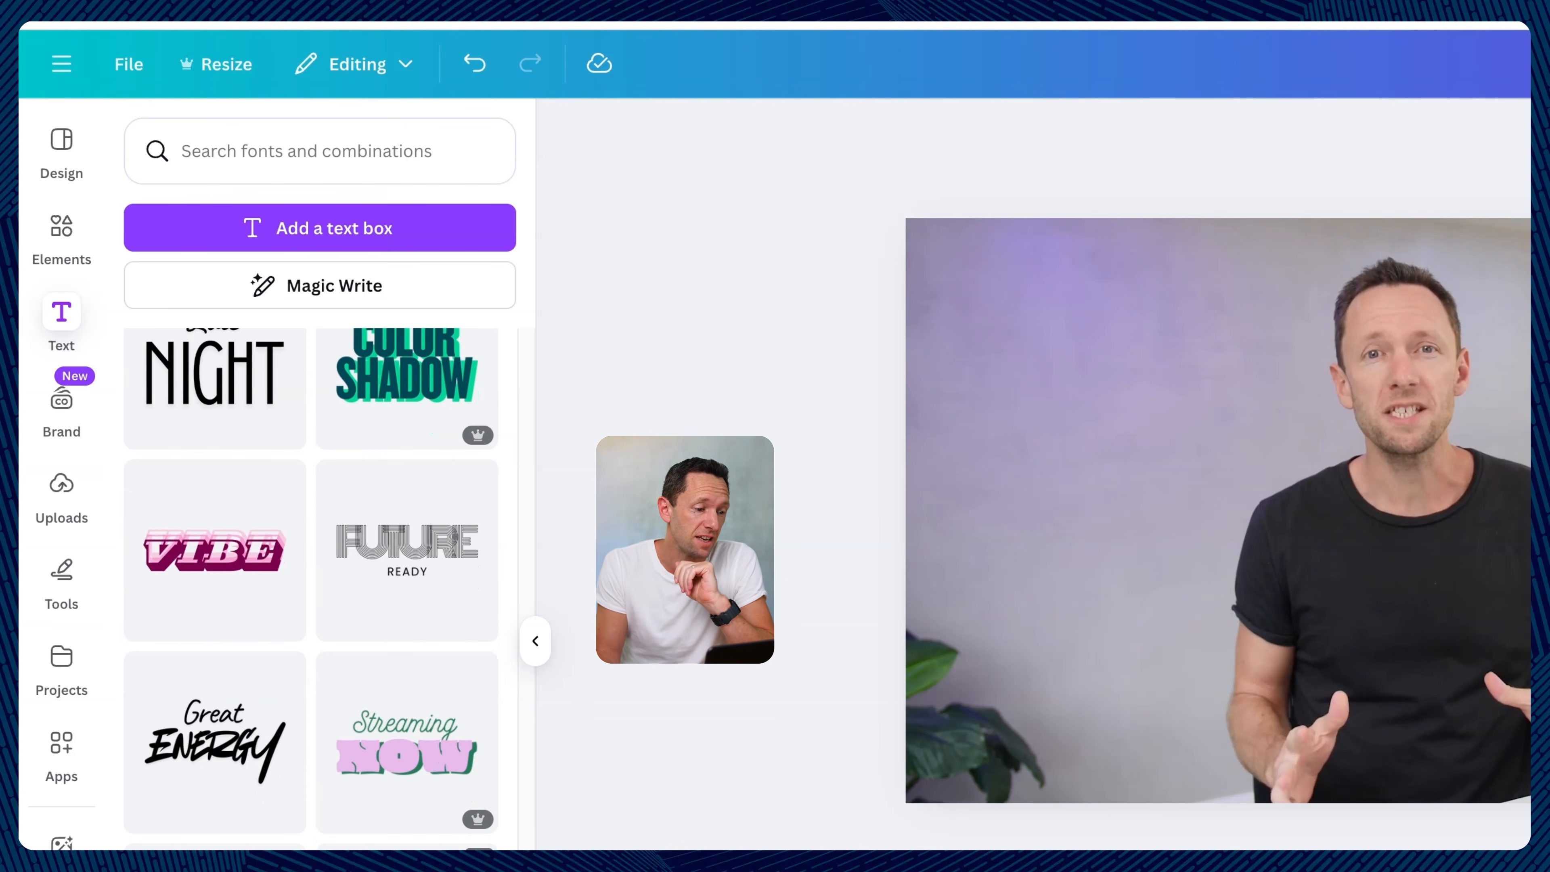
scroll(311, 586, "down", 2)
scroll(311, 586, "up", 4)
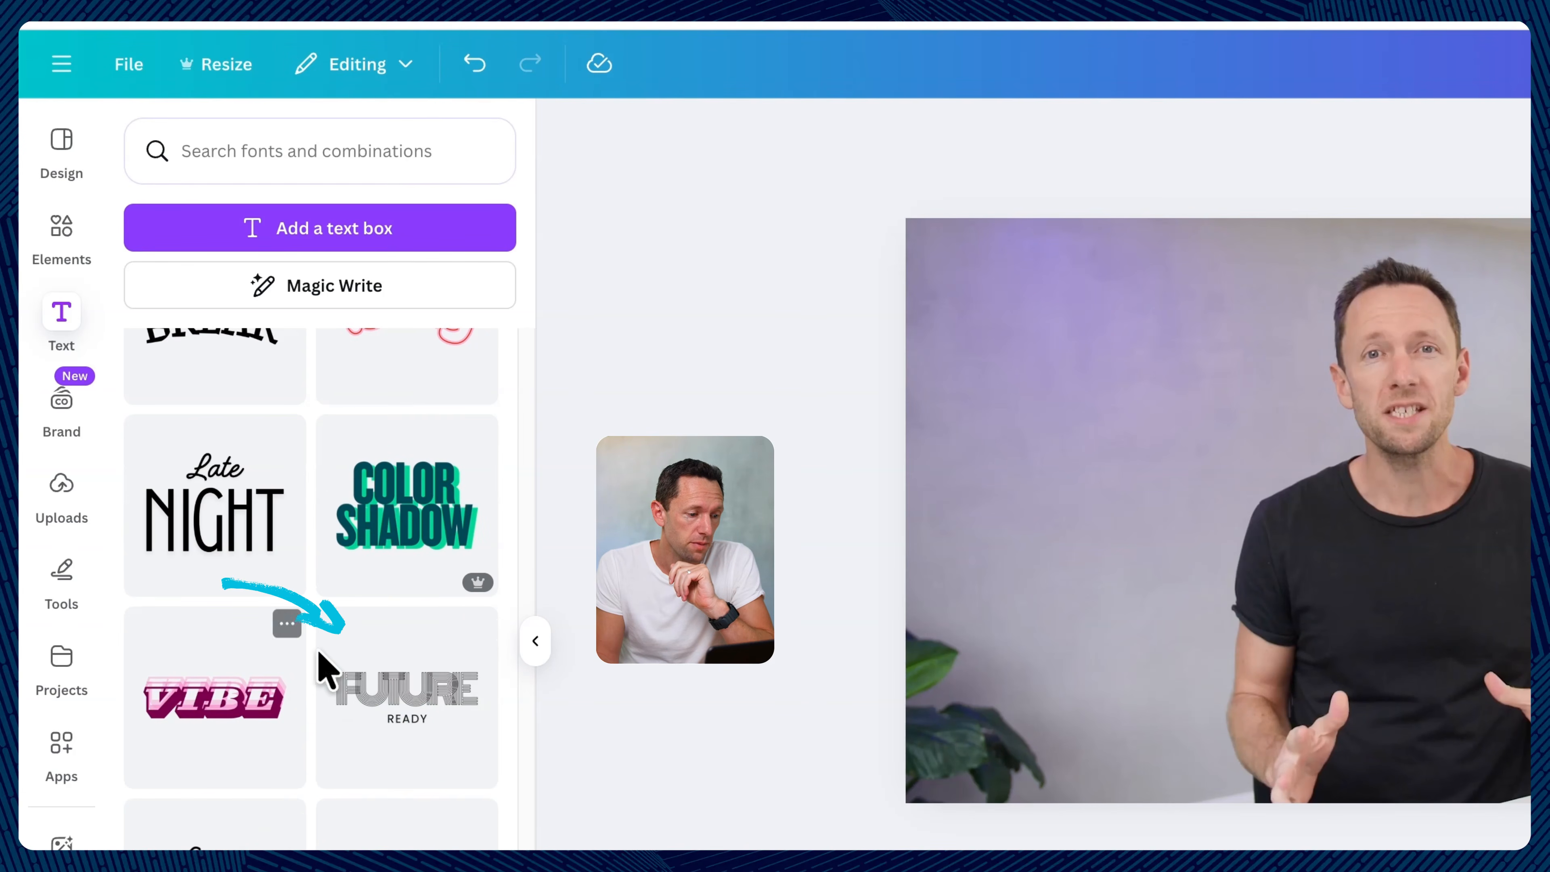
left_click(366, 696)
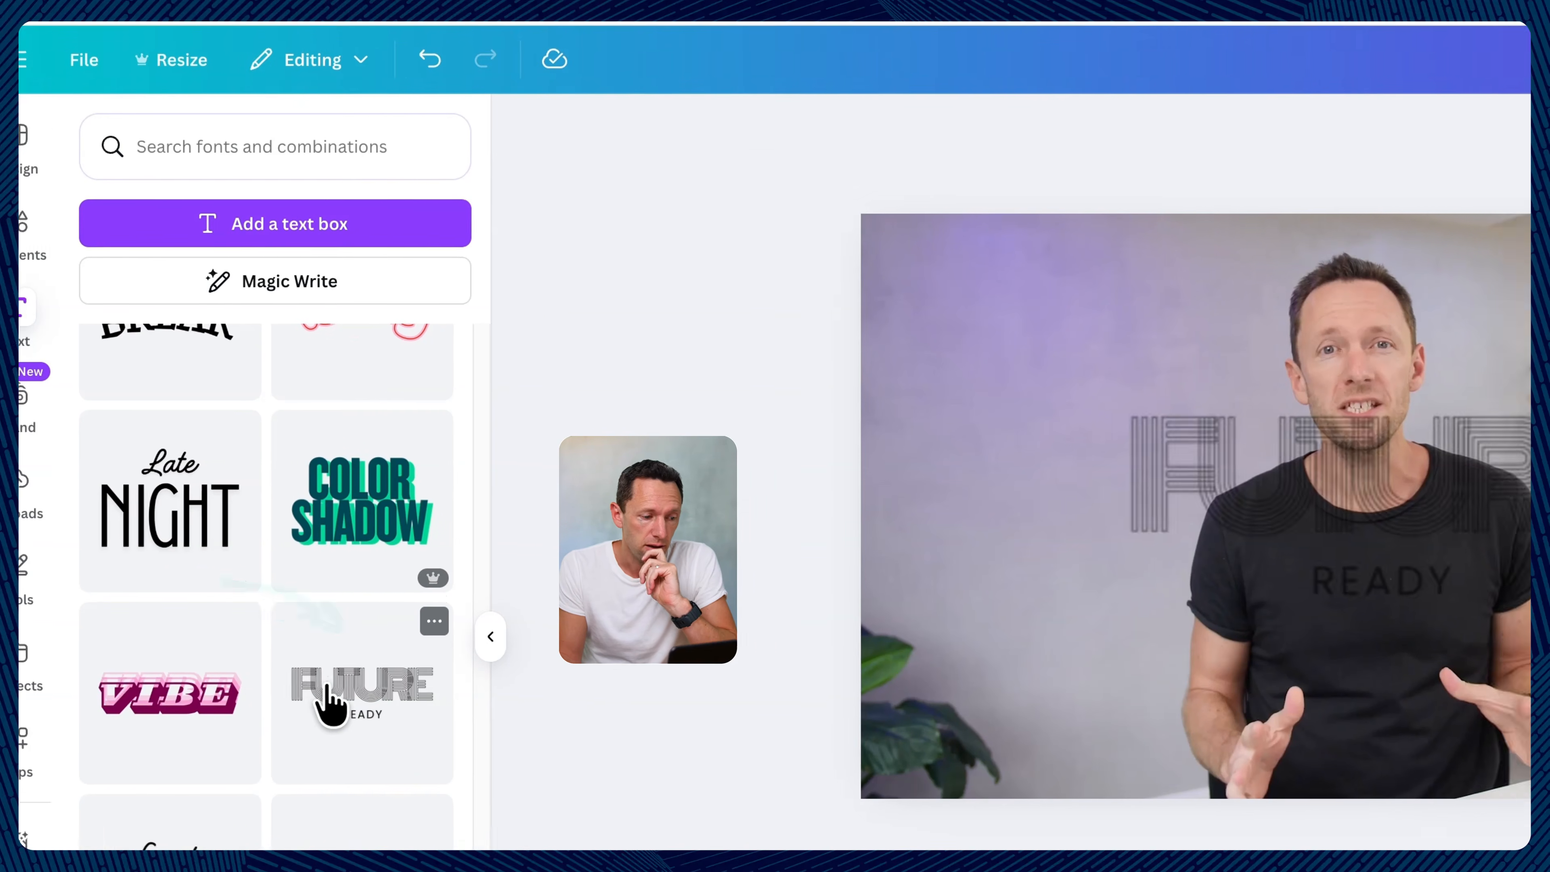
Step: Shrink the "FUTURE READY" title and move it to the upper-left corner of the video frame
left_click_drag(741, 428, 541, 257)
left_click_drag(986, 374, 668, 271)
left_click_drag(501, 238, 519, 253)
Step: Replace the word "FUTURE" with the presenter's full name and shift the title down to fit inside the frame
left_click(513, 244)
double_click(515, 256)
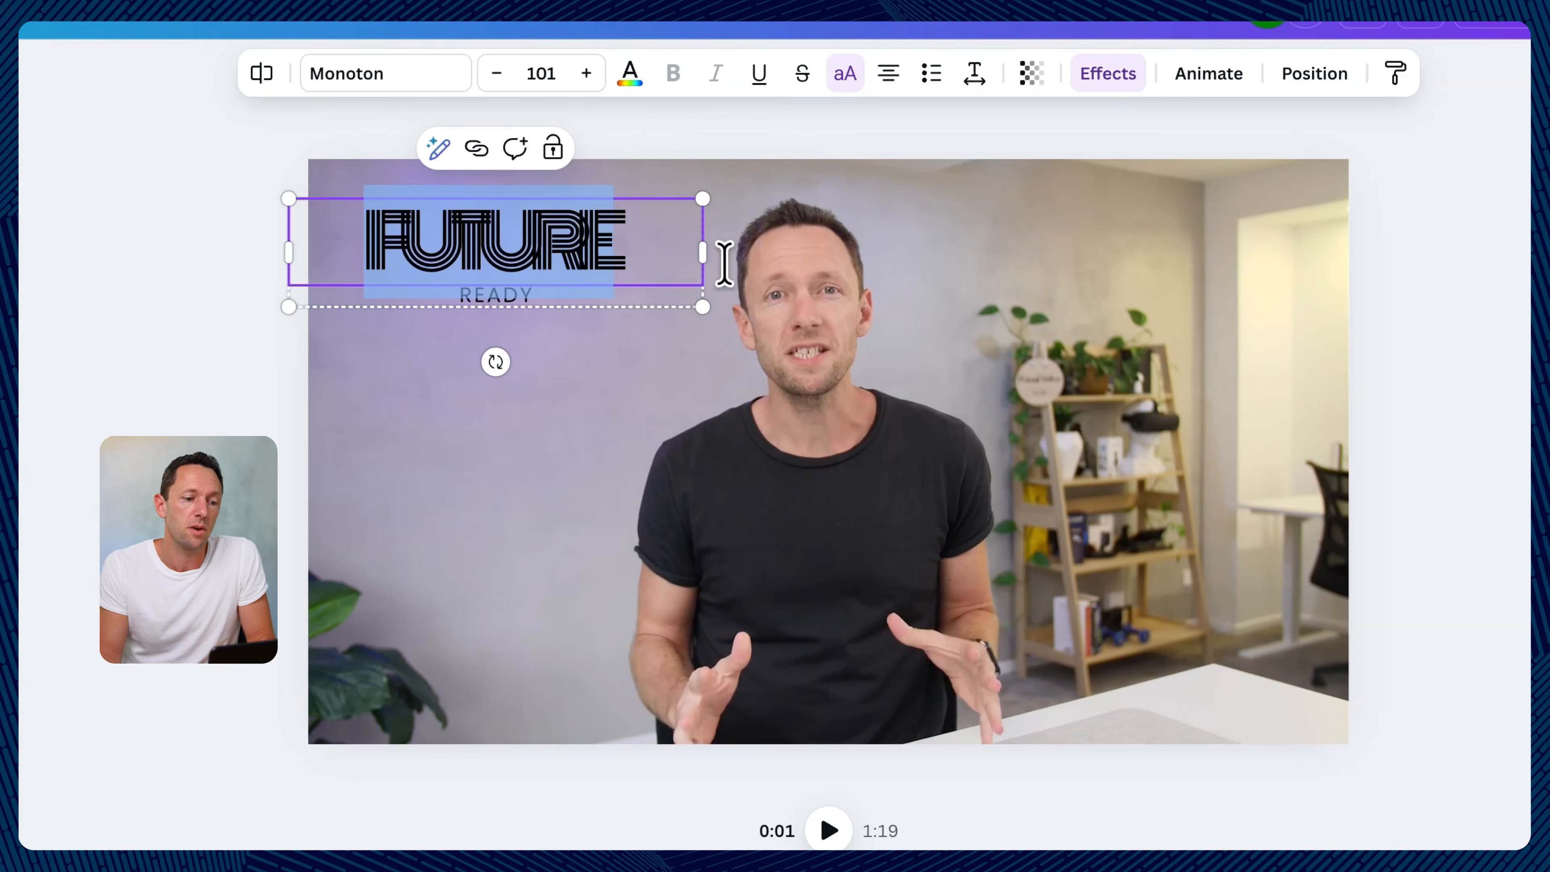
type("Justin Brown")
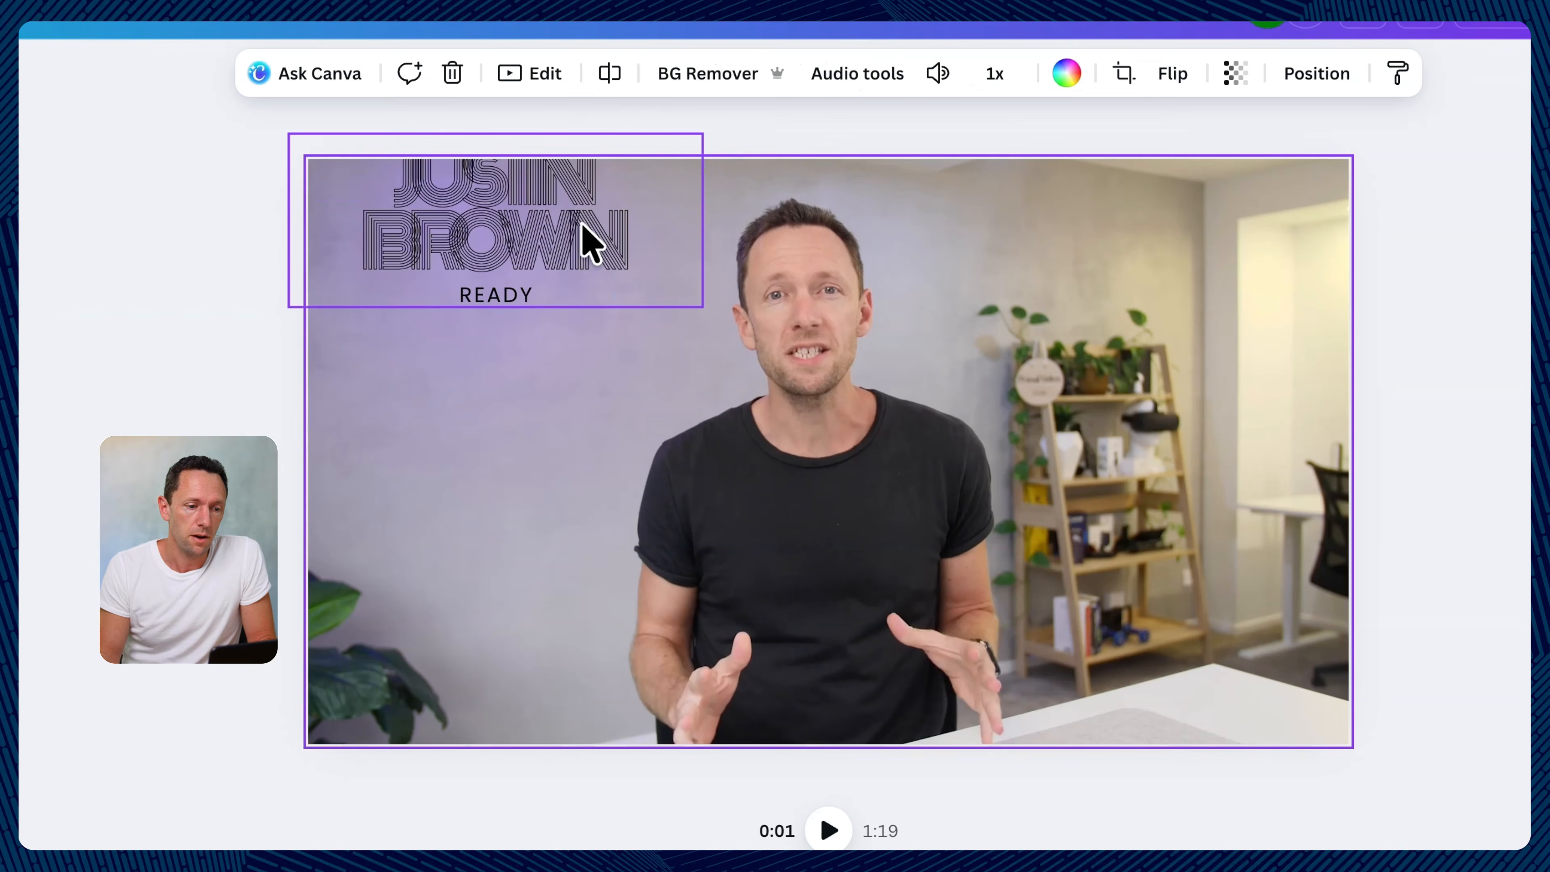
left_click(586, 256)
left_click_drag(583, 266, 585, 279)
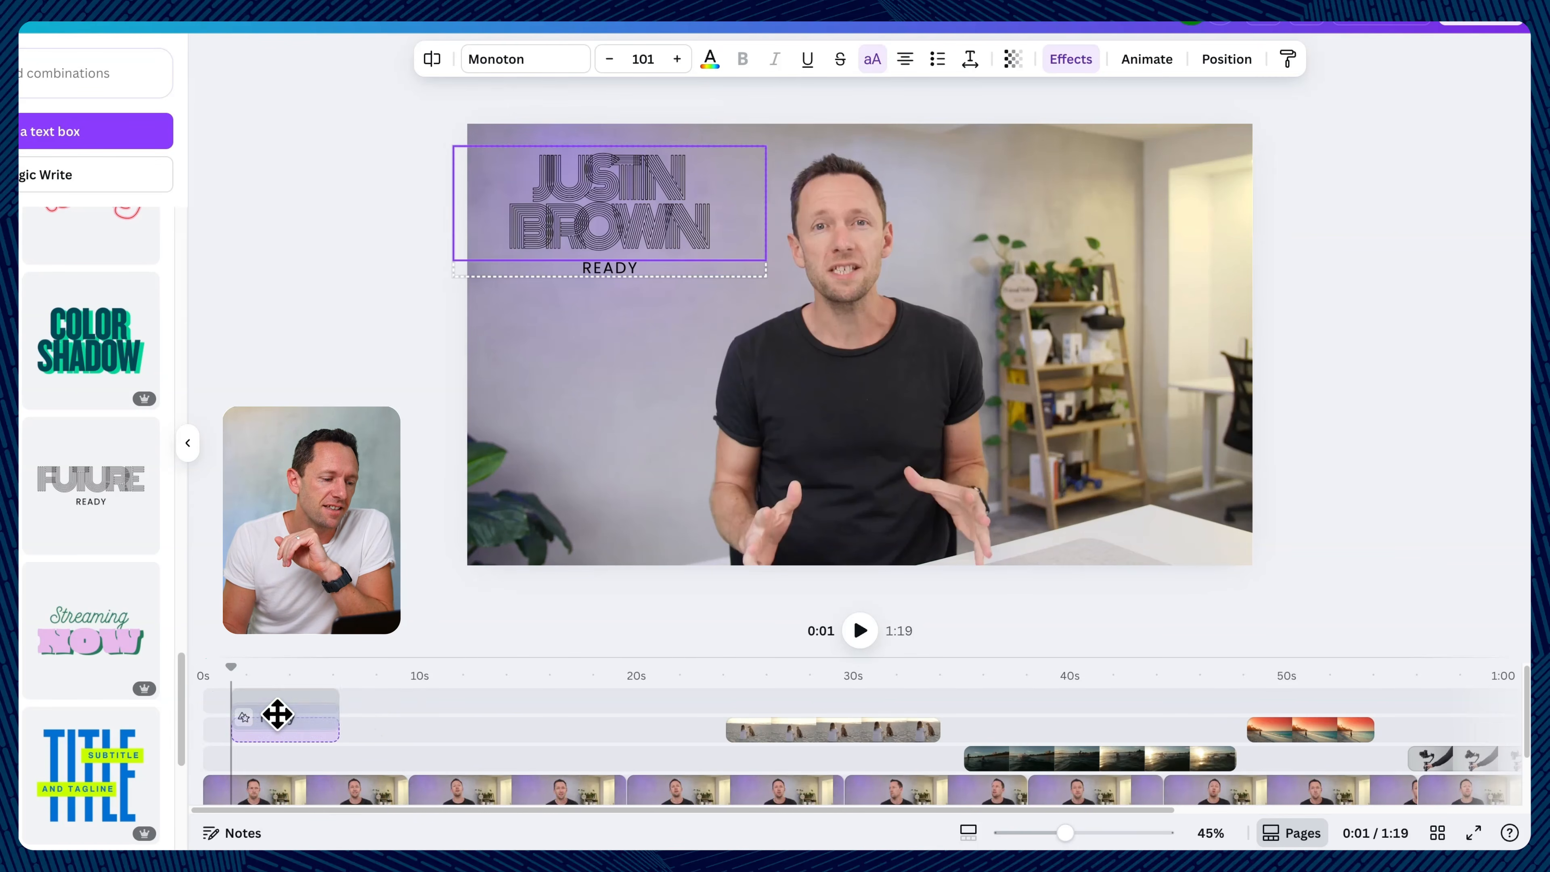
Step: Extend the title's duration on the timeline so that it ends at about 0:17
left_click(278, 718)
left_click_drag(326, 702, 567, 719)
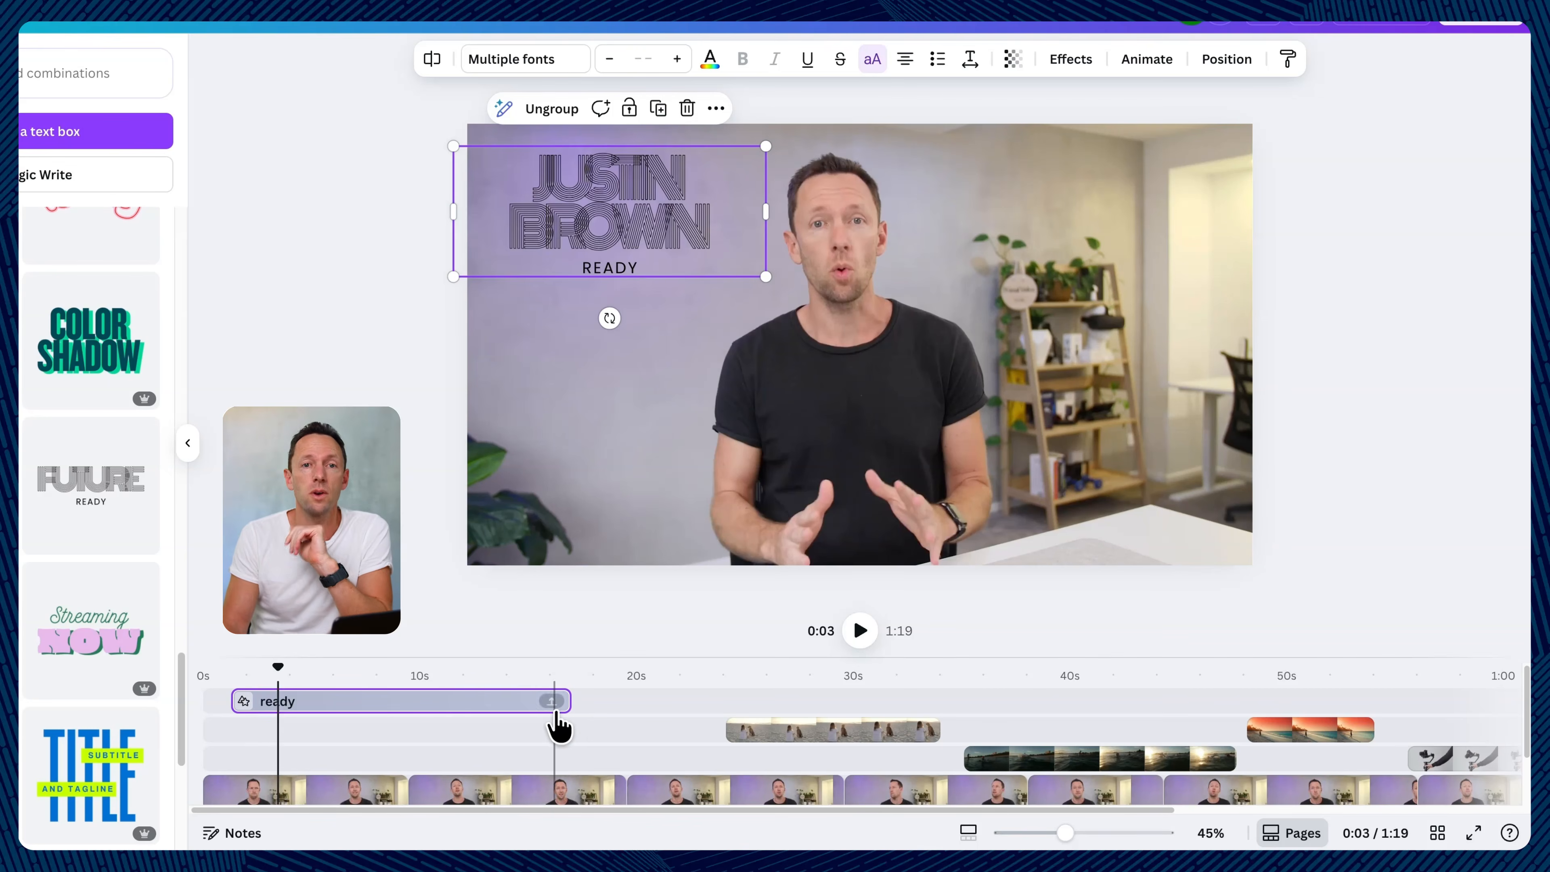
Step: Preview the group animations, such as Blur, for the title at about 0:08 without applying one
left_click(397, 678)
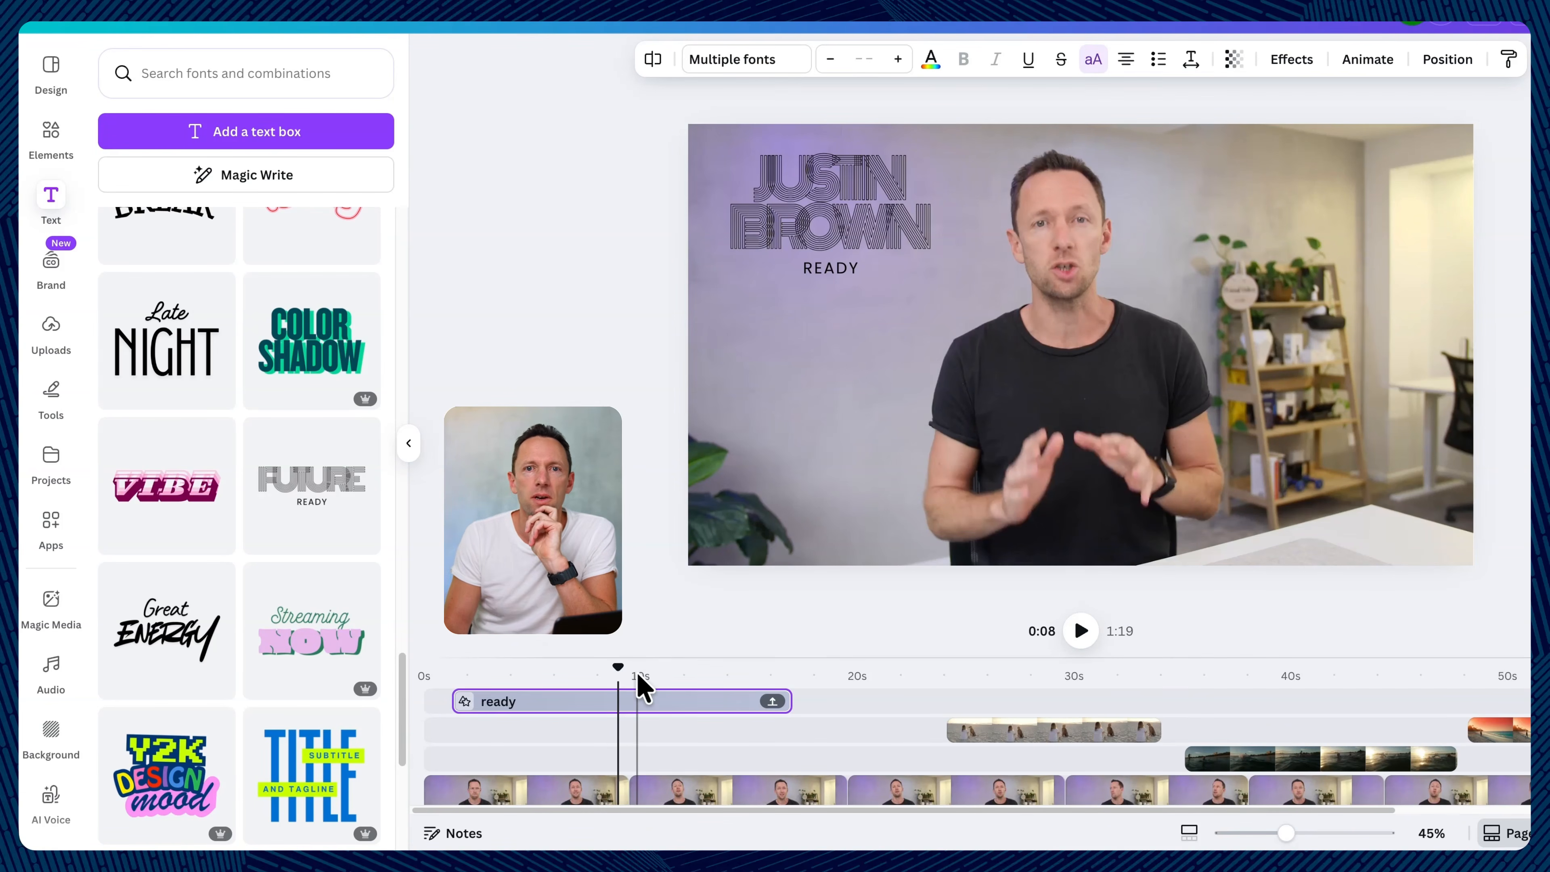
left_click(1367, 61)
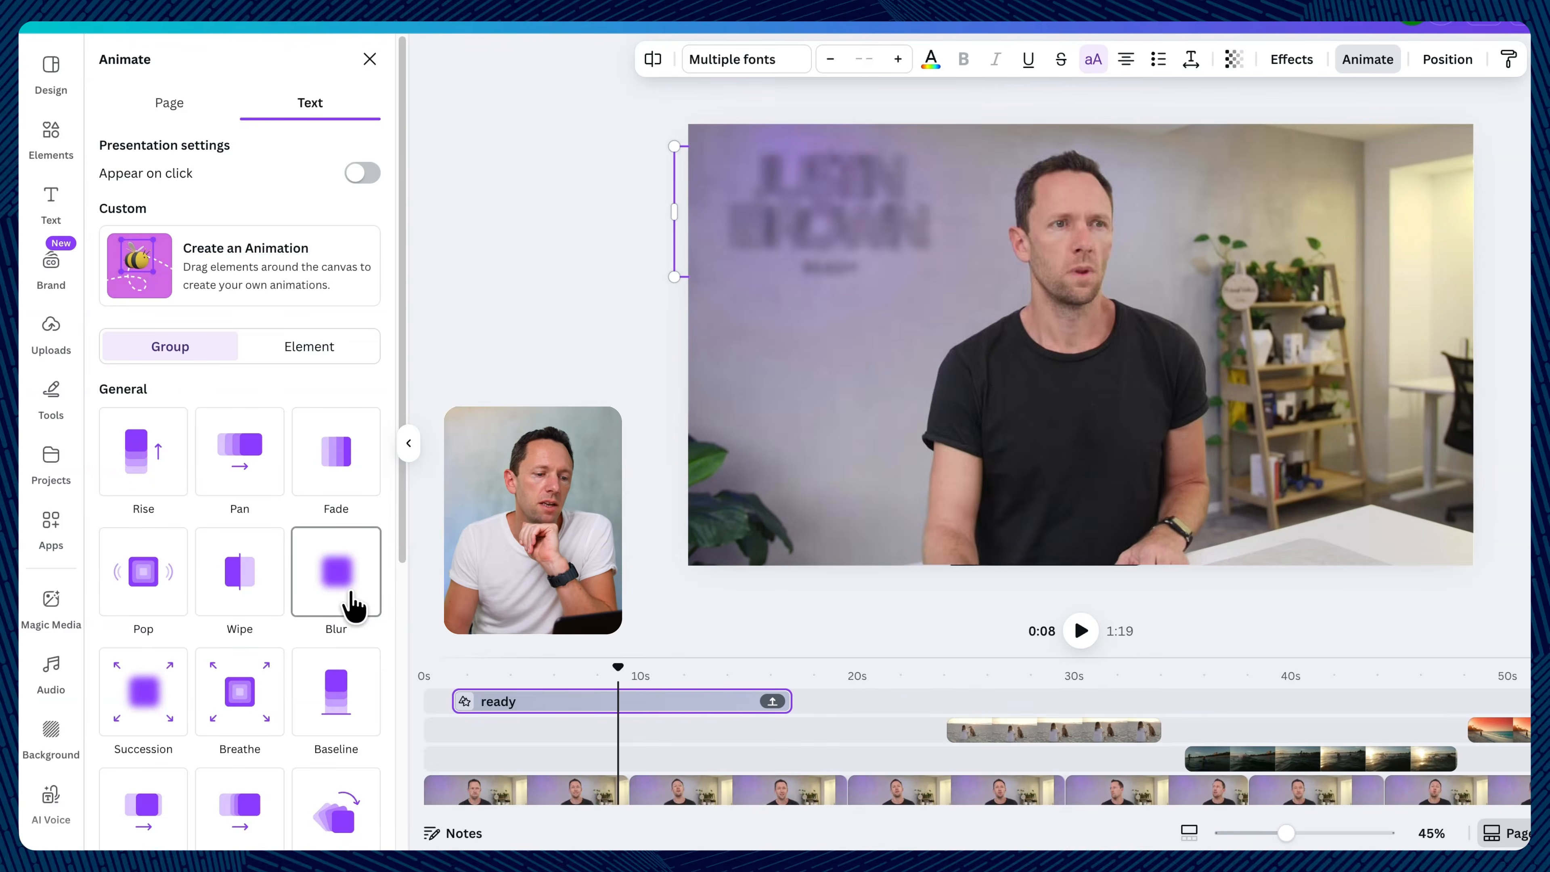
left_click(369, 60)
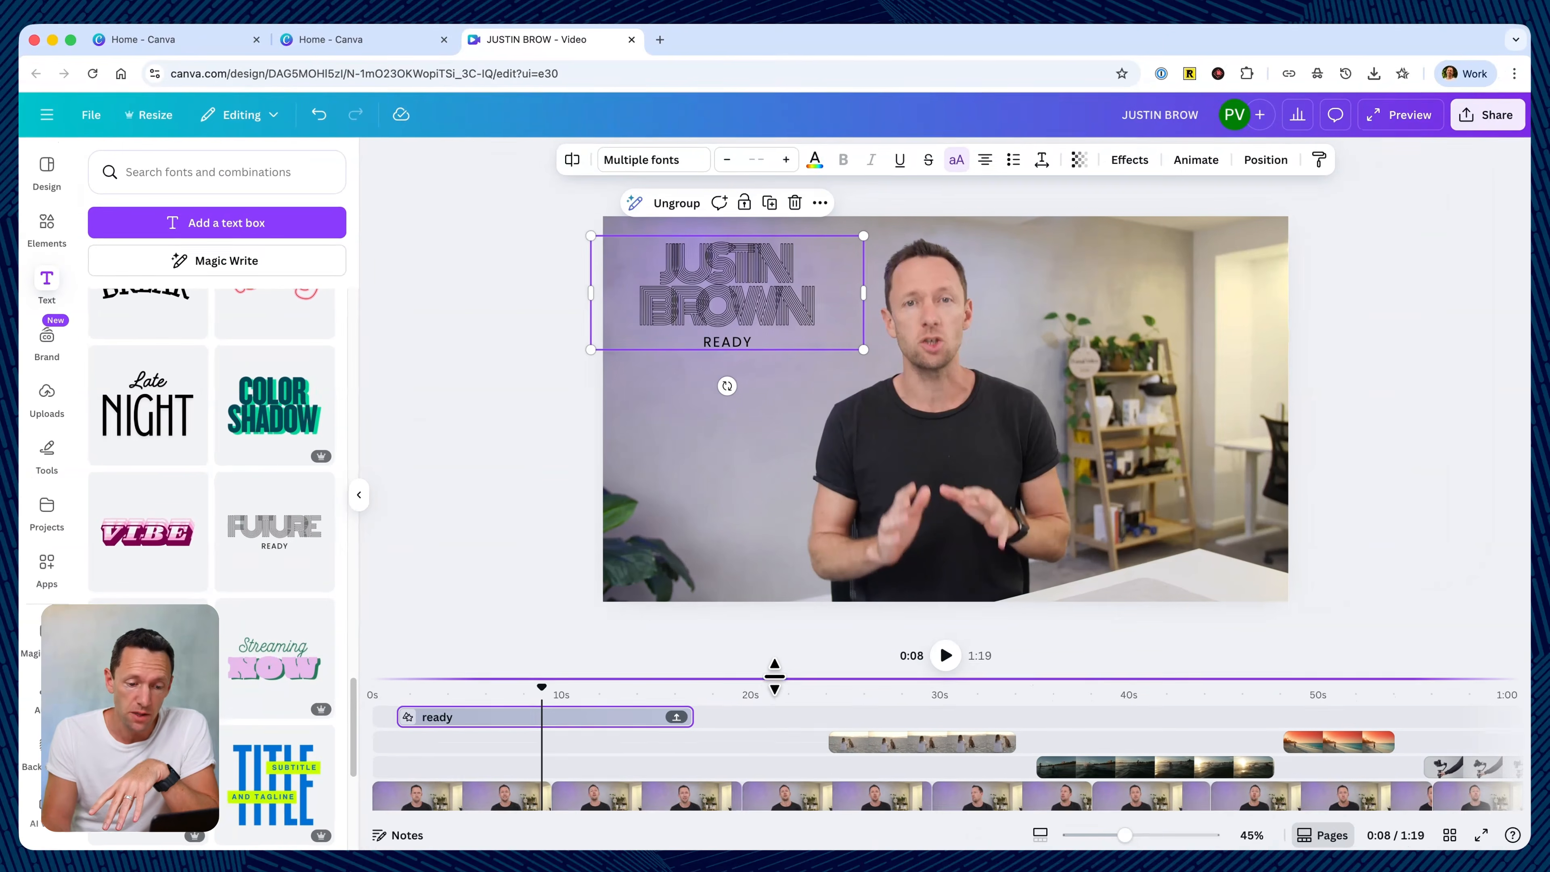
Step: Add a Chop transition between the second and third talking-head clips, set its duration to 2.6 seconds, and preview it
left_click_drag(774, 676, 861, 583)
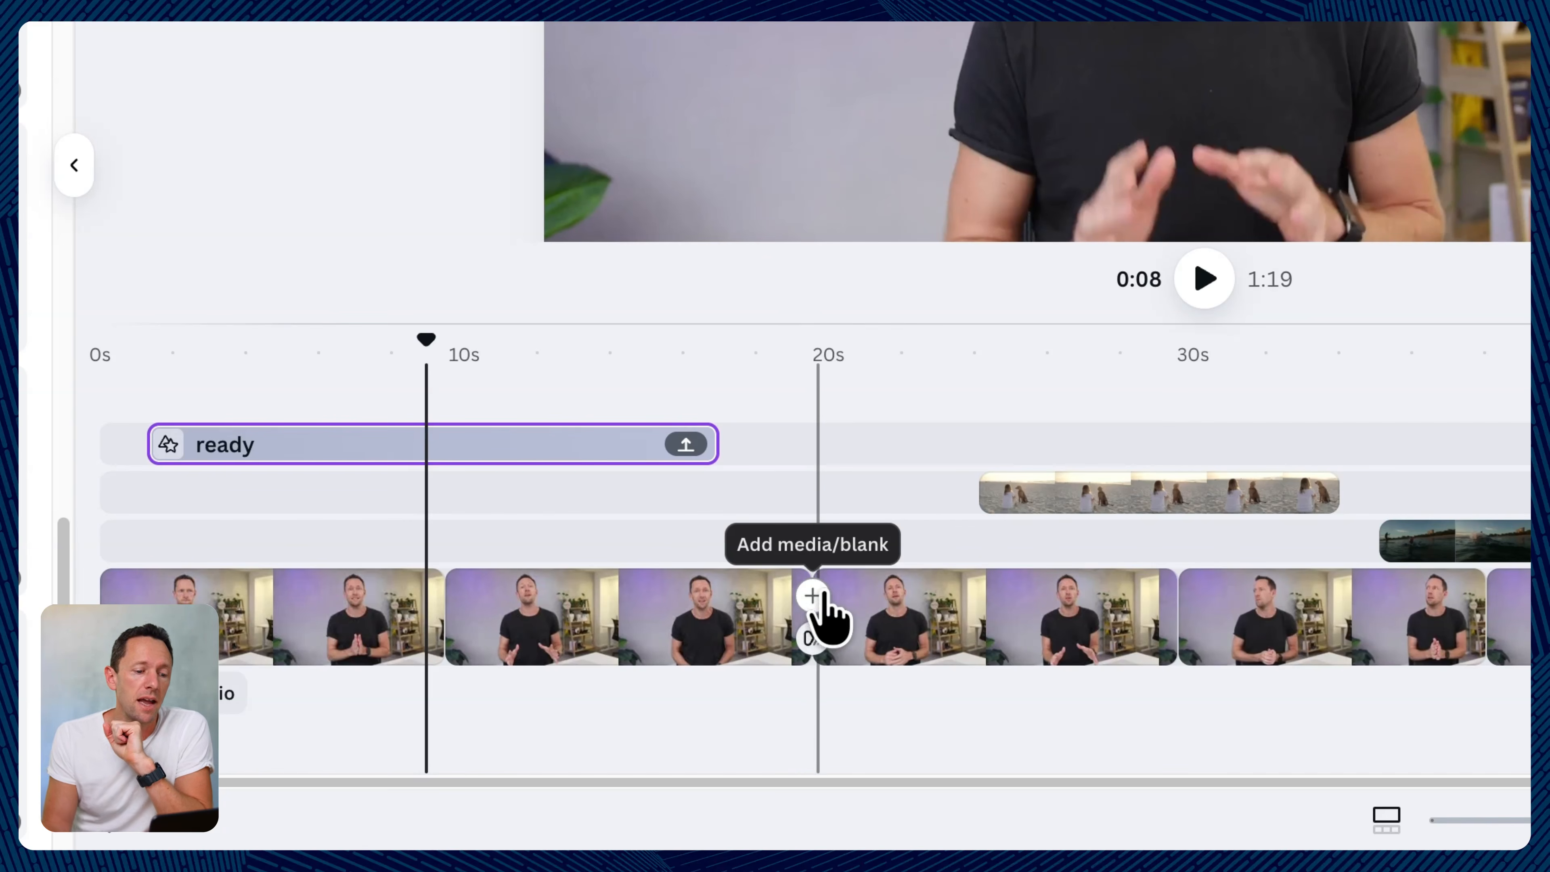
left_click(813, 639)
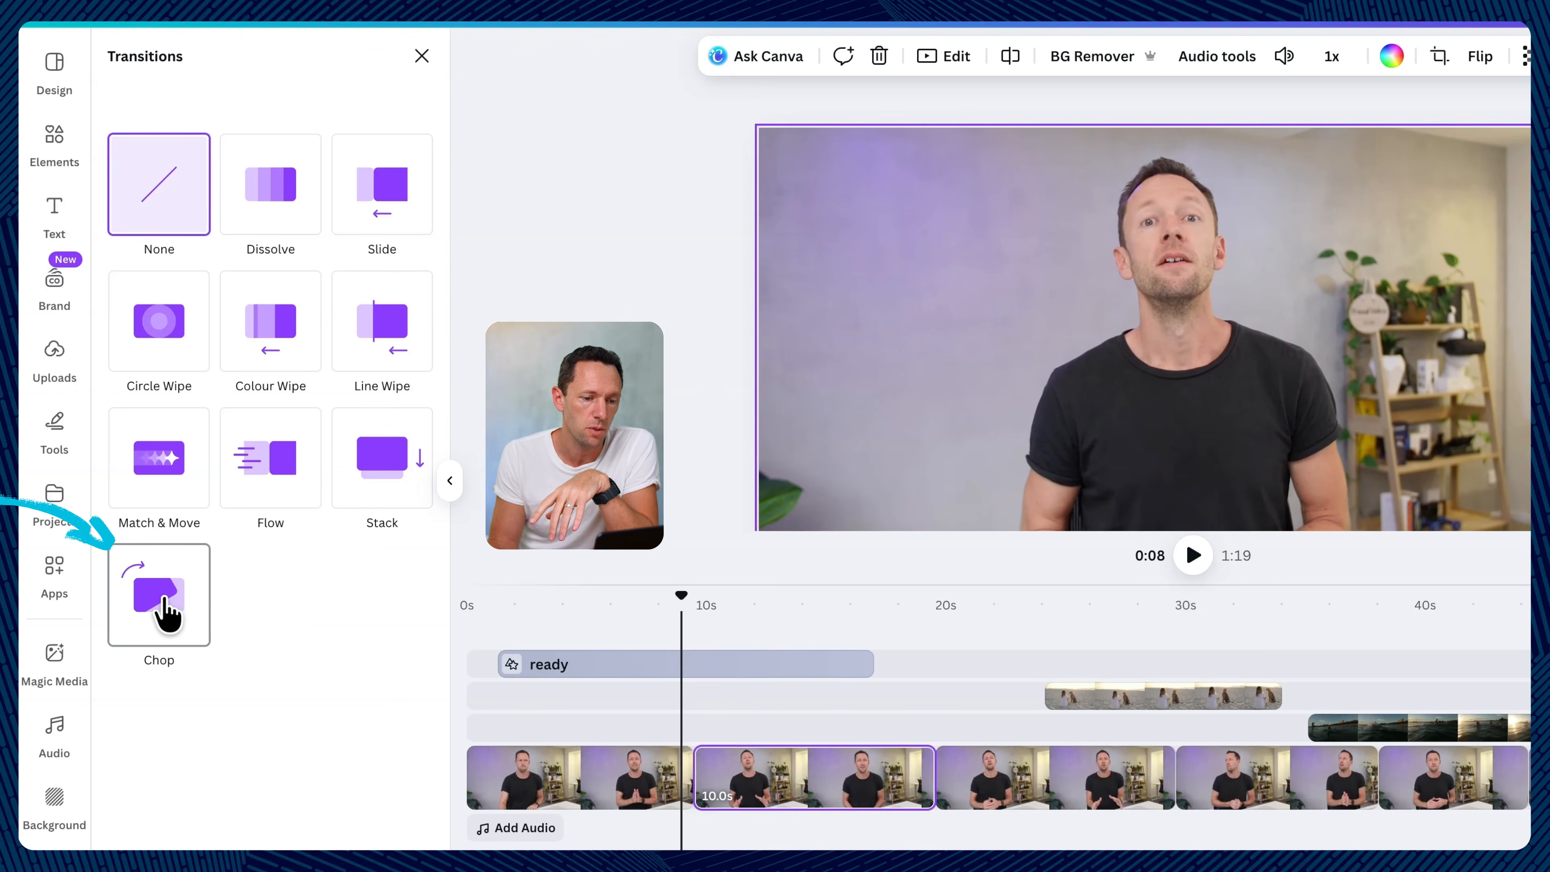
left_click(166, 610)
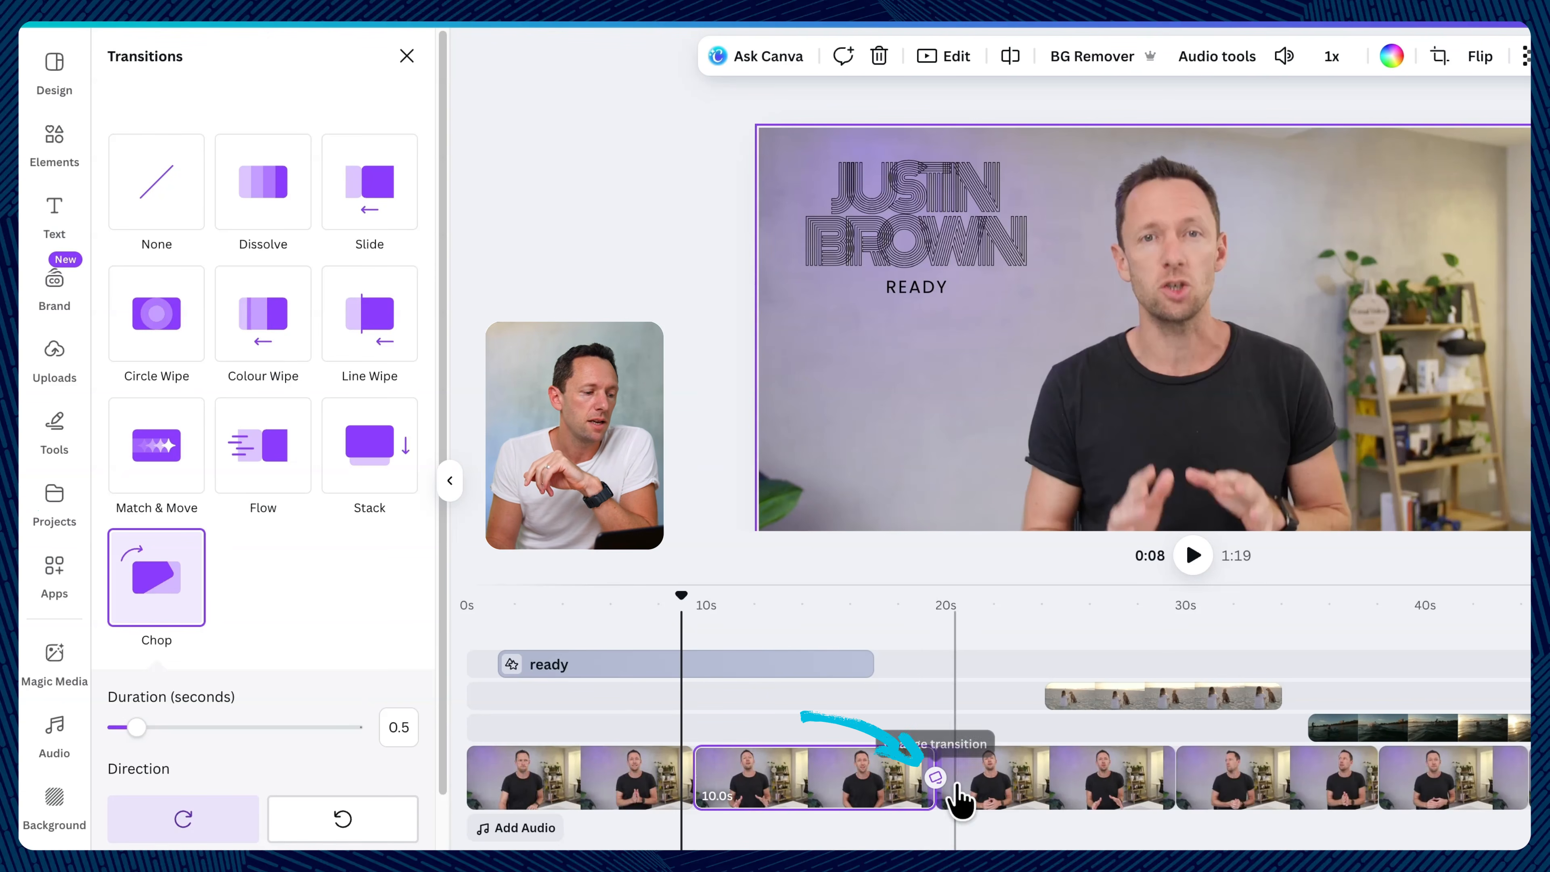
left_click_drag(142, 732, 259, 752)
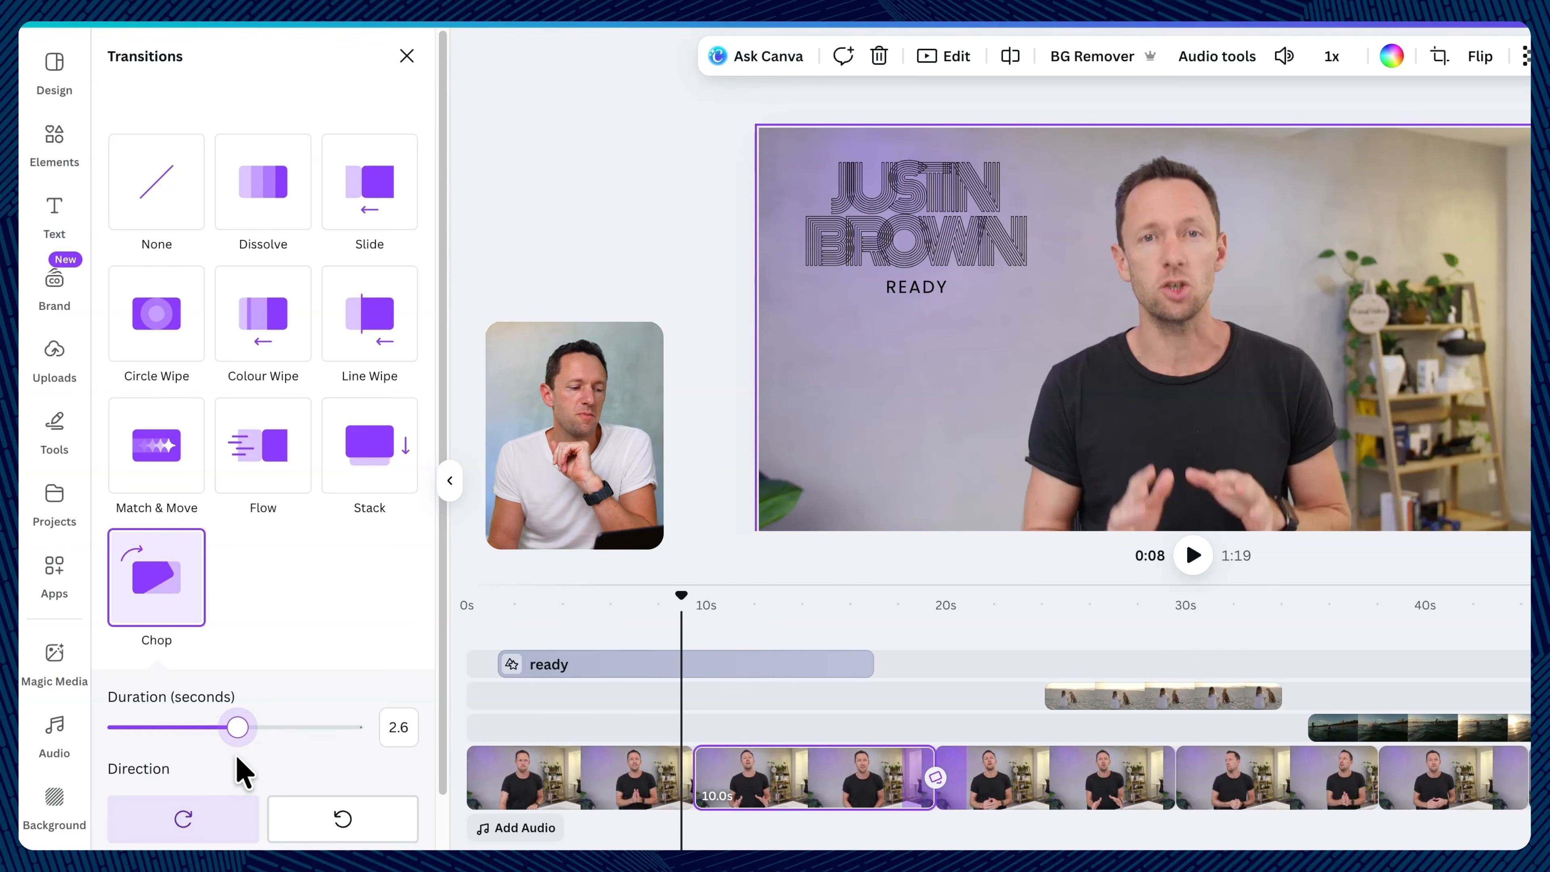
scroll(226, 769, "down", 3)
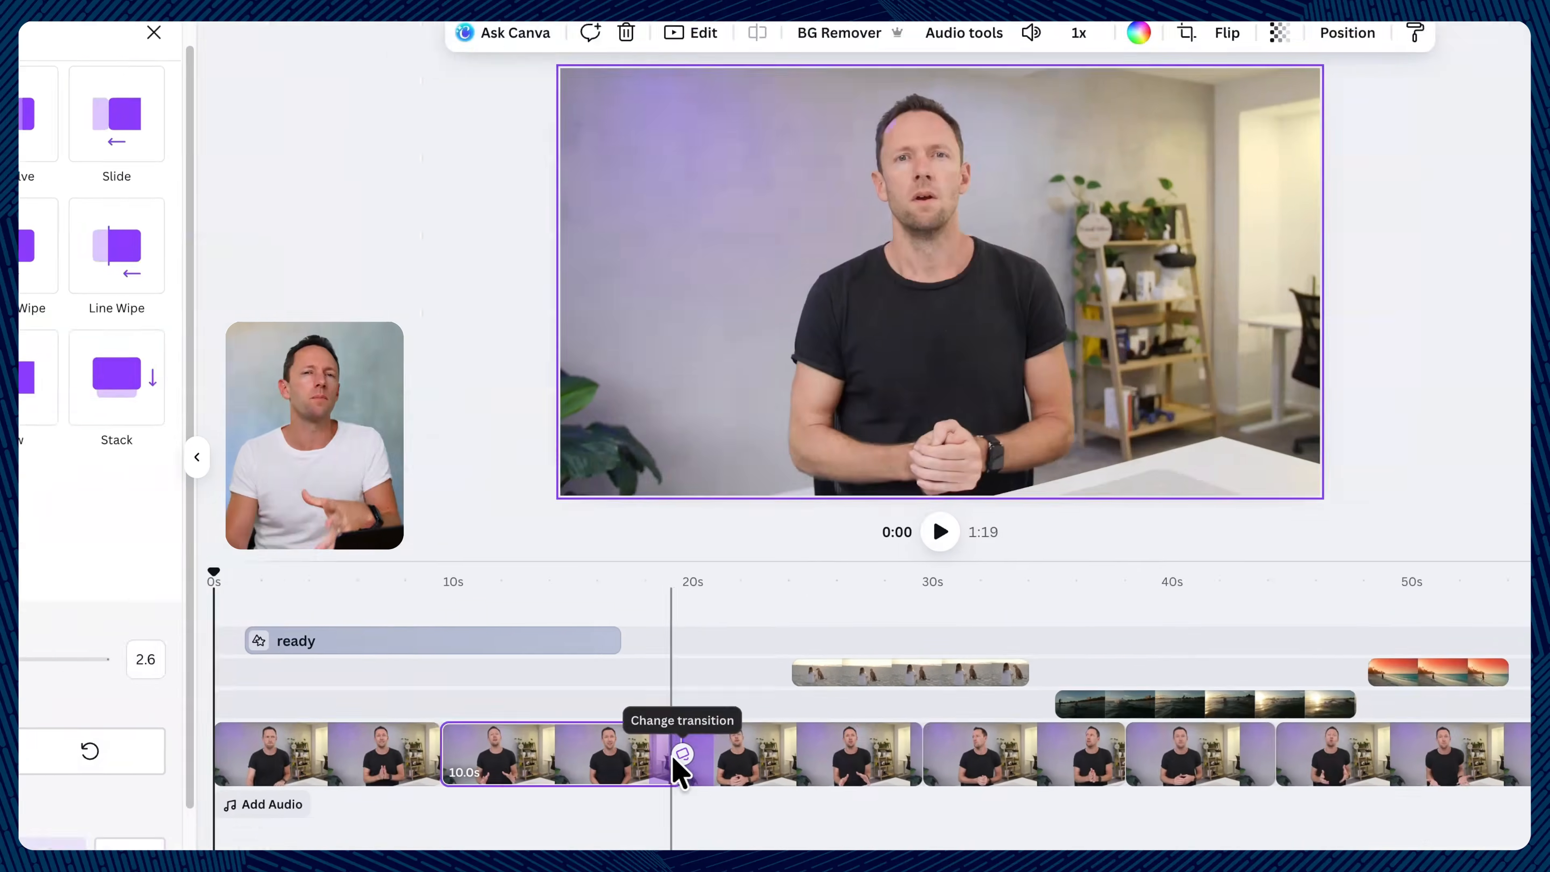
left_click(641, 600)
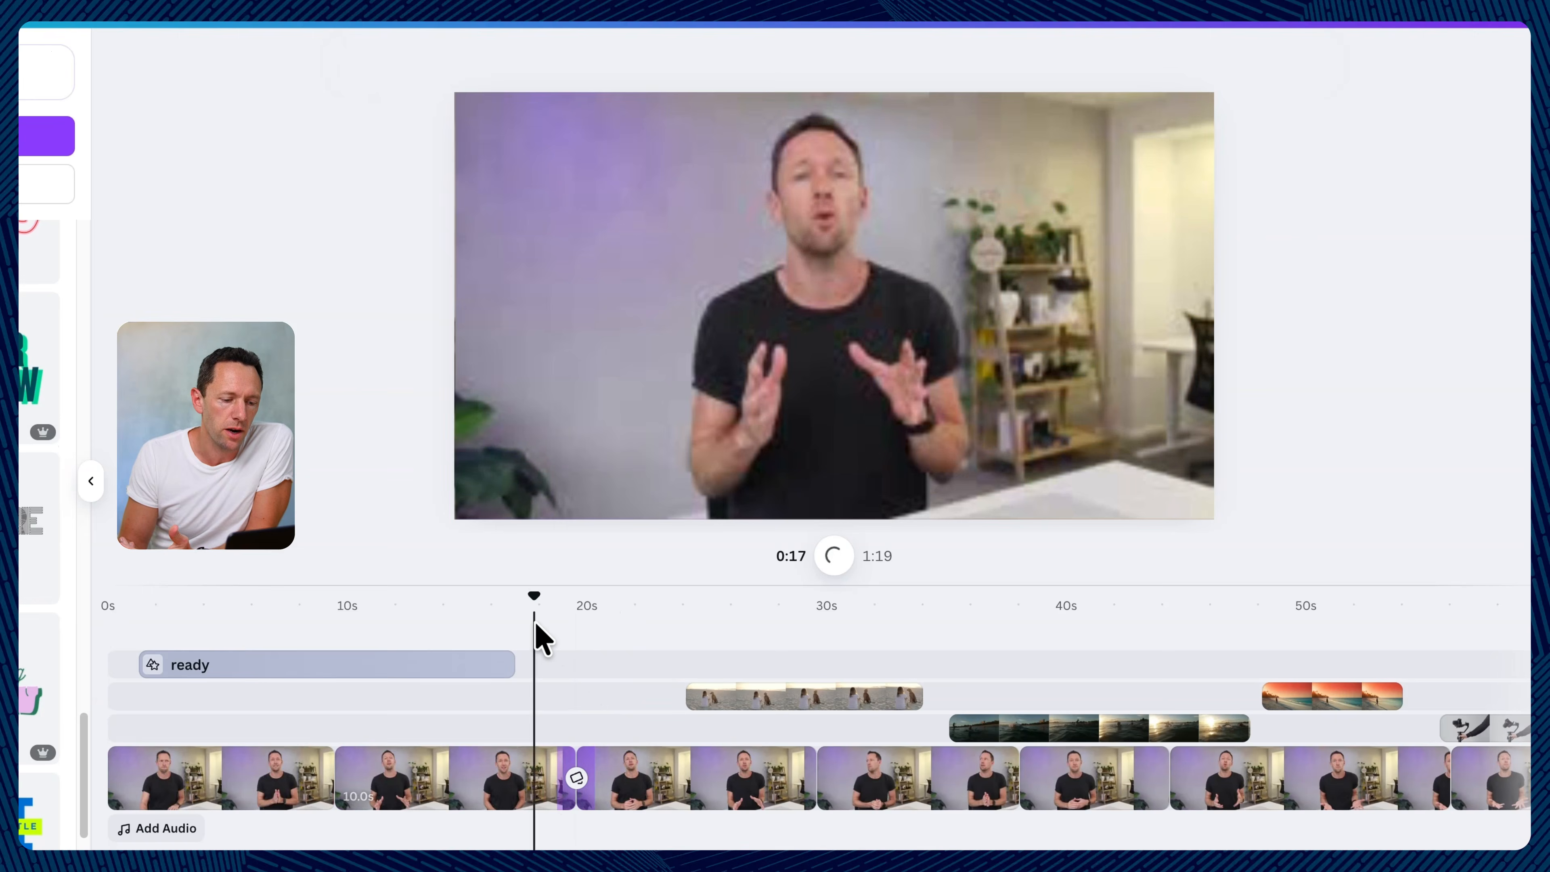
left_click(631, 627)
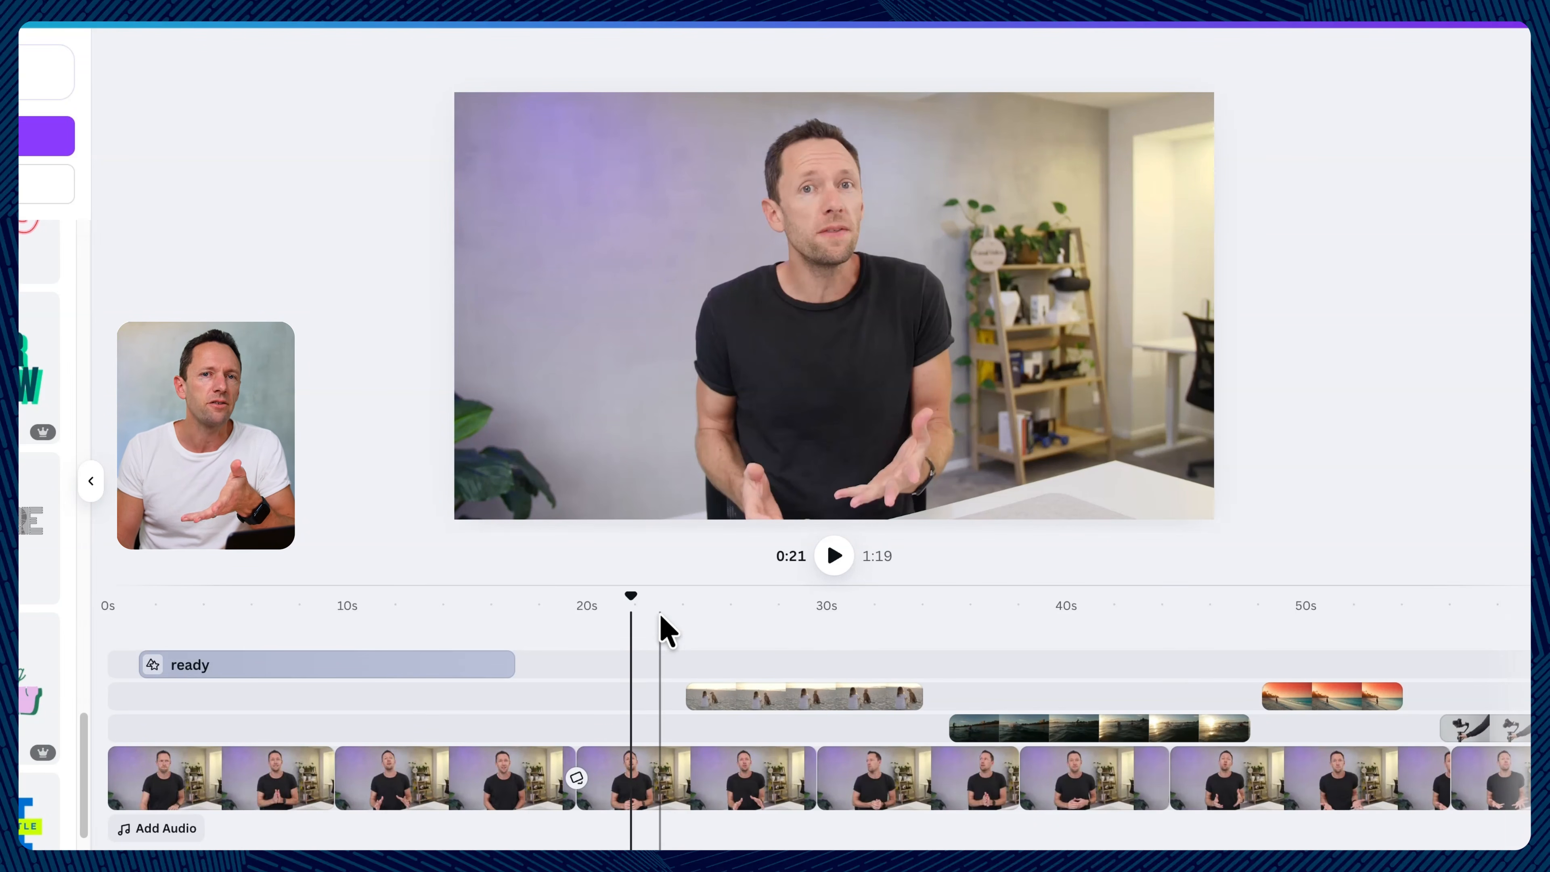
Step: Remove the Chop transition between the second and third talking-head clips
left_click(576, 778)
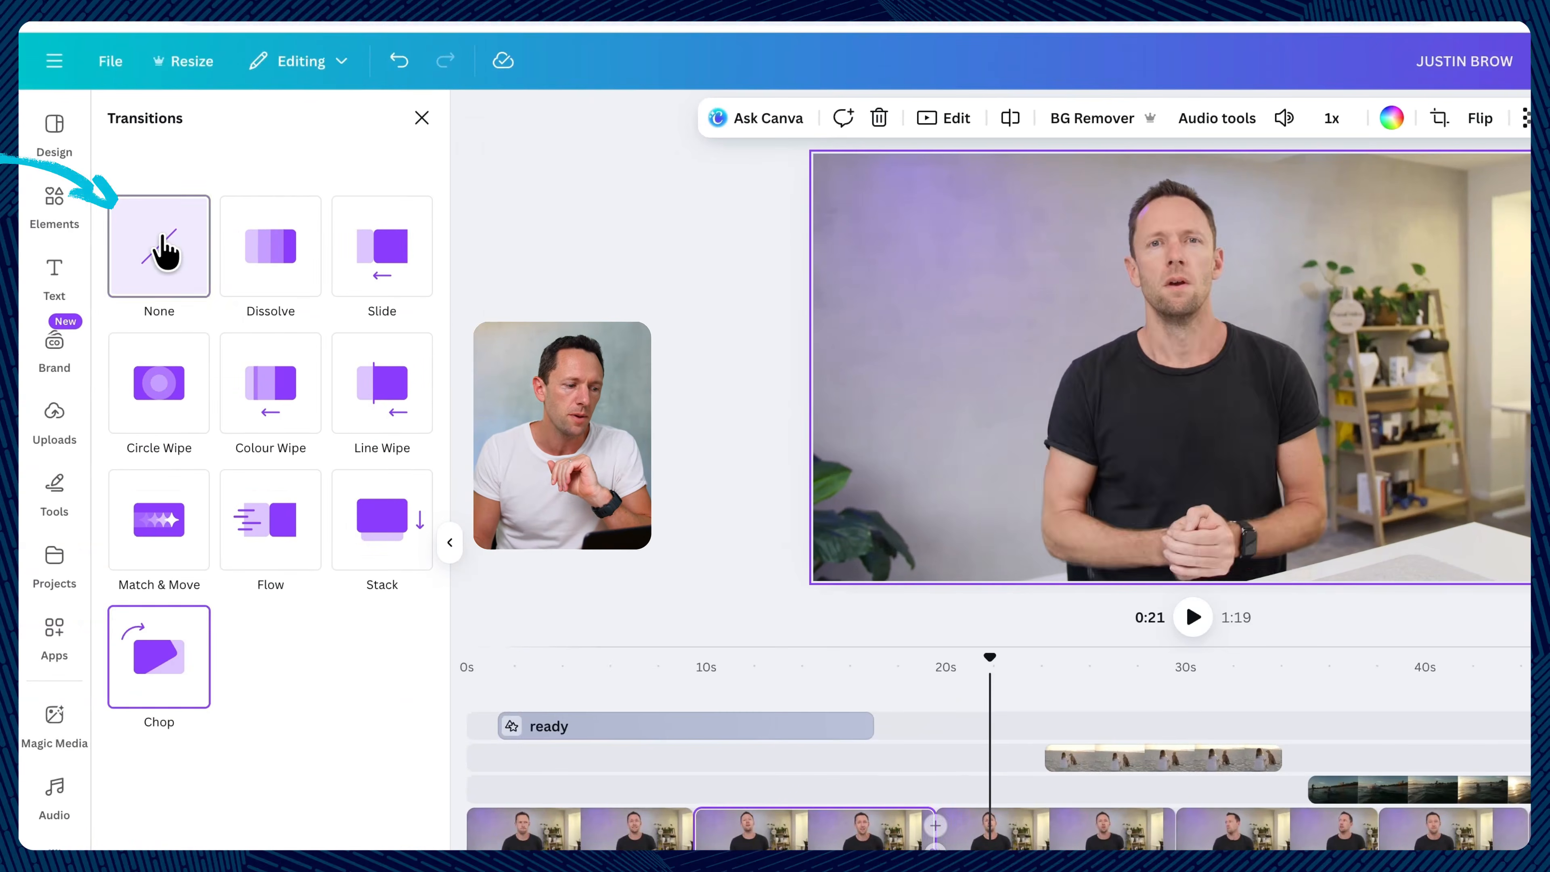
left_click(163, 249)
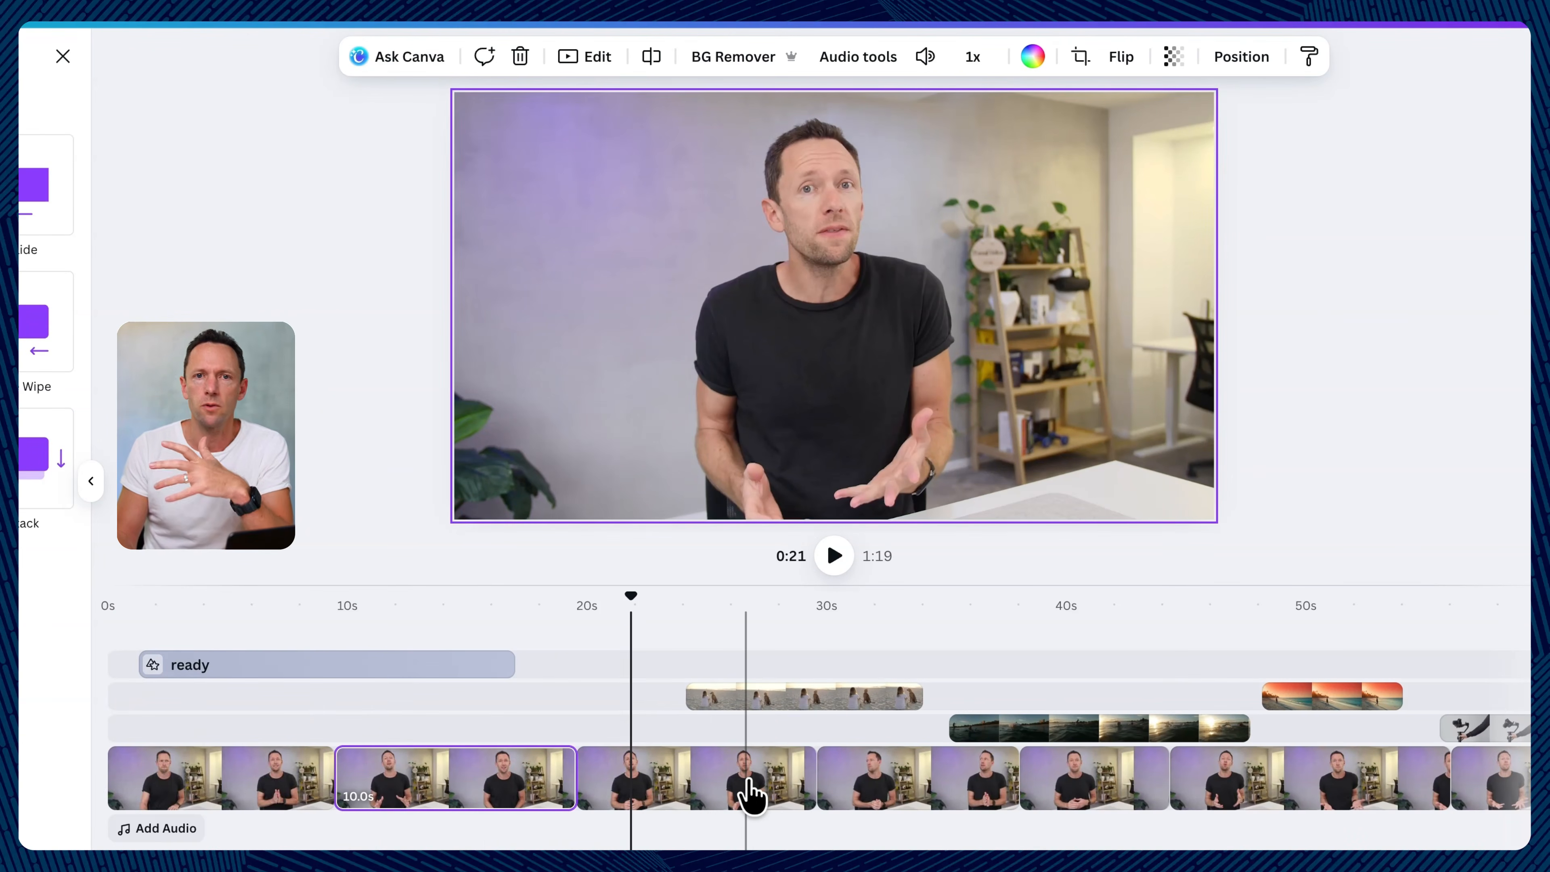
Step: Compare the presenter's framing in the second and third talking-head clips around the cut just before 0:20
left_click(647, 784)
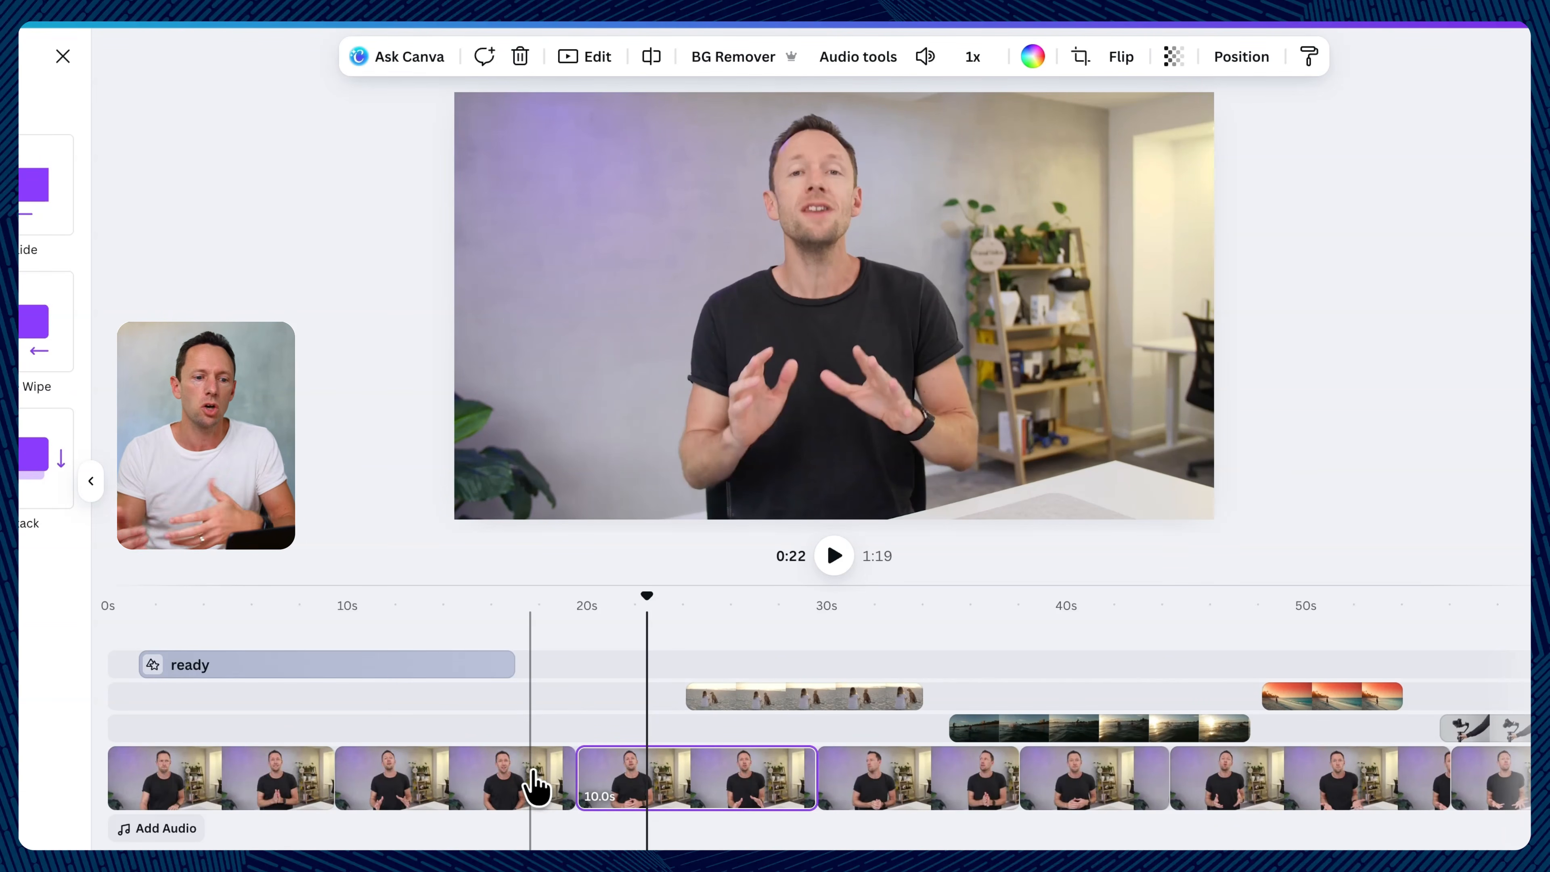
left_click(535, 787)
left_click(609, 791)
left_click(502, 794)
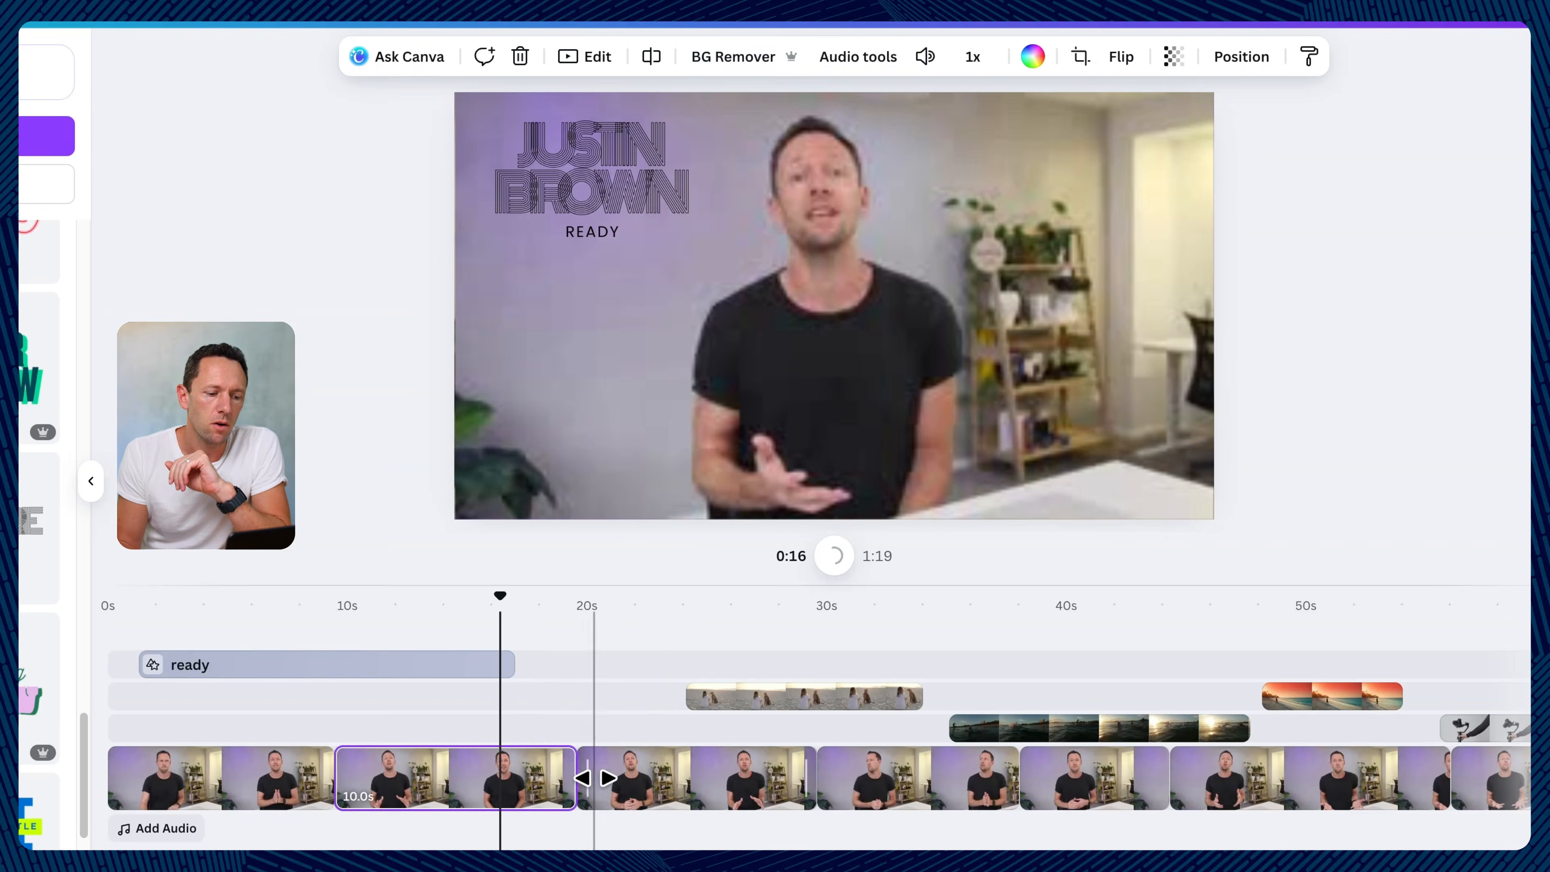
left_click(595, 788)
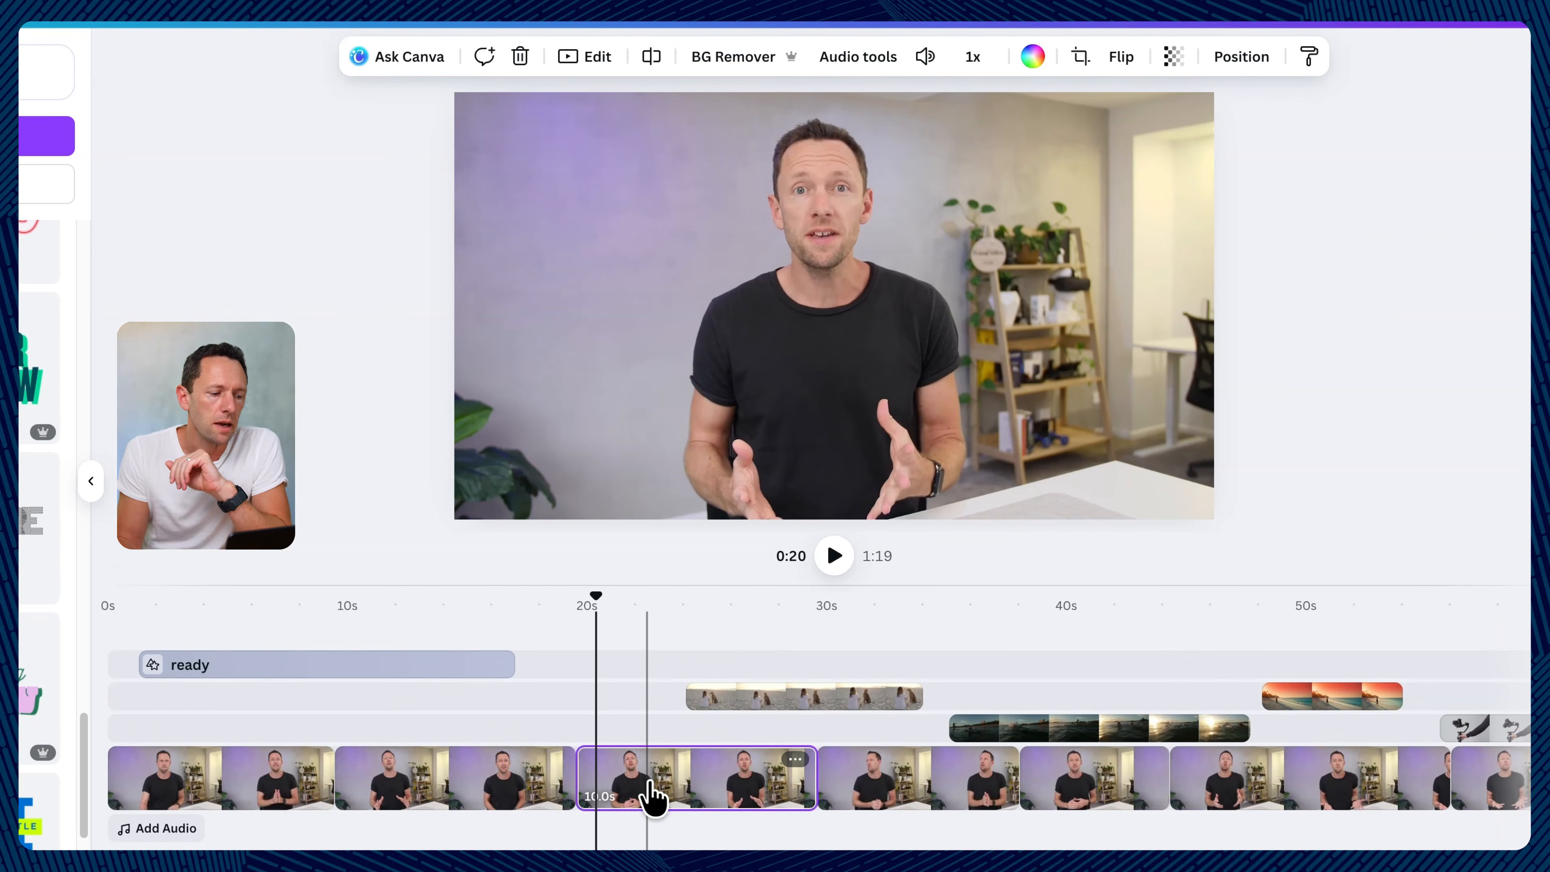
left_click(676, 785)
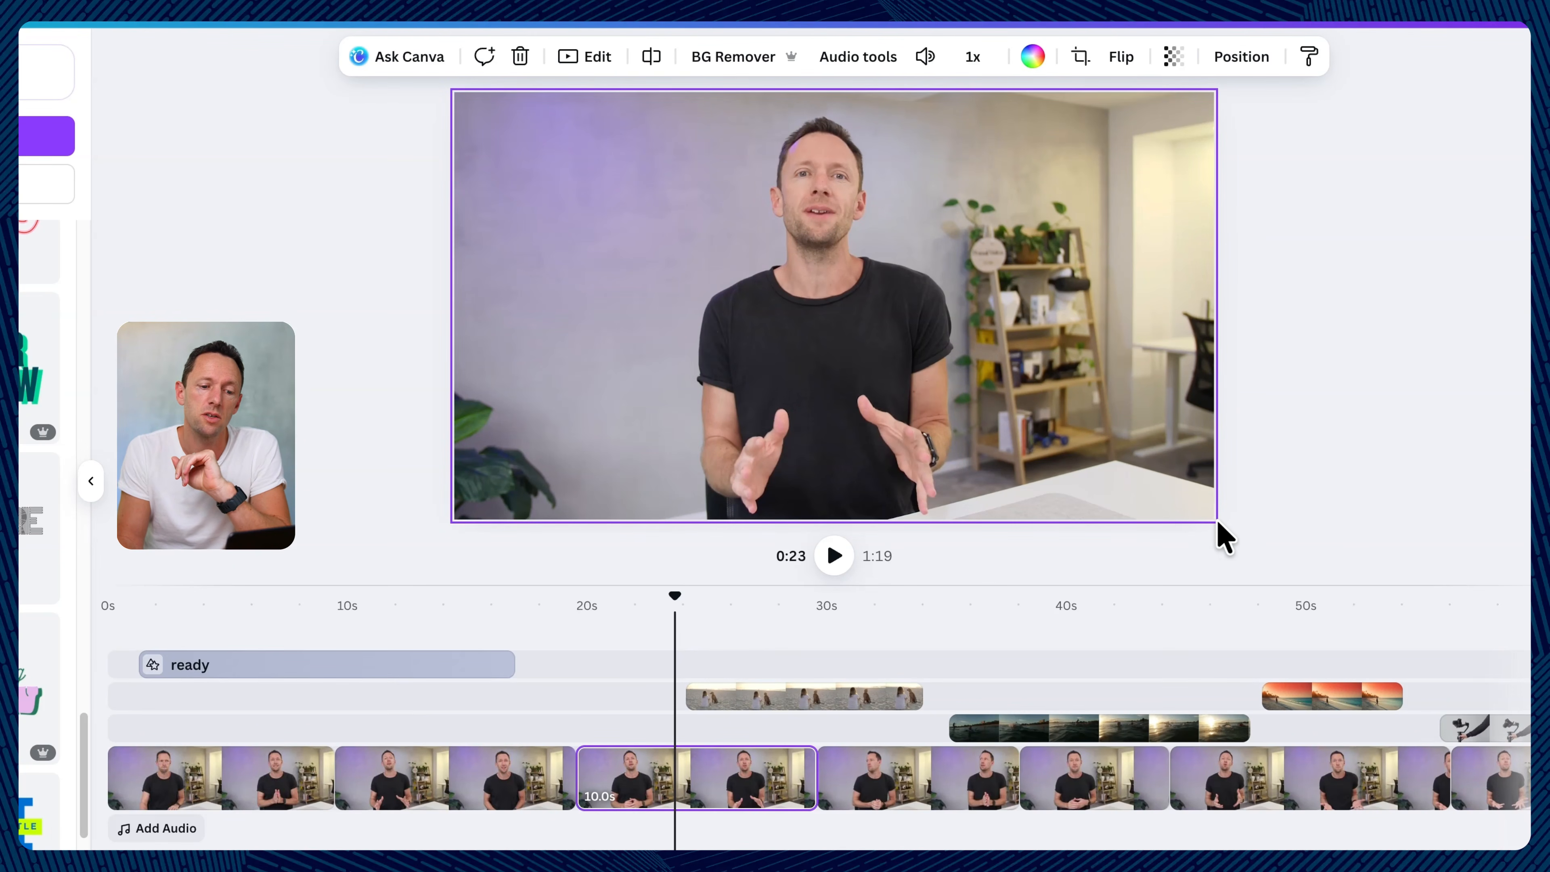
Step: Try shrinking the woman-and-dog beach overlay and moving it in the frame, and enlarge it back to fill the frame
left_click(720, 697)
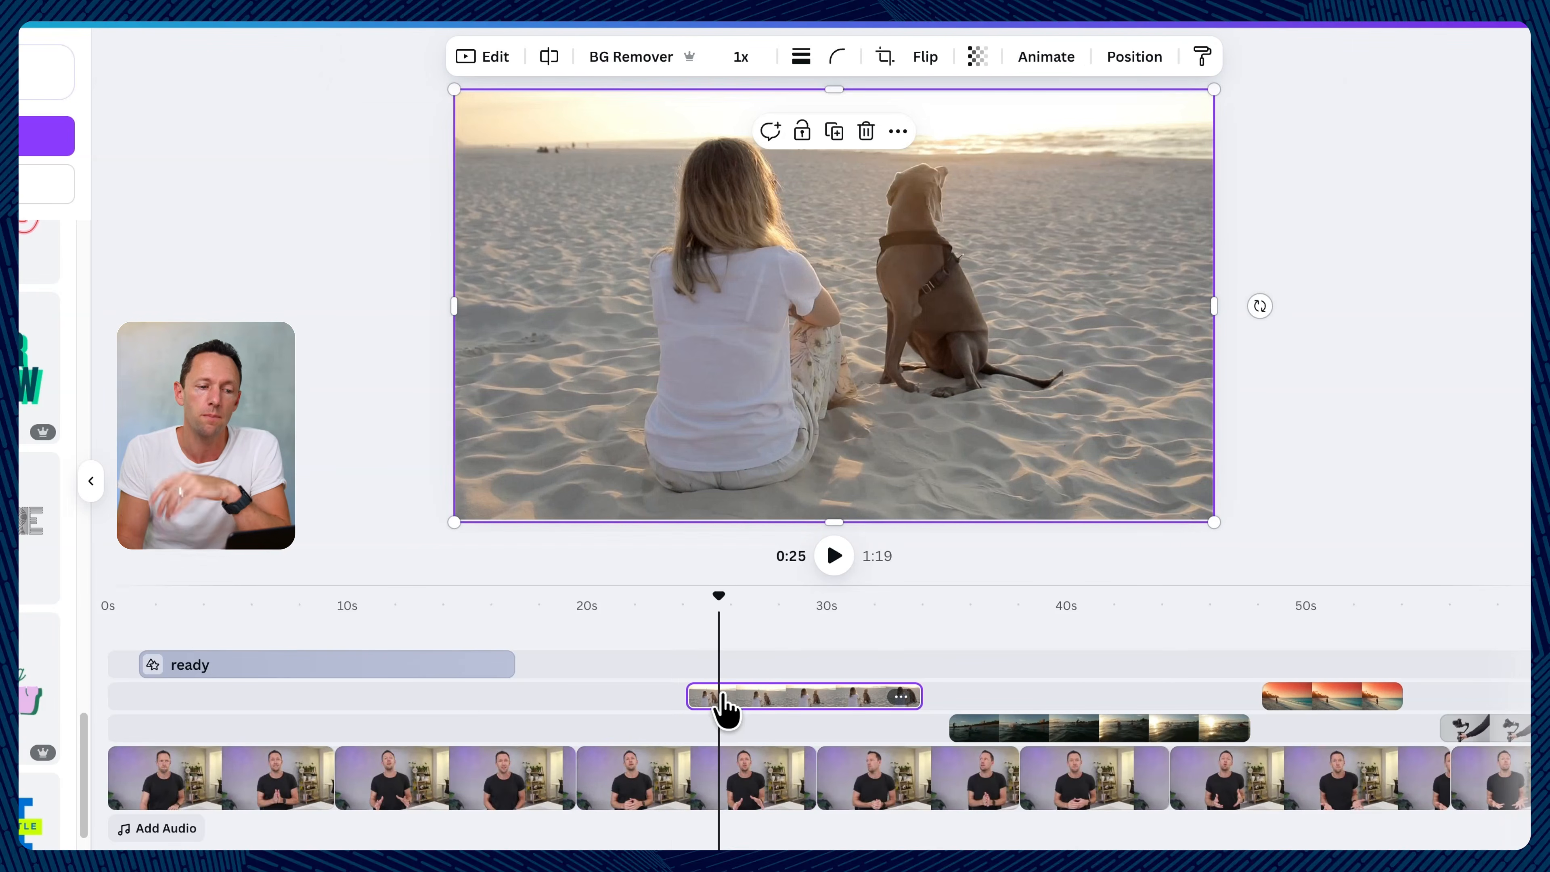
left_click_drag(1214, 524, 879, 332)
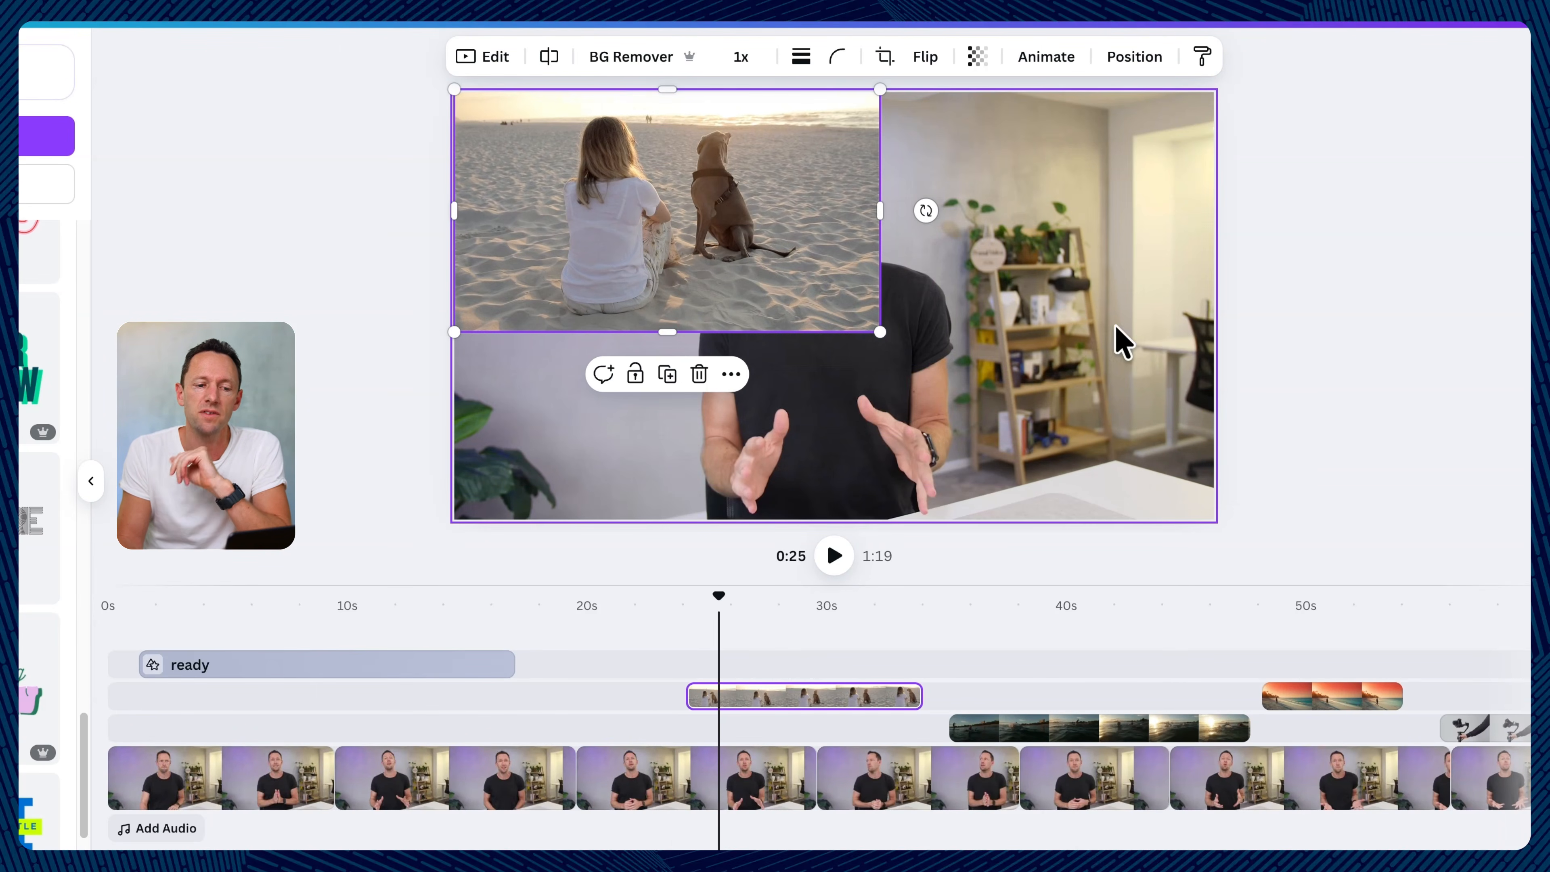
left_click_drag(688, 270, 787, 232)
left_click_drag(863, 333, 1237, 499)
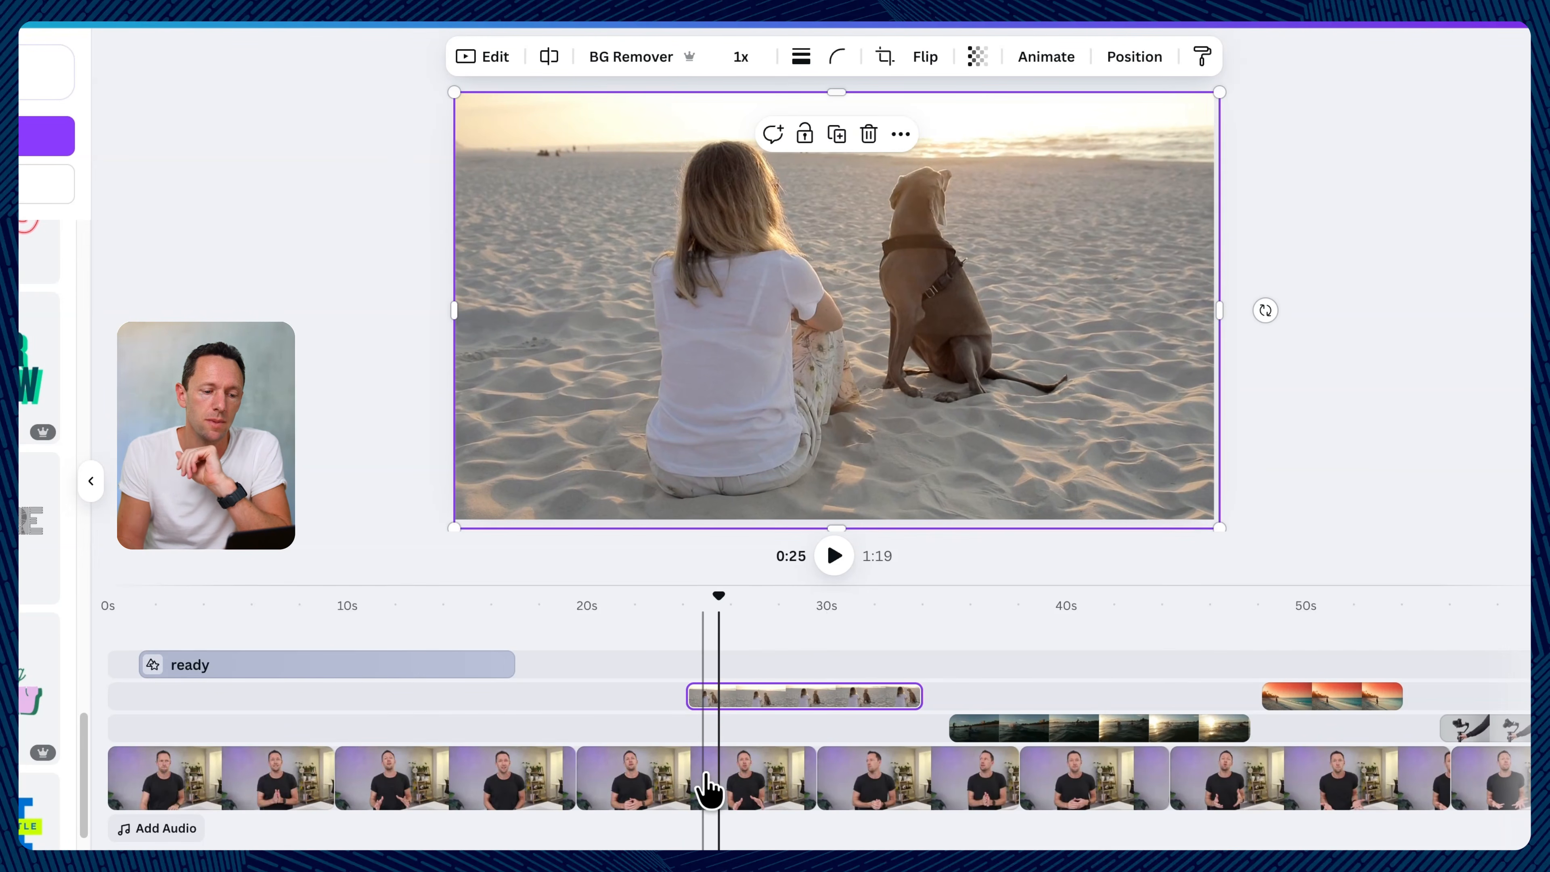
Step: Try zooming in the third talking-head clip with Crop, check it across the preceding cut, and undo the crop
left_click(706, 787)
left_click(655, 788)
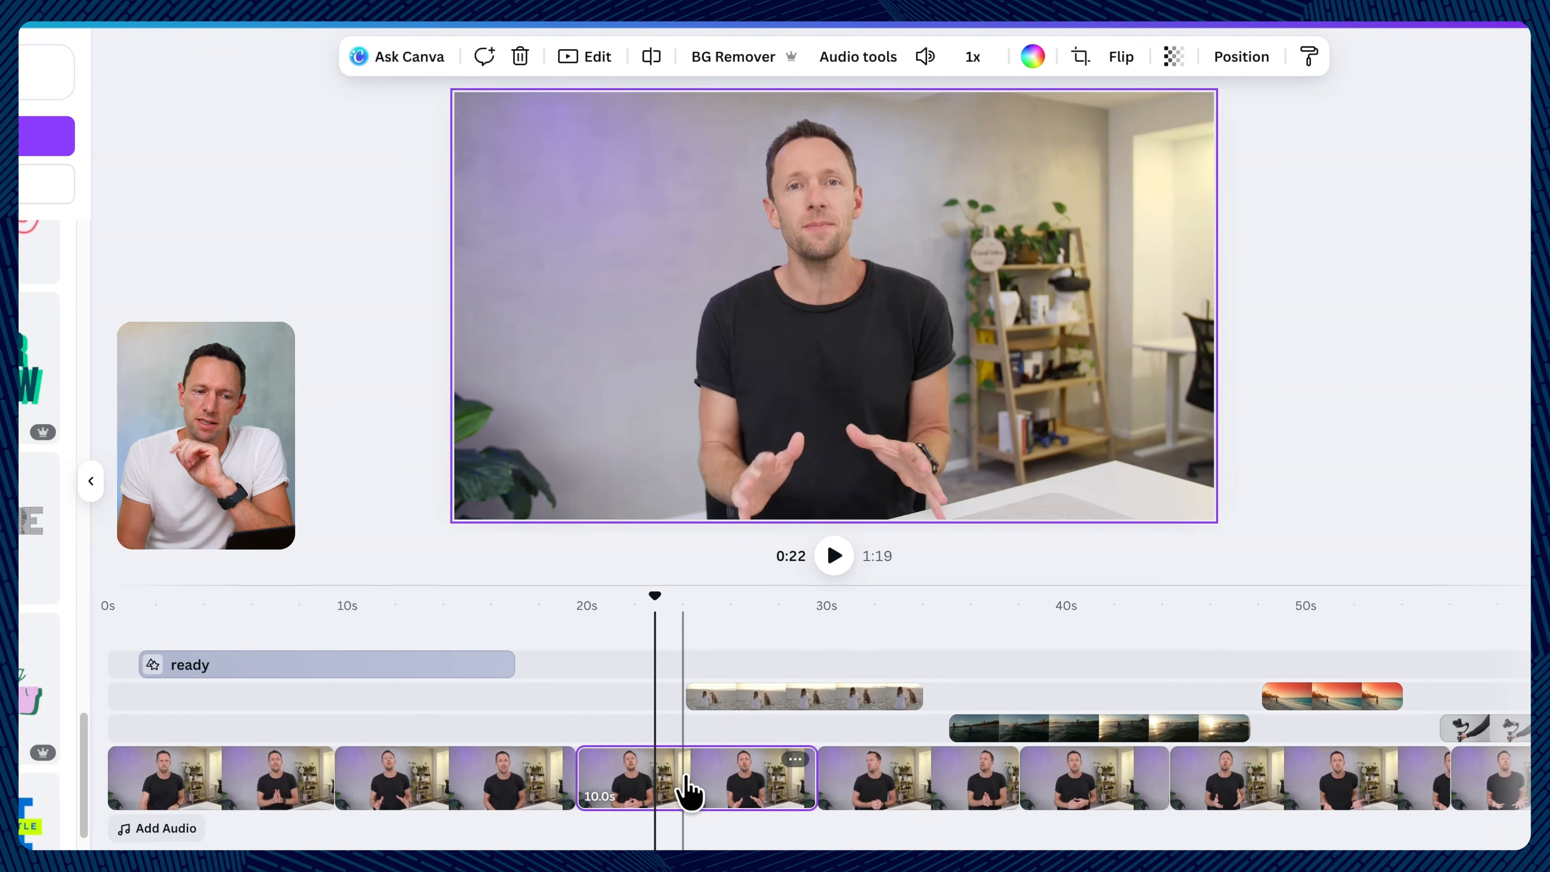
left_click(683, 790)
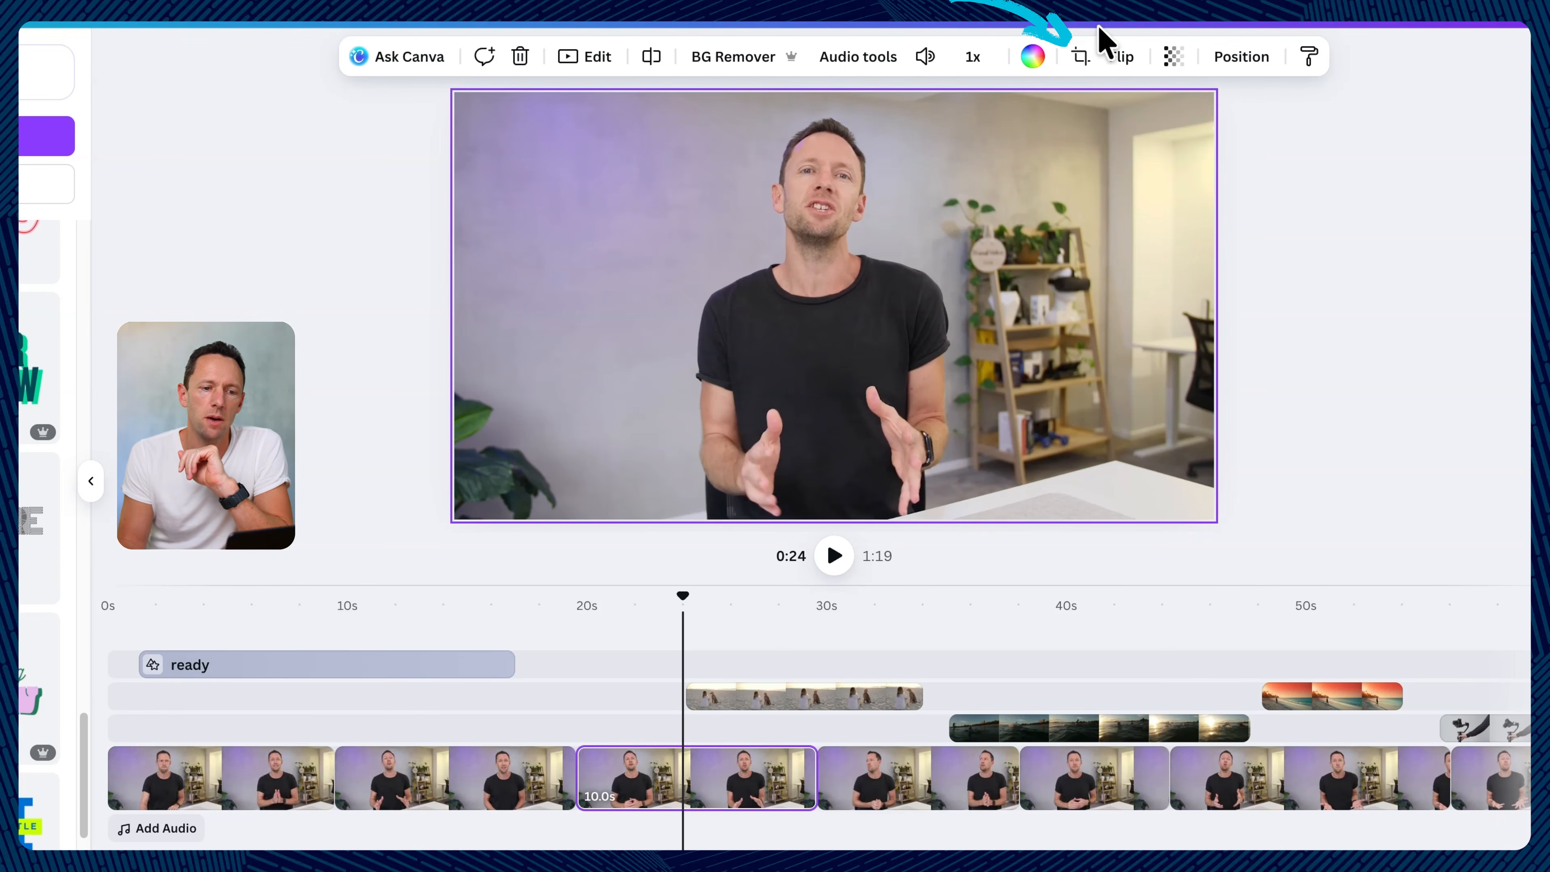
left_click(1080, 61)
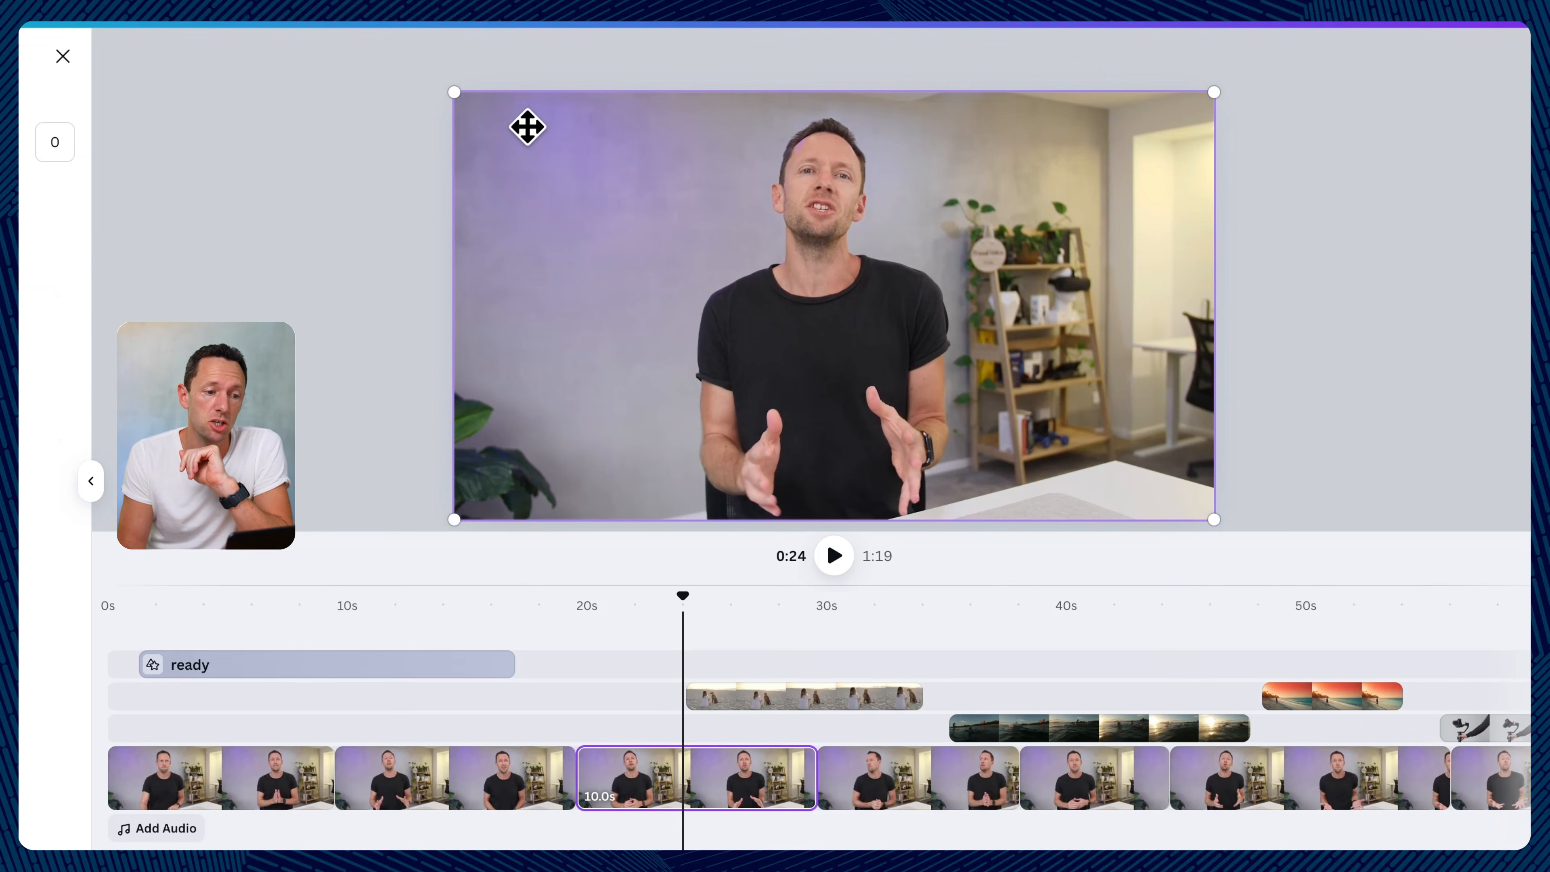
left_click_drag(459, 94, 396, 59)
left_click_drag(1214, 519, 1246, 545)
left_click_drag(1182, 414, 1208, 442)
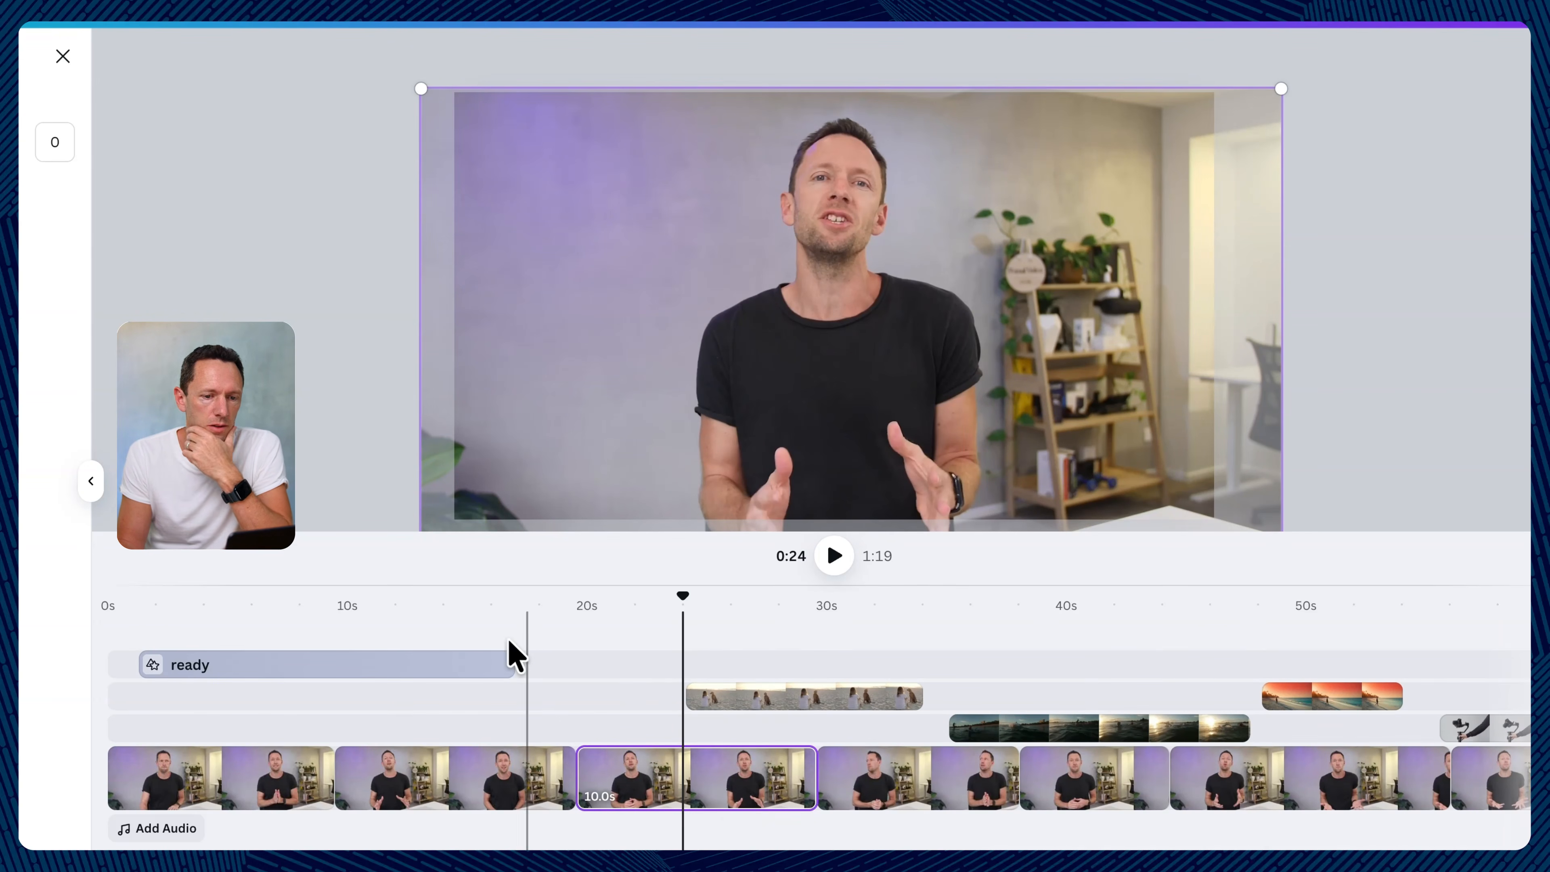
left_click(537, 607)
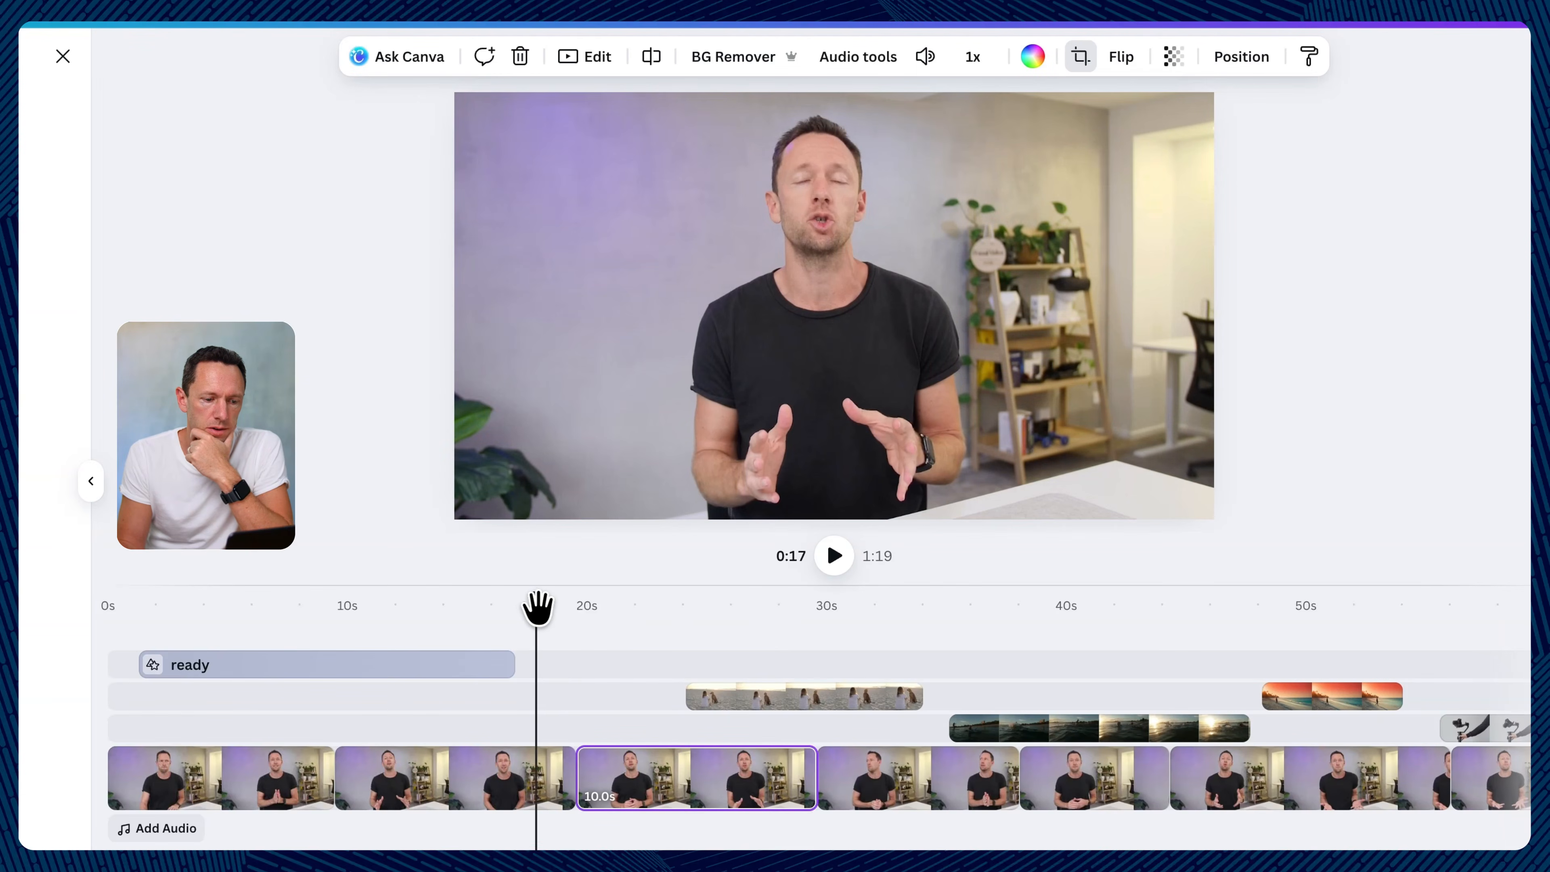
left_click(618, 607)
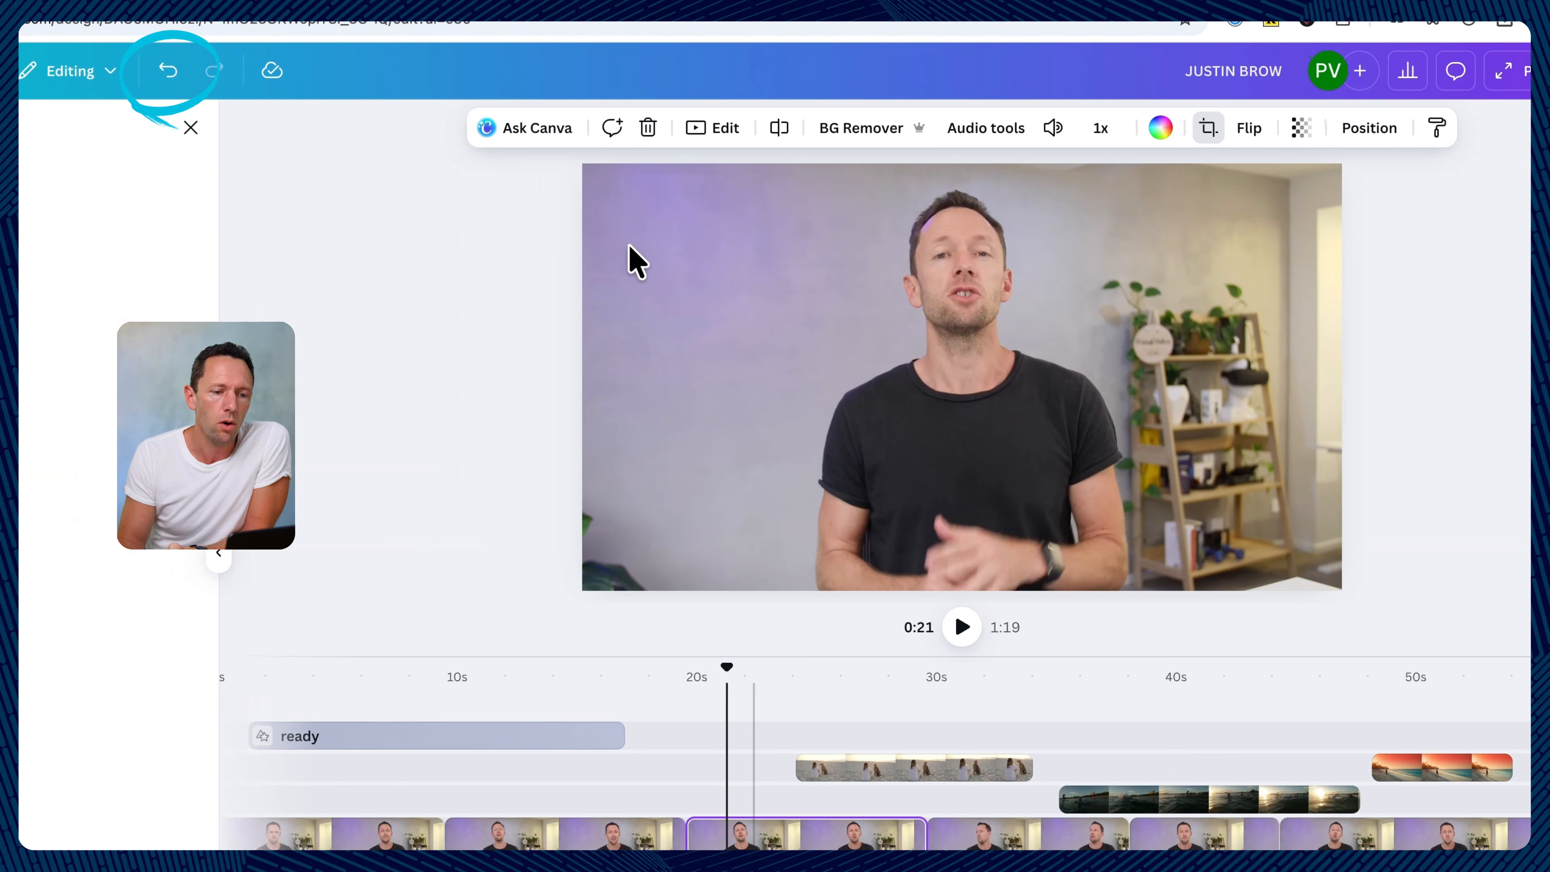
left_click(168, 76)
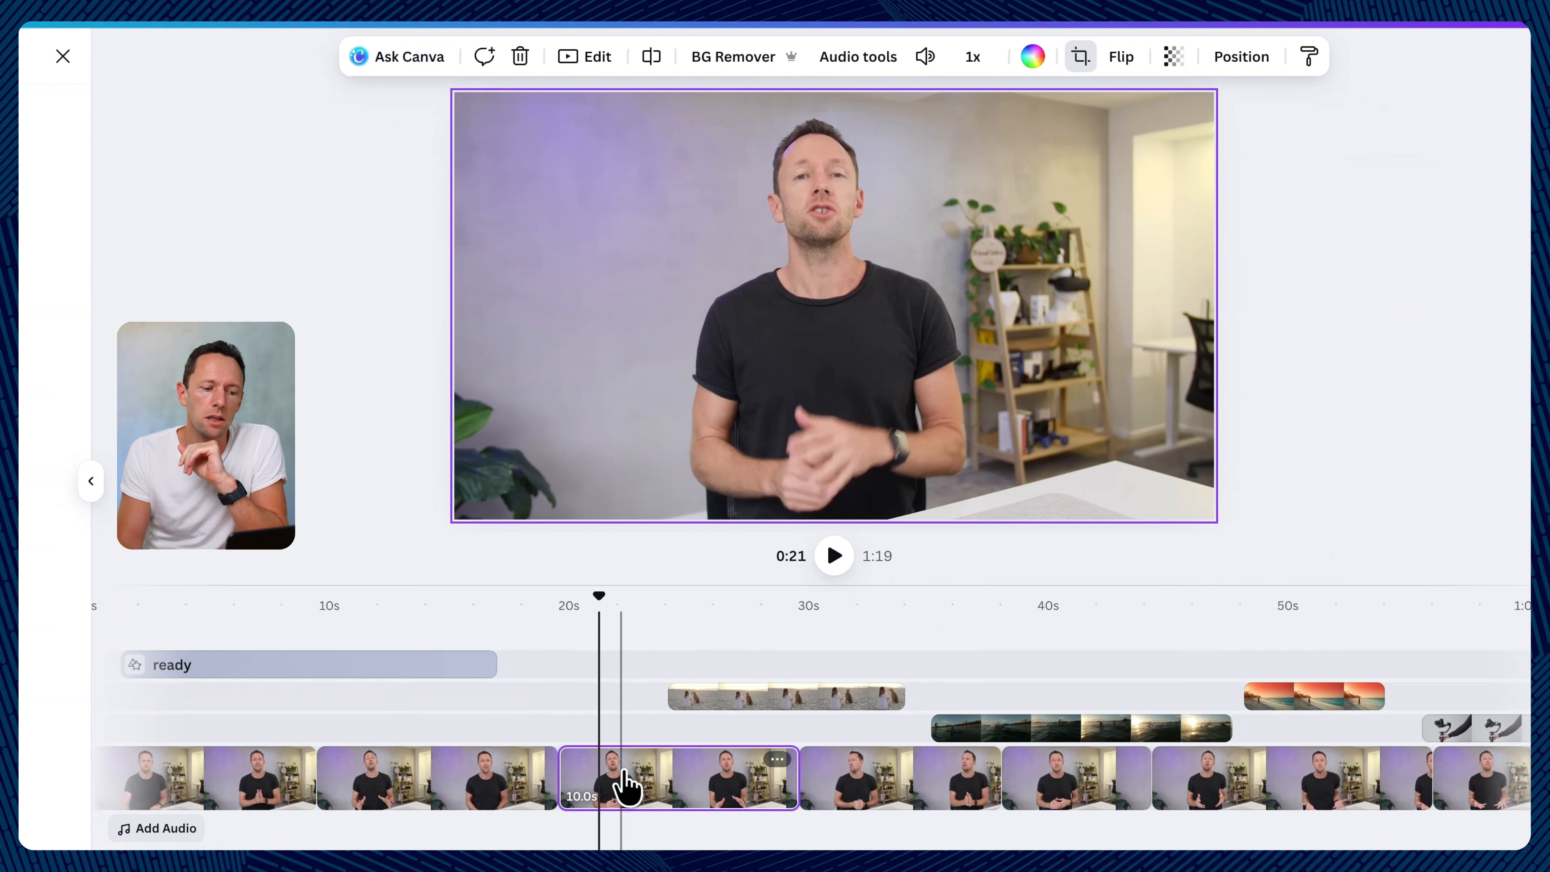
Step: Detach the third talking-head clip's video from the background and insert a 10-second blank clip beneath it
right_click(652, 785)
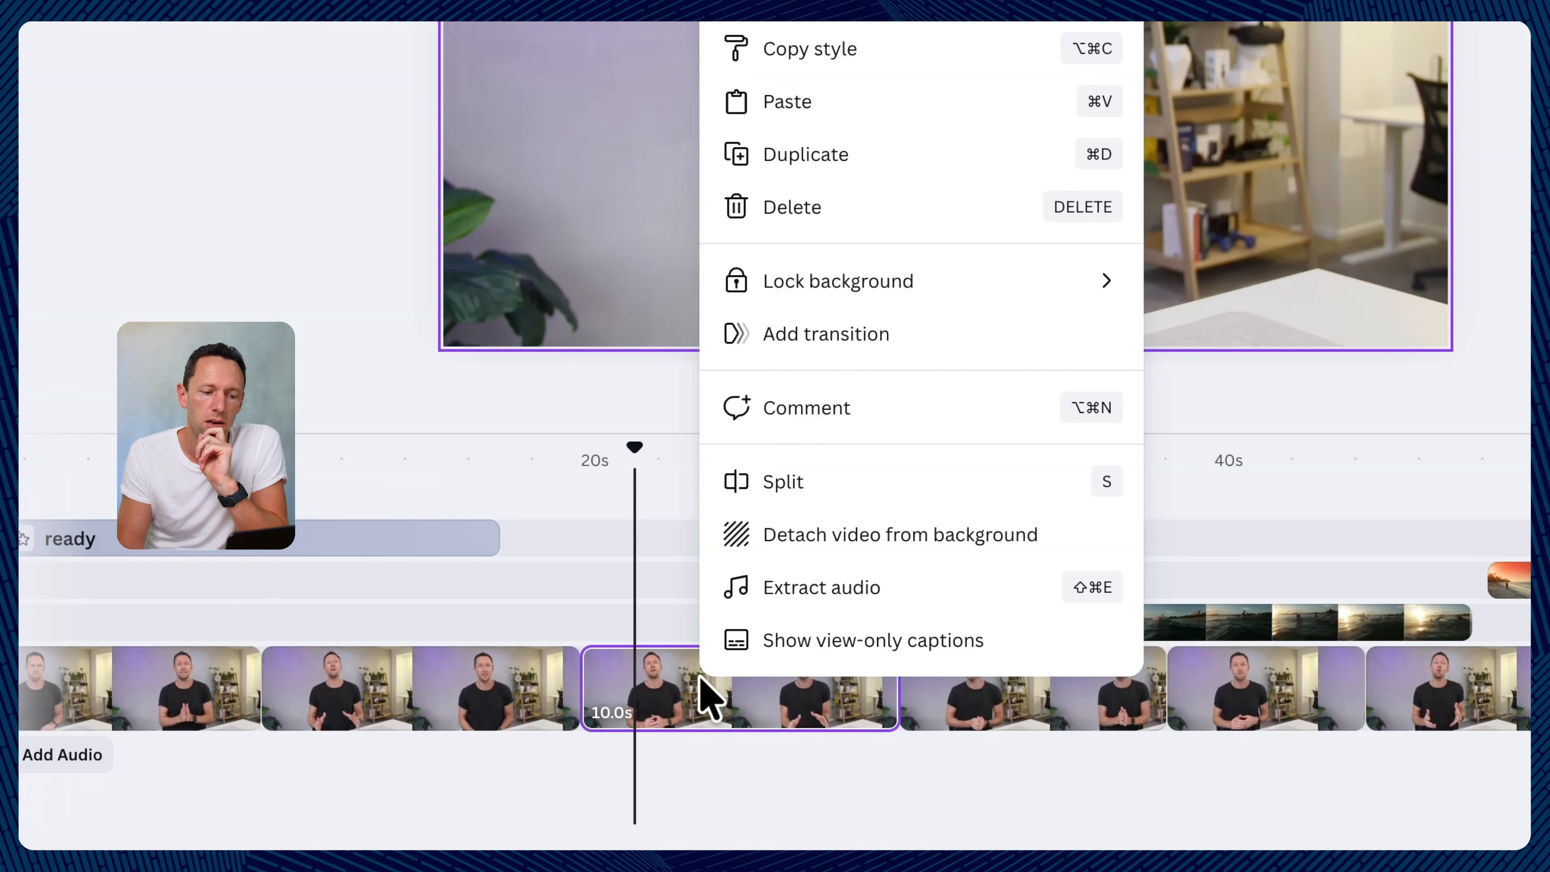
left_click(918, 535)
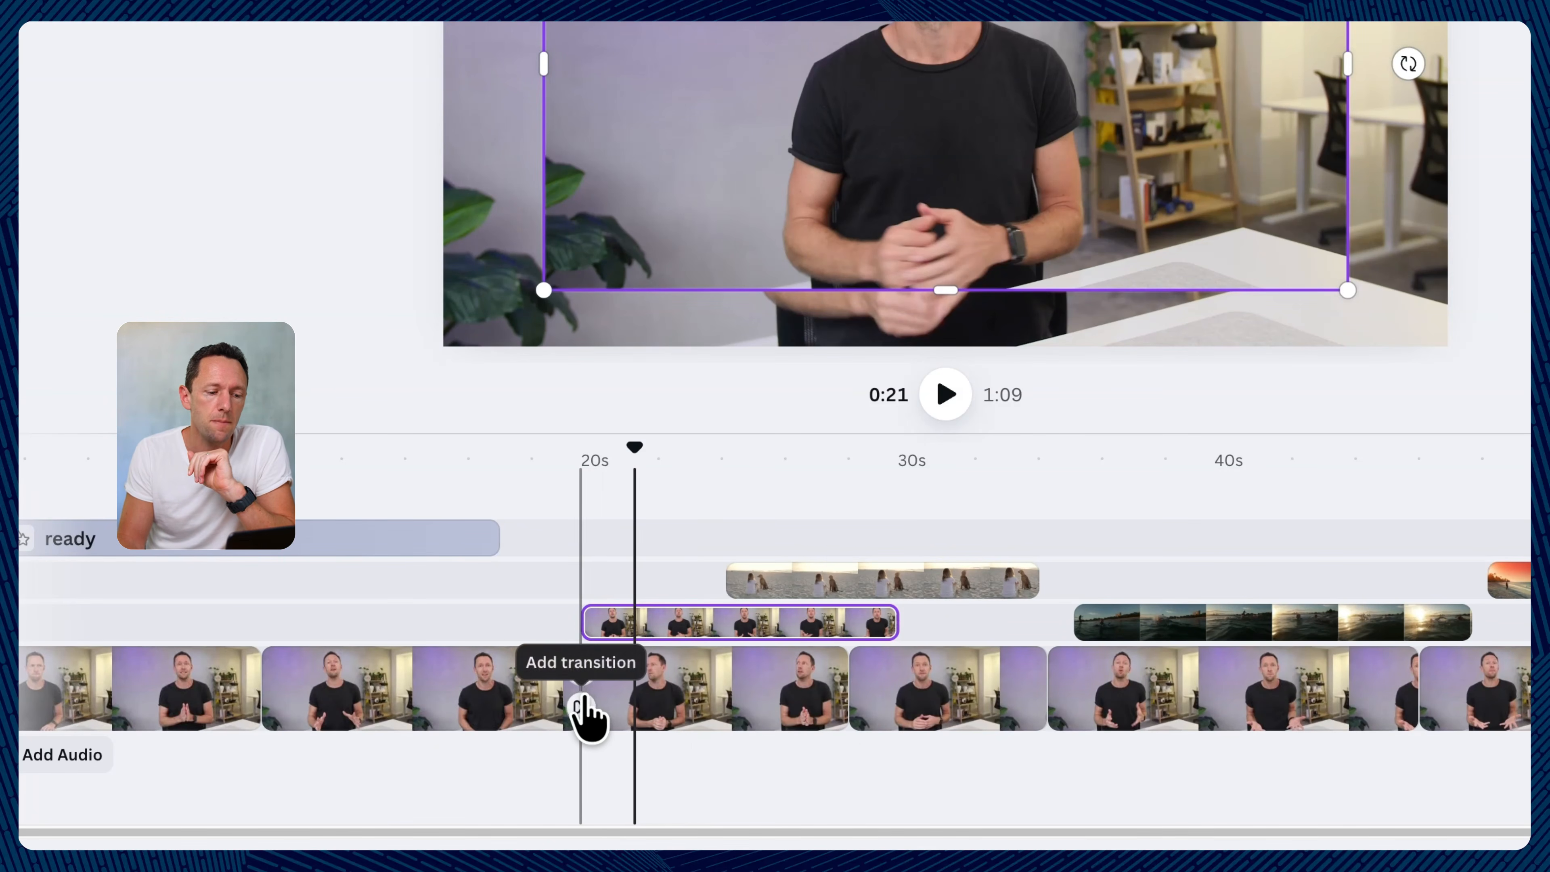
left_click(582, 670)
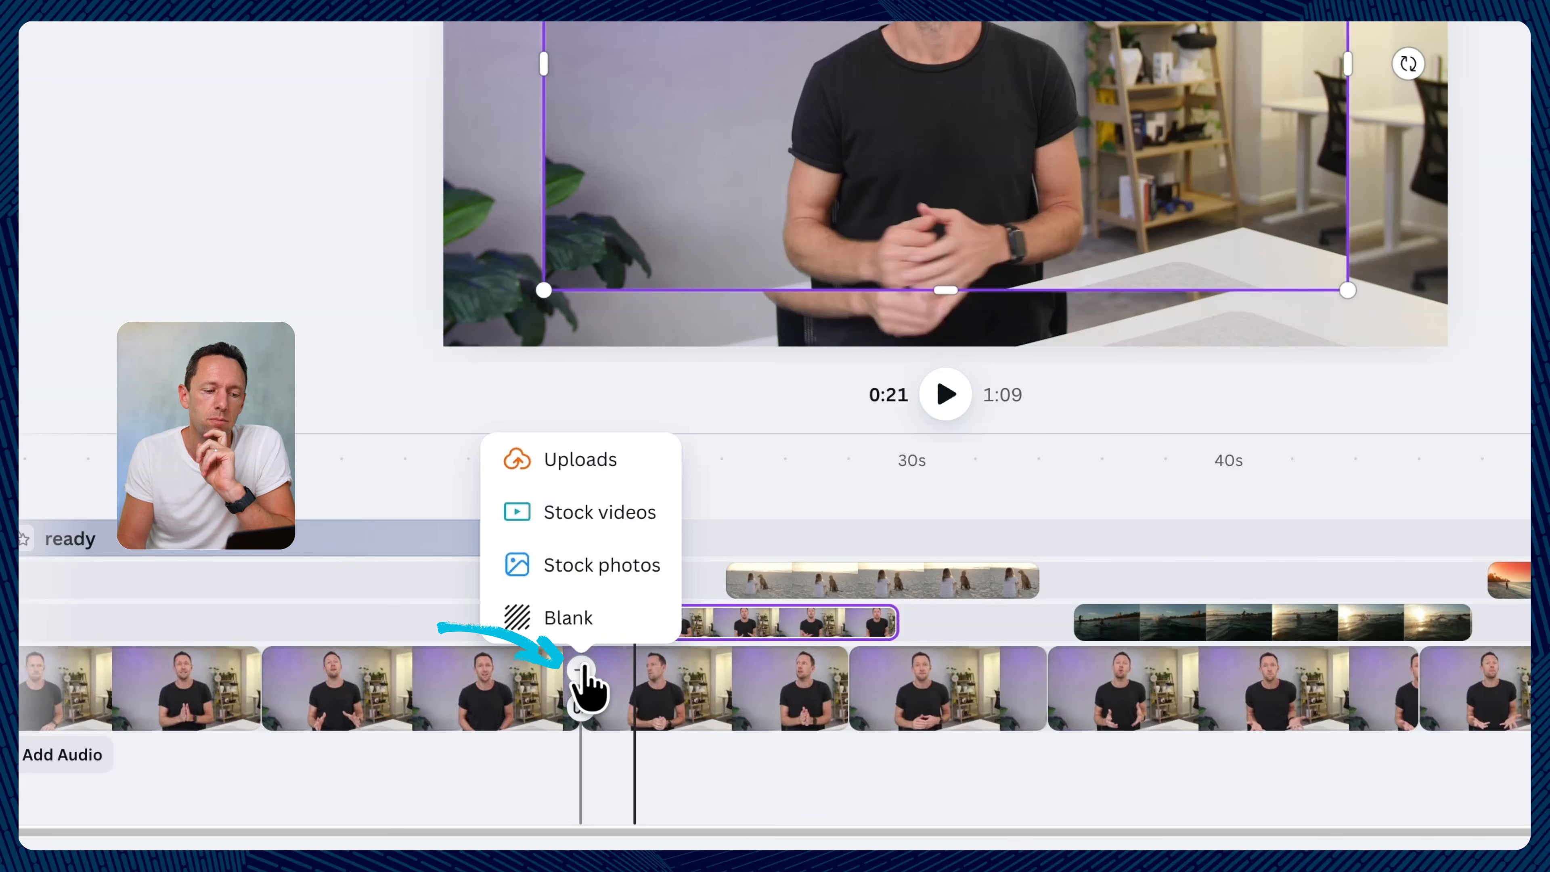
left_click(597, 630)
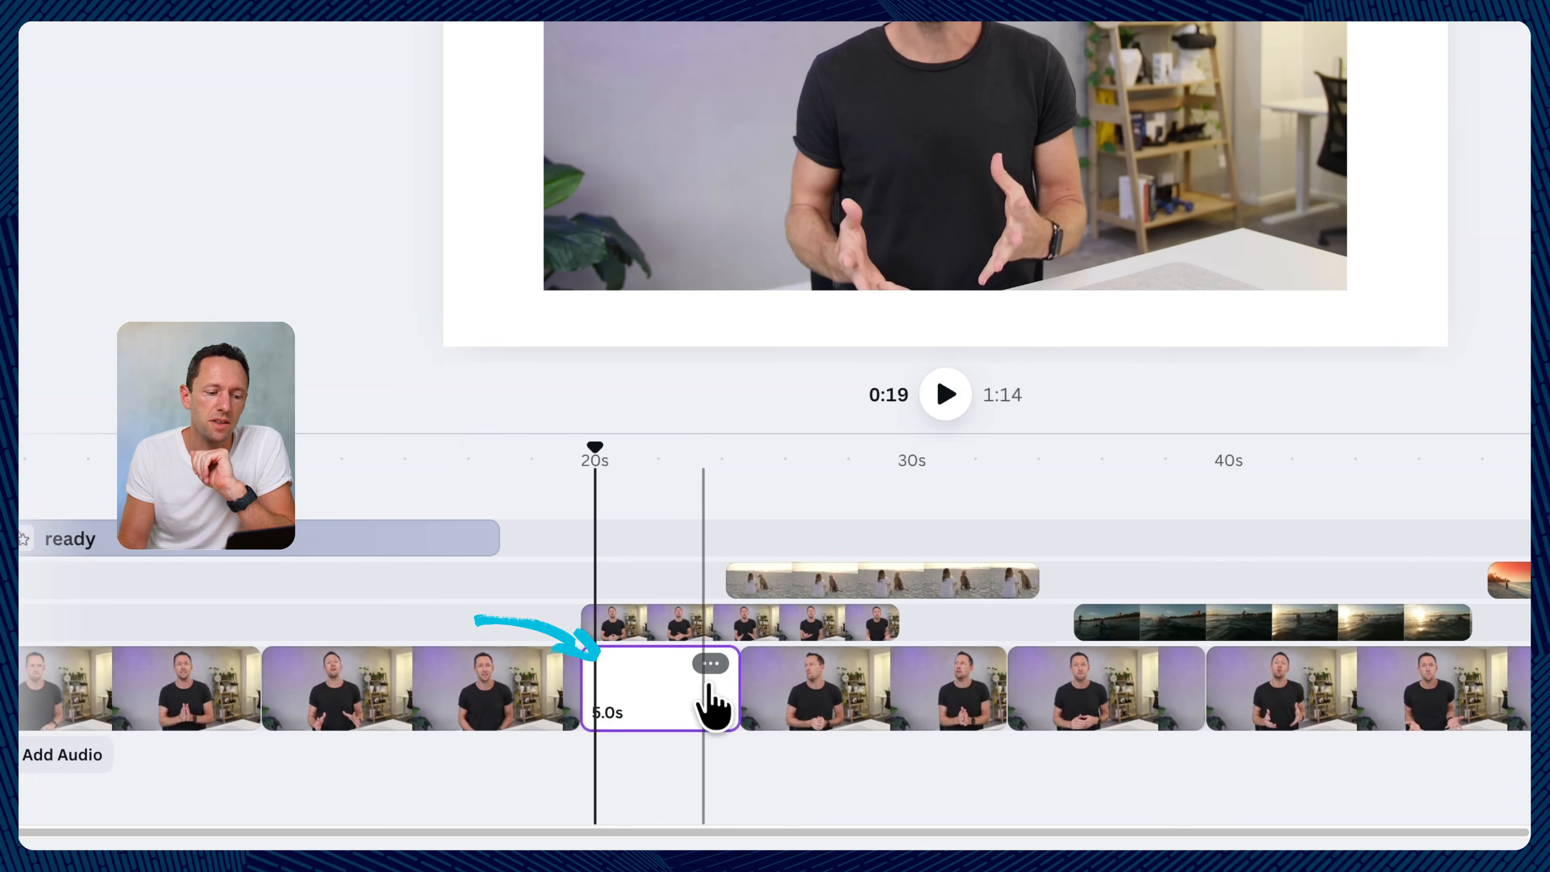
left_click_drag(736, 702, 892, 701)
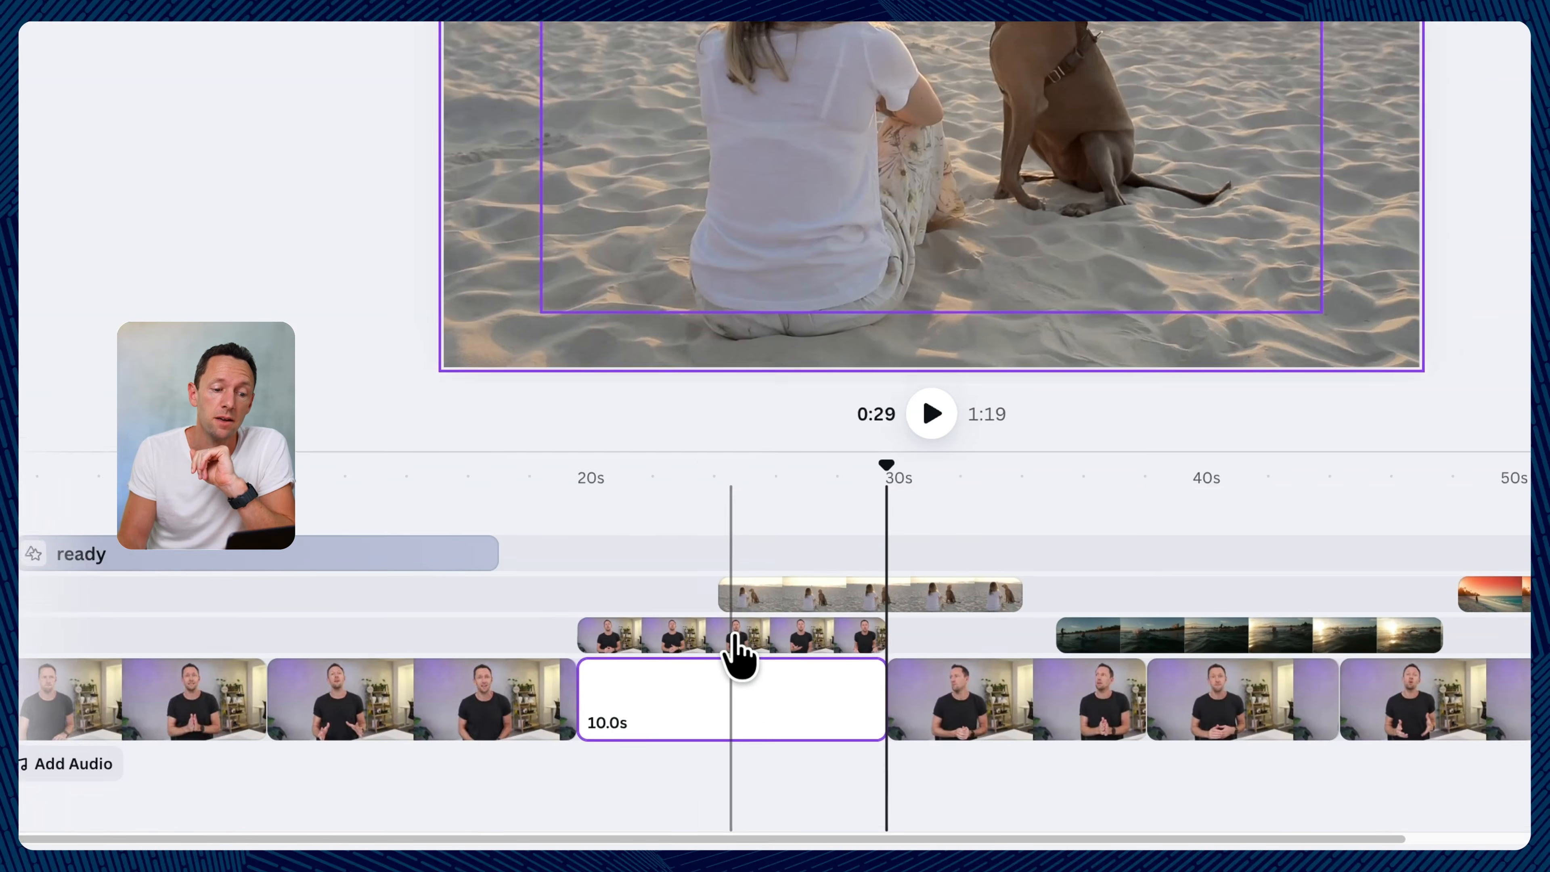
Step: Enlarge the detached talking-head clip slightly beyond the frame edges and reposition it to keep the presenter near the center
left_click(740, 630)
left_click(676, 472)
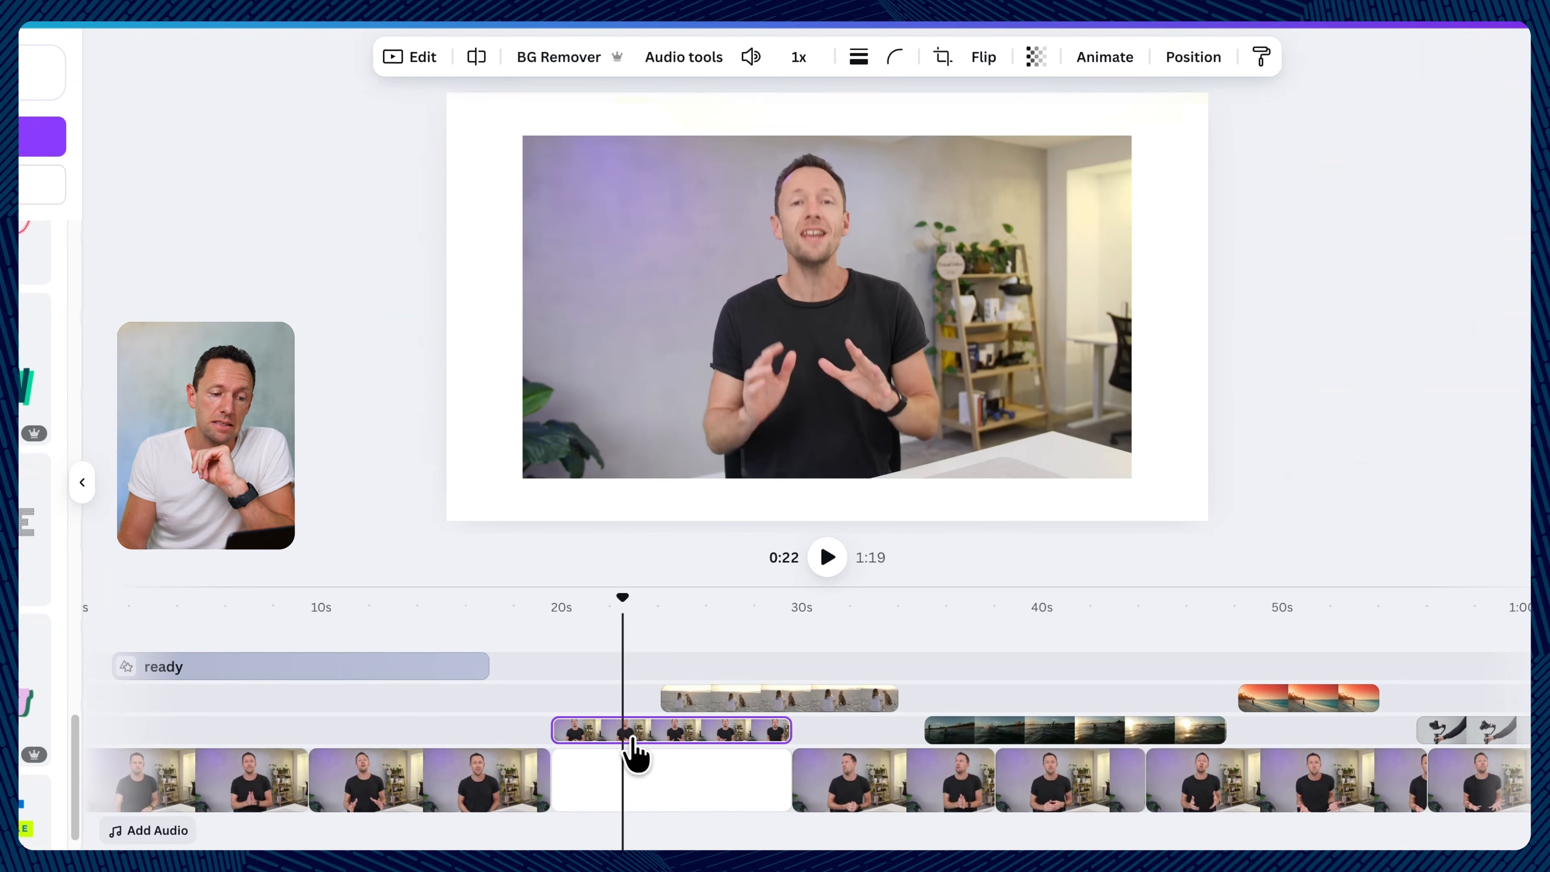
left_click(578, 309)
left_click_drag(523, 136, 447, 93)
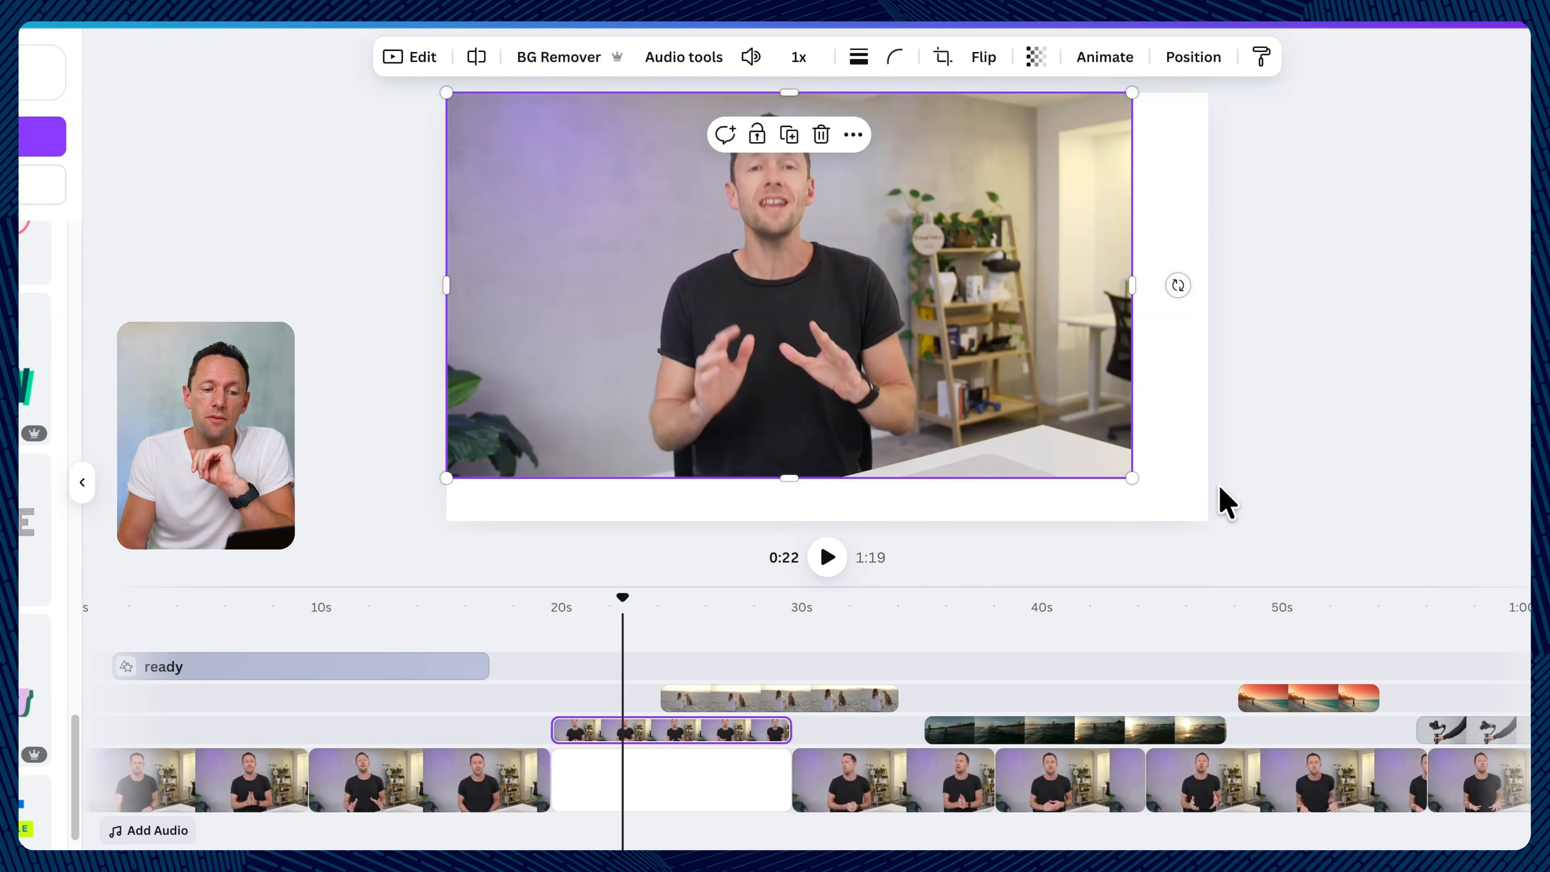
left_click_drag(1133, 479, 1202, 517)
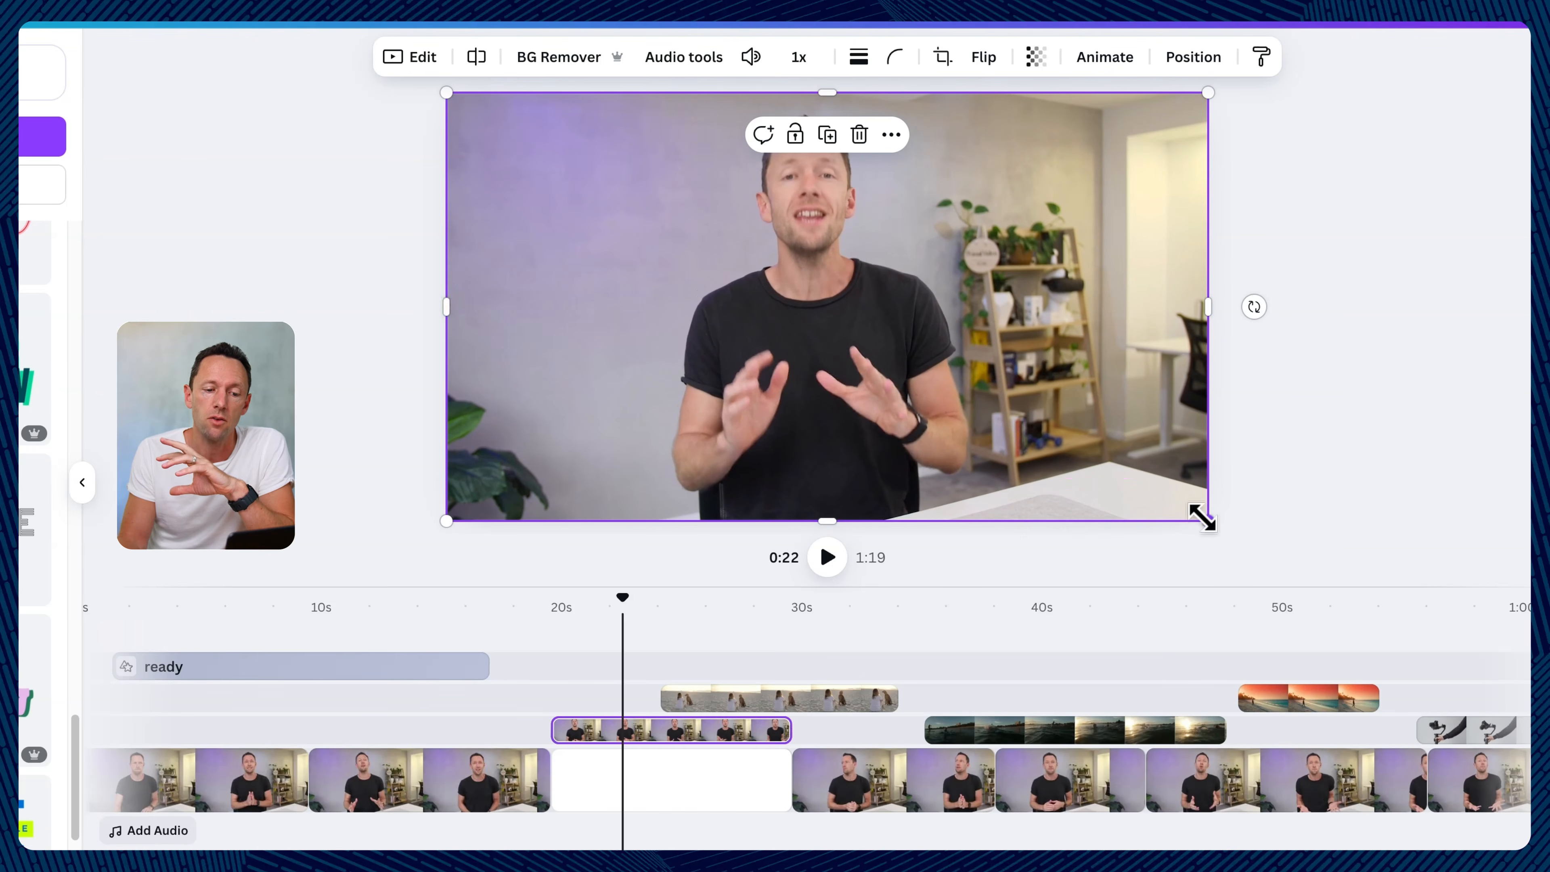
left_click_drag(438, 96, 390, 76)
left_click_drag(942, 335, 965, 354)
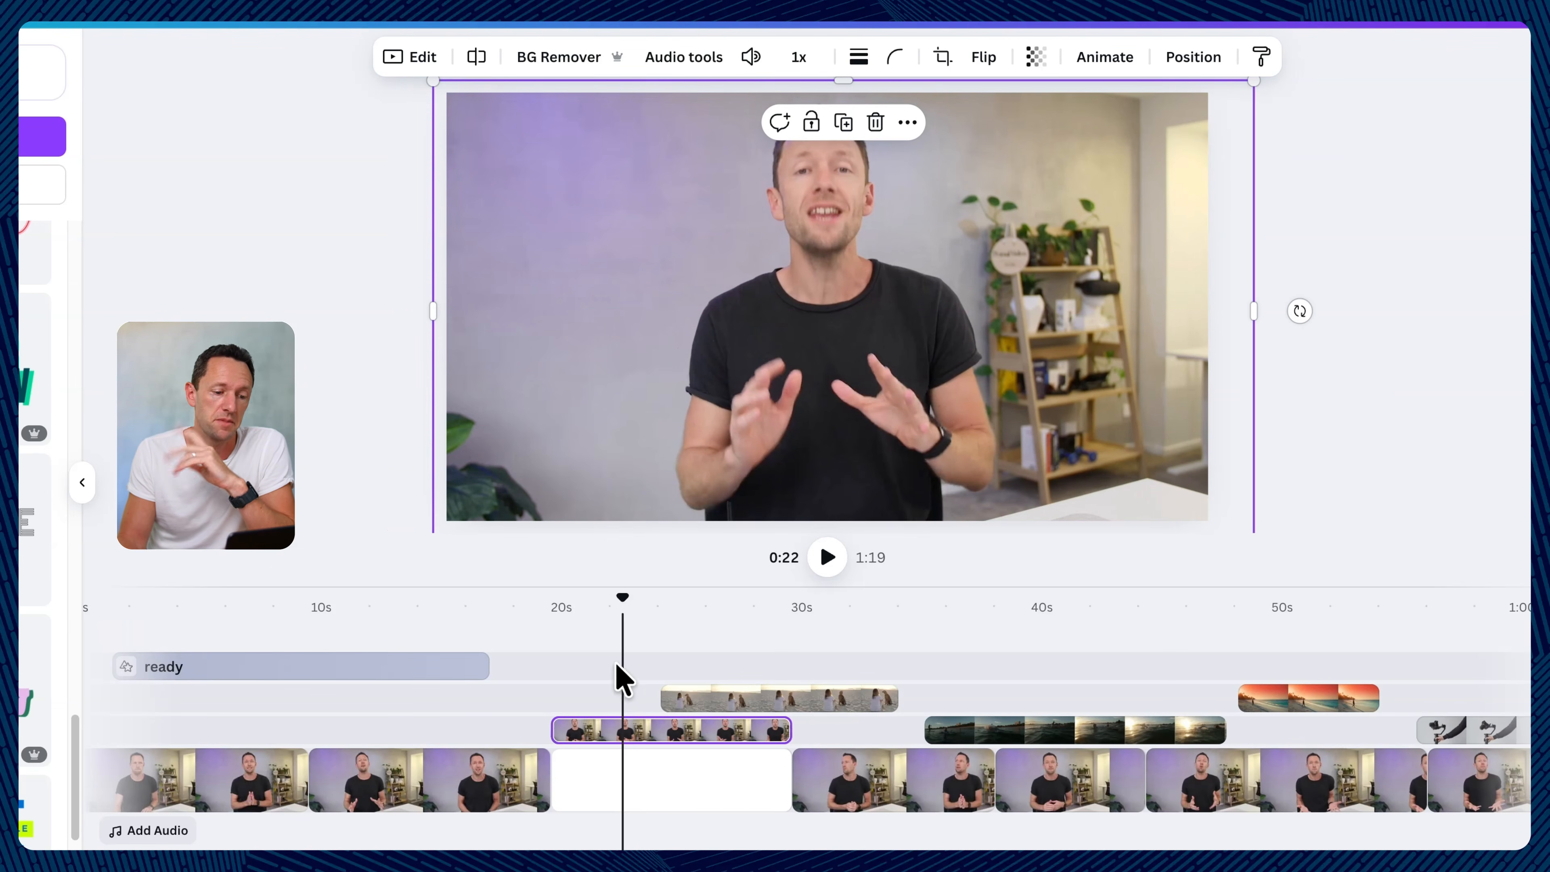
Step: Review the cut into the enlarged talking-head clip and the woman-and-dog beach overlay above it
left_click(535, 625)
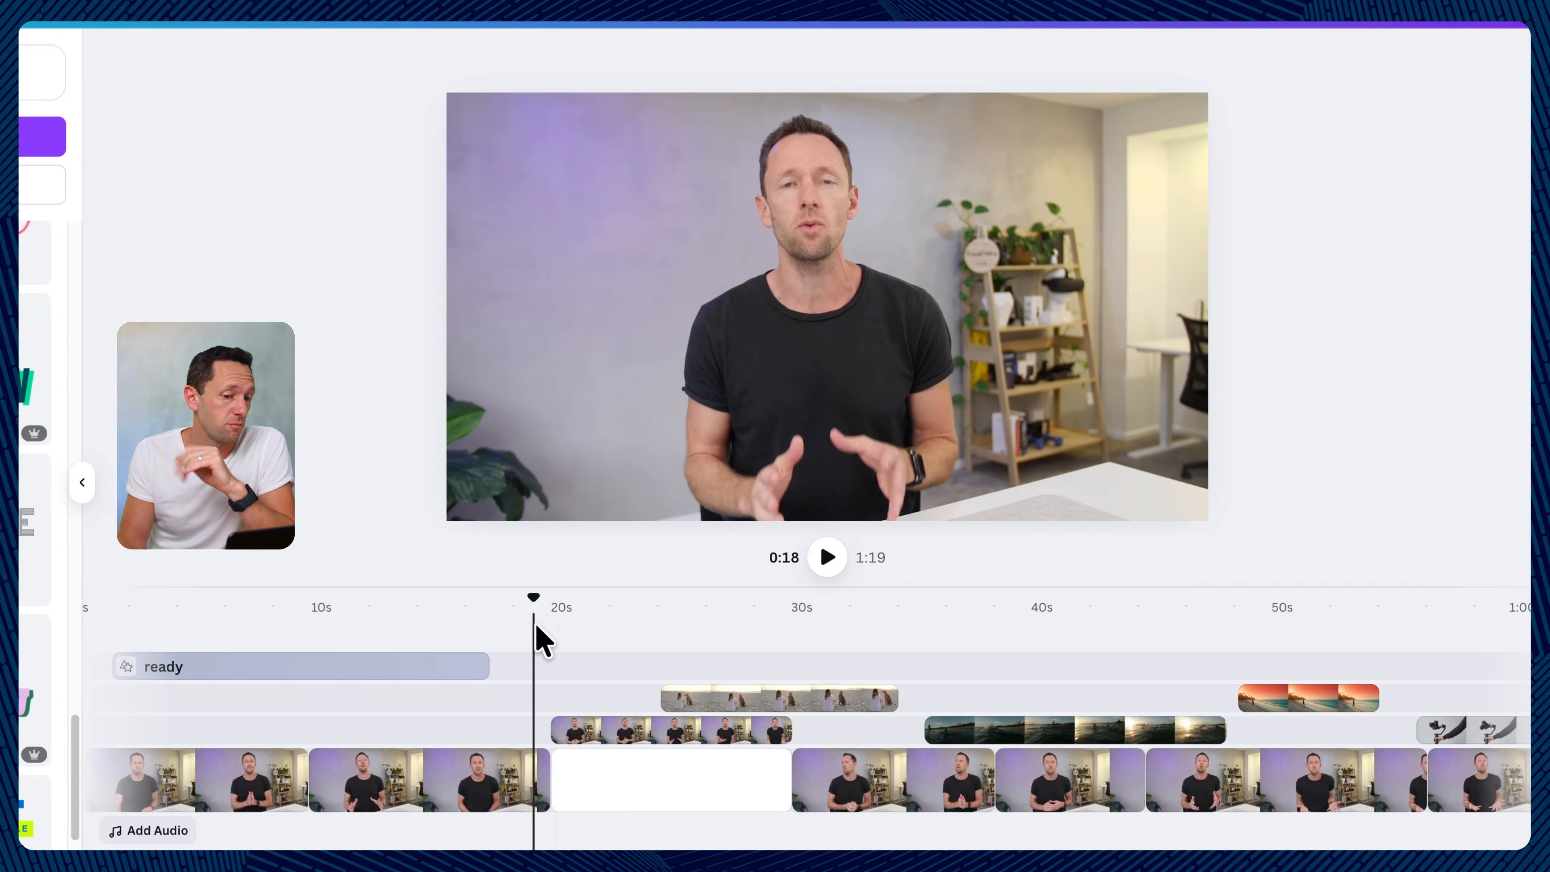
left_click(503, 606)
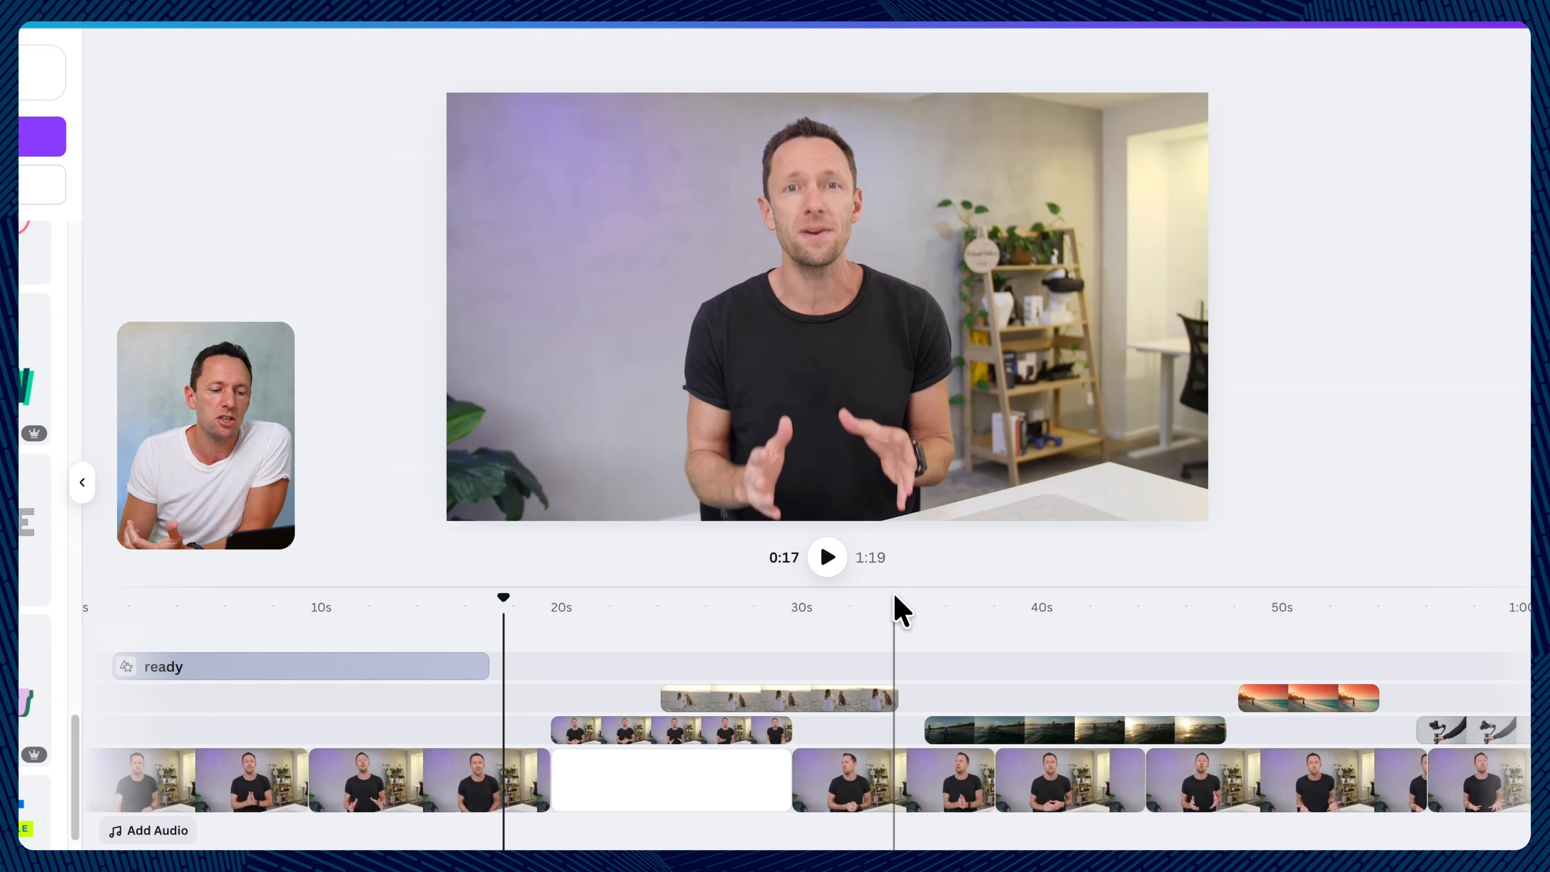
left_click_drag(503, 598, 612, 604)
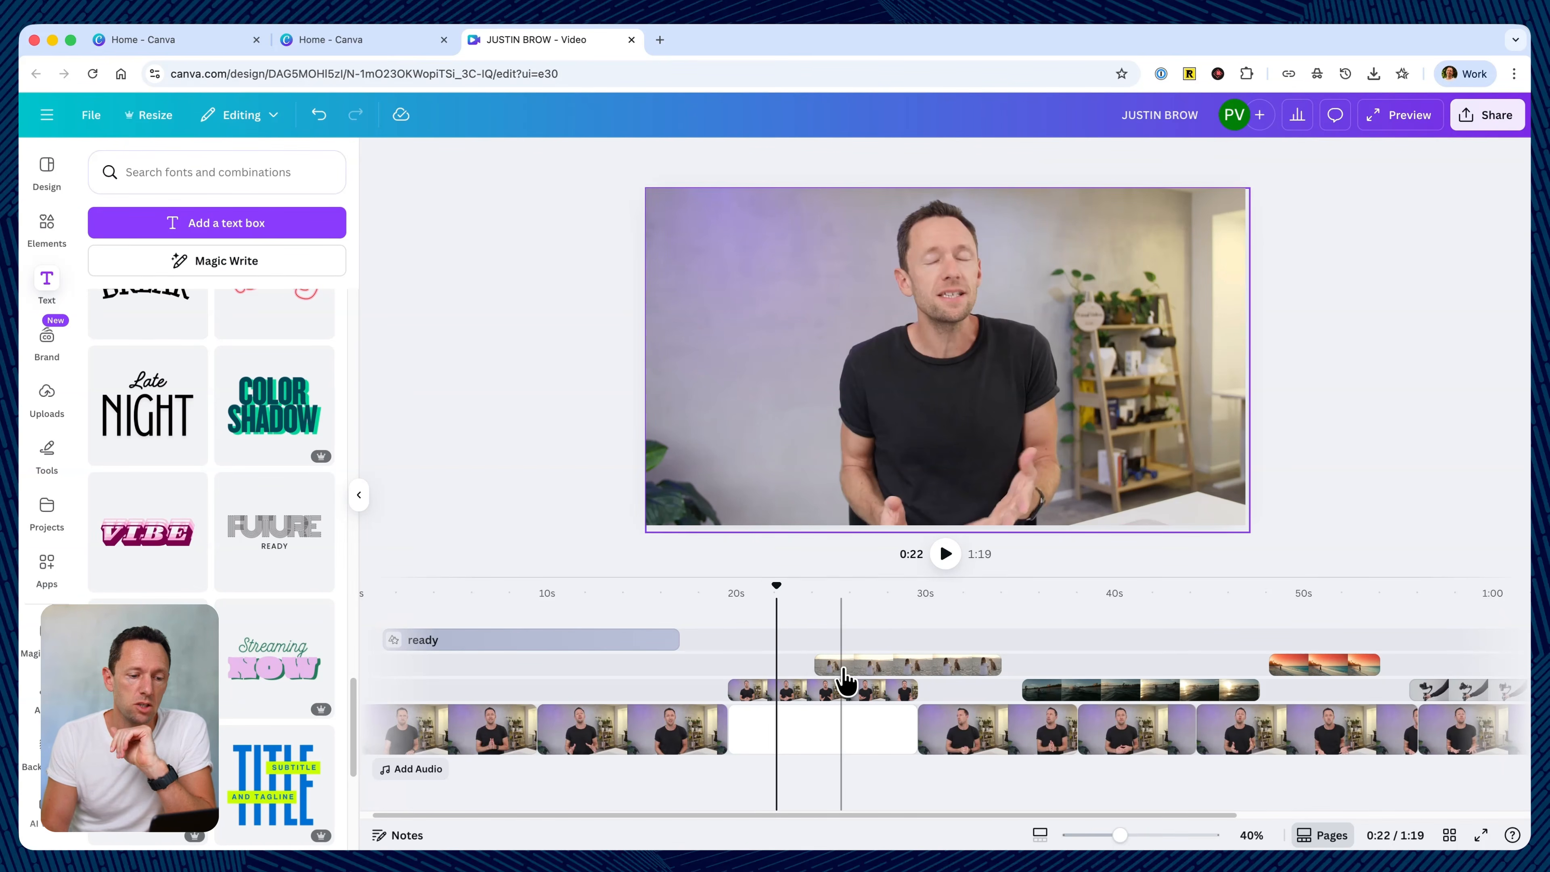
left_click(845, 681)
left_click(858, 603)
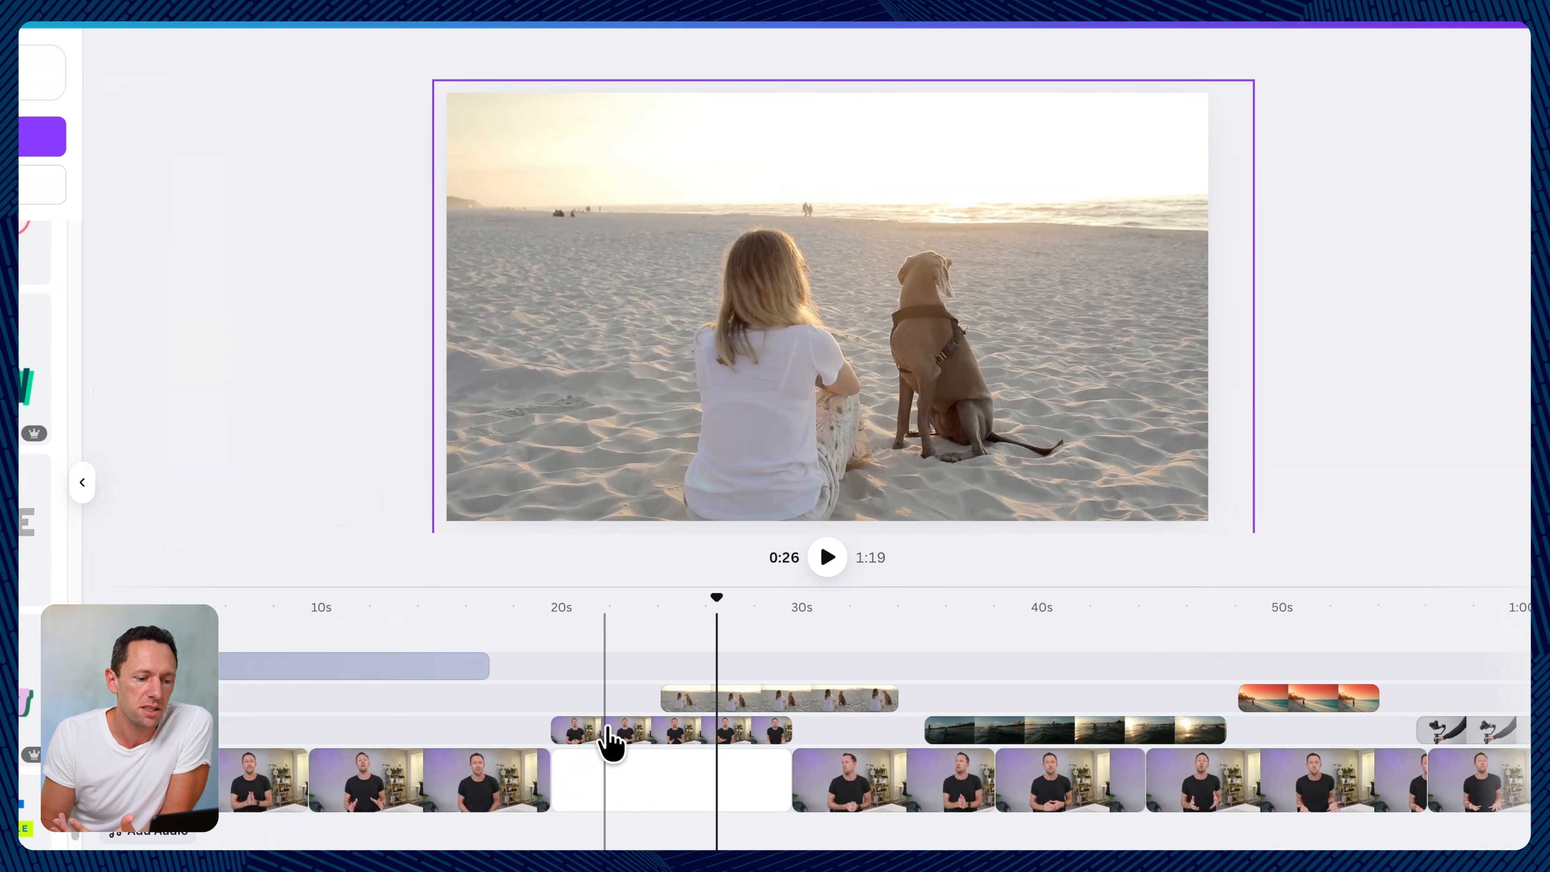
Step: Remove the background from the detached talking-head clip above the blank clip
left_click(769, 688)
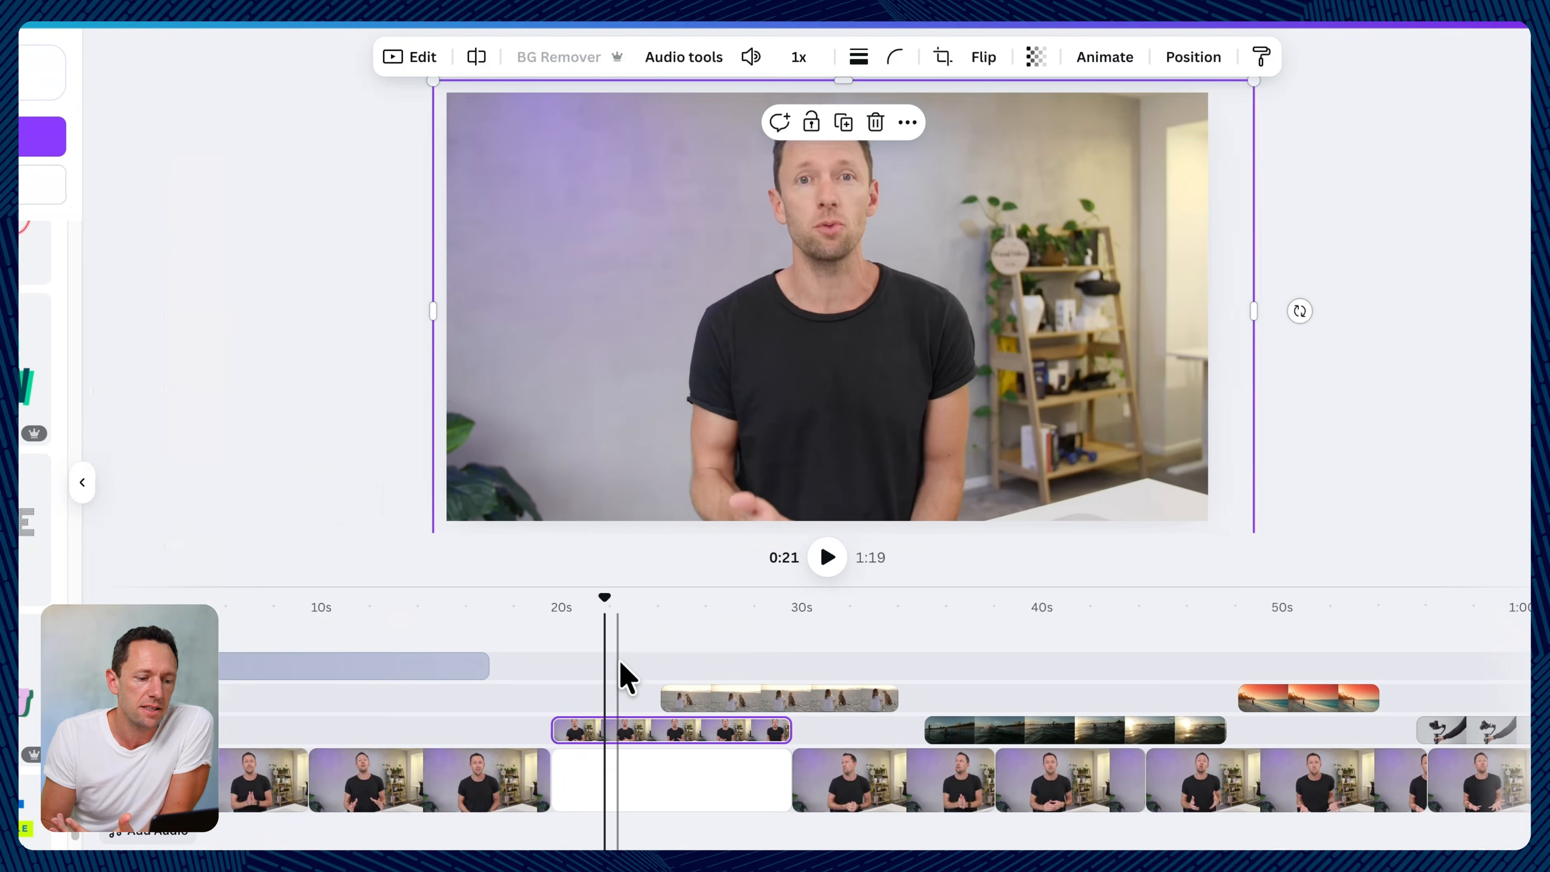
left_click(780, 617)
left_click(620, 745)
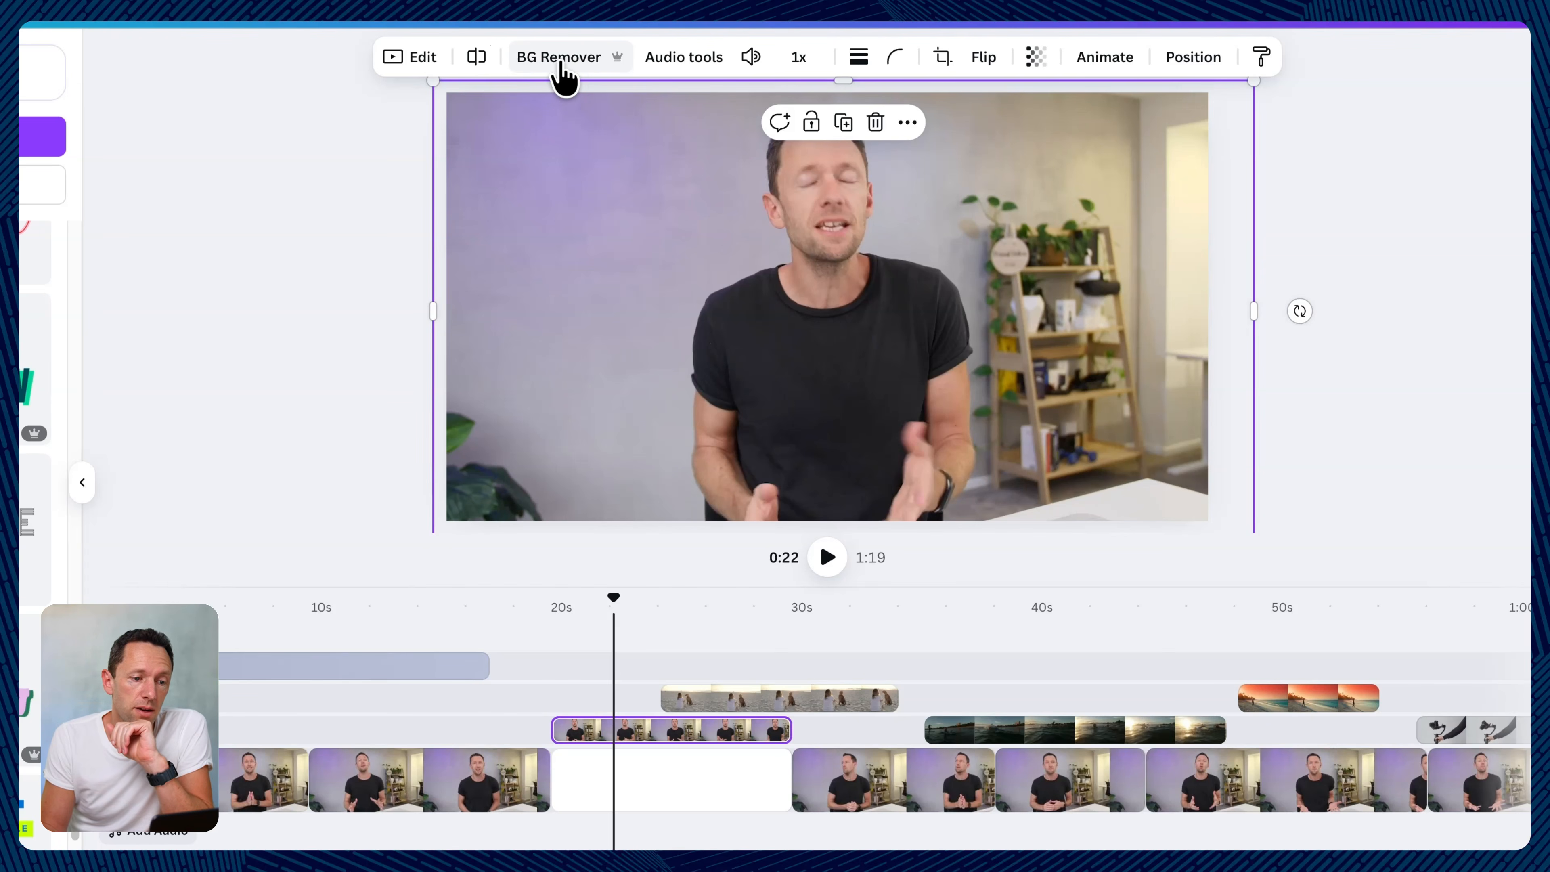
left_click(607, 61)
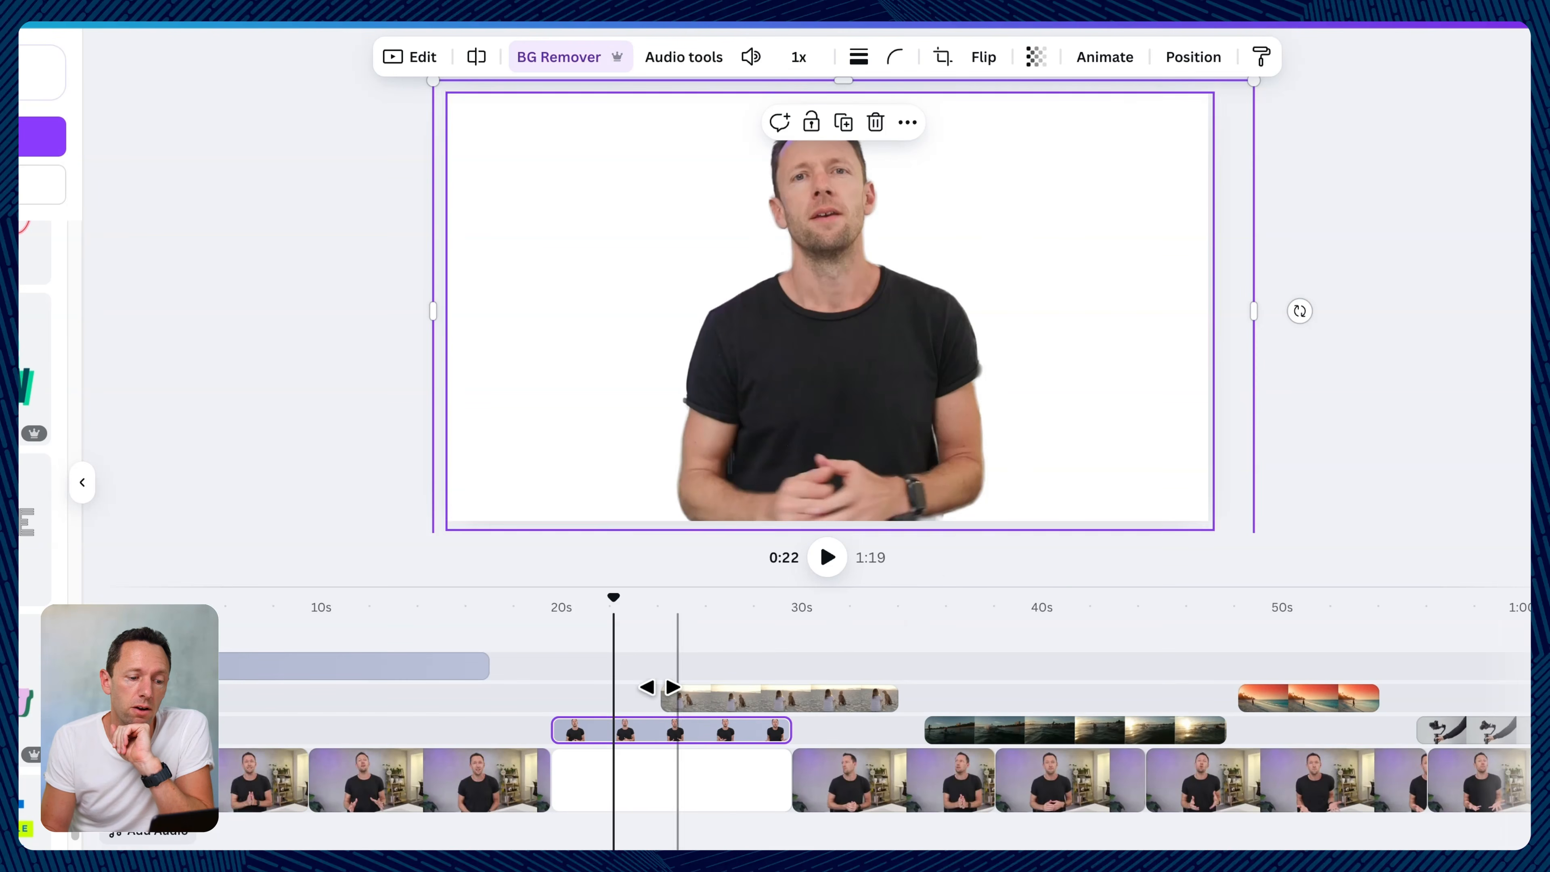
Step: Move the woman-and-dog beach clip beneath the background-removed presenter clip, aligned with the start of the blank clip
left_click(610, 604)
left_click_drag(612, 604, 629, 609)
left_click(753, 702)
left_click_drag(754, 702, 642, 750)
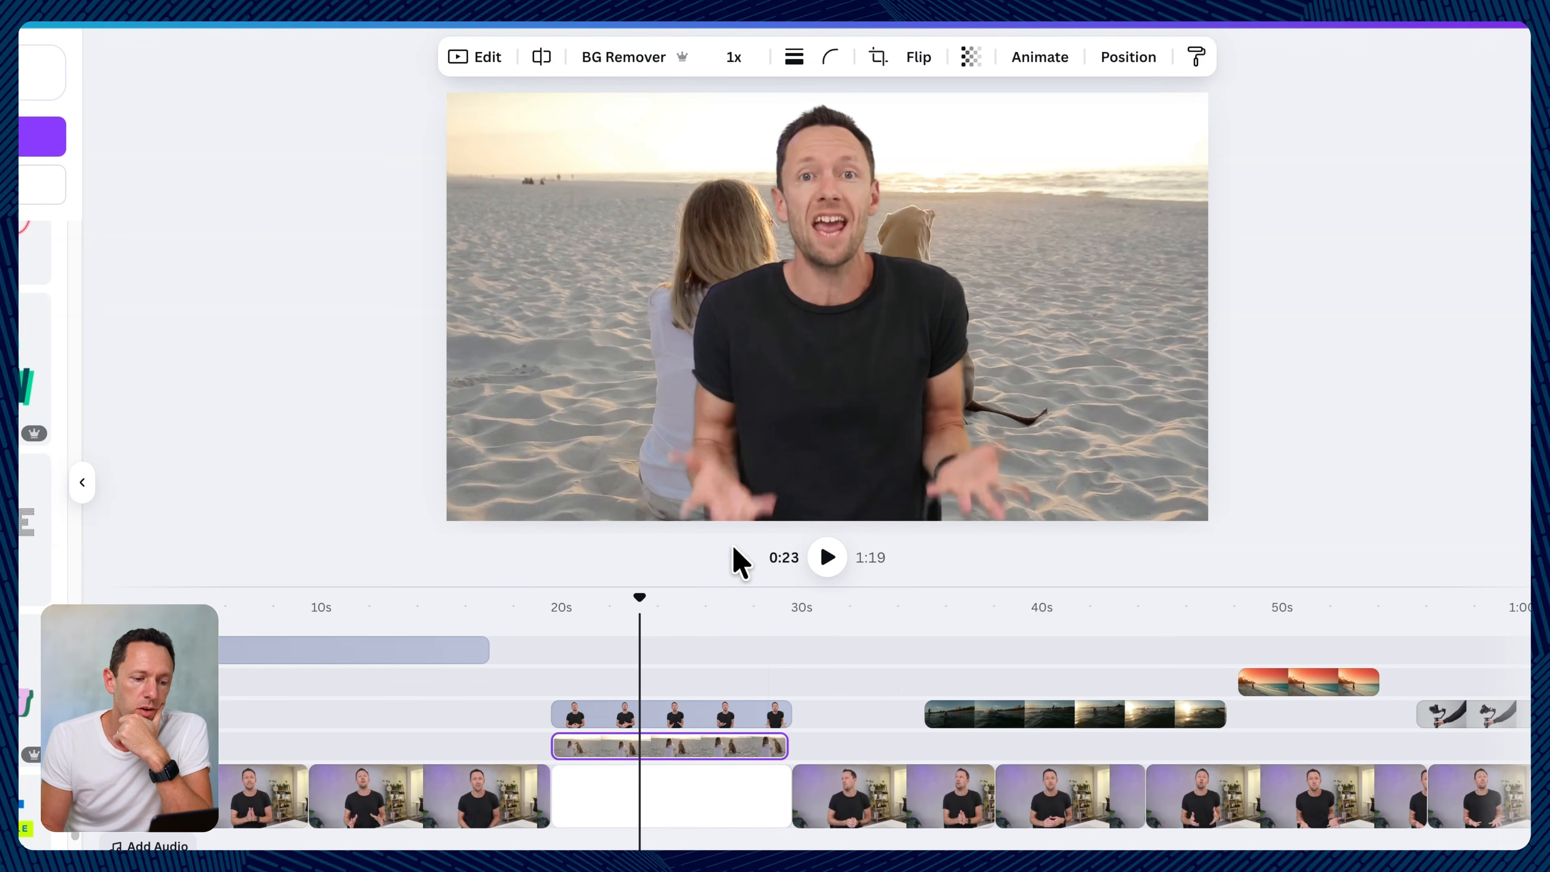
Step: Shrink the presenter cutout and move it to the lower-right corner of the frame, beside the dog
left_click(687, 717)
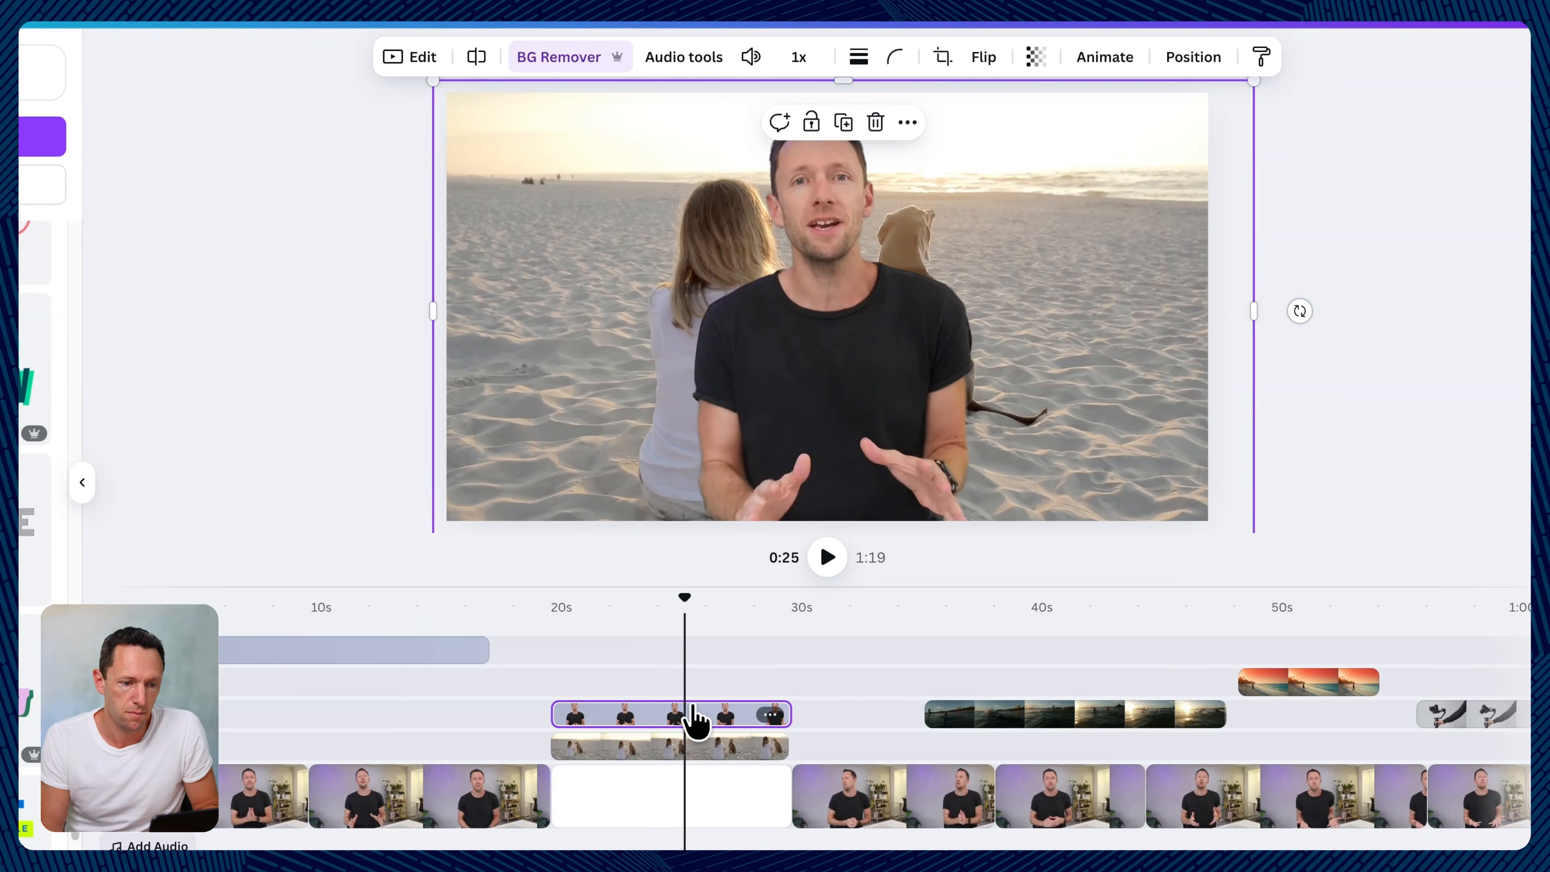
left_click_drag(432, 82, 696, 242)
left_click_drag(970, 421, 1128, 417)
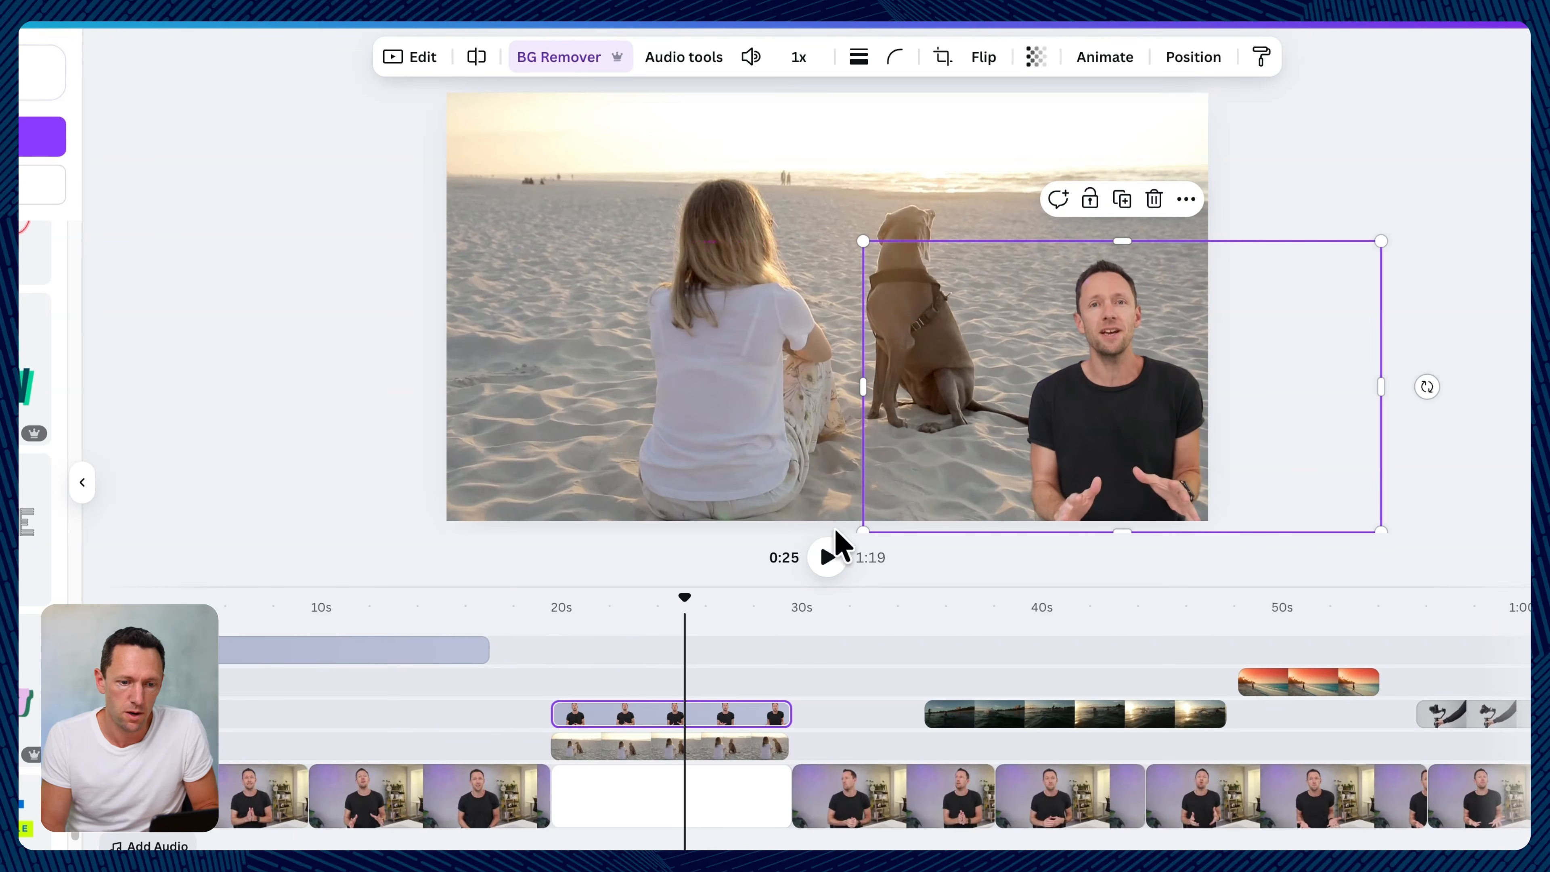
Step: Play back the presenter cutout over the beach footage from about the 20-second mark
left_click(573, 611)
key("space")
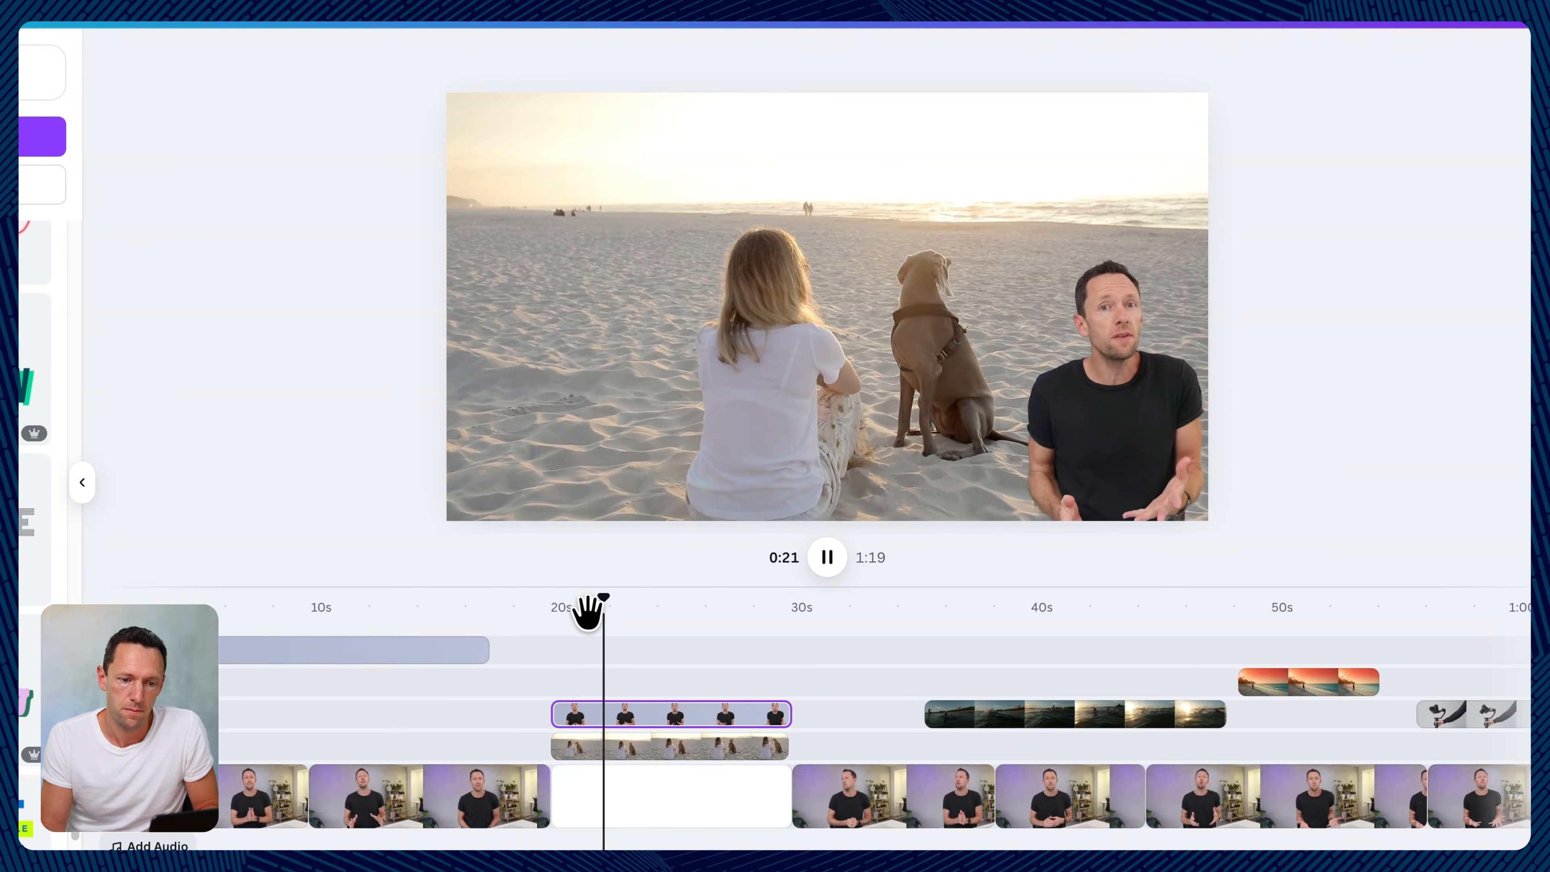
key("space")
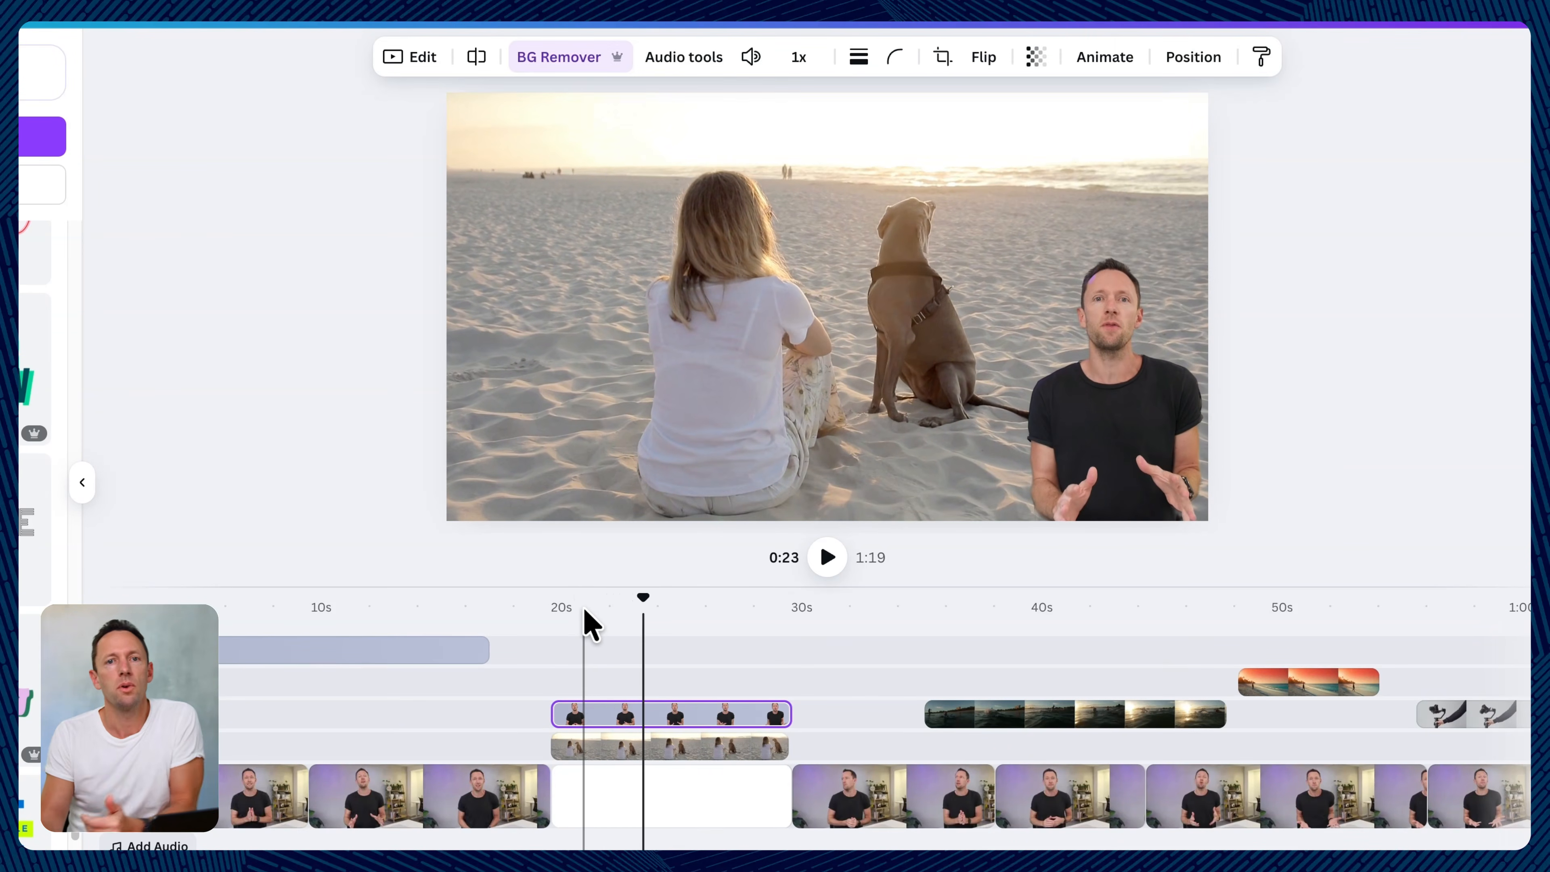
Step: Open the edit options for the talking-head clip following the blank clip, and browse its filters, apps, speed and playback settings
left_click(844, 789)
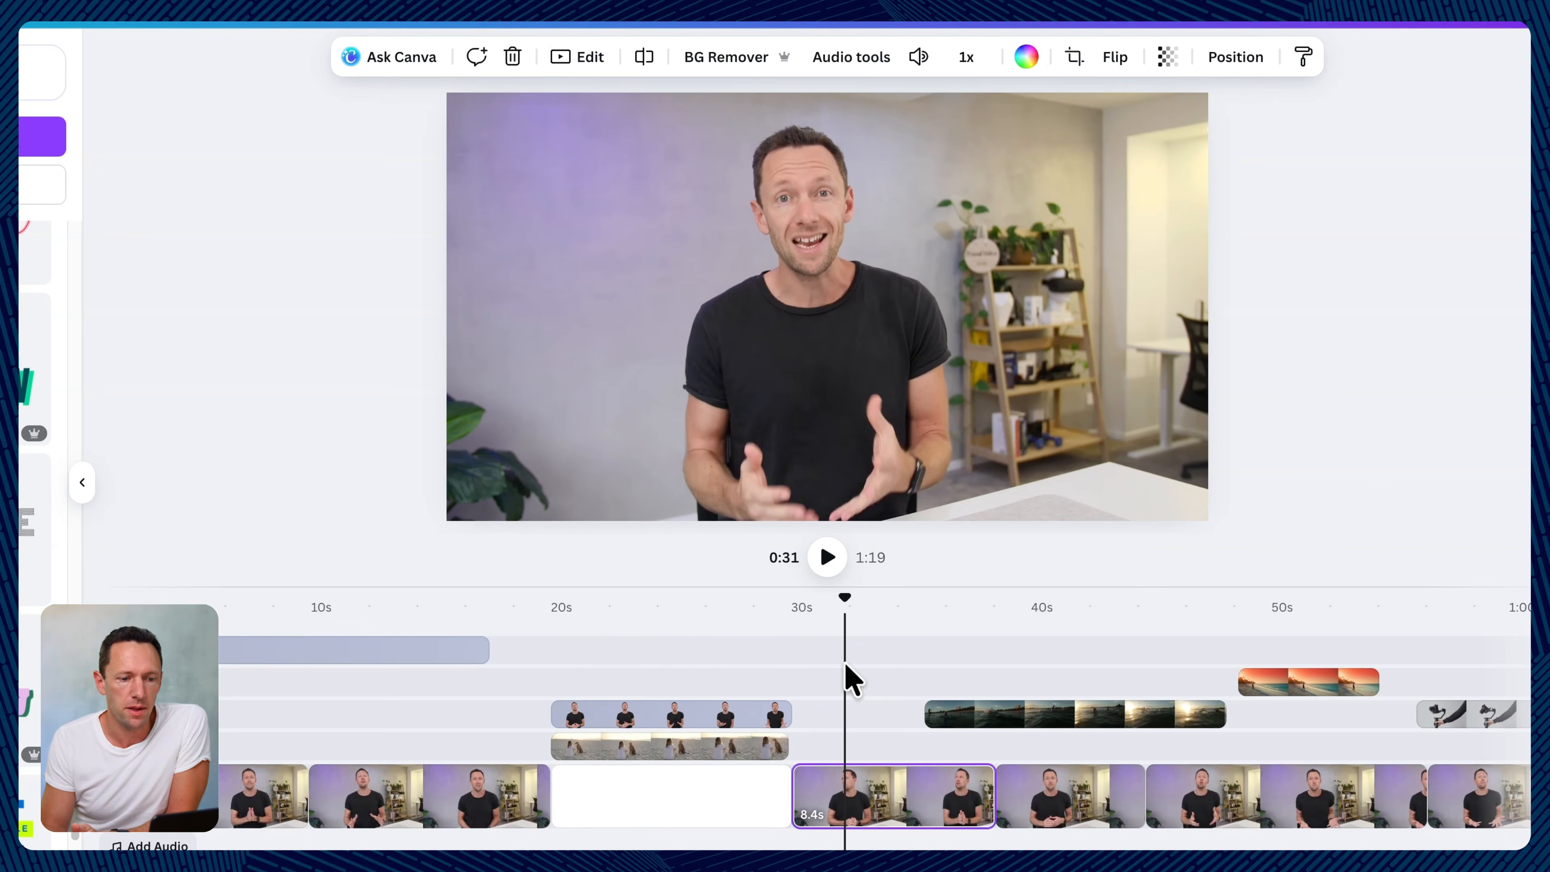
left_click(562, 61)
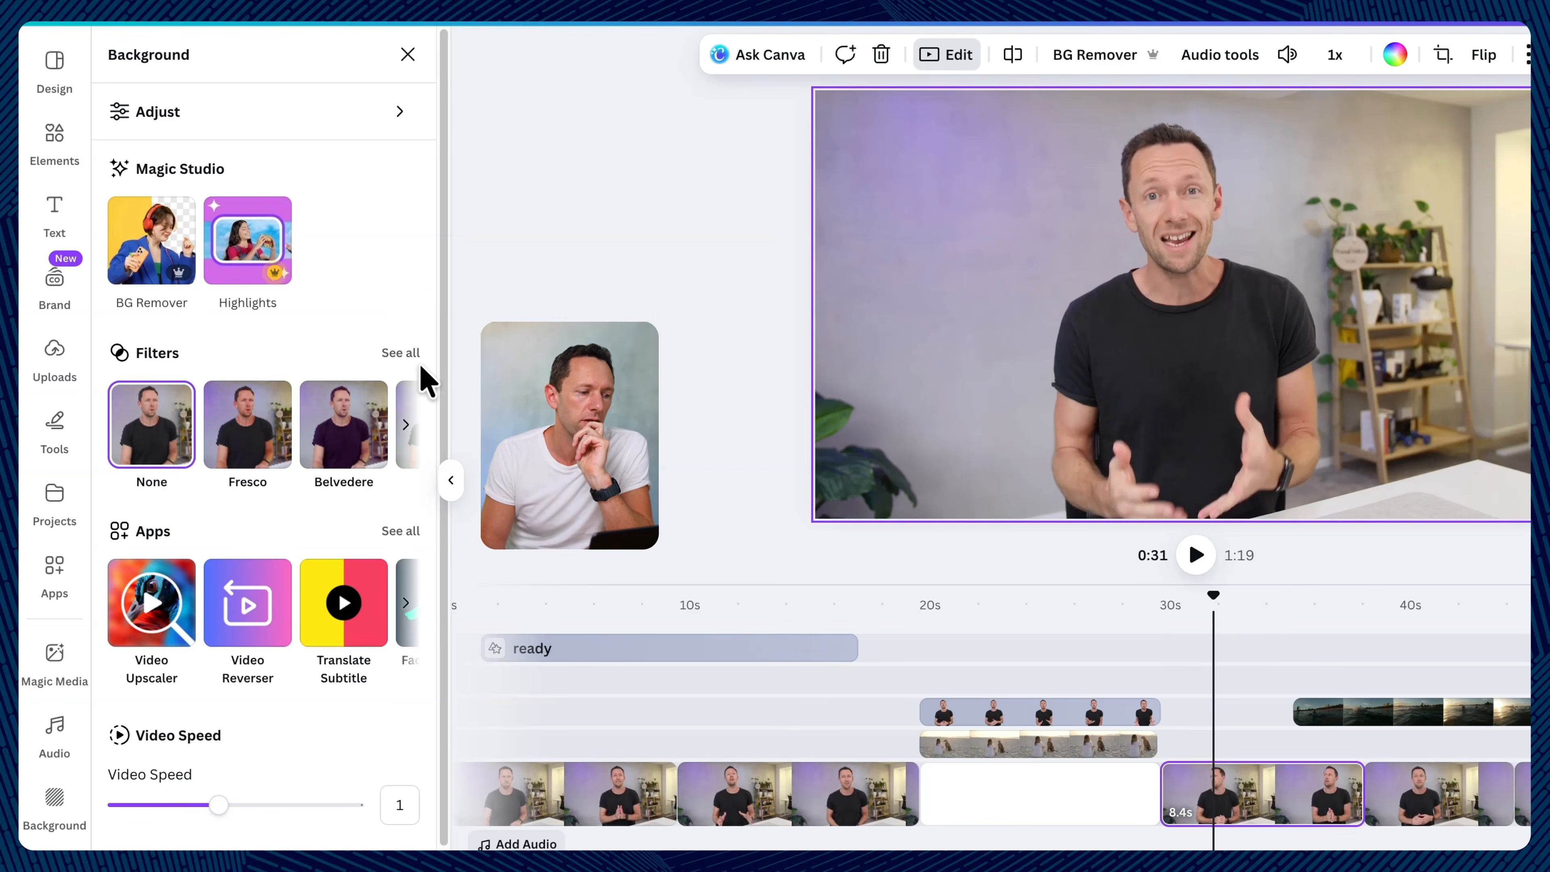
scroll(439, 388, "down", 2)
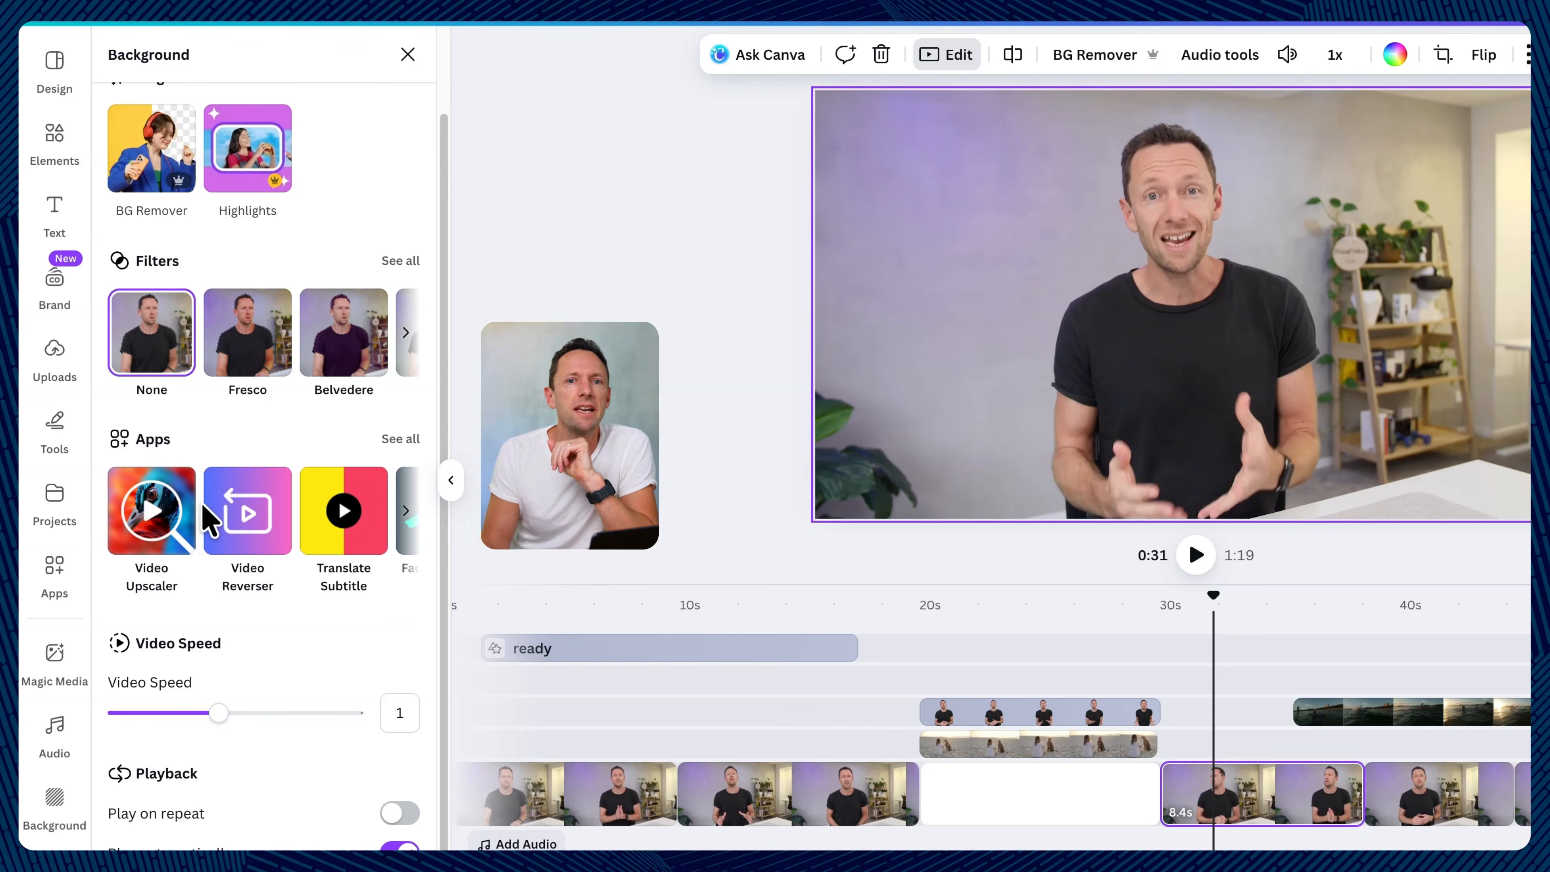
scroll(207, 518, "up", 2)
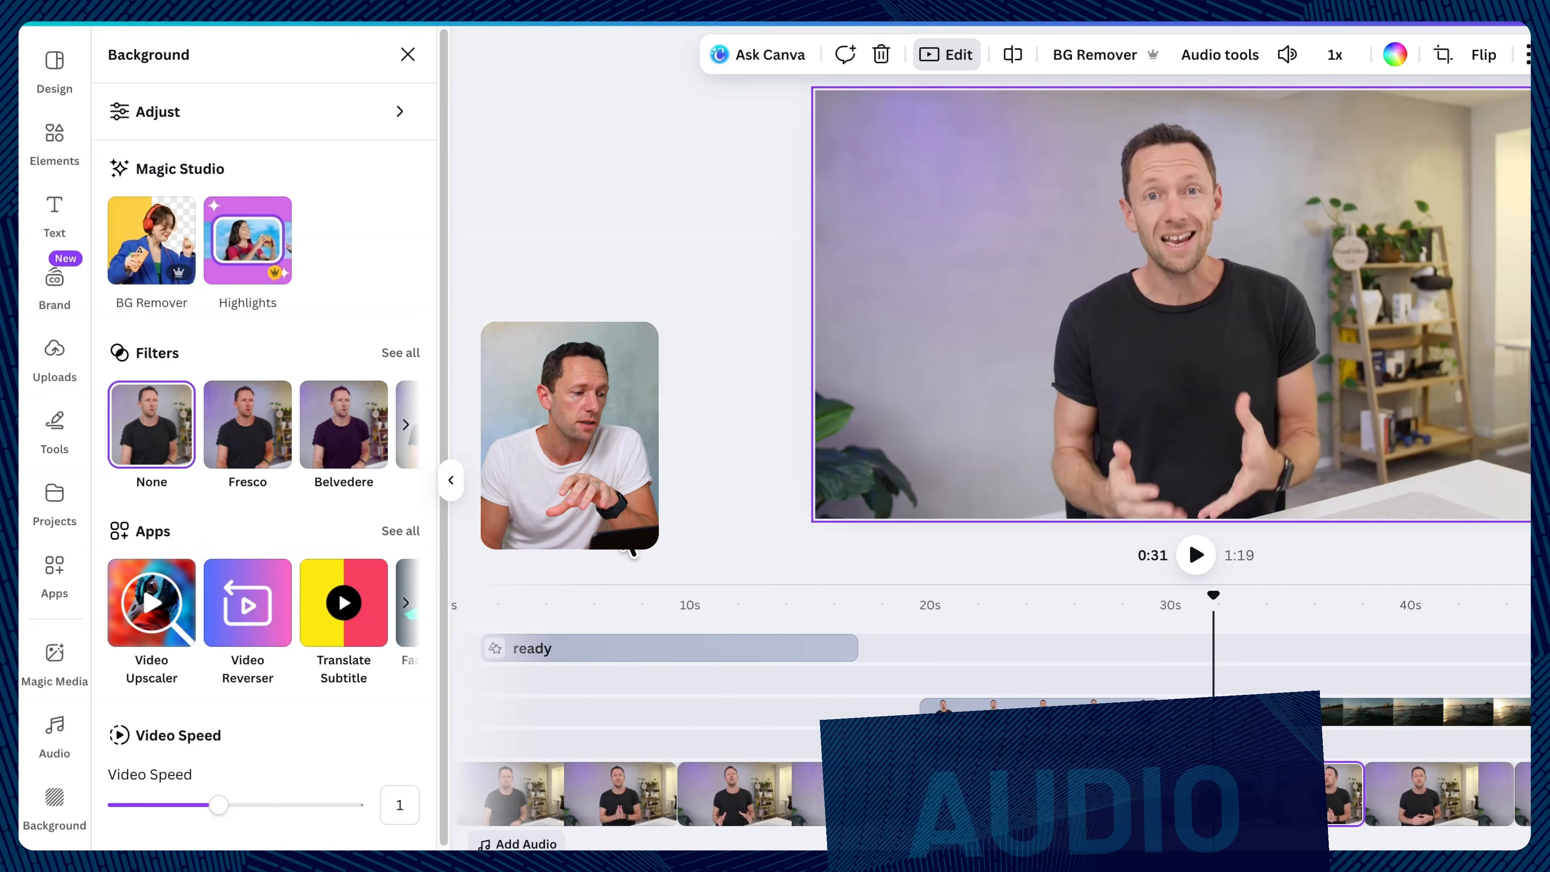
Step: Look through the uploaded audio files and the stock audio library
left_click(42, 353)
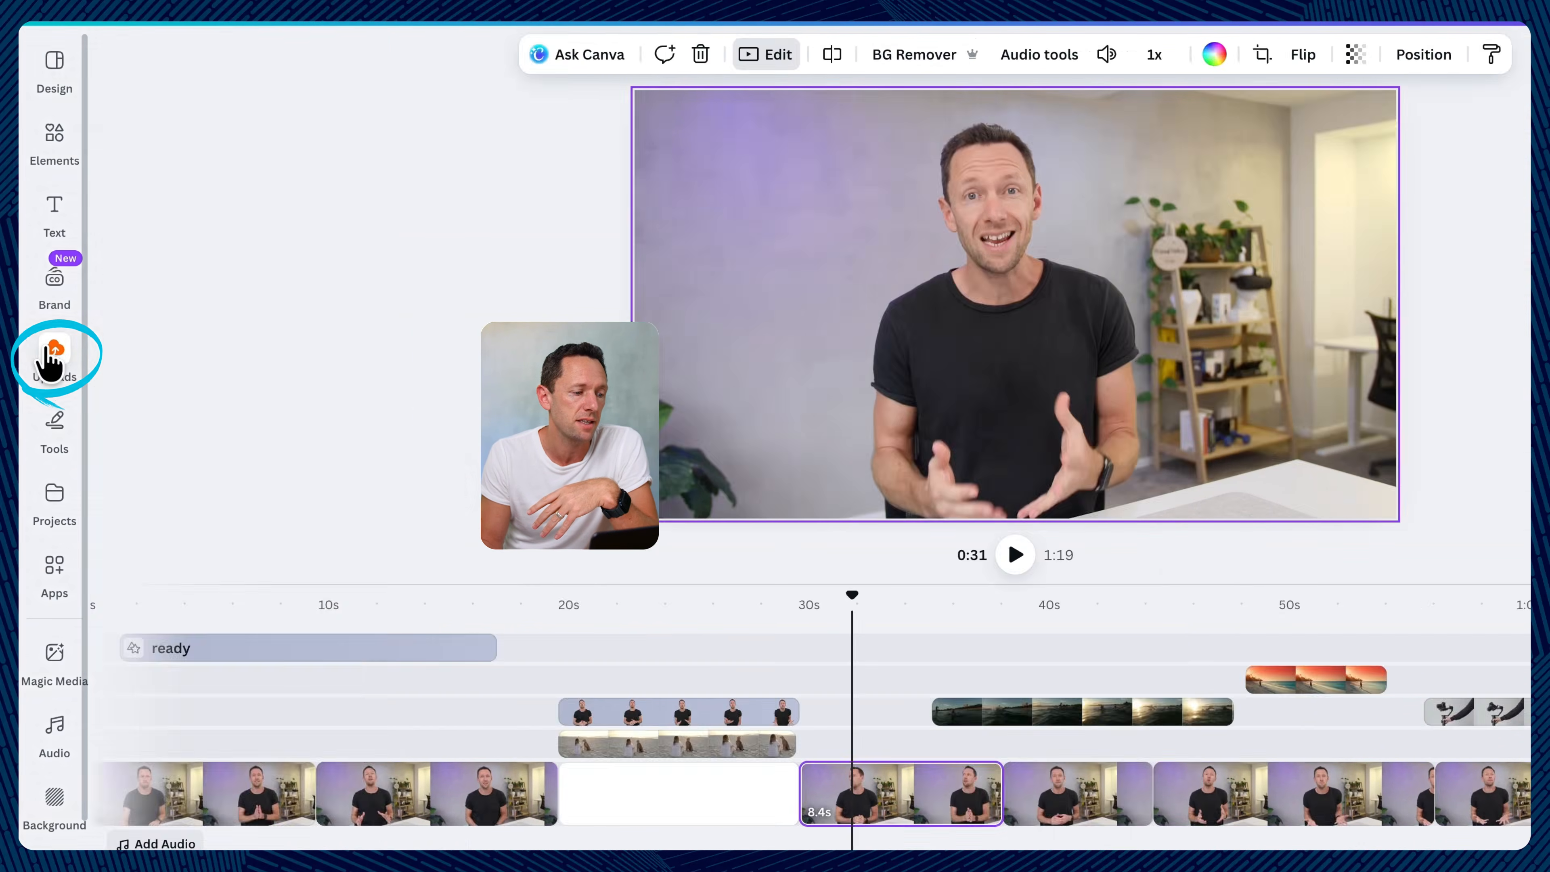
left_click(256, 232)
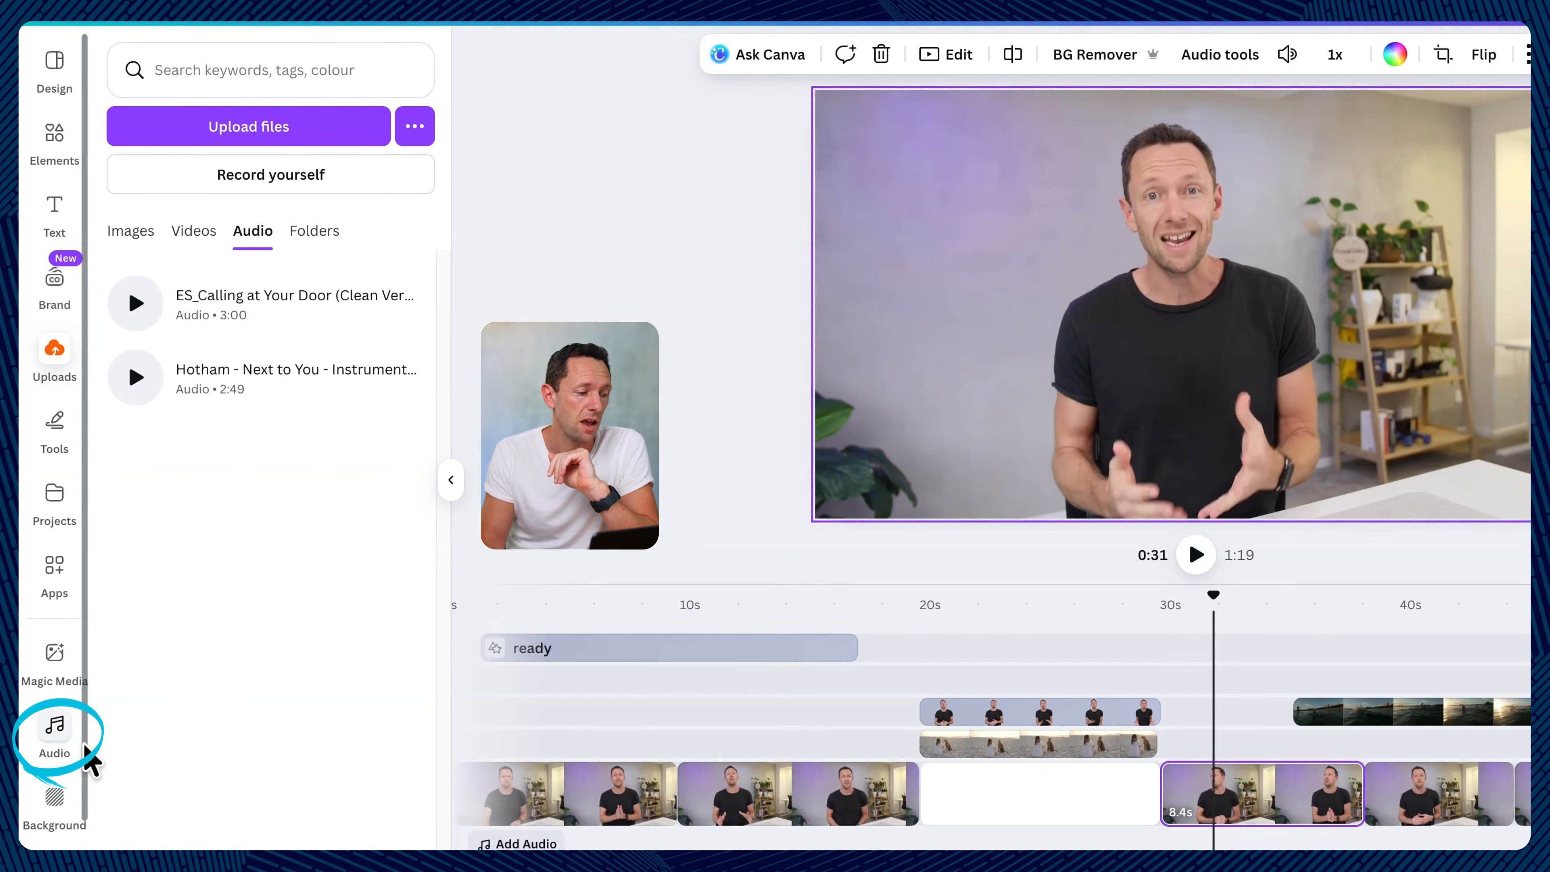
left_click(59, 739)
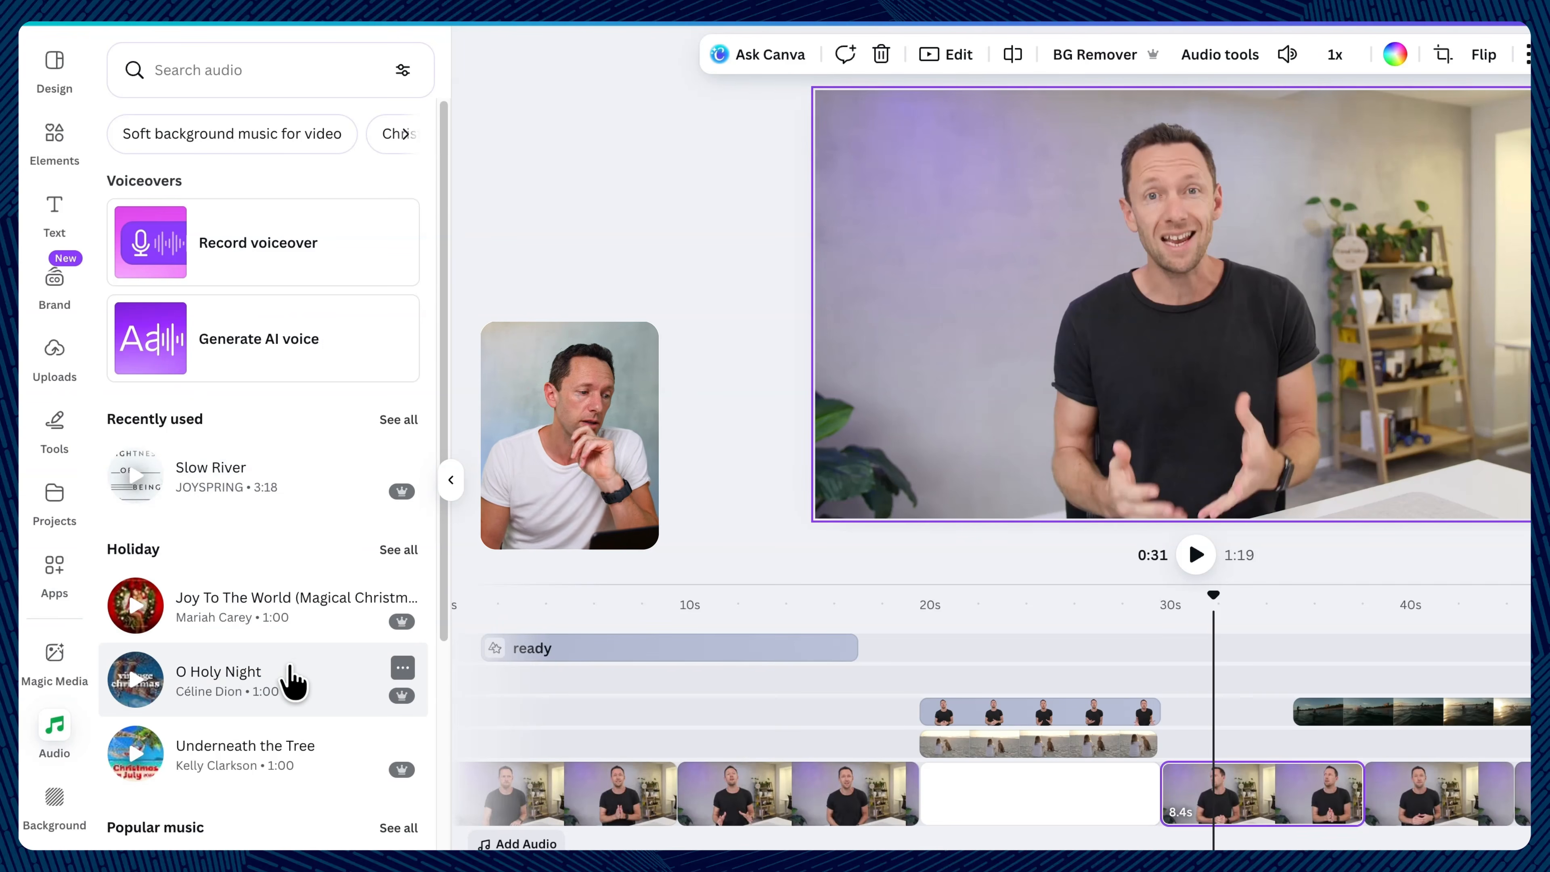
Step: Add the uploaded track "ES_Calling at Your Door (Clean Version)" to the timeline beneath the video clips
left_click(56, 354)
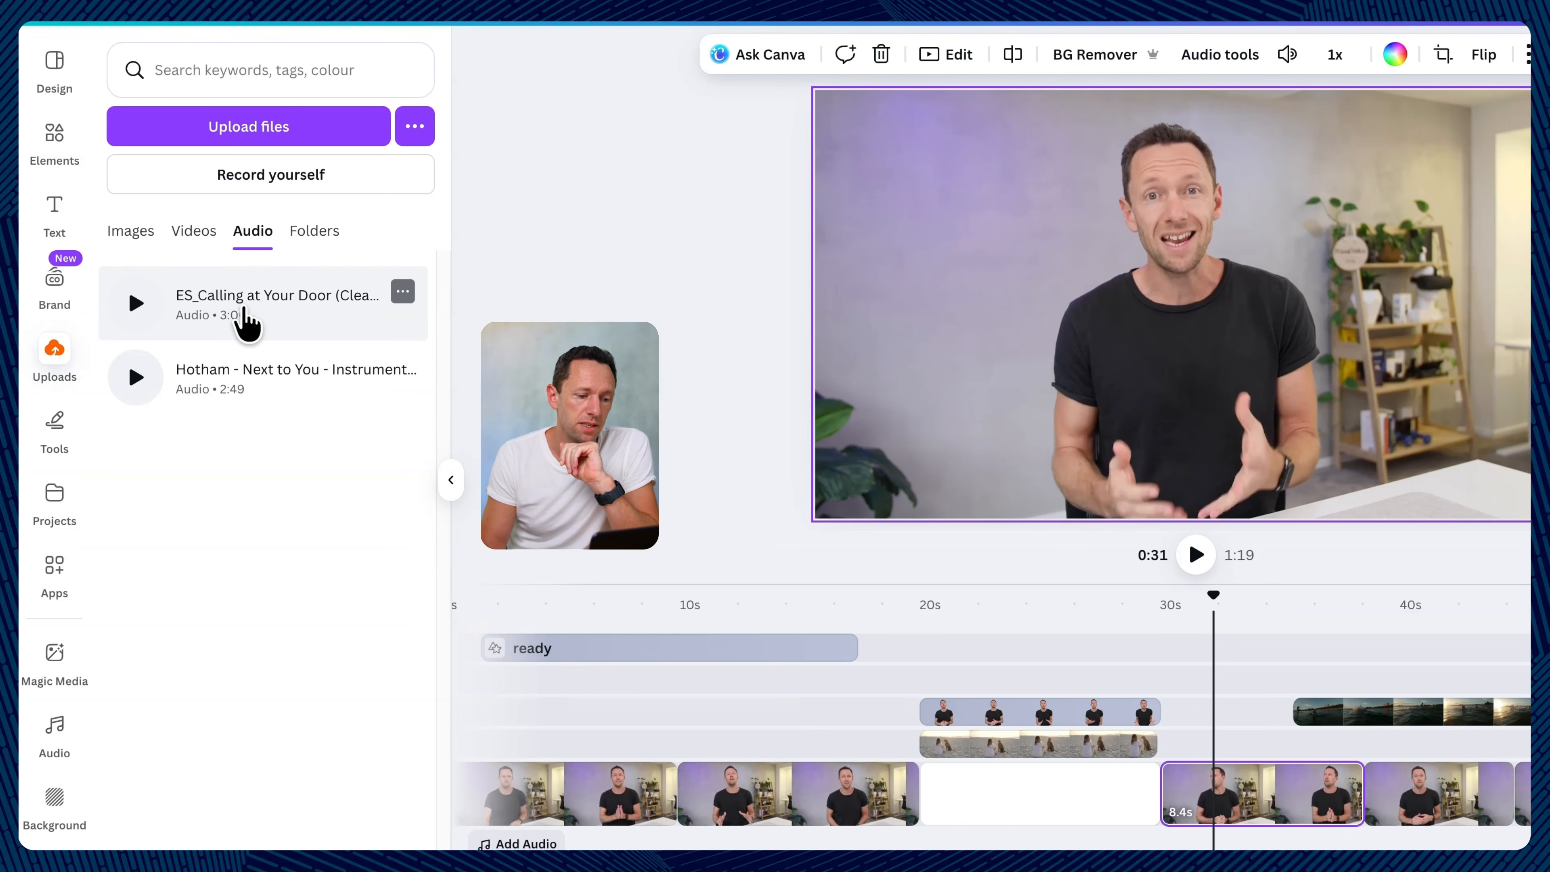
left_click_drag(245, 323, 585, 862)
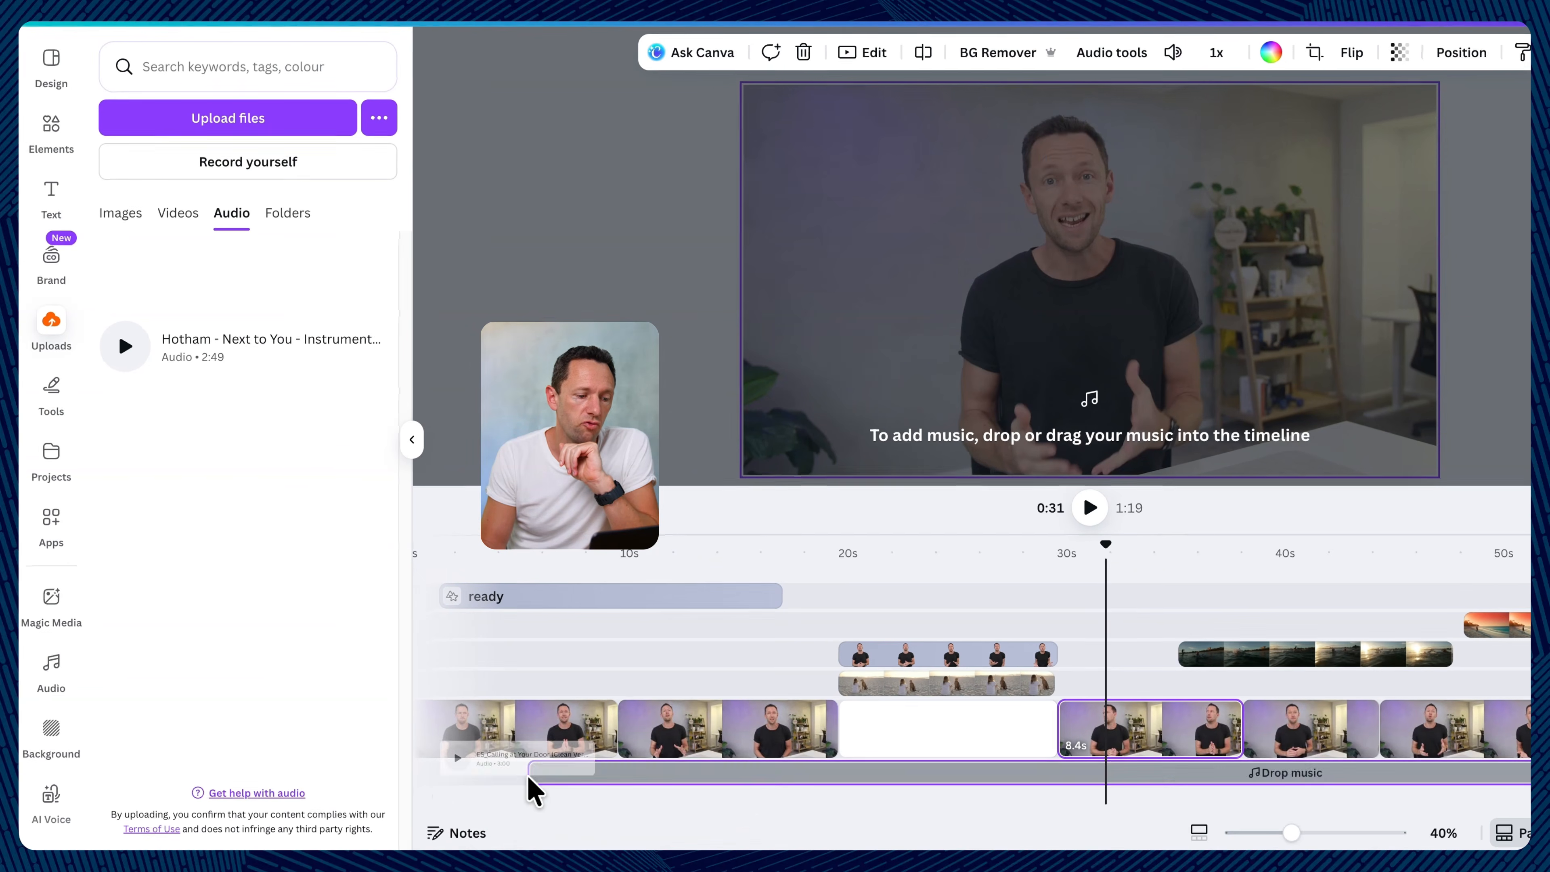
left_click_drag(530, 773, 468, 767)
Step: Try starting the music track at 4 and 13 seconds, and extend it back to the beginning of the video
left_click_drag(440, 781, 506, 774)
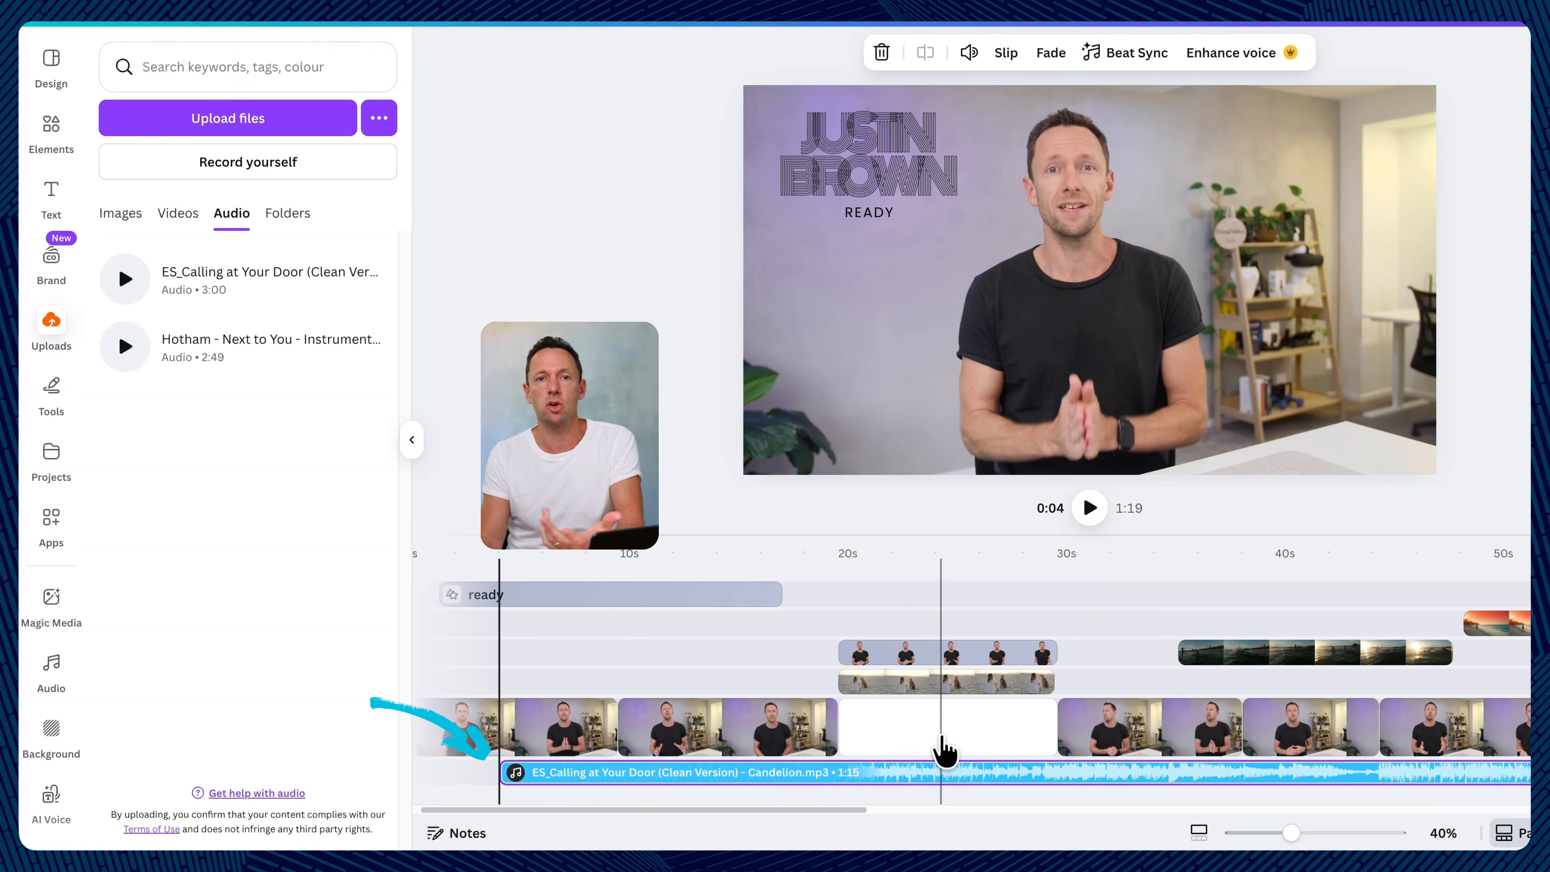
left_click_drag(815, 788, 1020, 802)
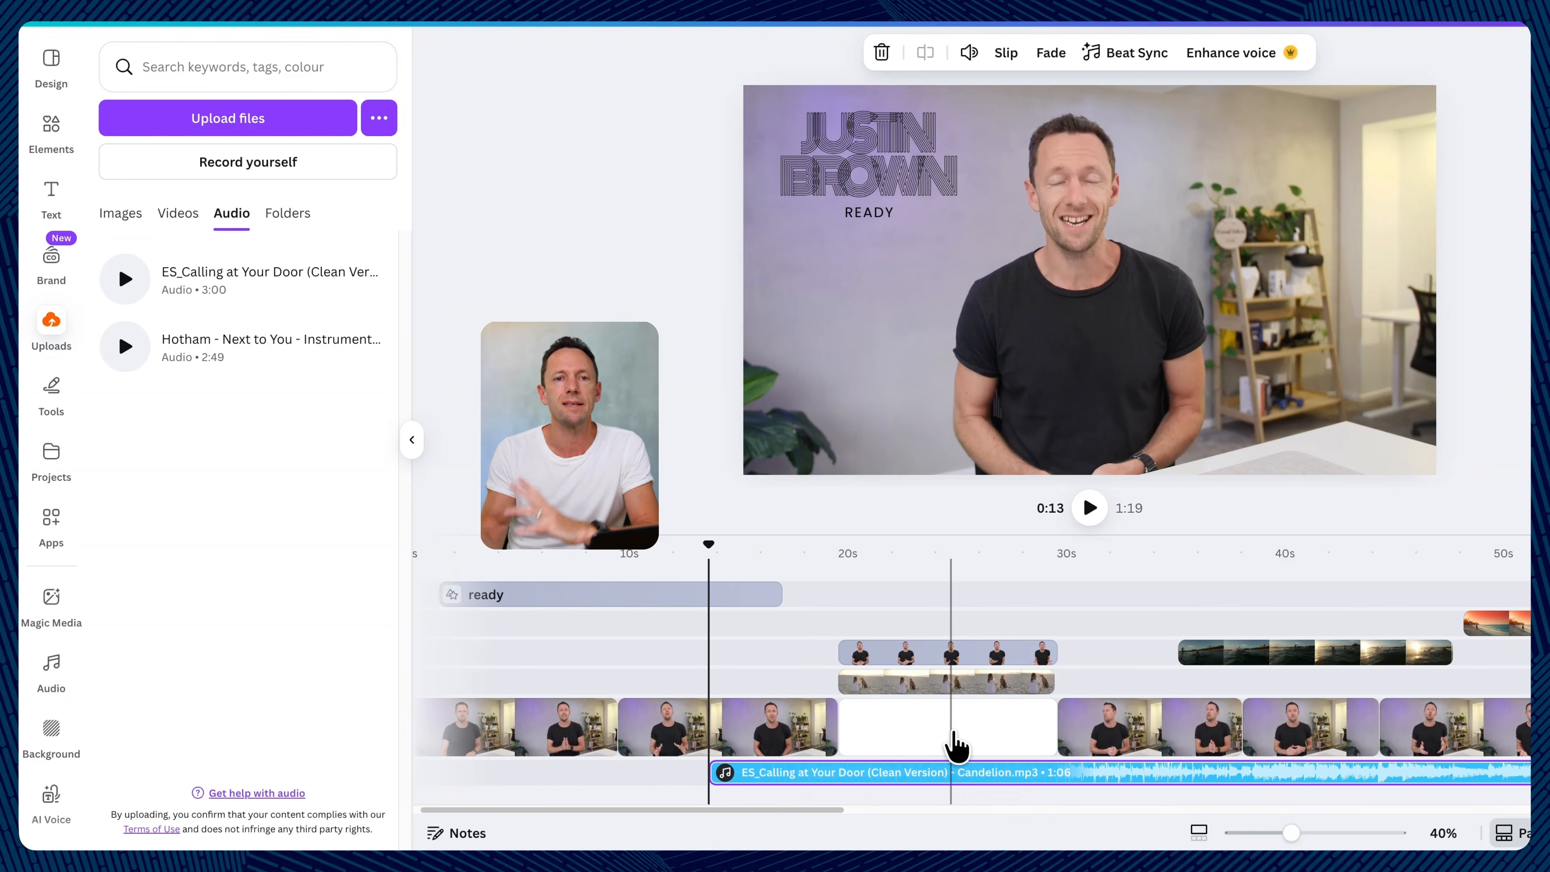
left_click_drag(848, 790, 535, 774)
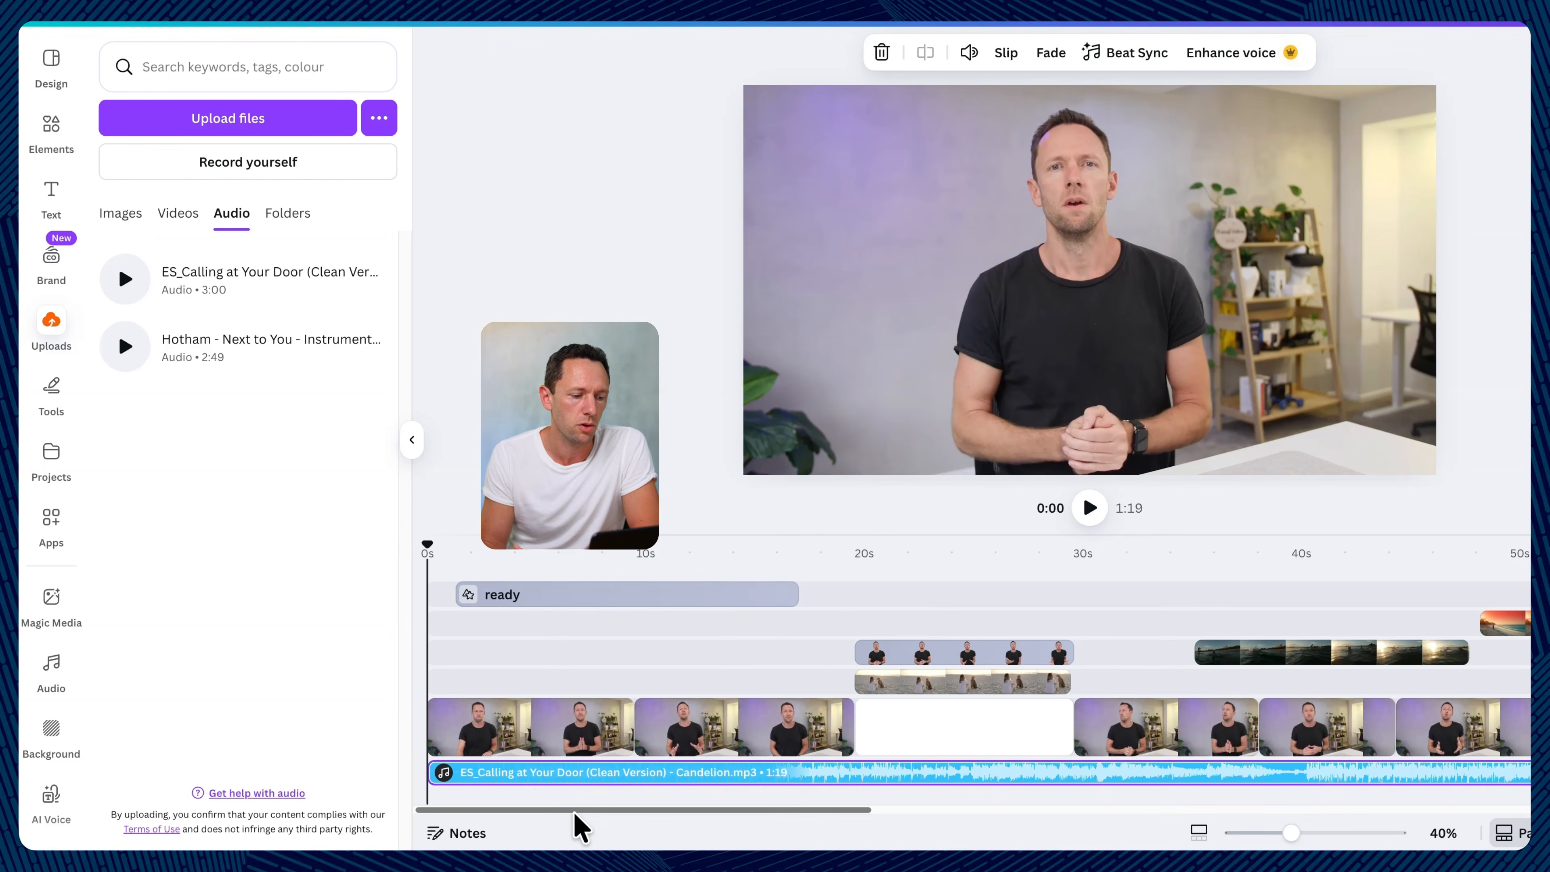
Step: Balance the audio levels of all tracks using the first talking-head clip's volume options
scroll(575, 814, "right", 15)
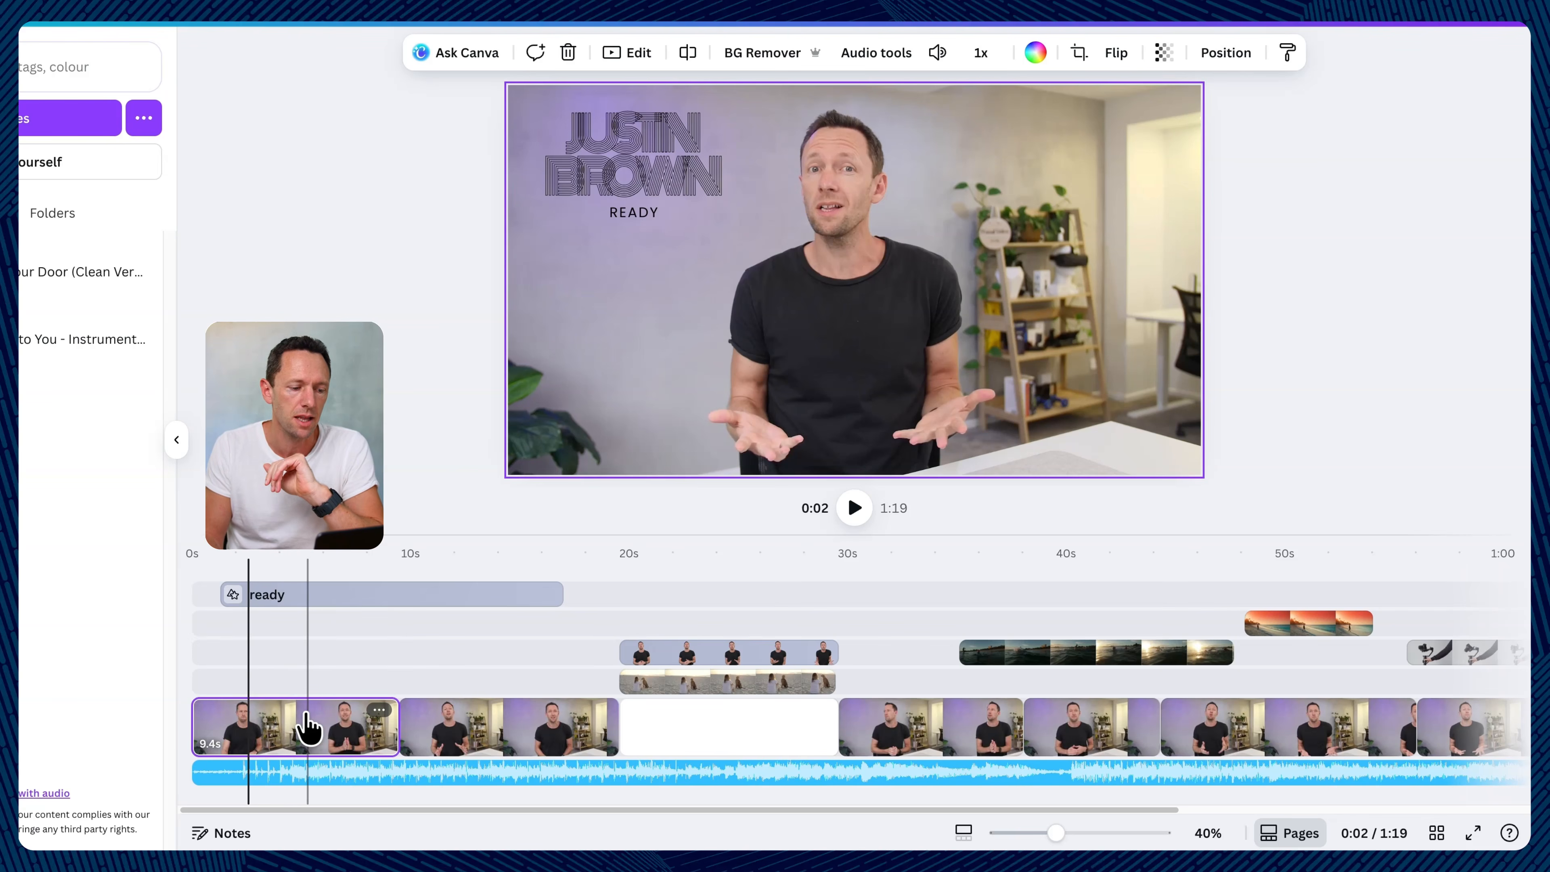
left_click(938, 53)
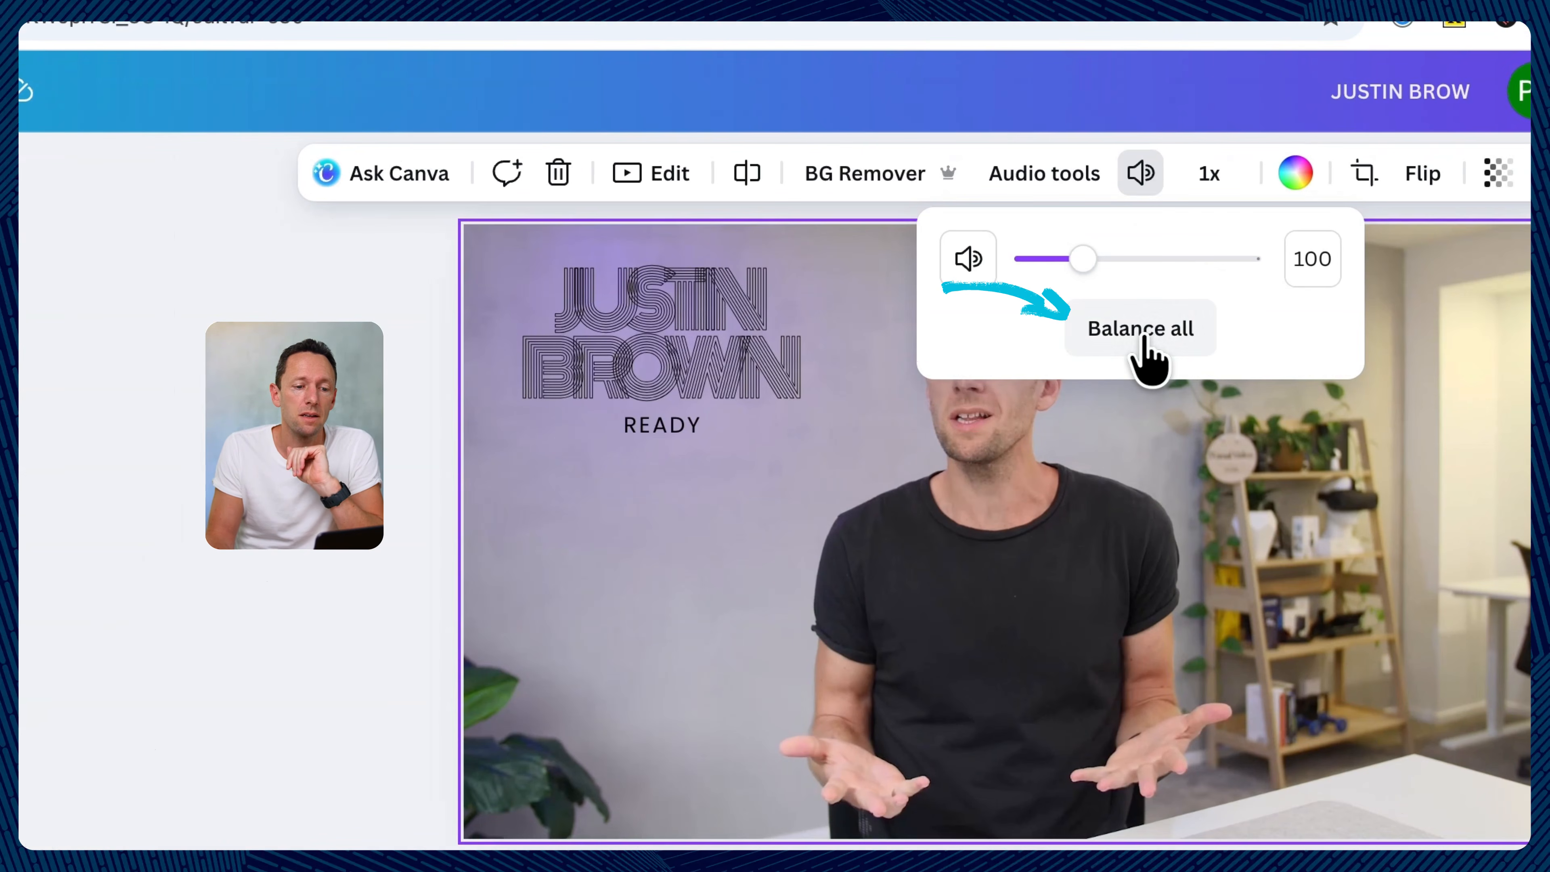
left_click(1141, 332)
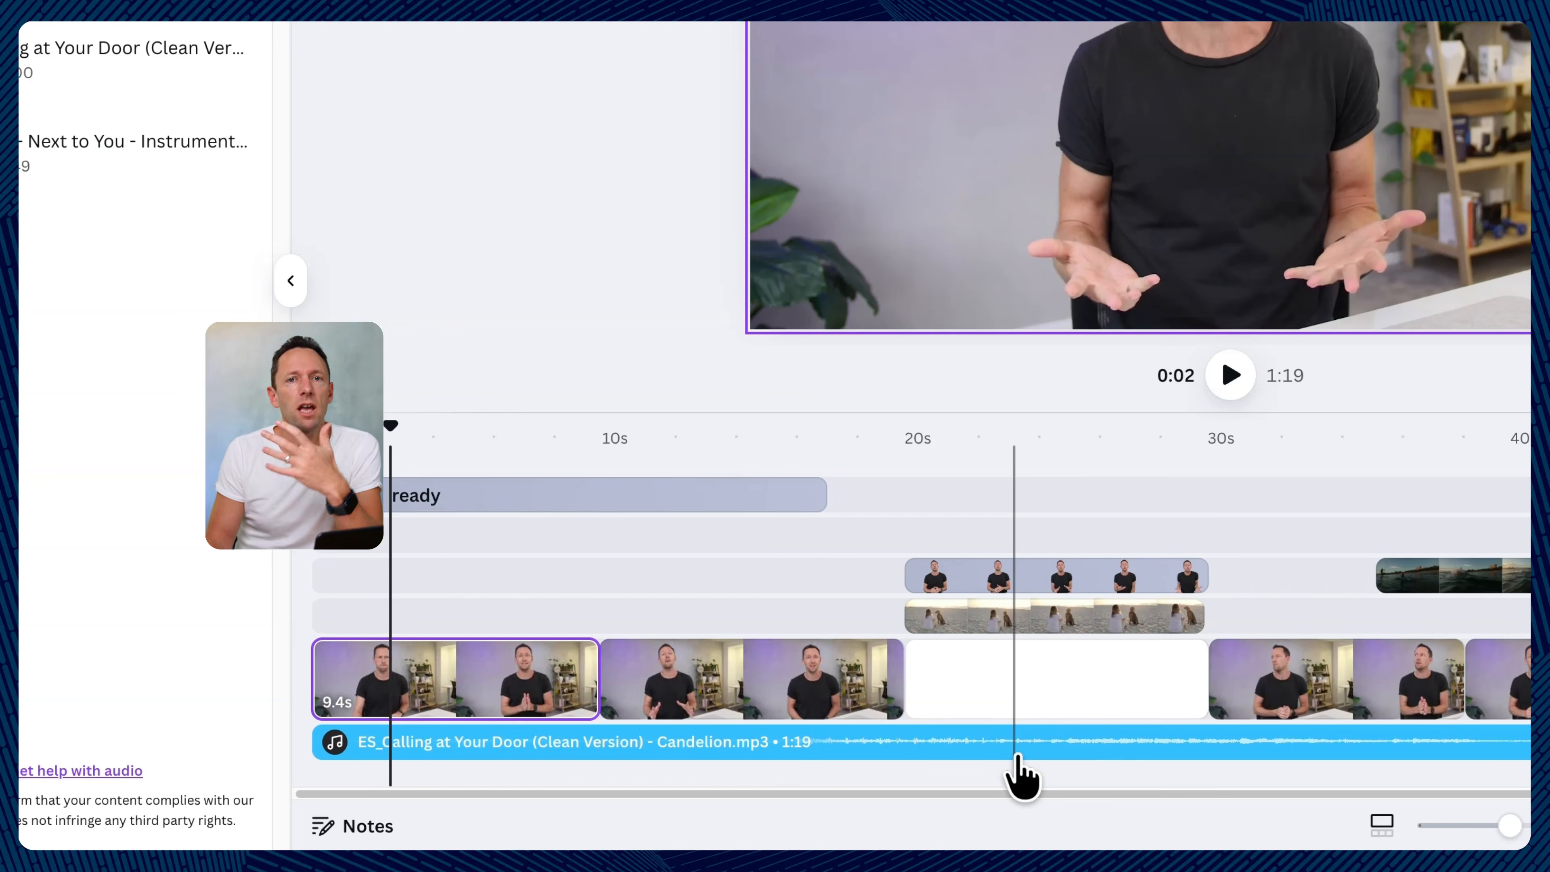
Step: Open the music track's volume setting, and open Audio tools for the first talking-head clip
left_click(788, 750)
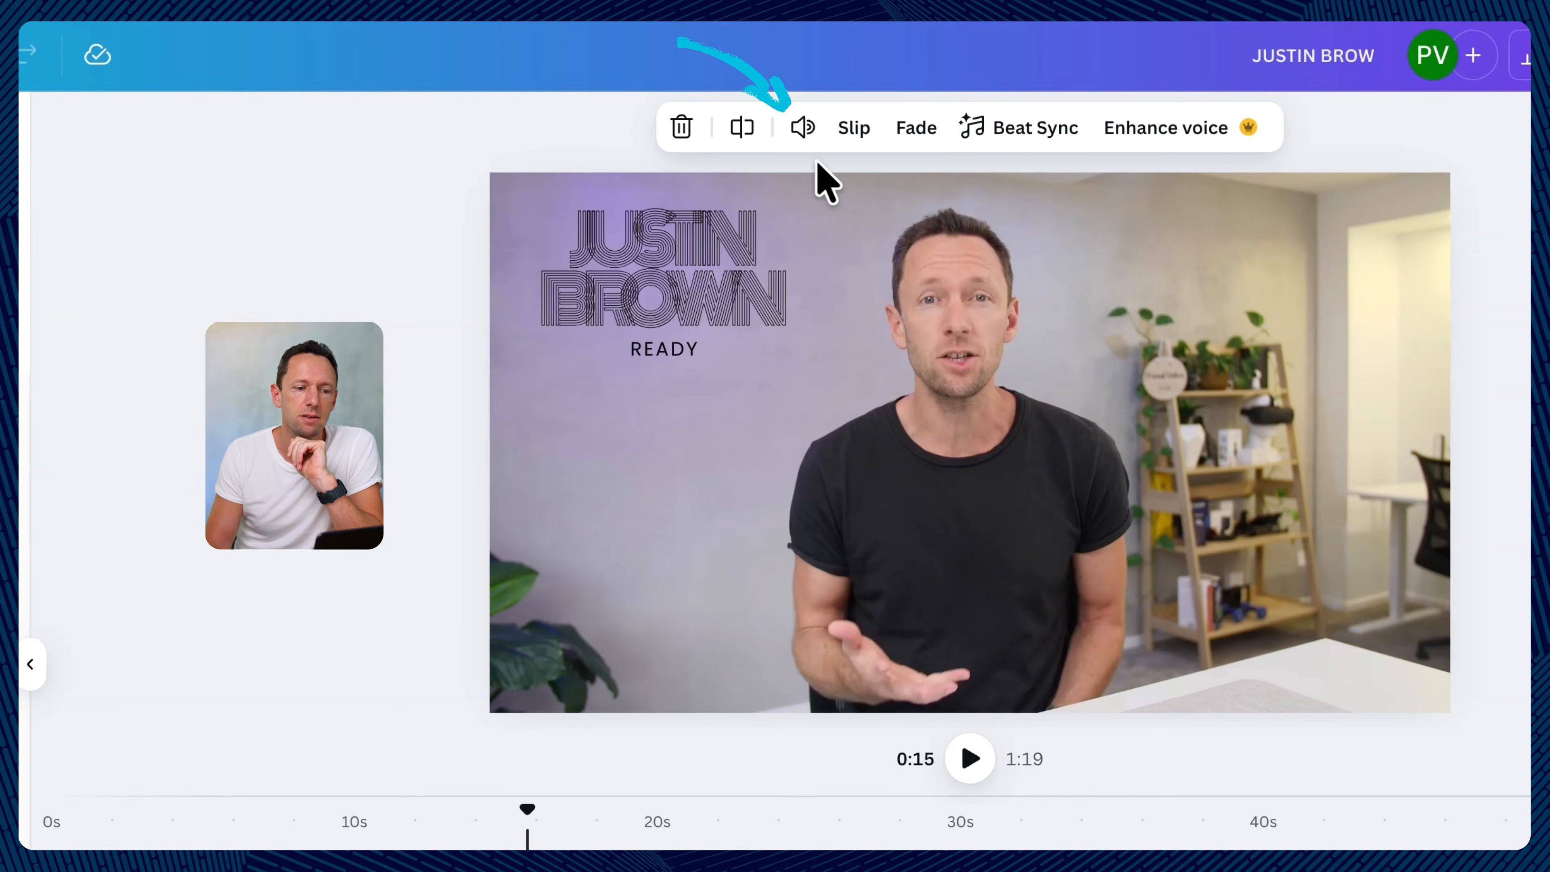
left_click(803, 128)
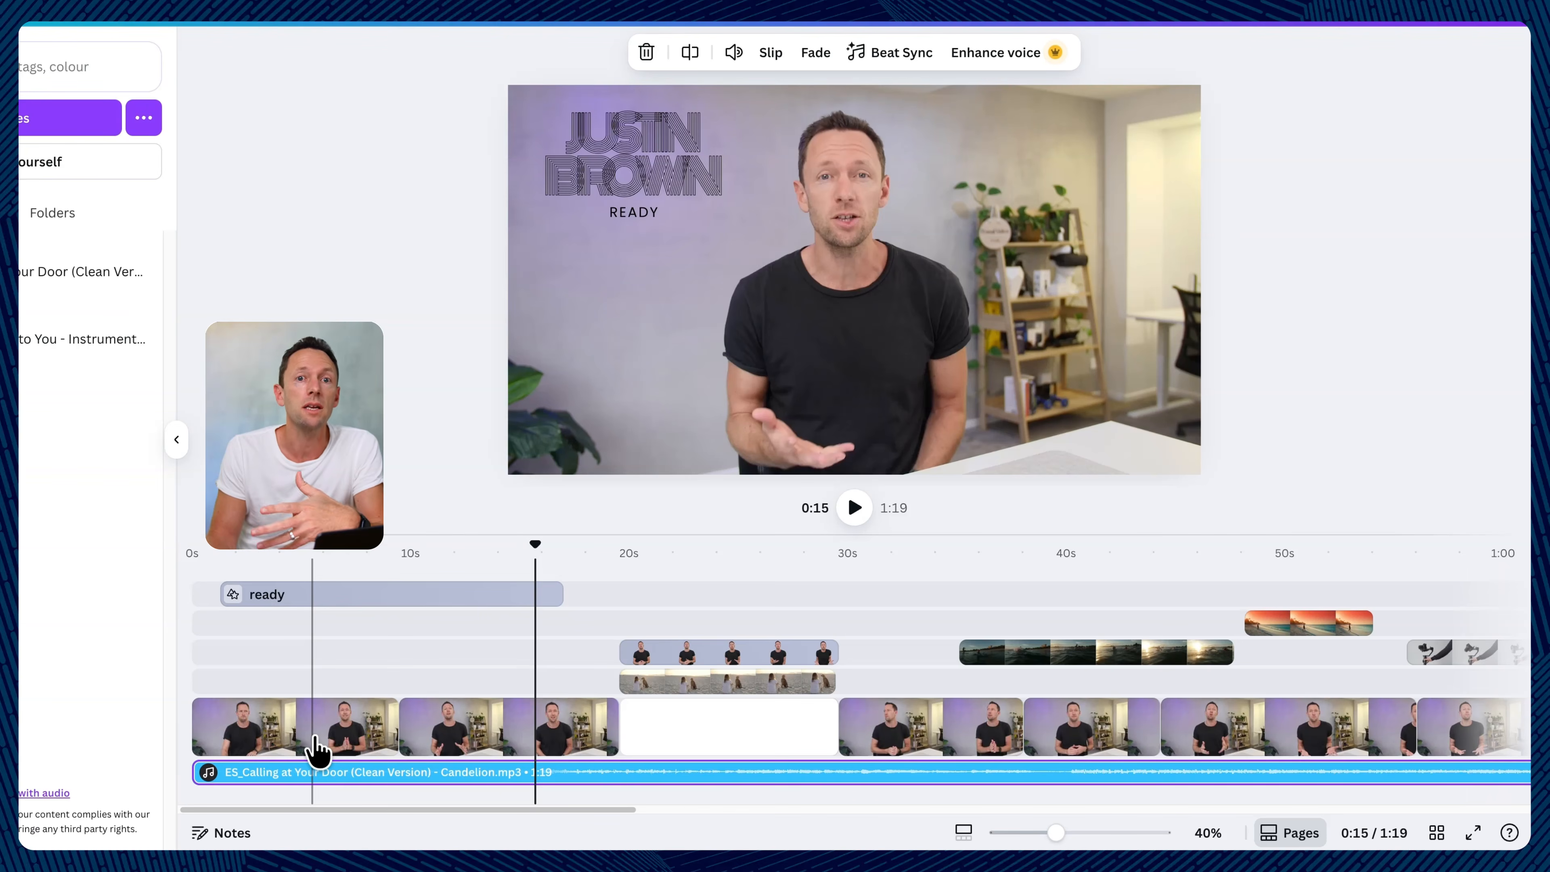
left_click(315, 748)
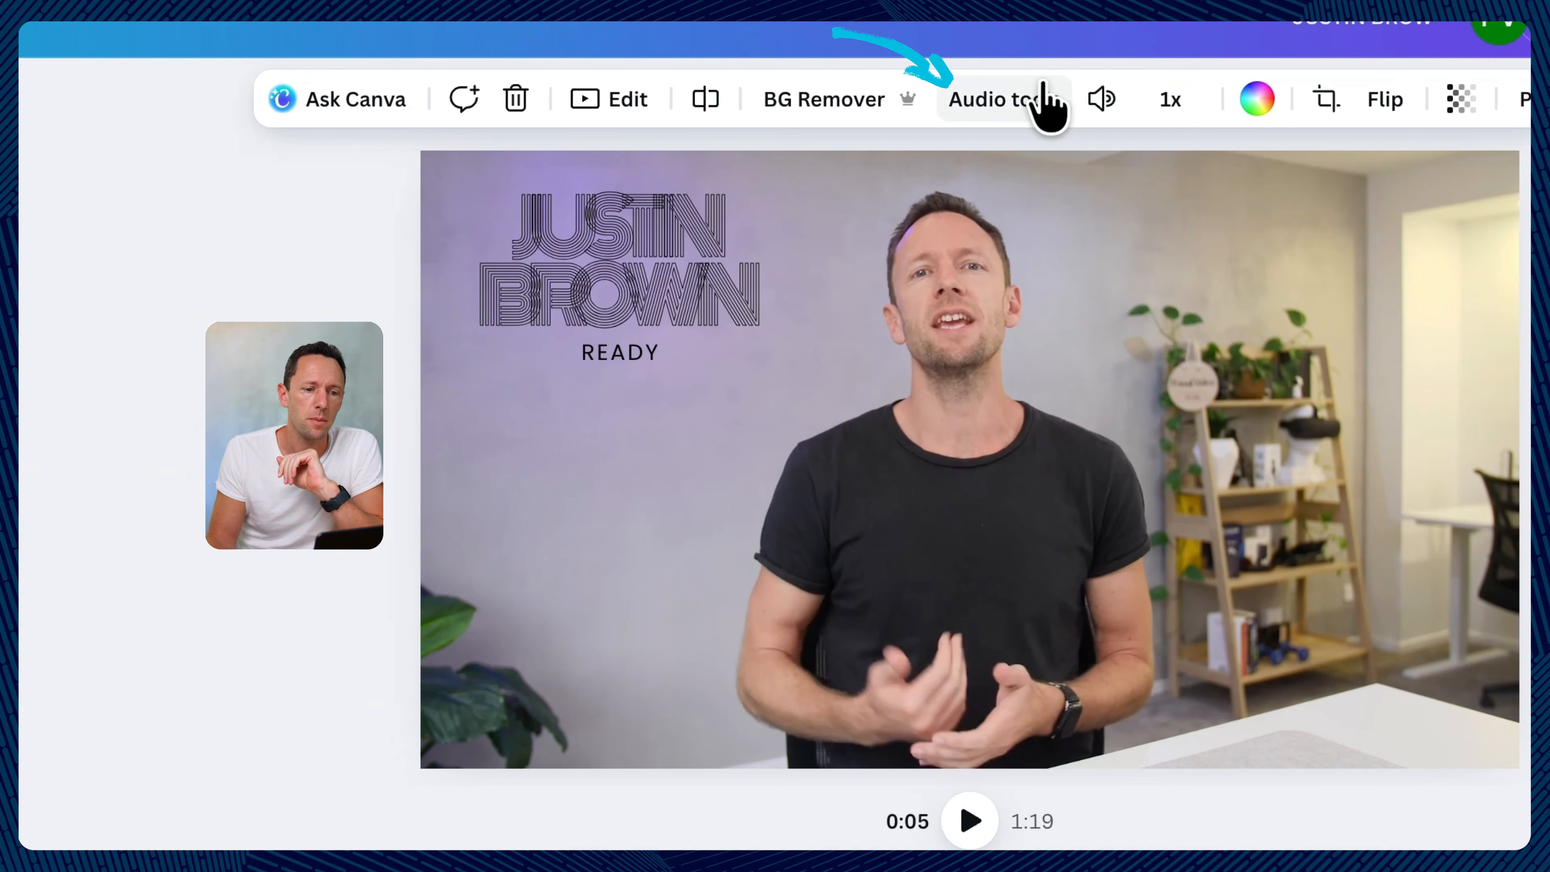
left_click(1038, 98)
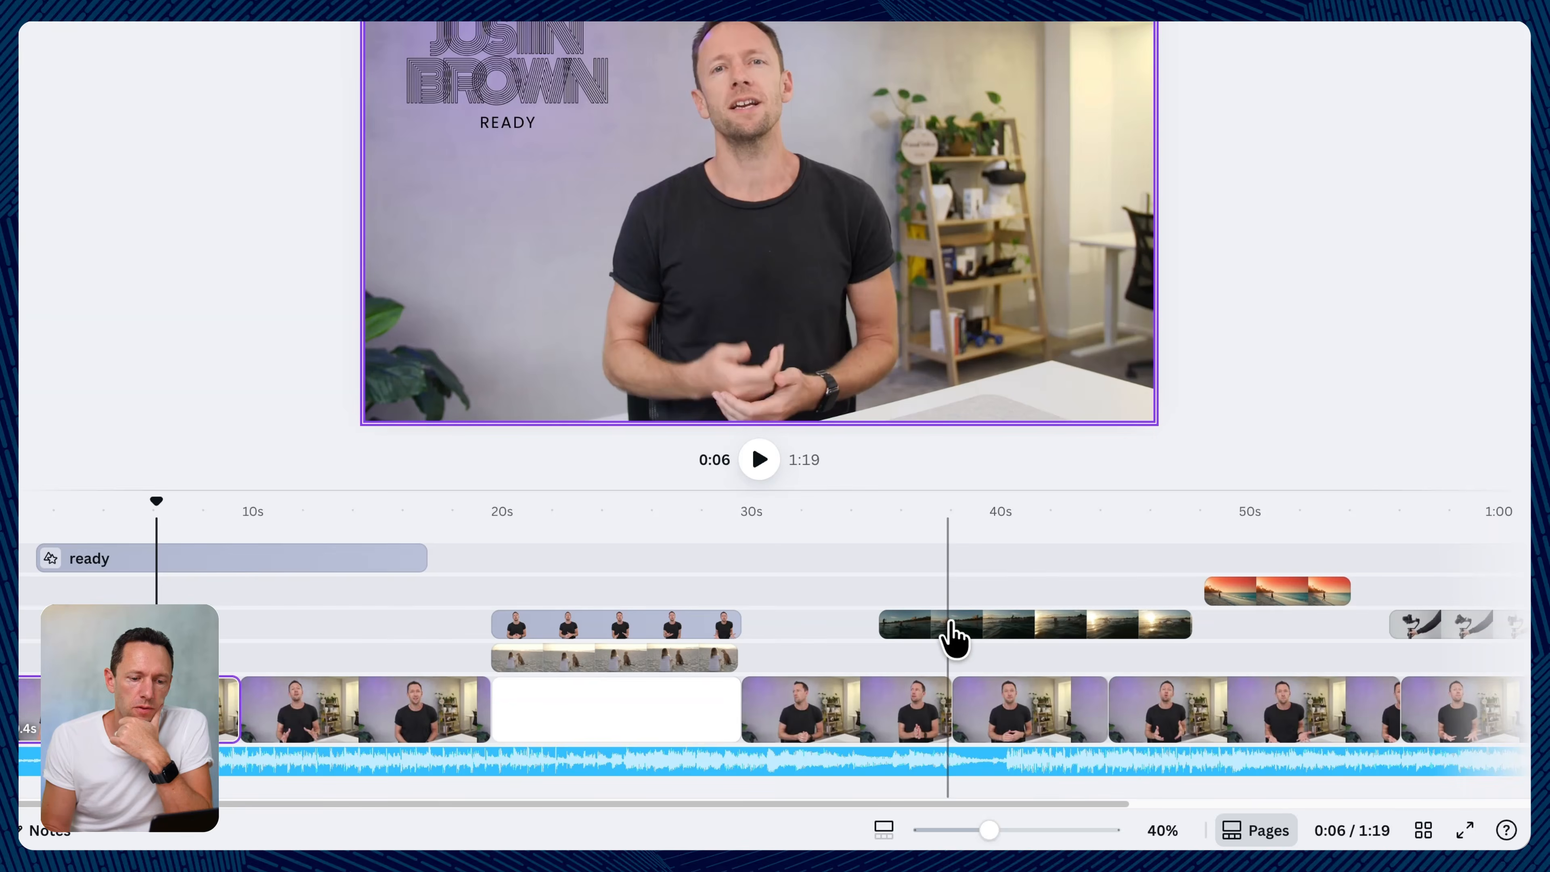
Step: Apply the warm Capri filter to the ocean swimming overlay at about 0:37
left_click(1137, 671)
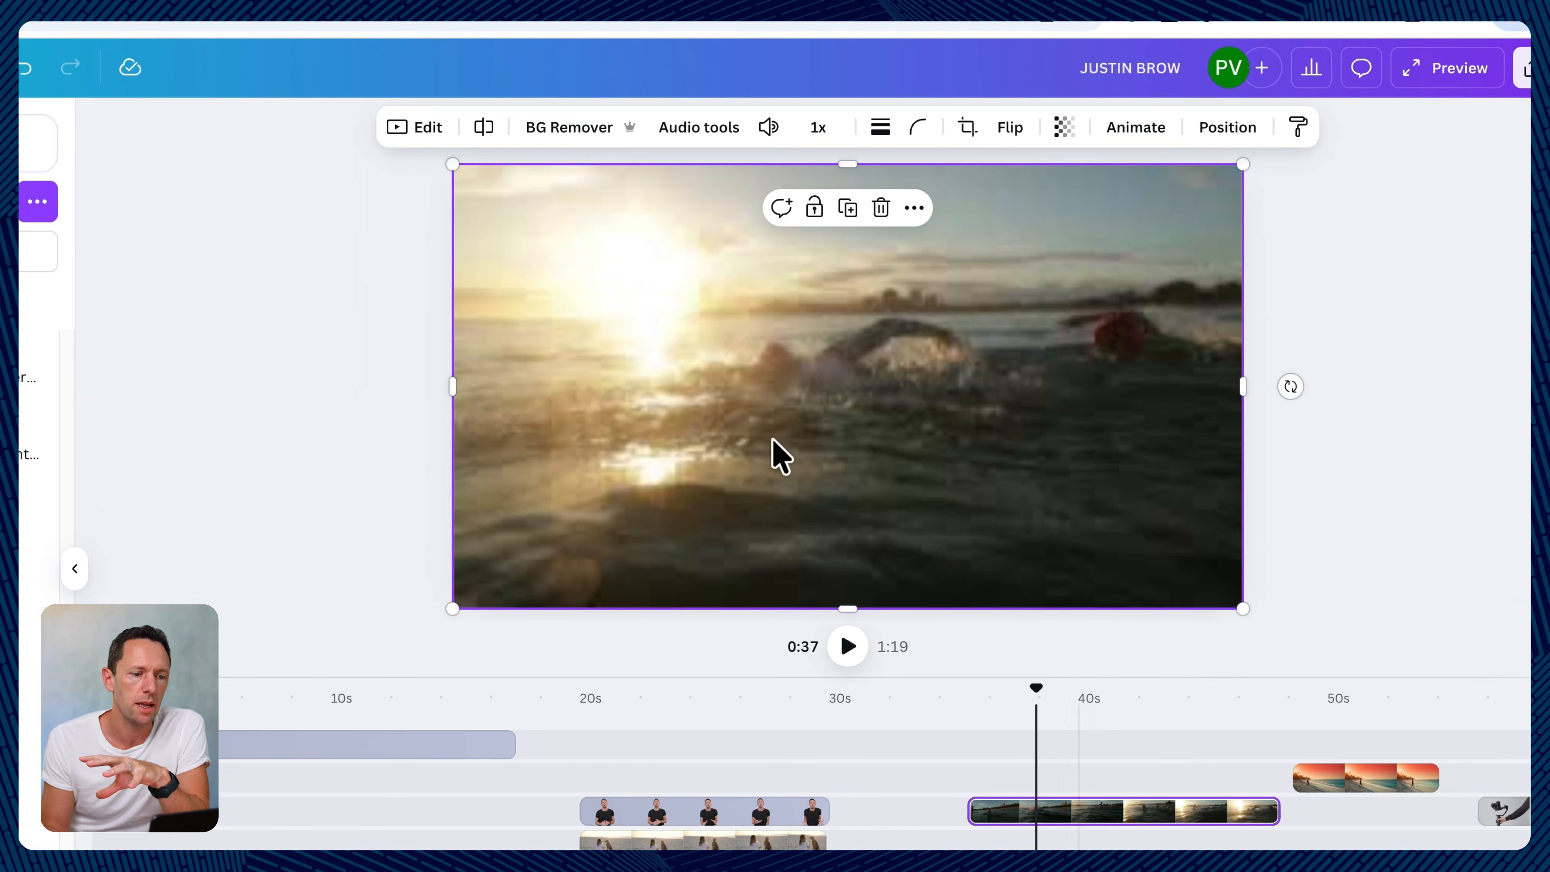
left_click(429, 125)
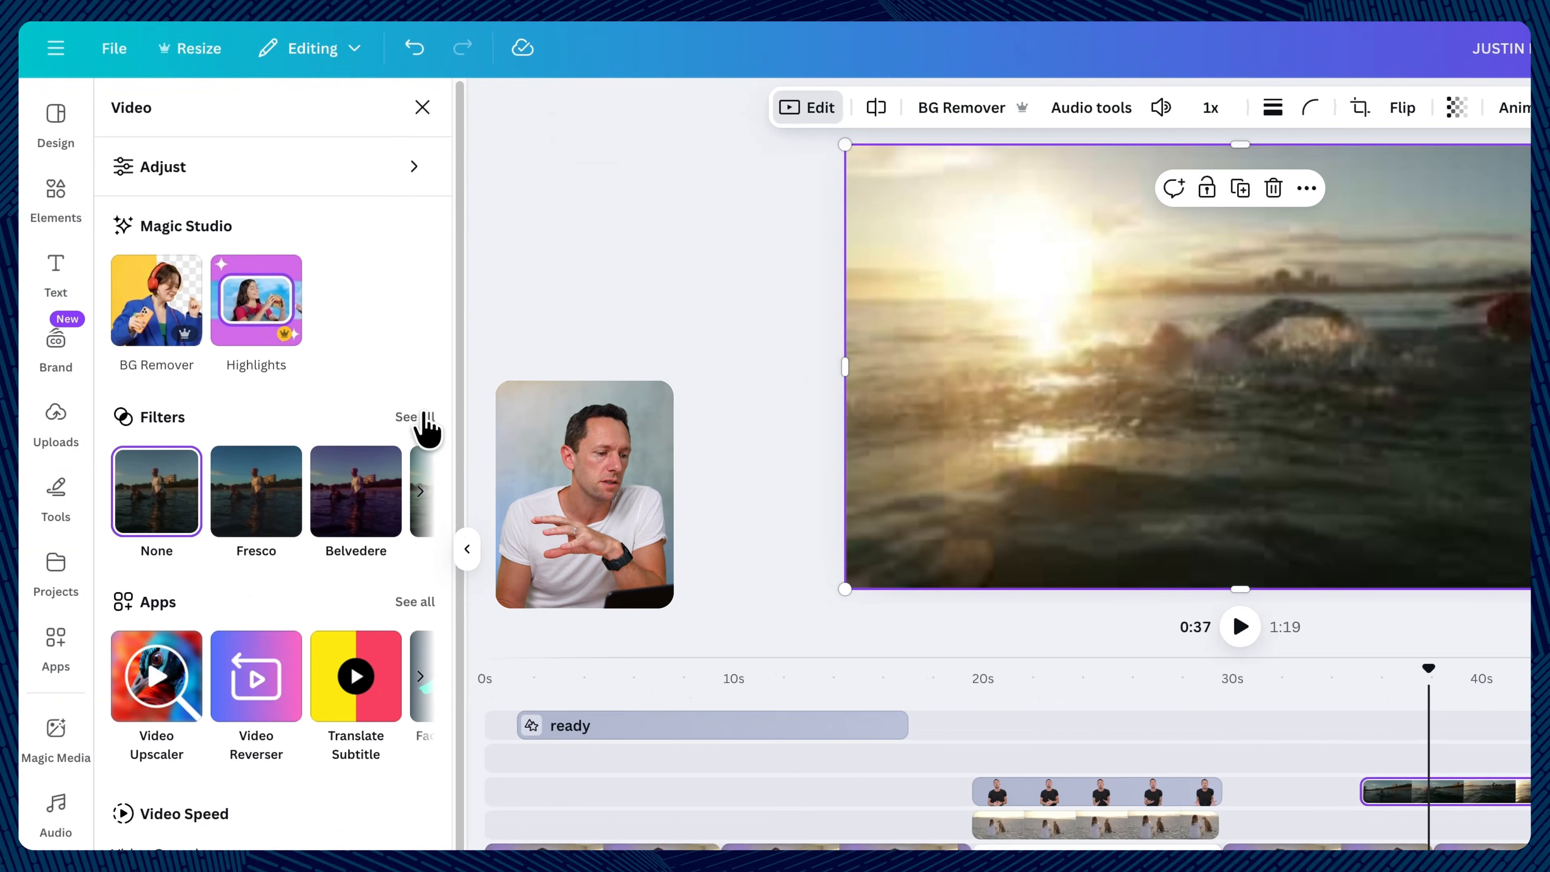
left_click(421, 420)
scroll(442, 262, "down", 1)
scroll(442, 293, "down", 4)
left_click(259, 422)
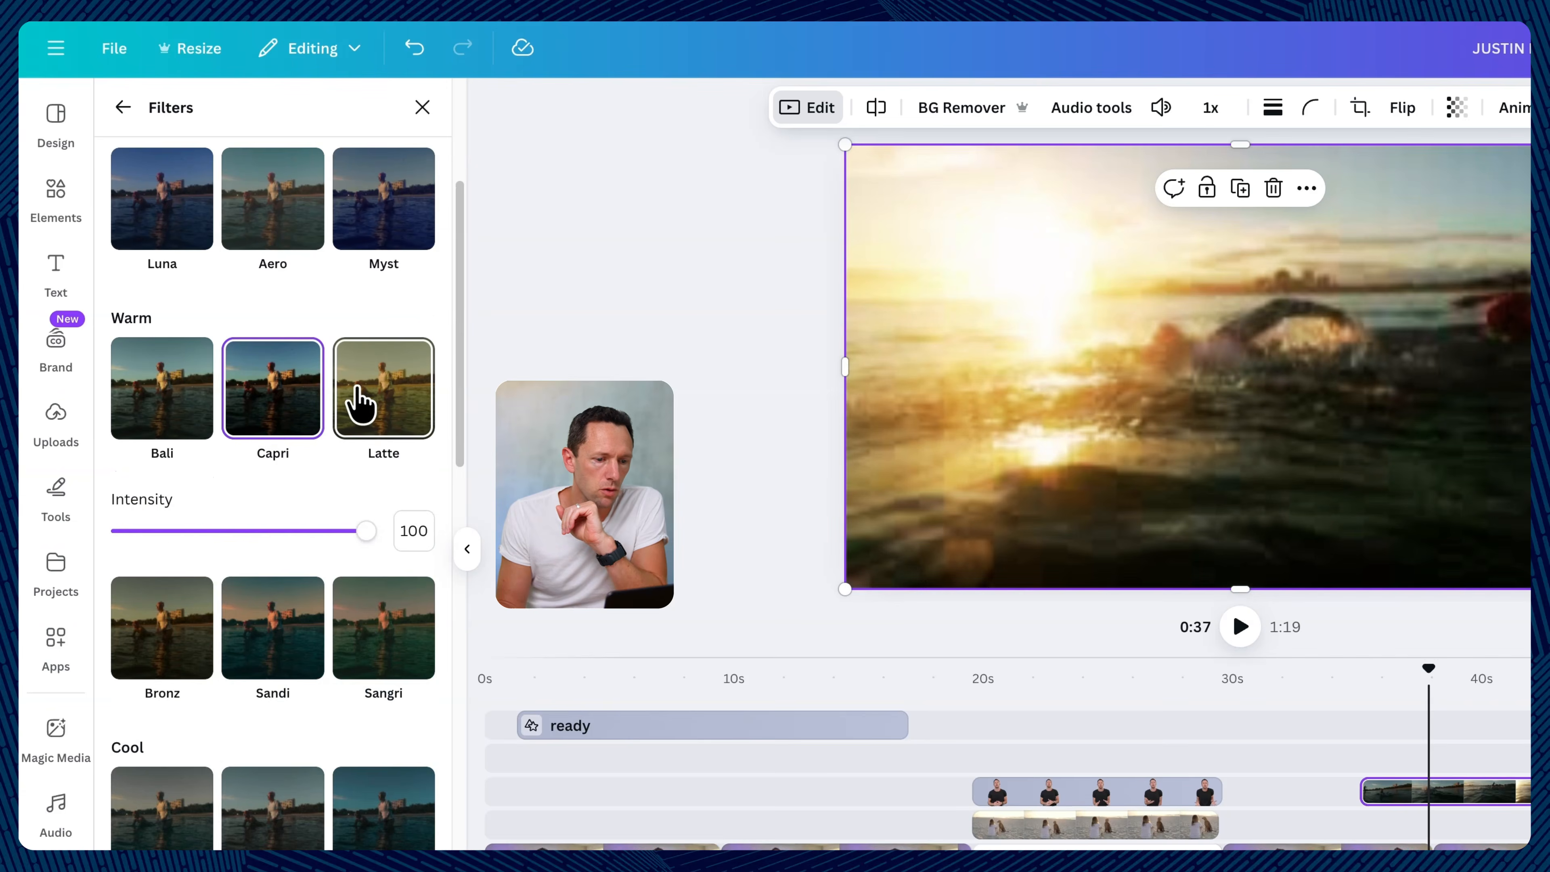
Step: Compare the Latte filter on the swimming overlay, return to Capri and set its intensity to 76
left_click(369, 415)
left_click(314, 423)
left_click_drag(366, 530, 312, 552)
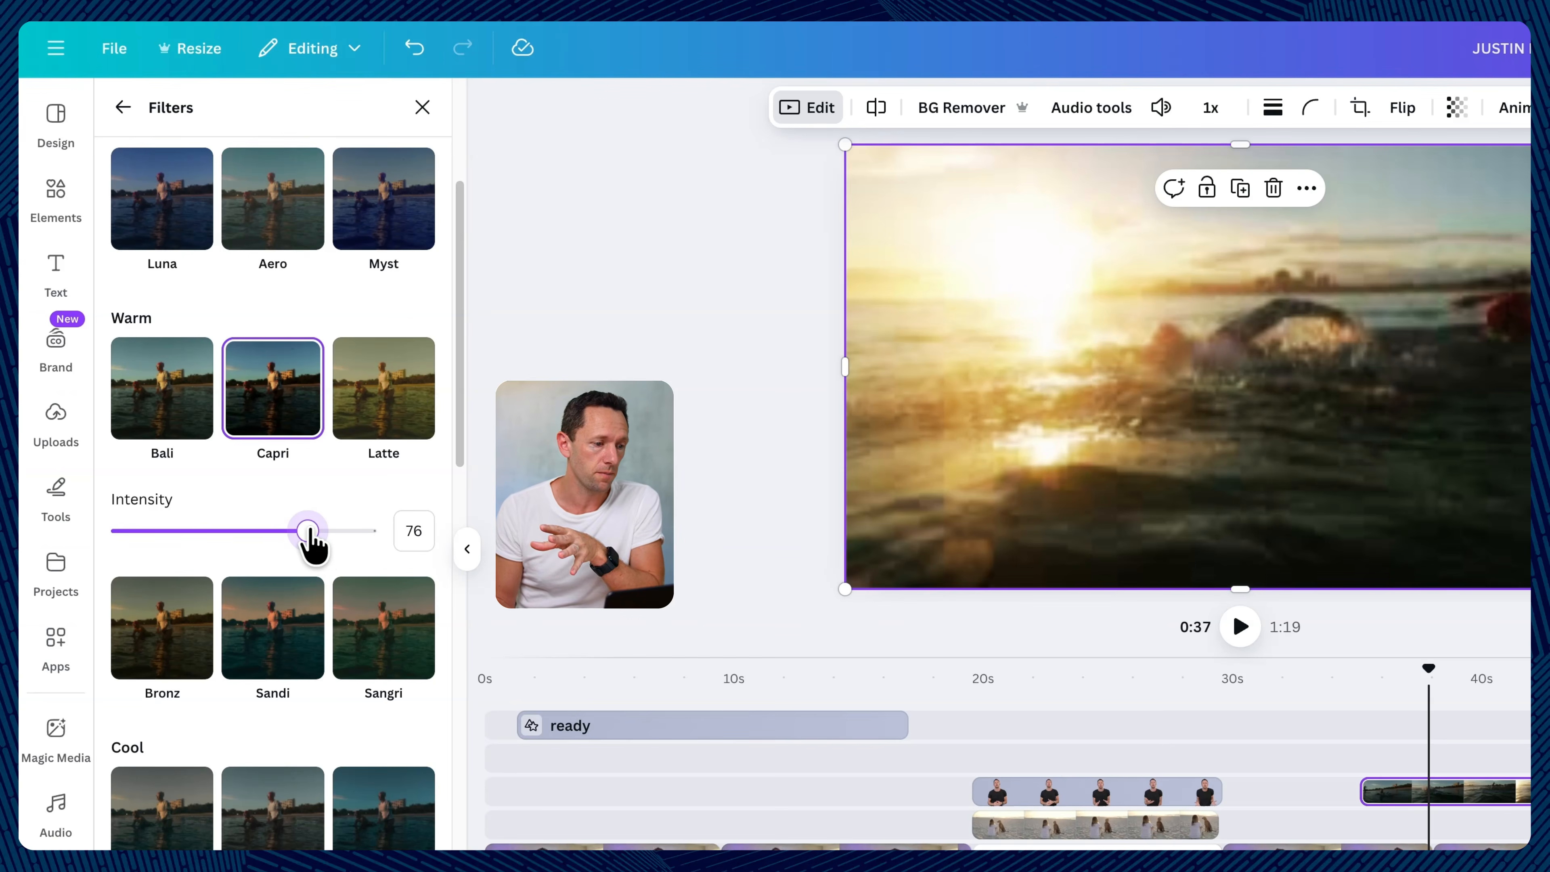
Step: Remove the filter from the ocean swimming overlay by setting it to None
scroll(311, 541, "up", 5)
left_click(160, 208)
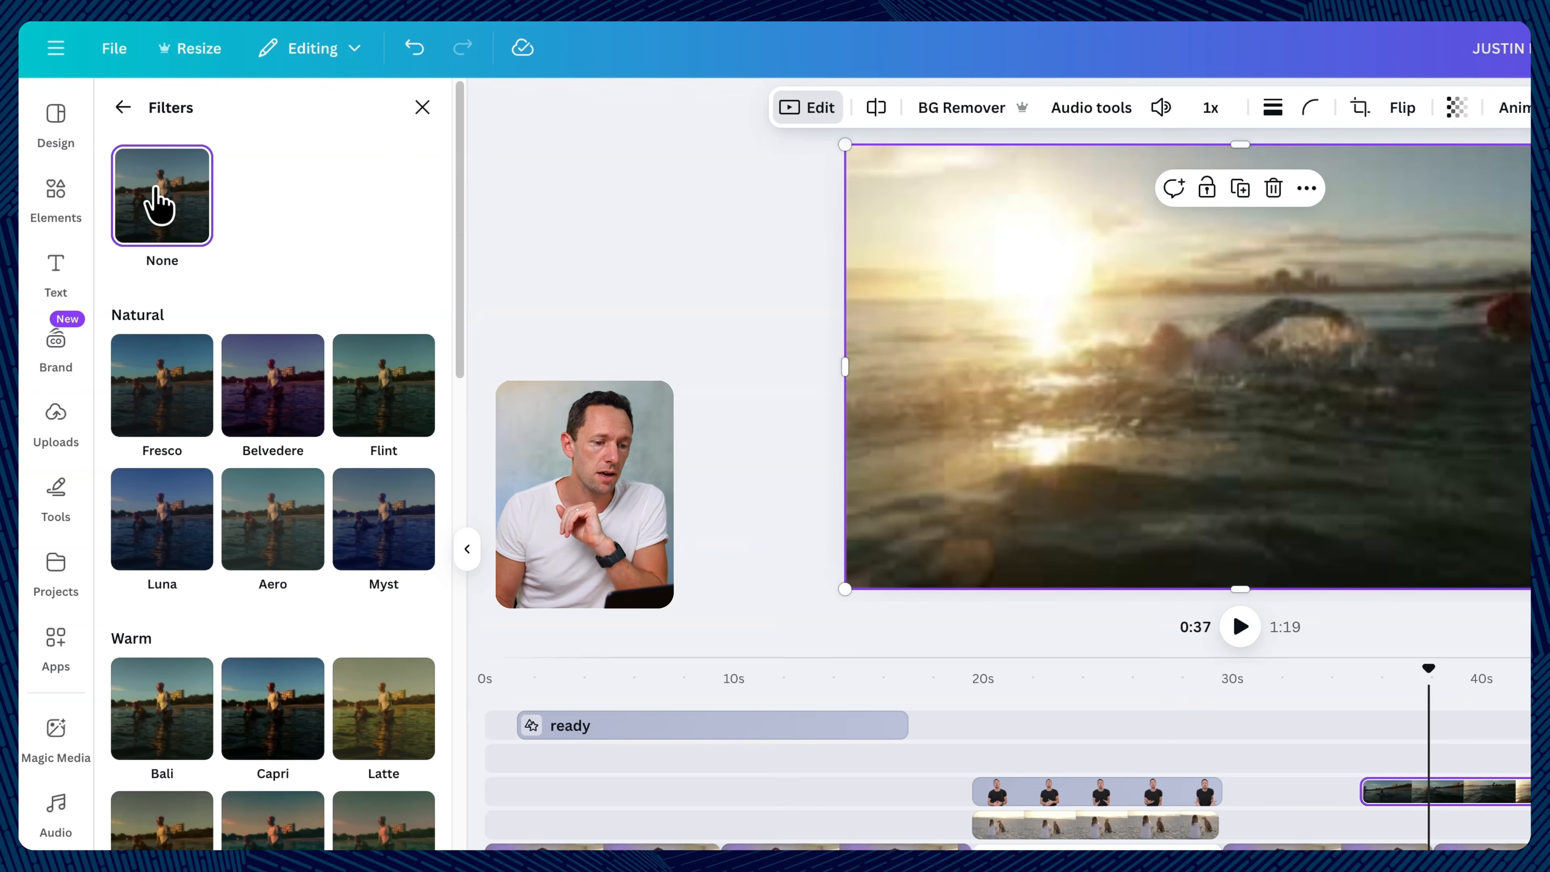
left_click(124, 109)
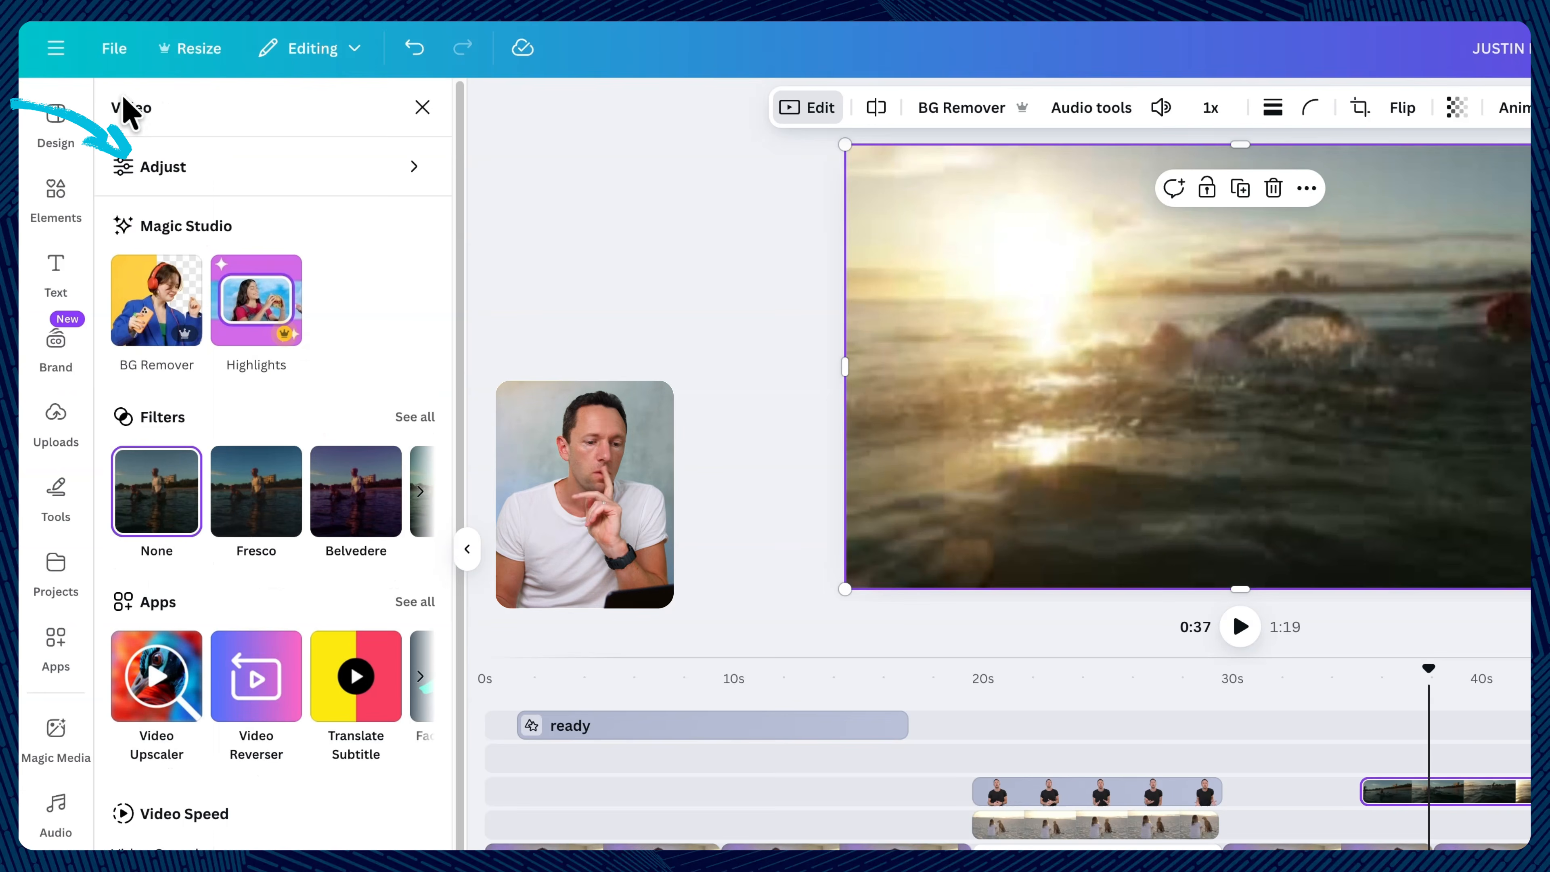
Step: Adjust the ocean swimming overlay manually, setting brightness to -10 and contrast to 16
left_click(217, 174)
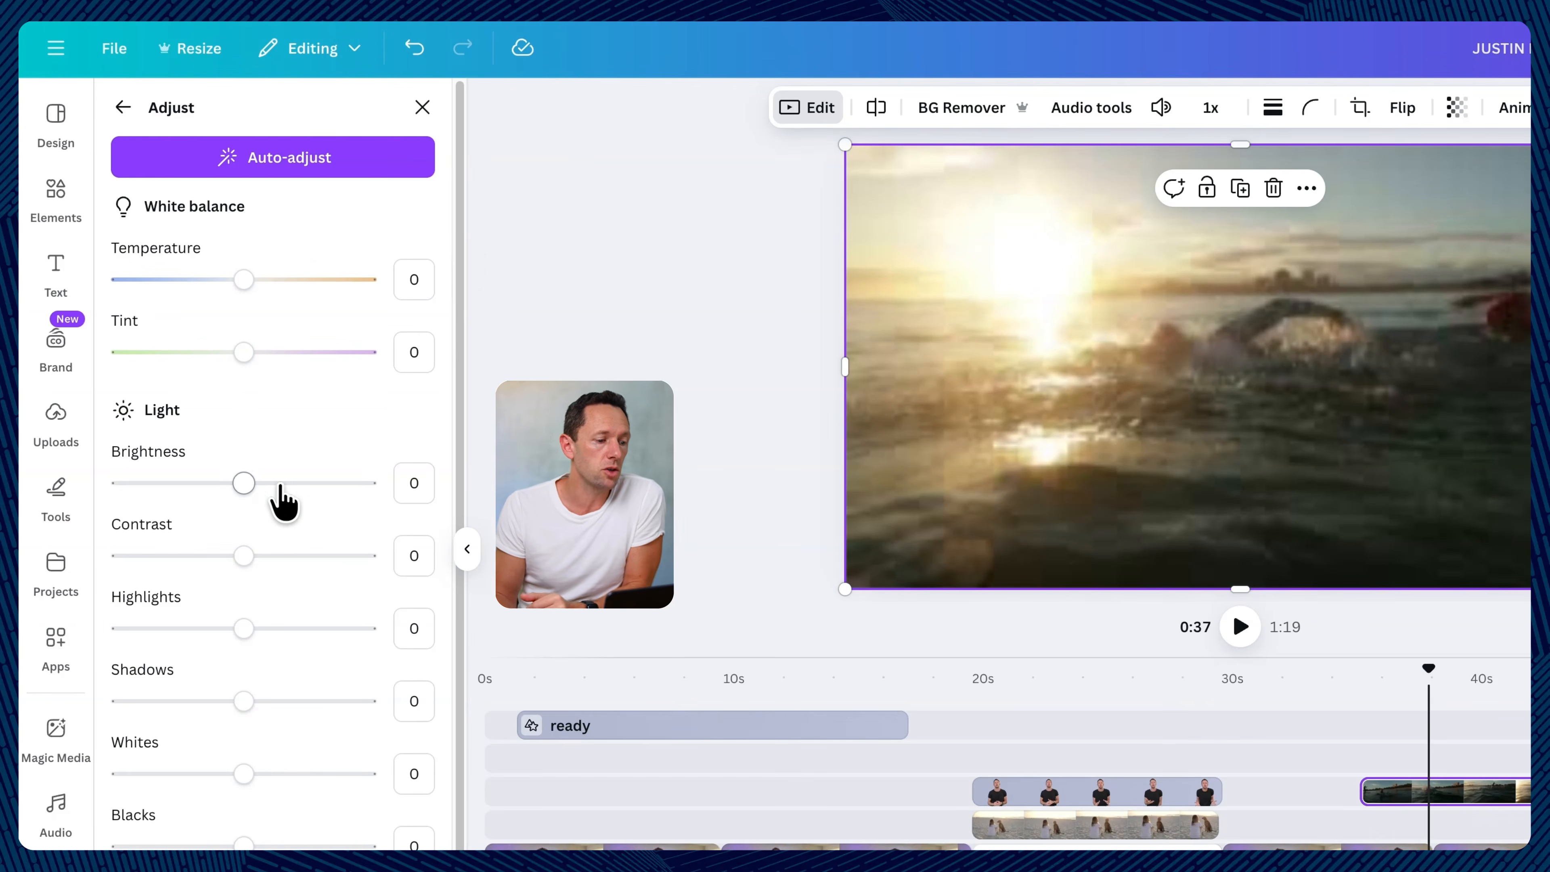
mouse_move(246, 485)
left_mouse_down()
mouse_move(315, 486)
mouse_move(230, 482)
left_mouse_up()
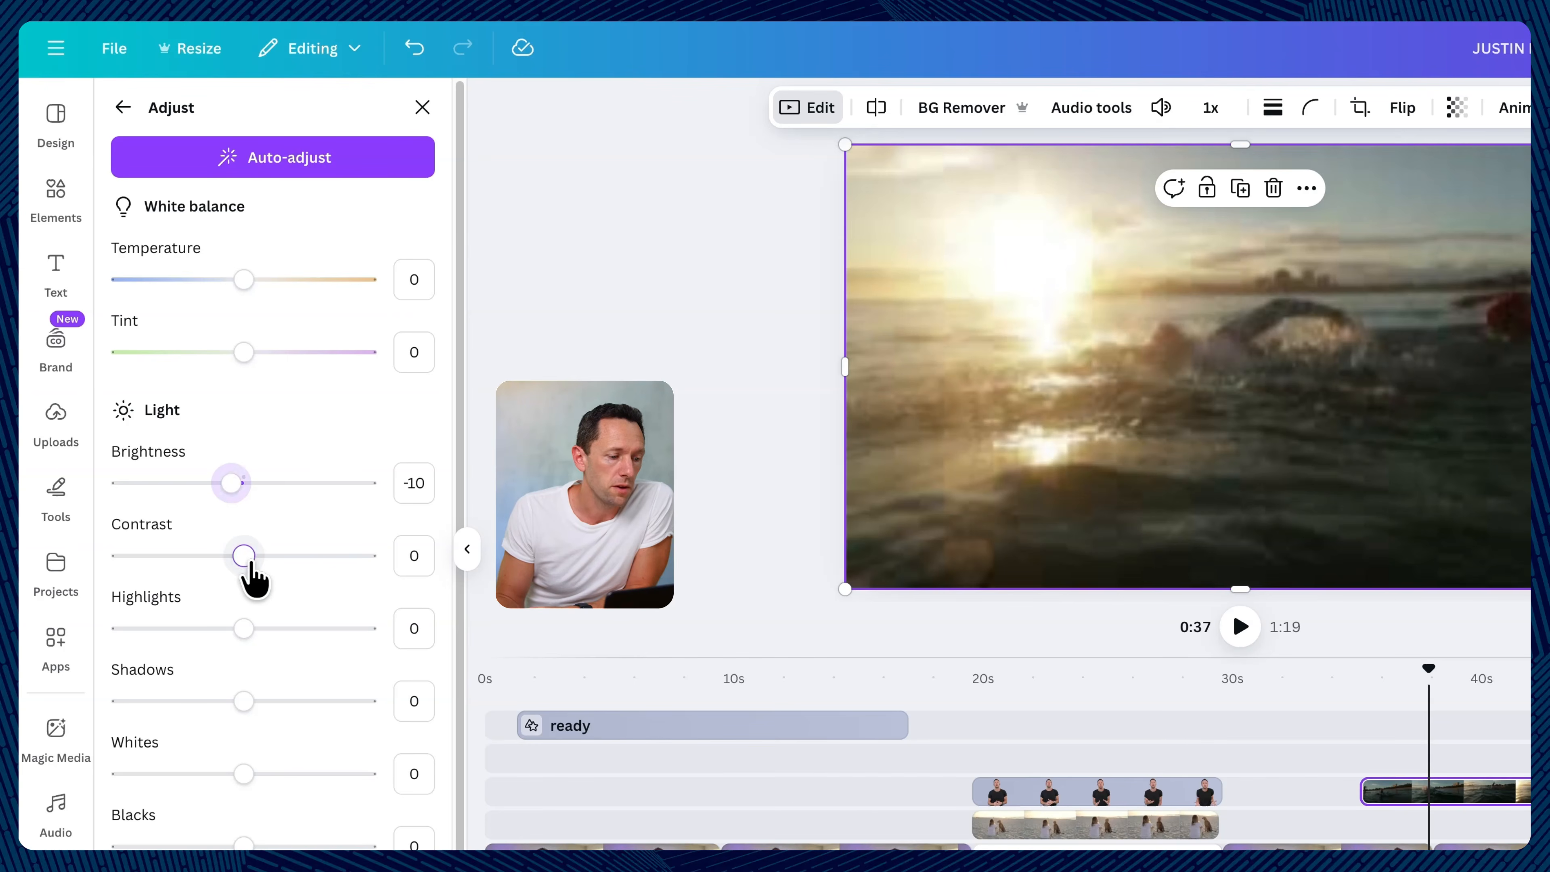
mouse_move(250, 565)
left_mouse_down()
mouse_move(321, 566)
mouse_move(267, 566)
left_mouse_up()
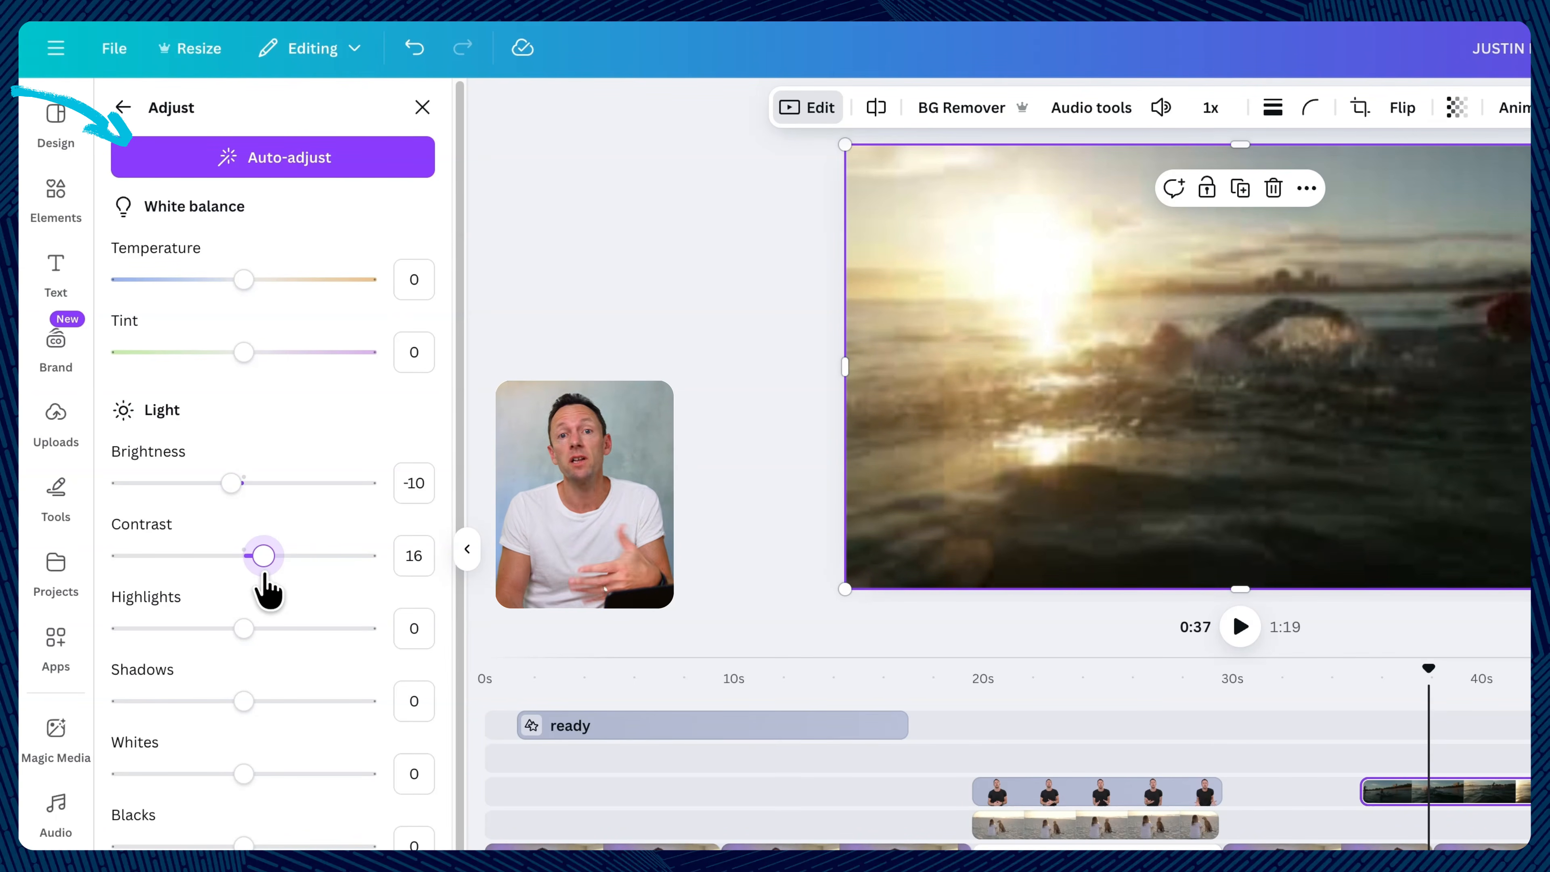
Step: Auto-adjust the ocean swimming overlay's light and colour, and set highlights to 11 and shadows to 27
left_click(307, 174)
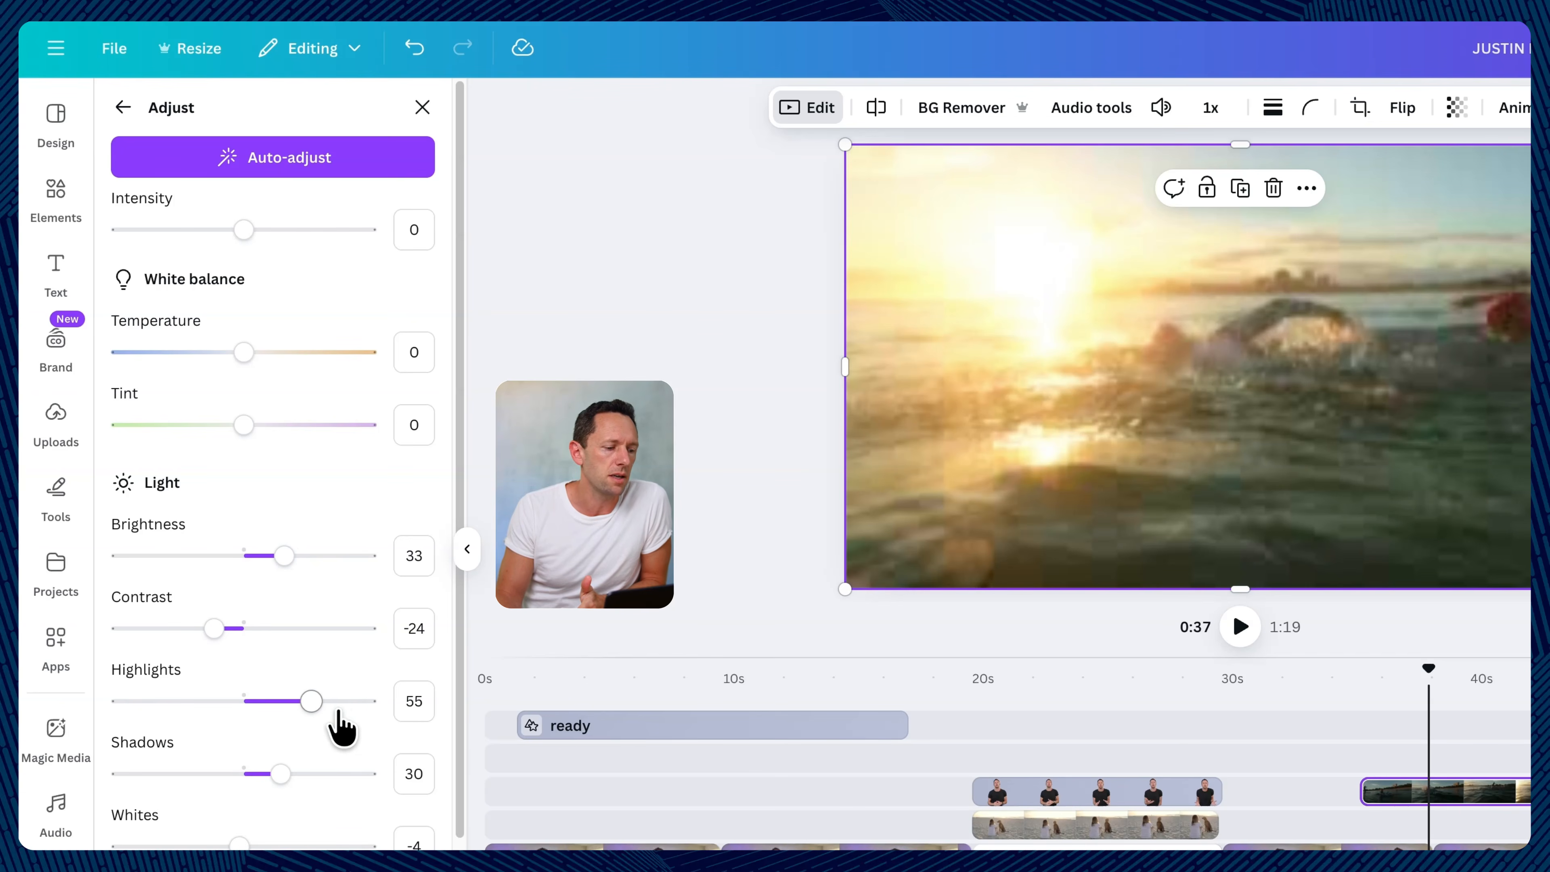
left_click_drag(311, 705, 256, 708)
left_click_drag(280, 774, 278, 773)
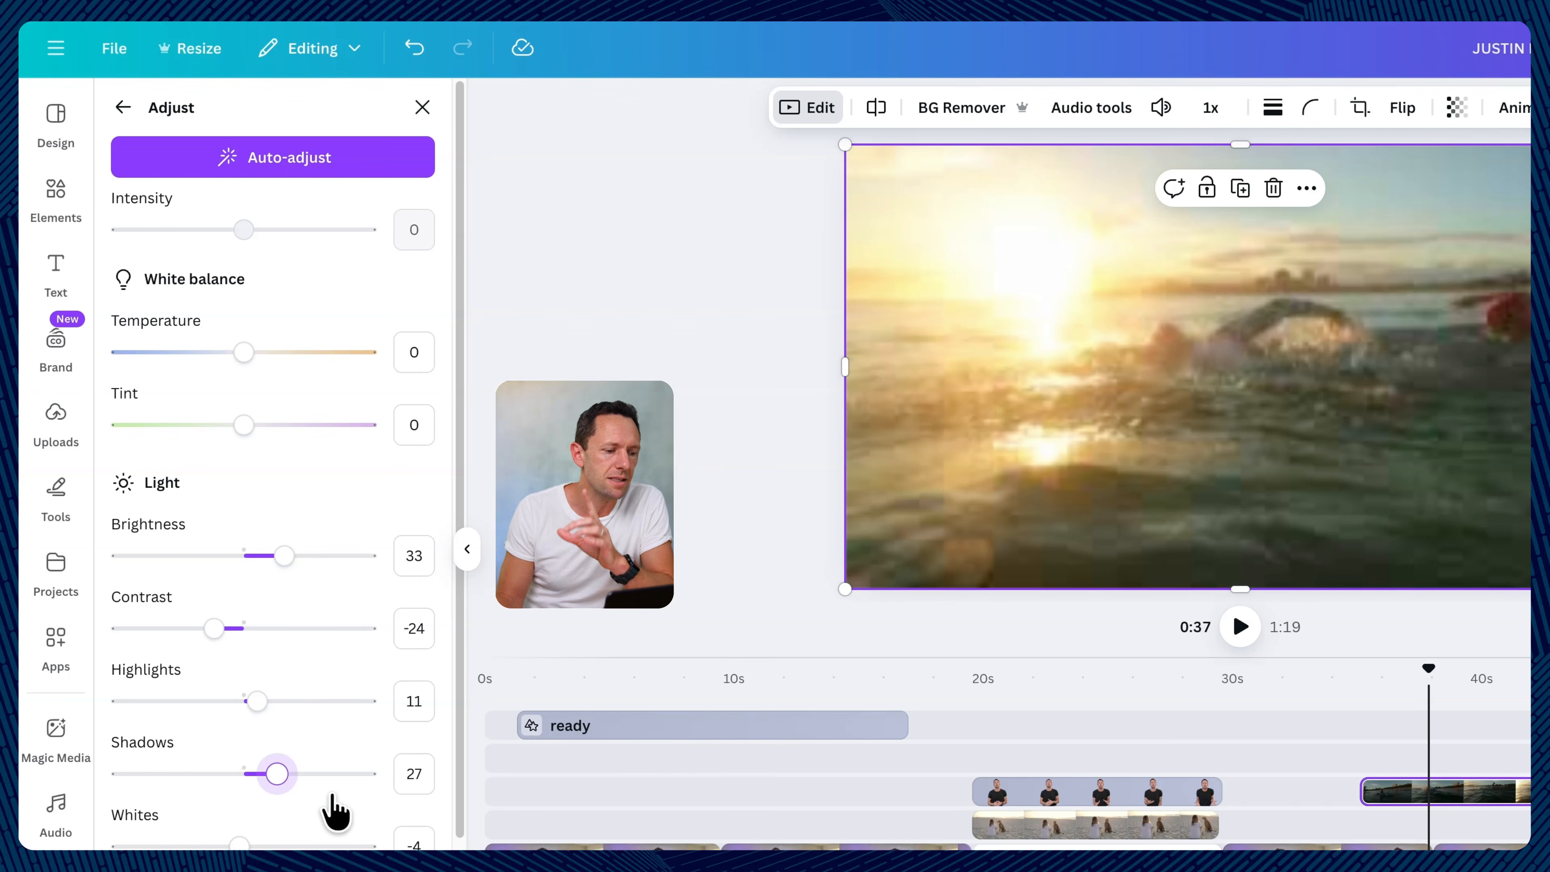
left_click_drag(460, 720, 452, 871)
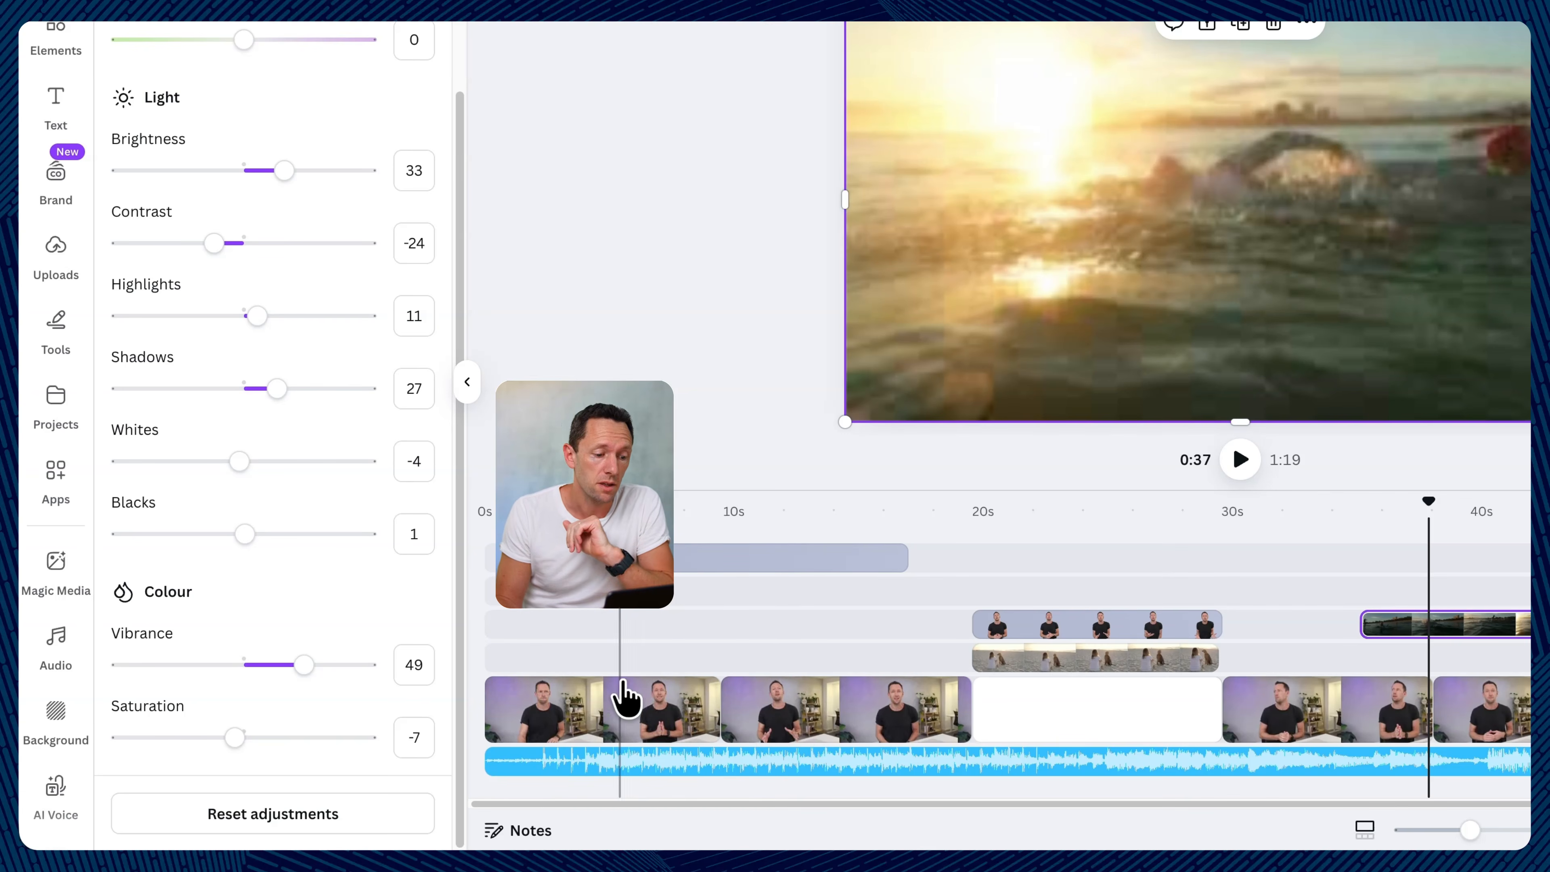
Step: Auto-adjust the first talking-head clip at about 0:05 and reduce its contrast
left_click(622, 709)
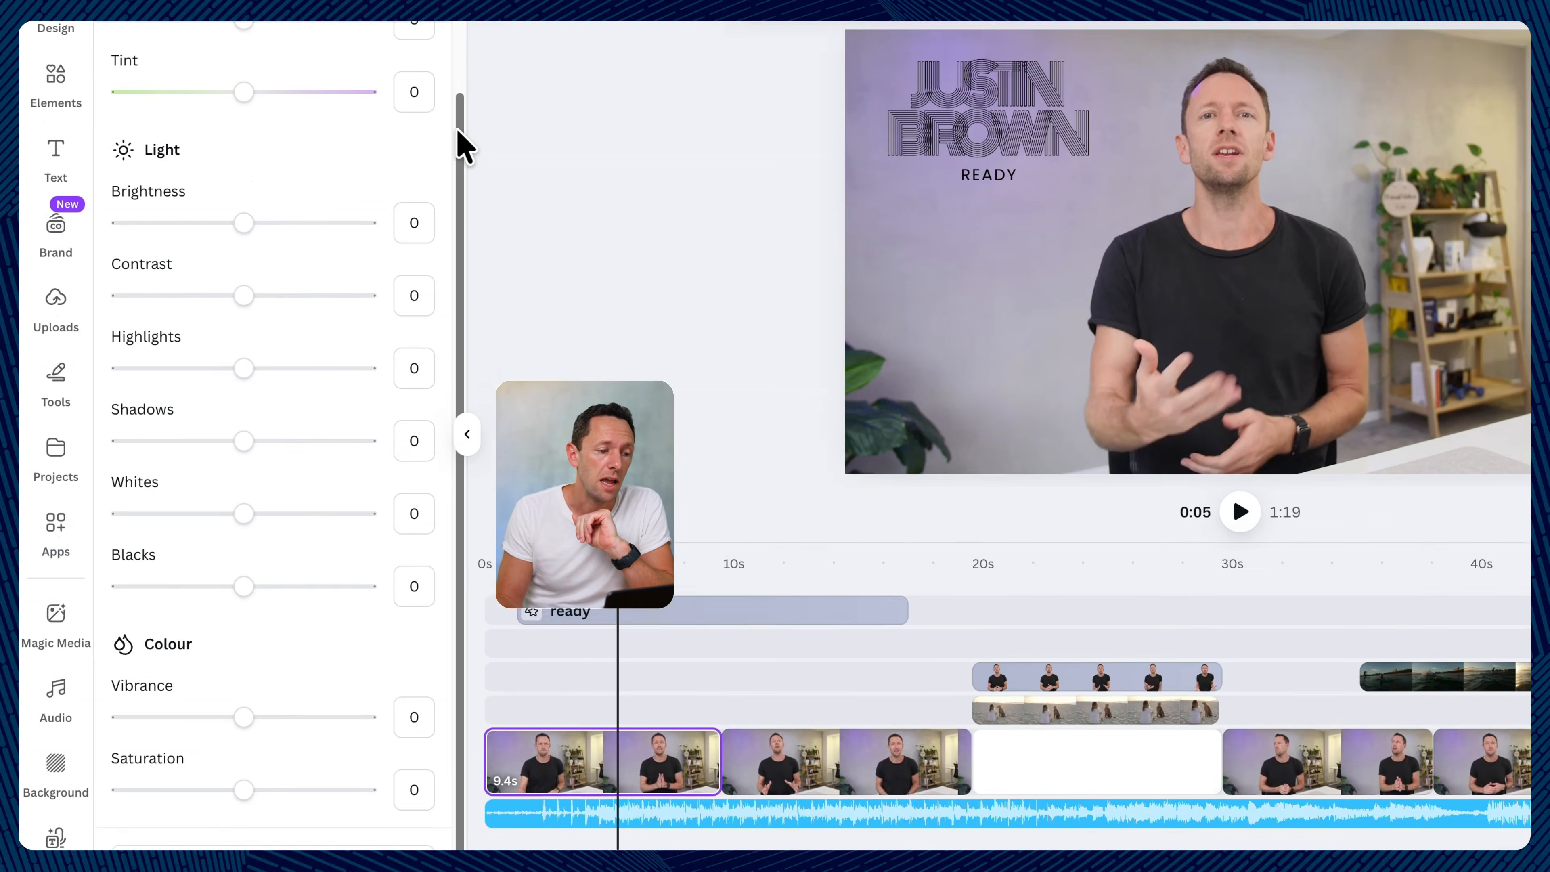
left_click_drag(457, 131, 452, 70)
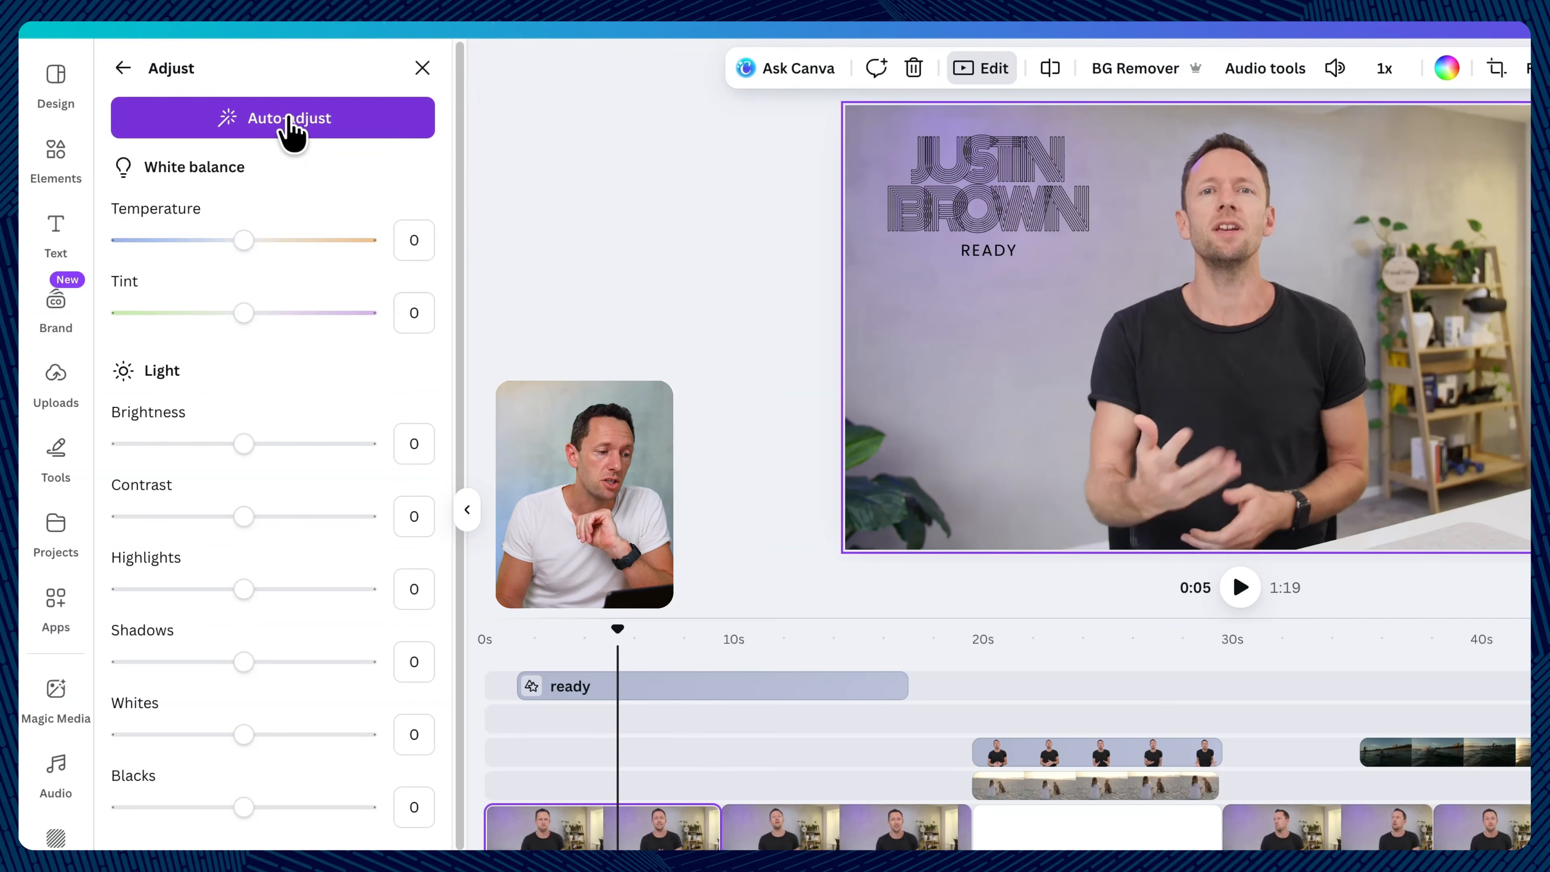
left_click(289, 131)
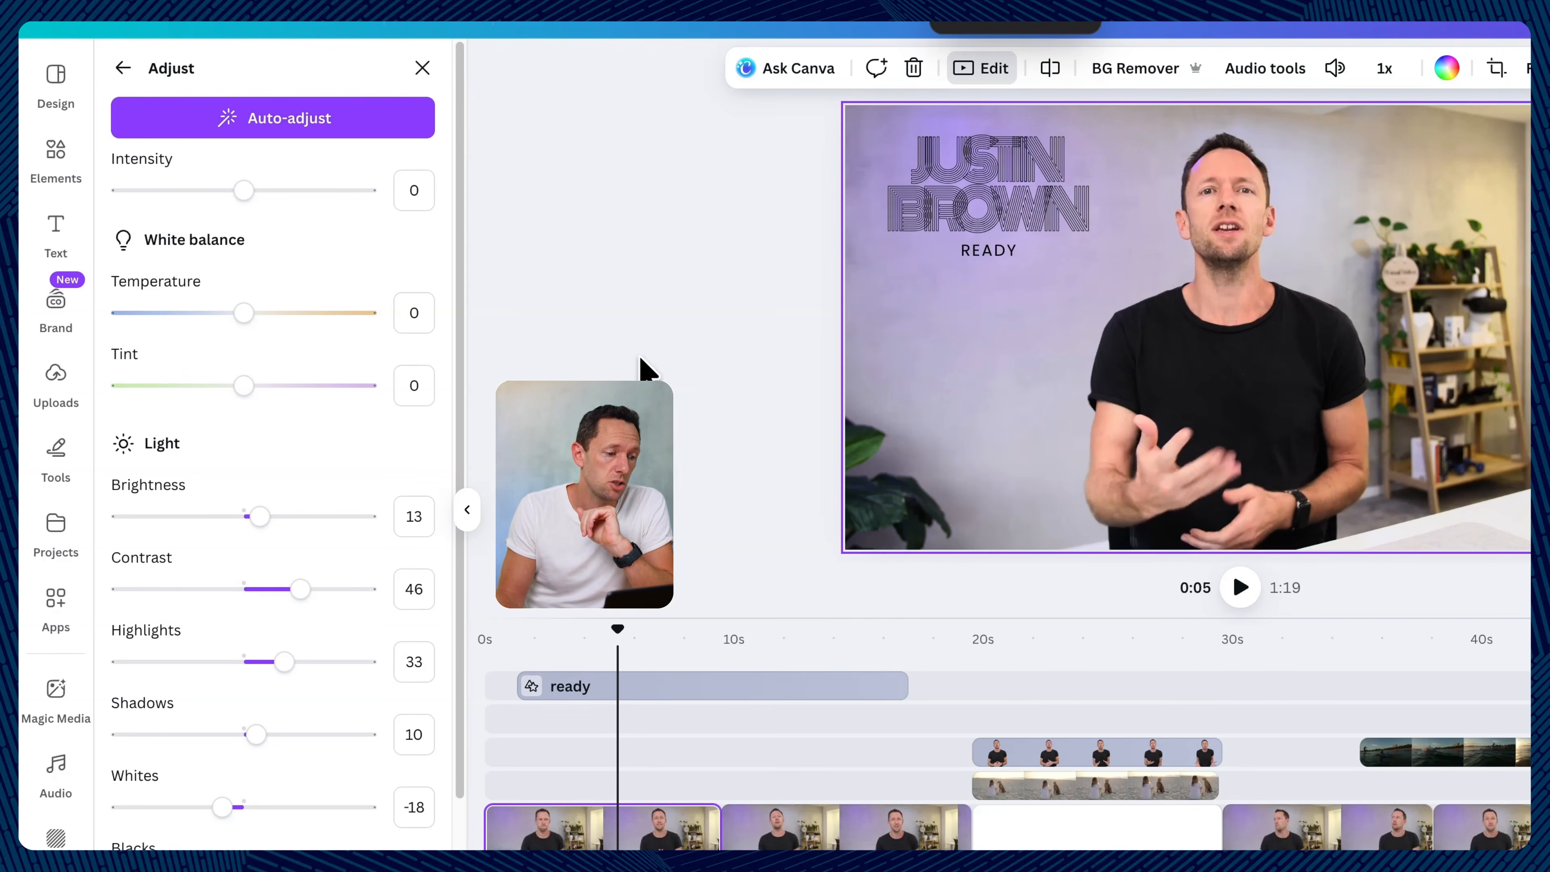
left_click_drag(299, 590, 243, 590)
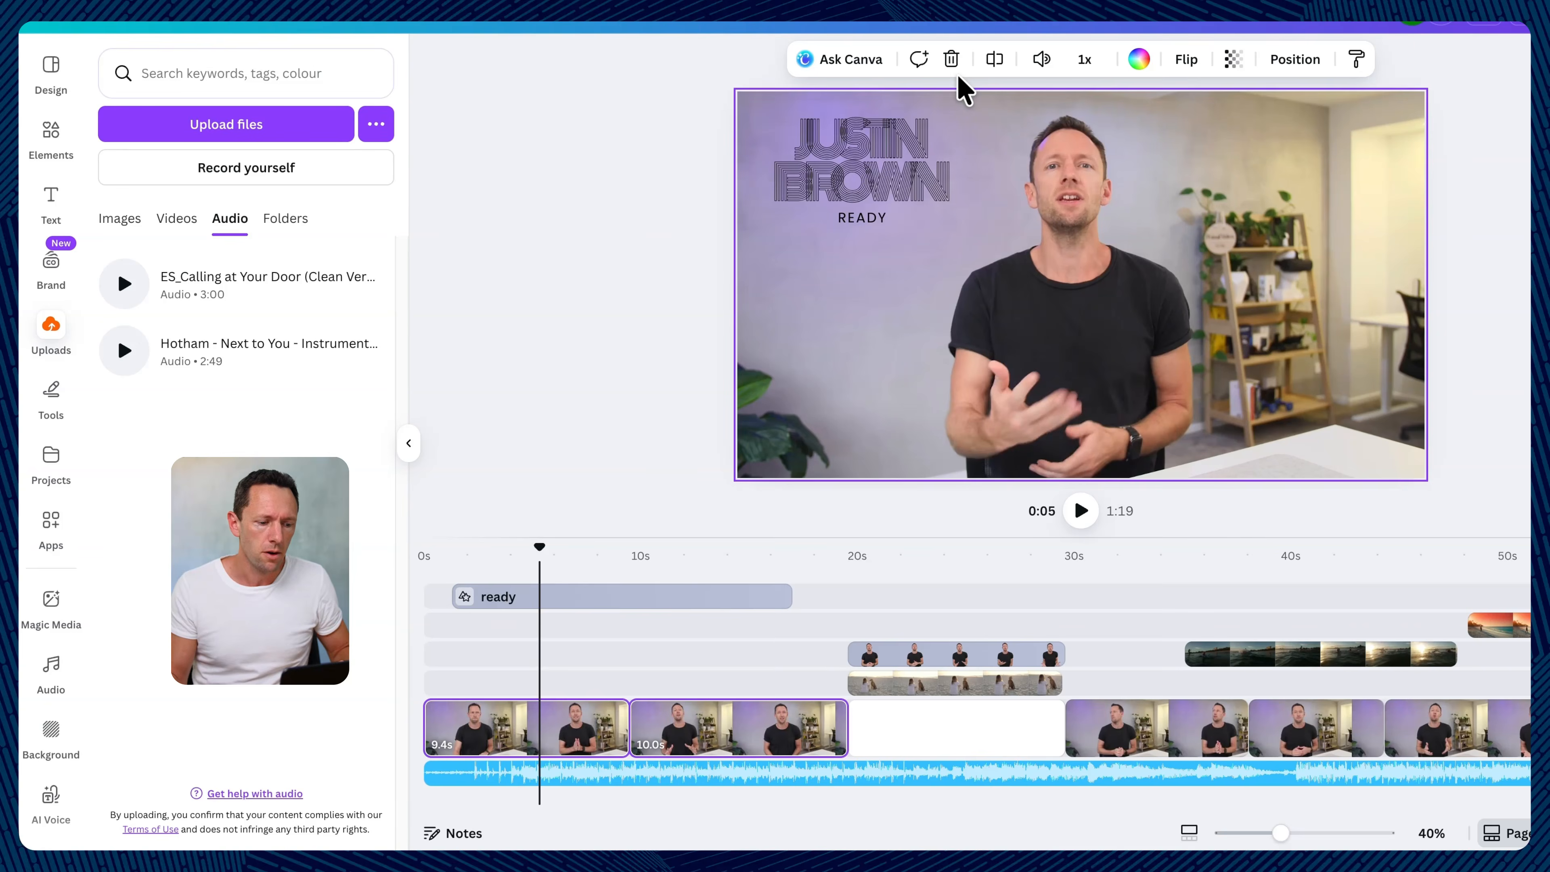
Step: Copy the first talking-head clip's style and apply it to the second clip and the two talking-head clips after 0:30
left_click(591, 730)
right_click(560, 748)
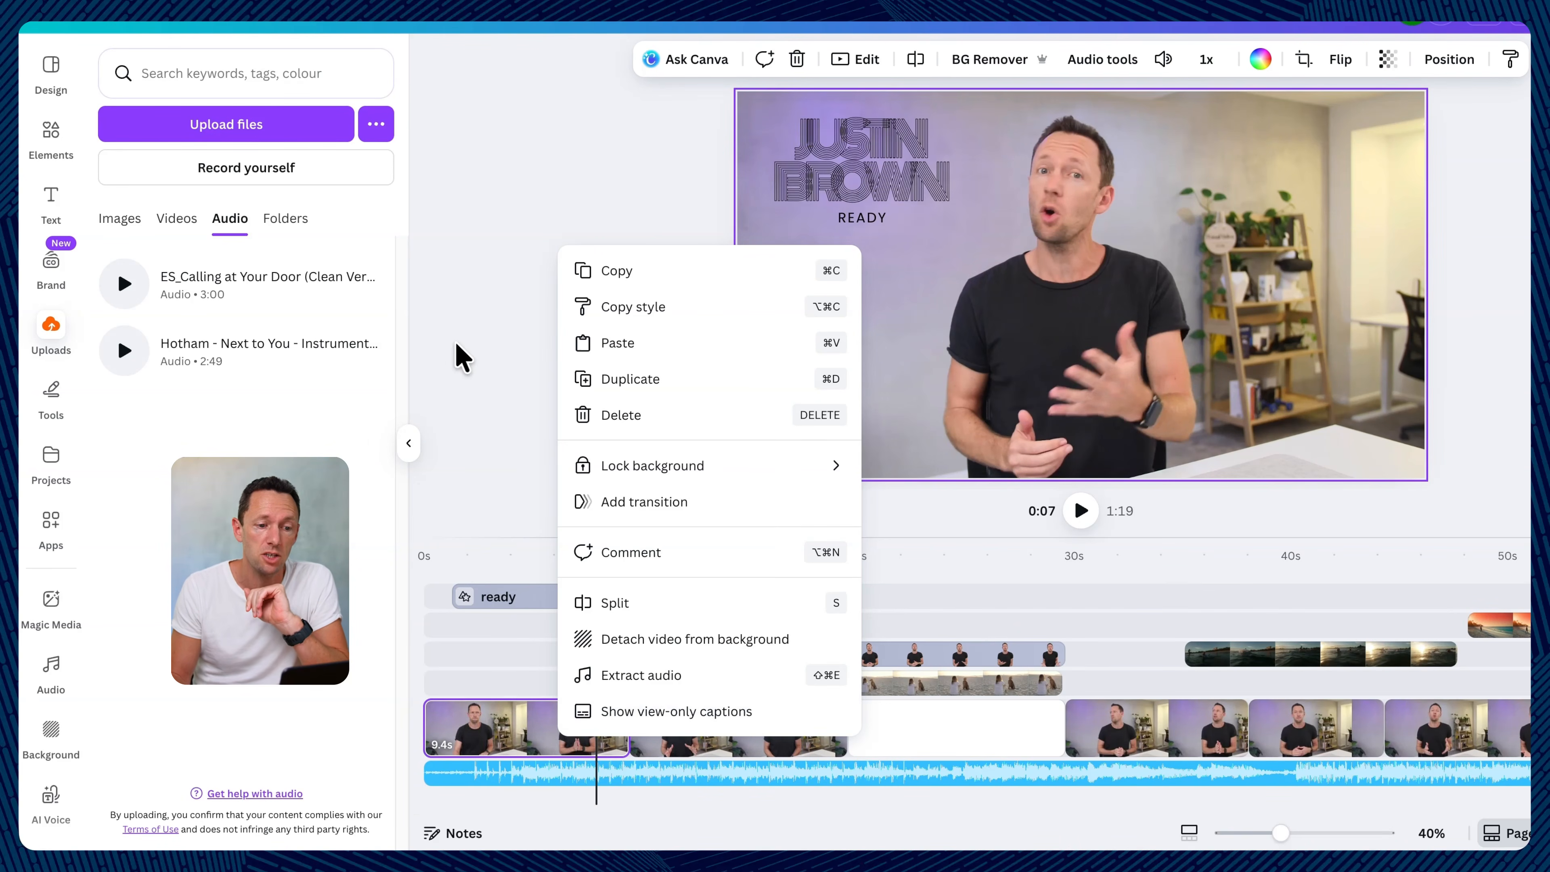
left_click(715, 310)
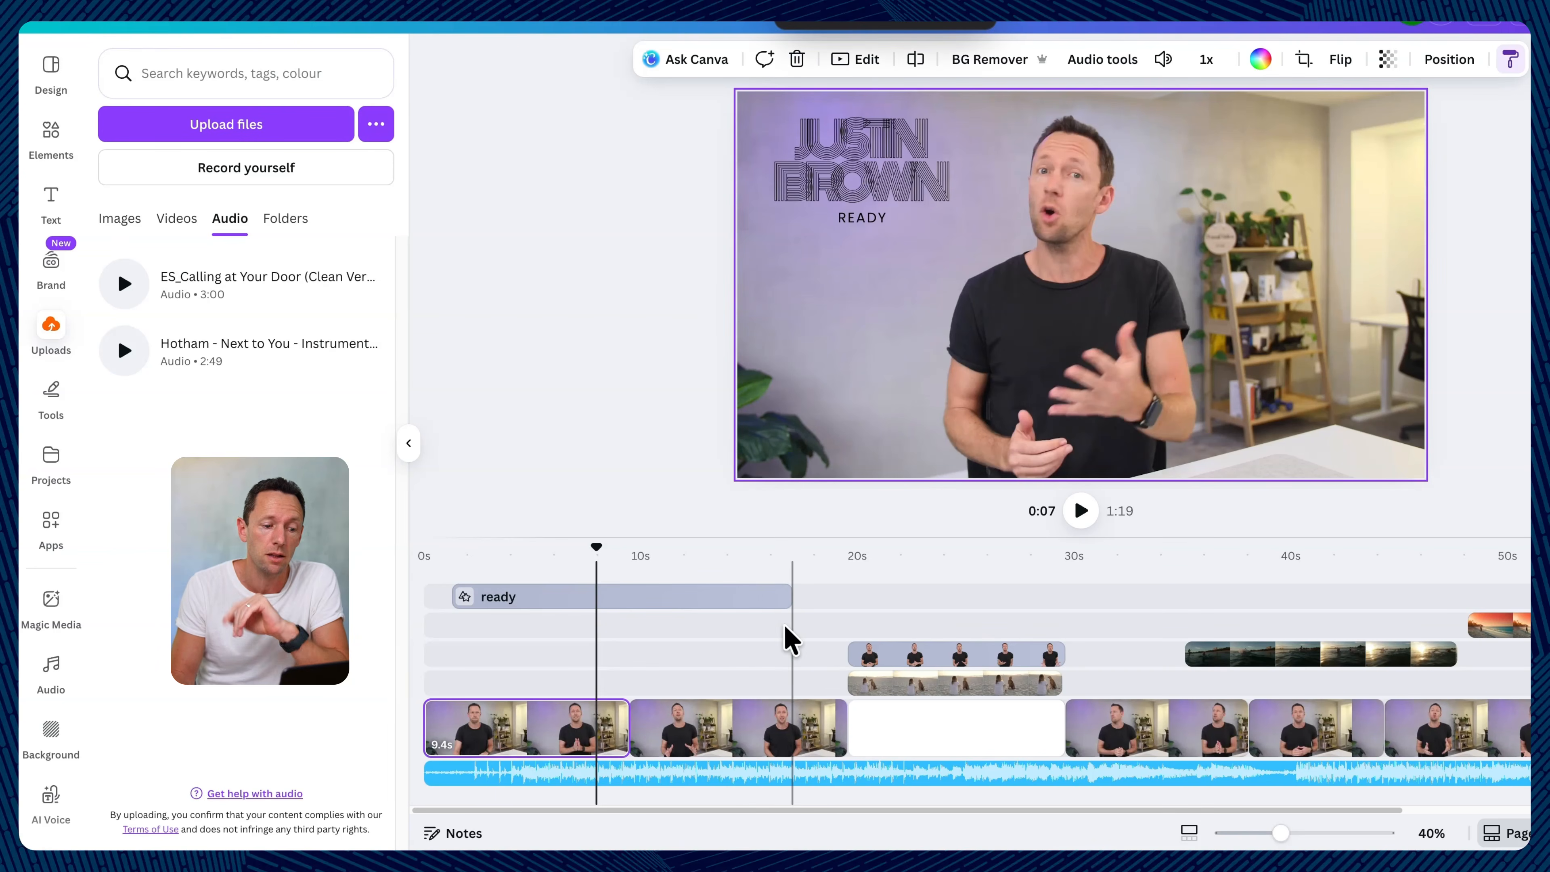
left_click(744, 563)
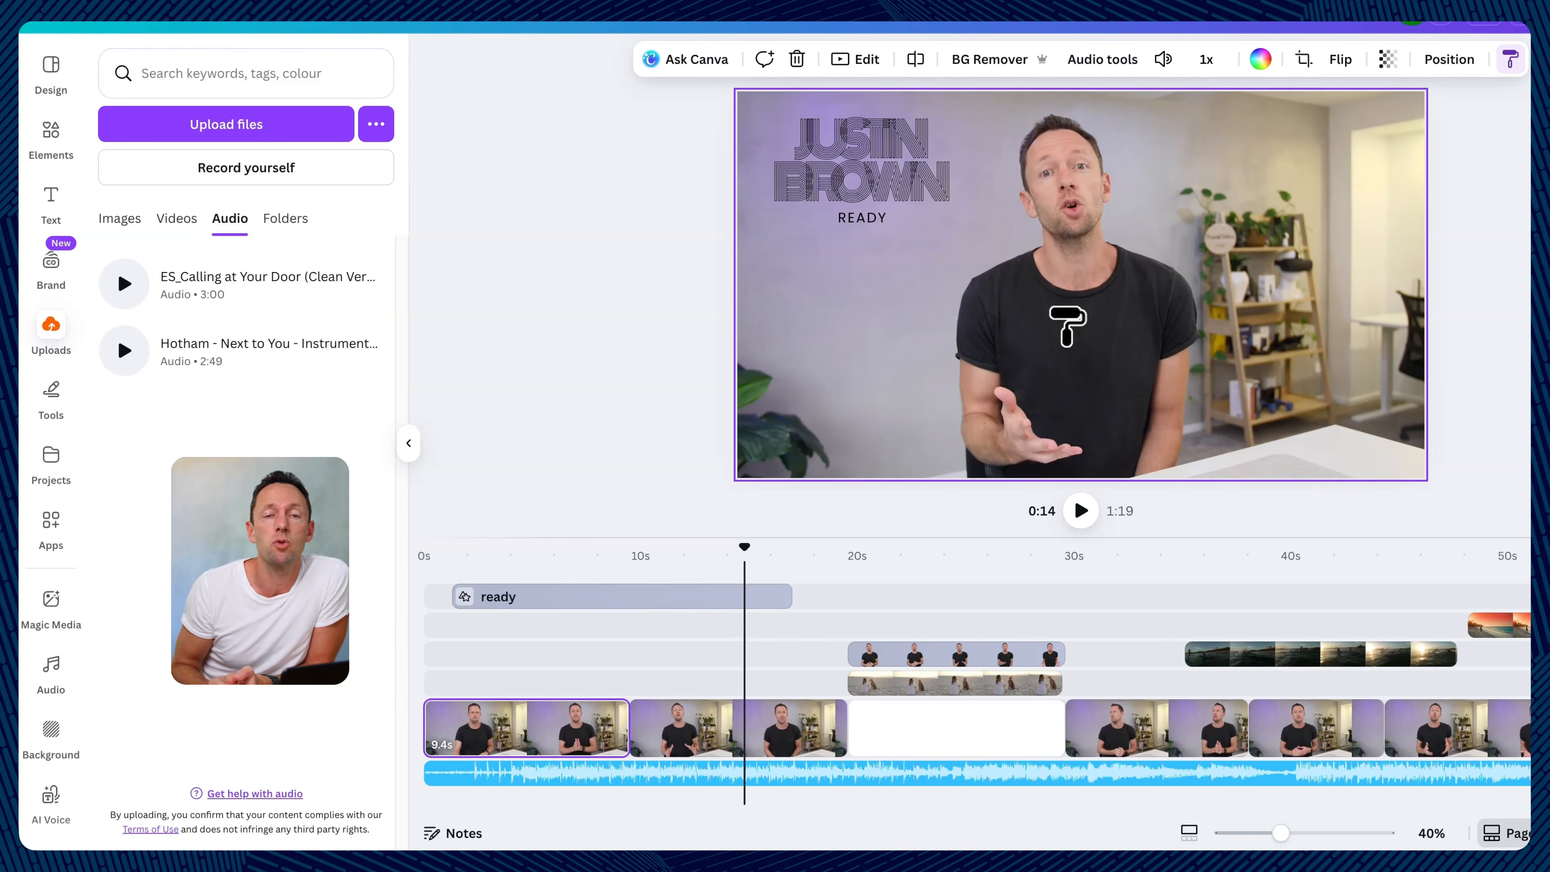
left_click(695, 726)
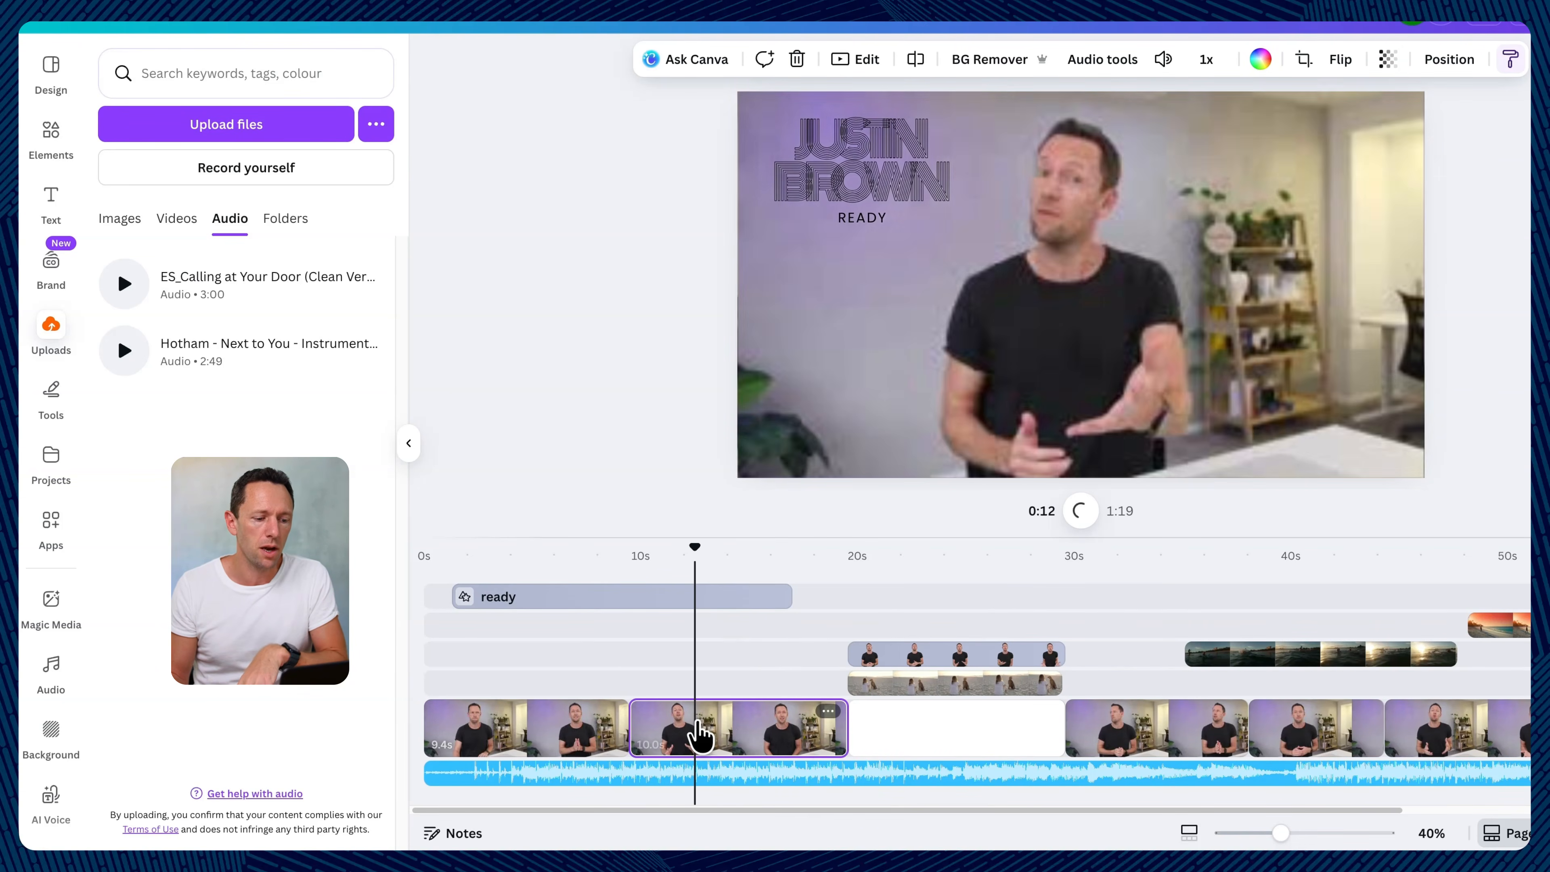
left_click(1116, 732)
left_click(1337, 746)
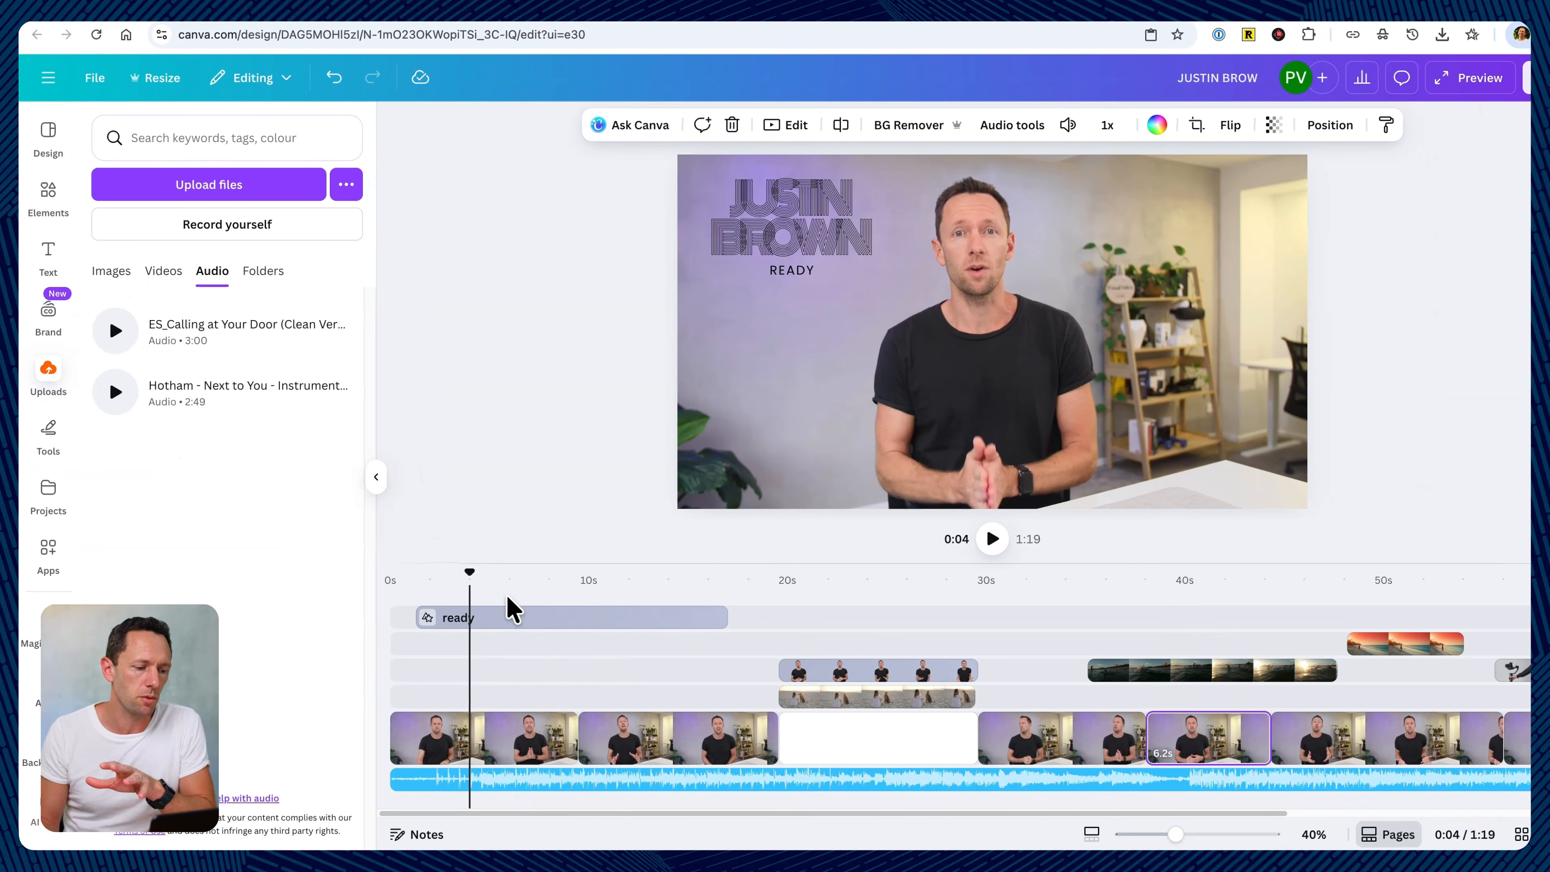
Step: Preview the edited video in the full-size player and return to the editor
left_click(507, 596)
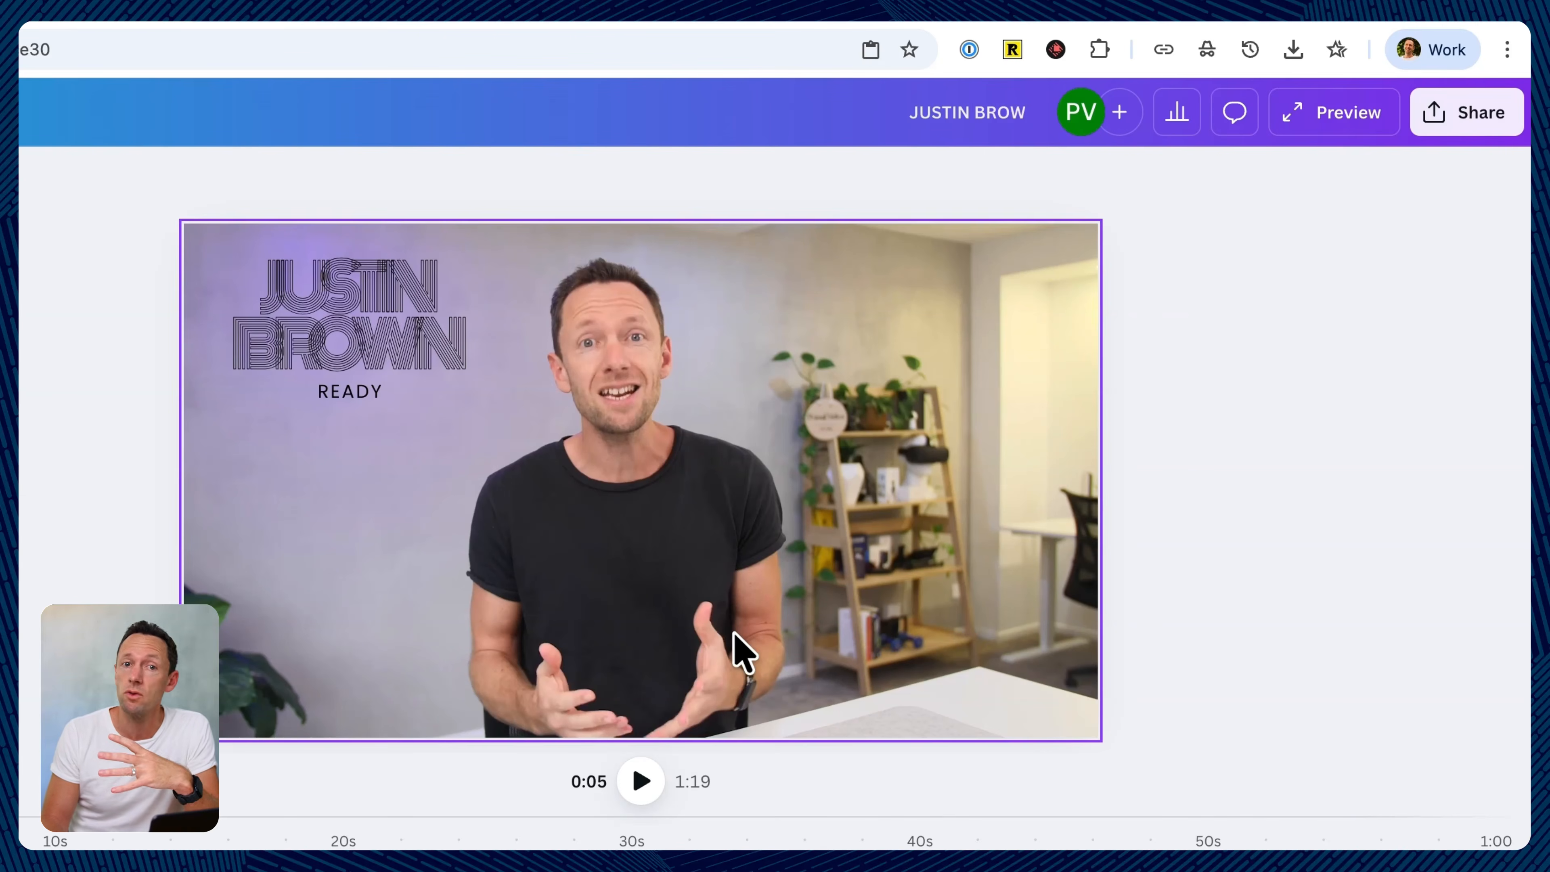
left_click(1343, 116)
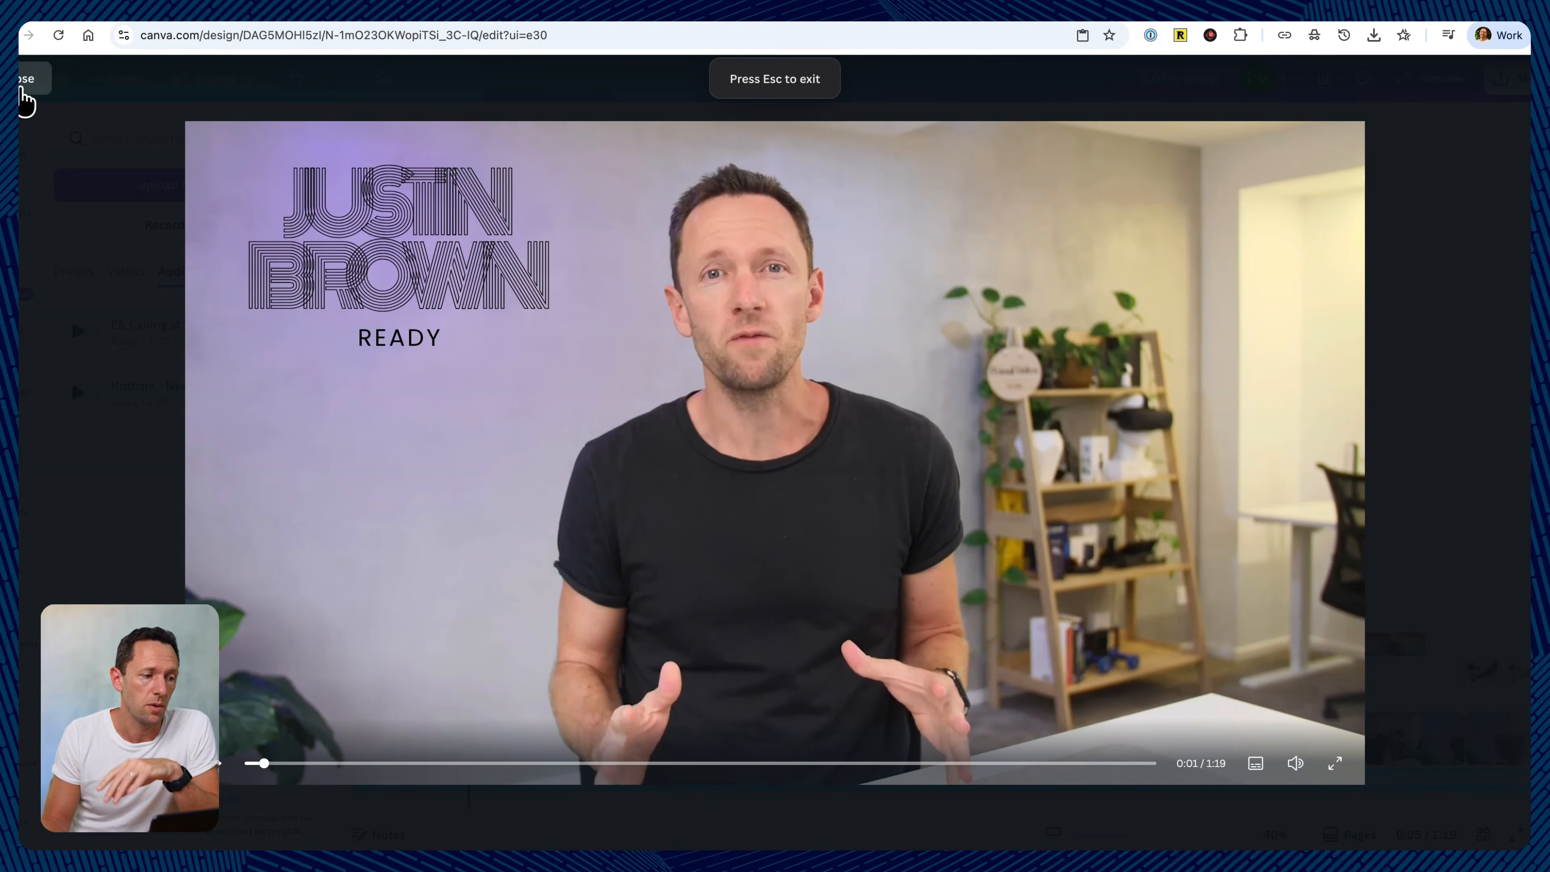
left_click(25, 80)
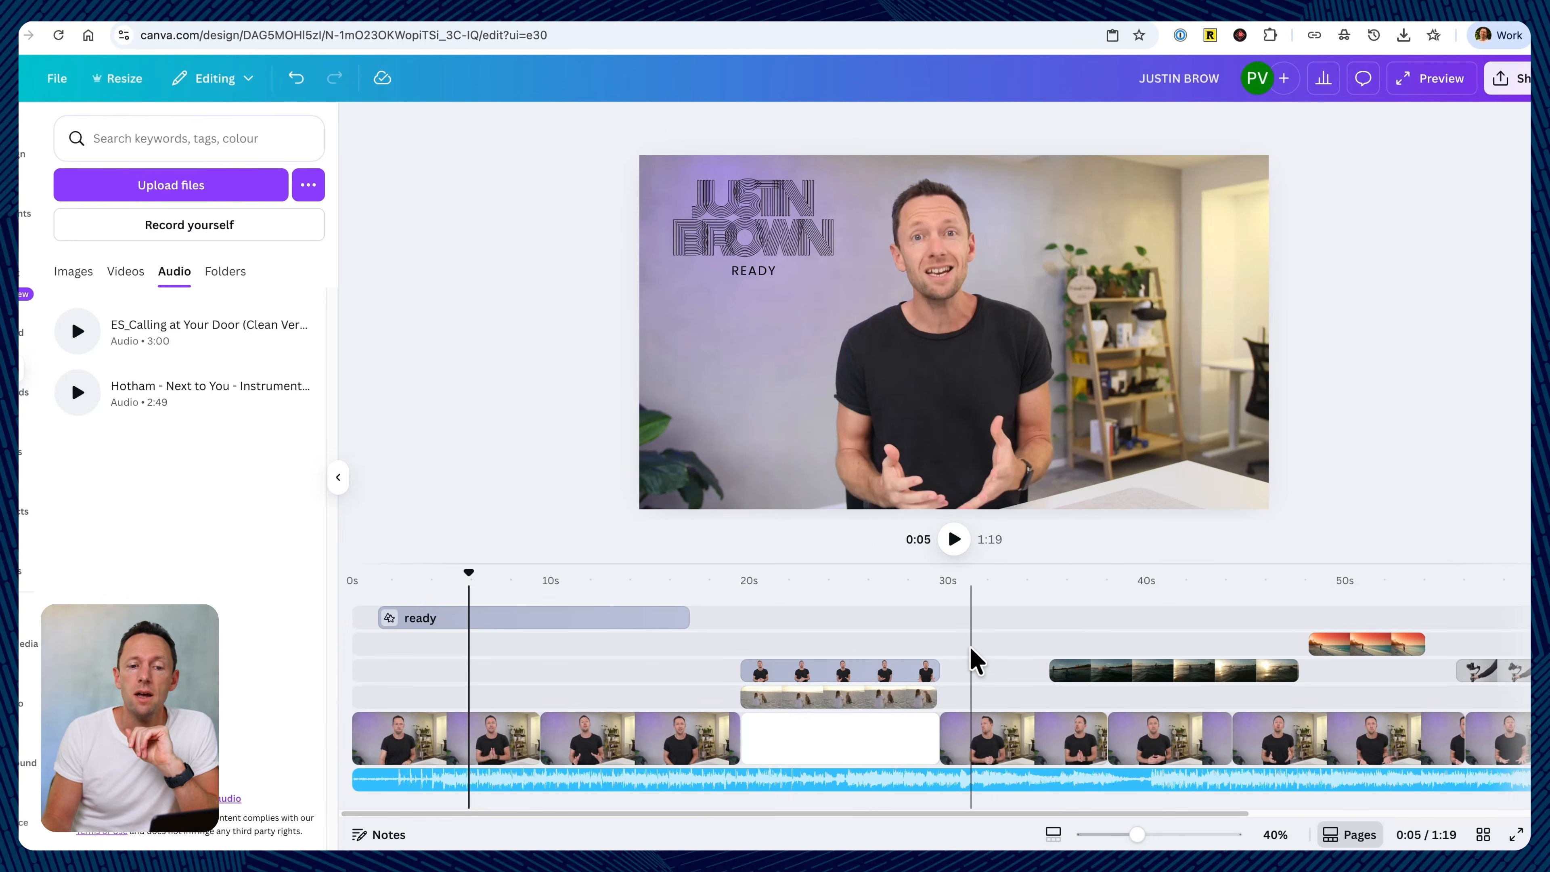
Step: Set up the design's download as an MP4 Video with 4K (UHD) quality
left_click(1513, 78)
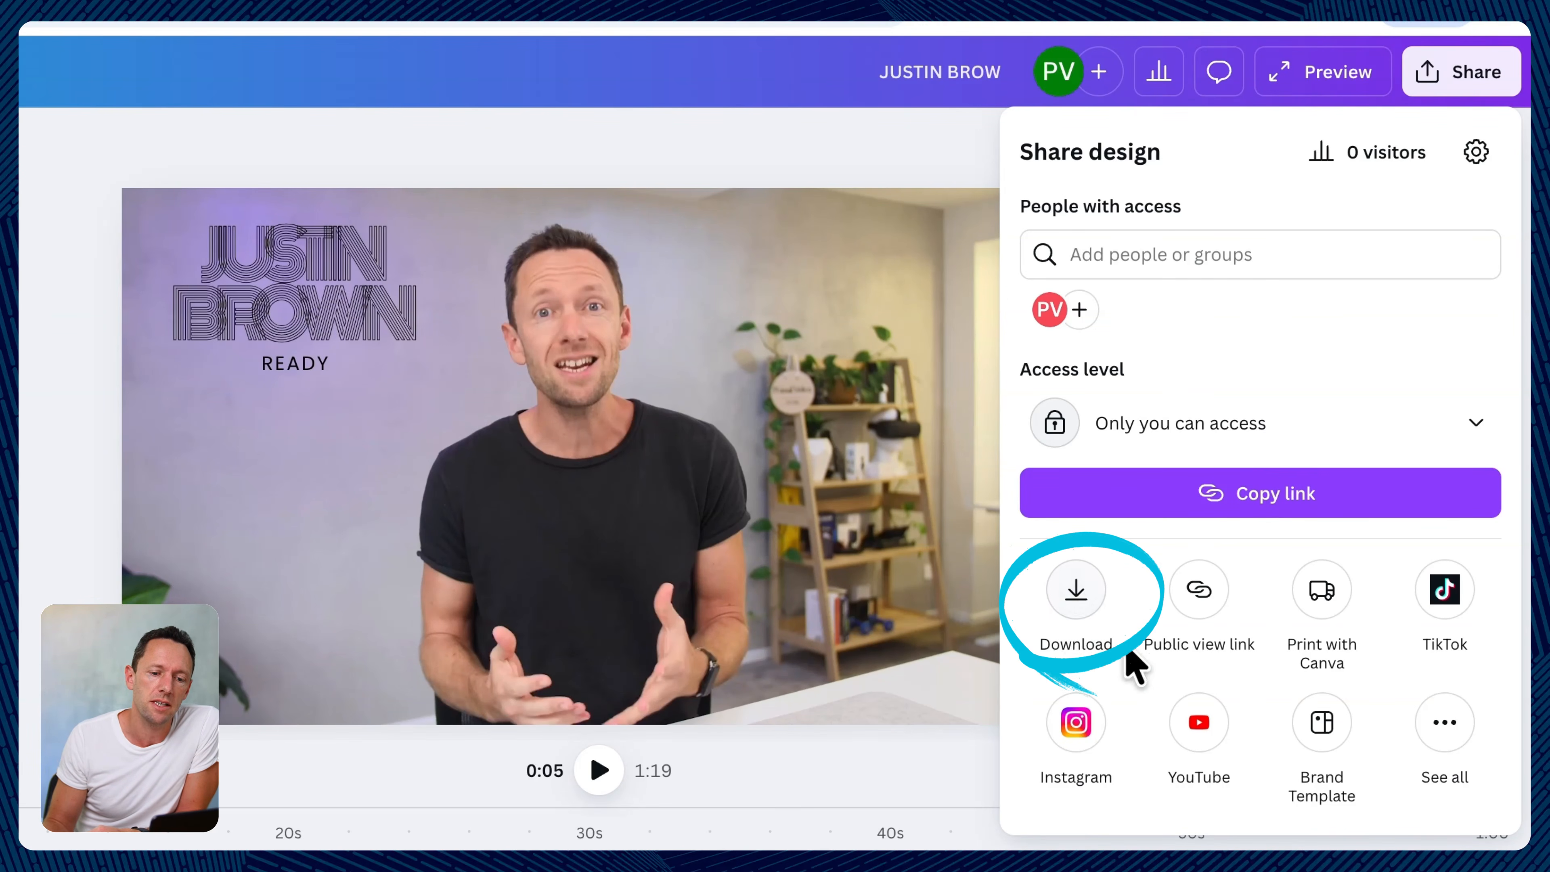
left_click(1092, 608)
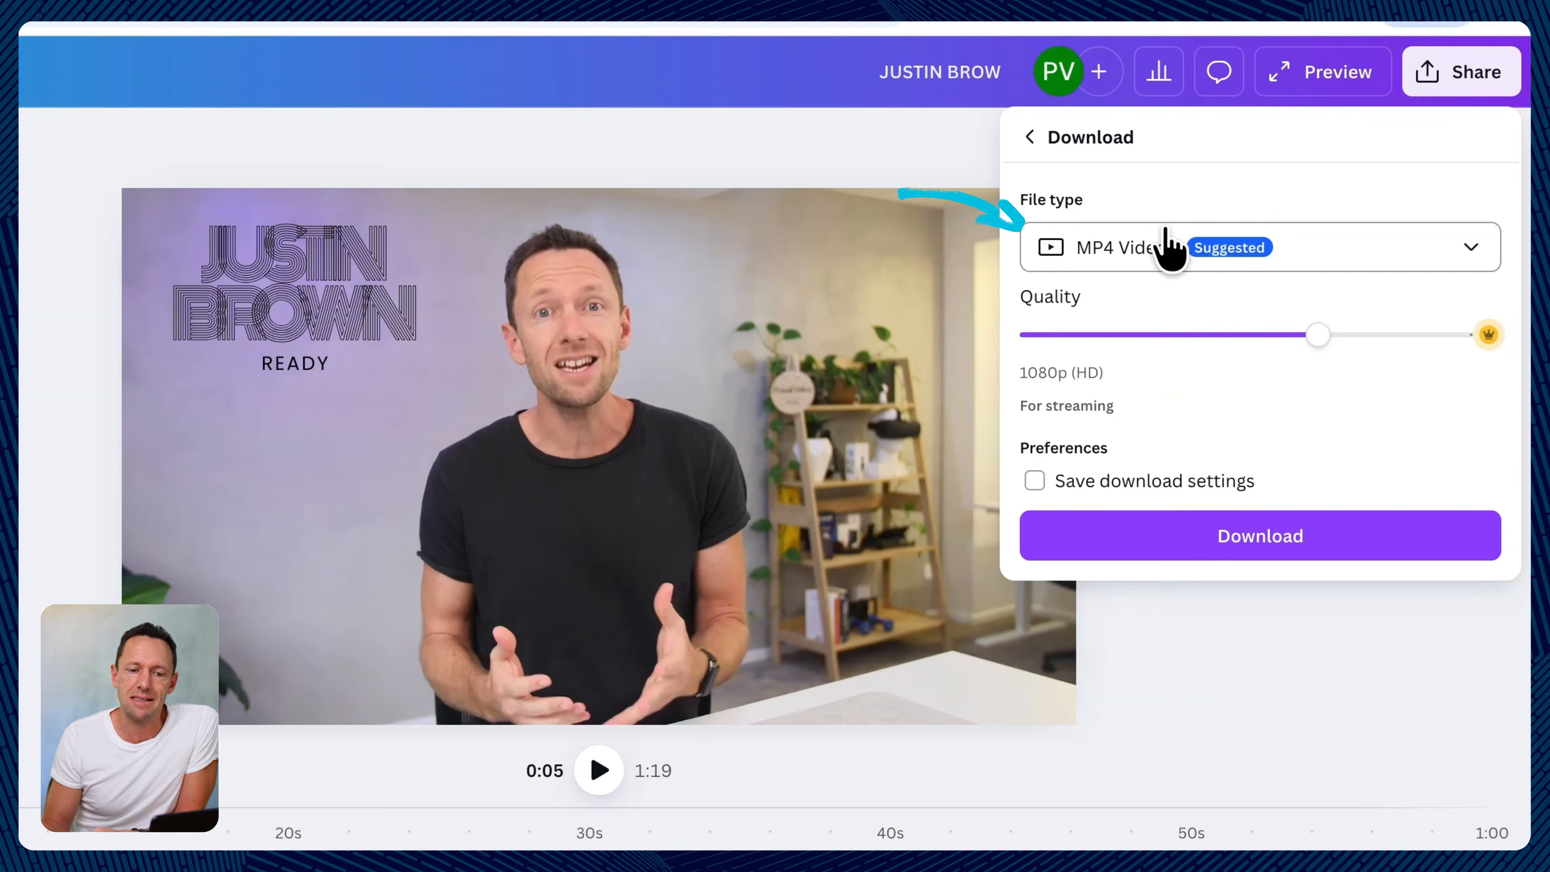
left_click(1474, 248)
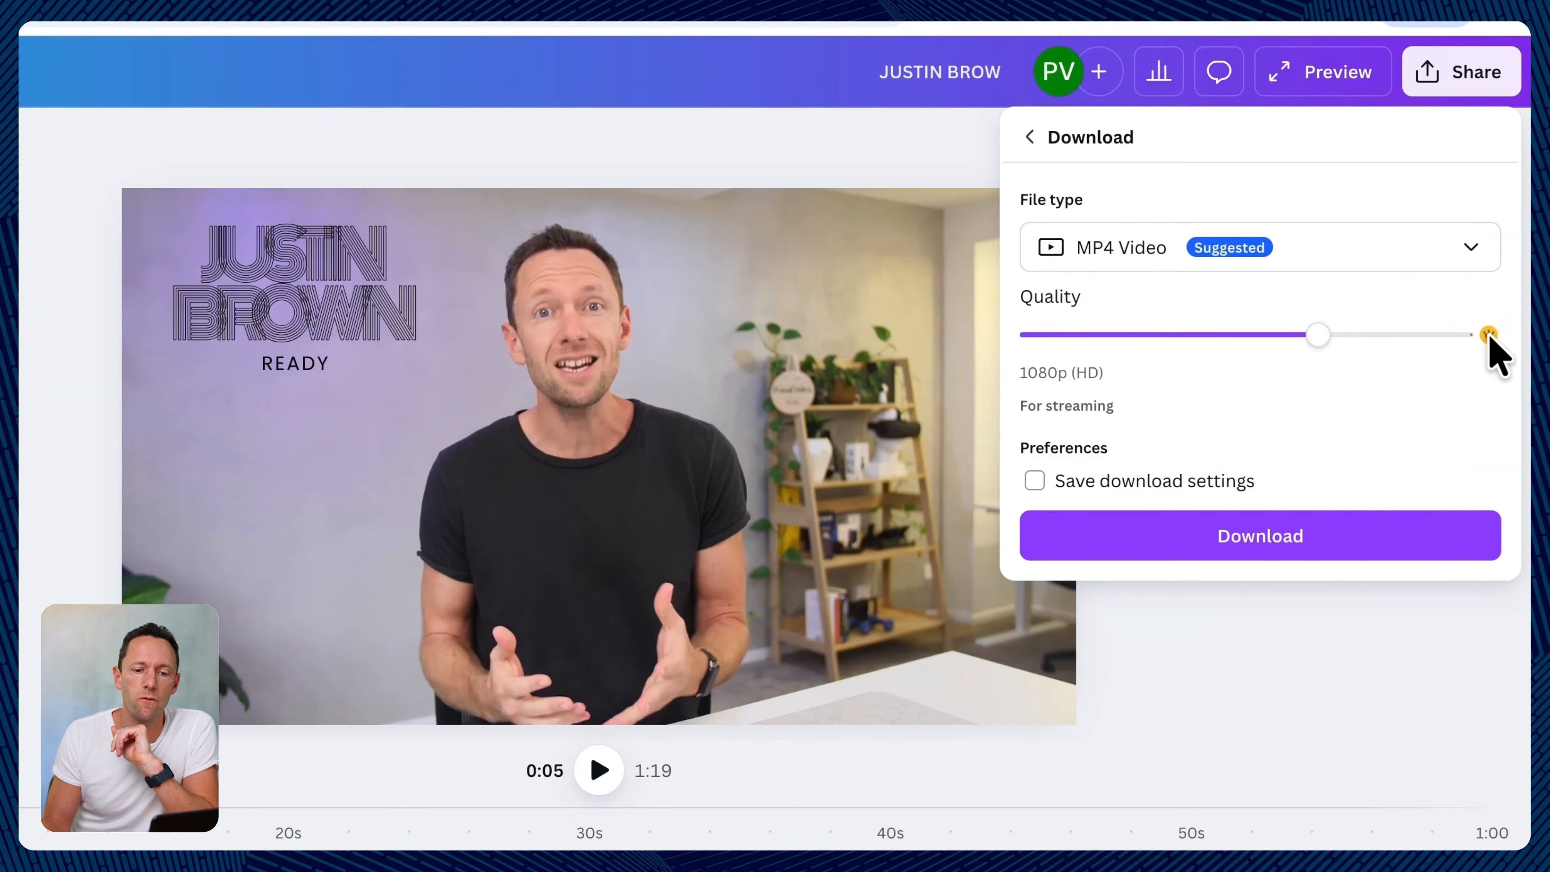
left_click_drag(1316, 336, 1452, 337)
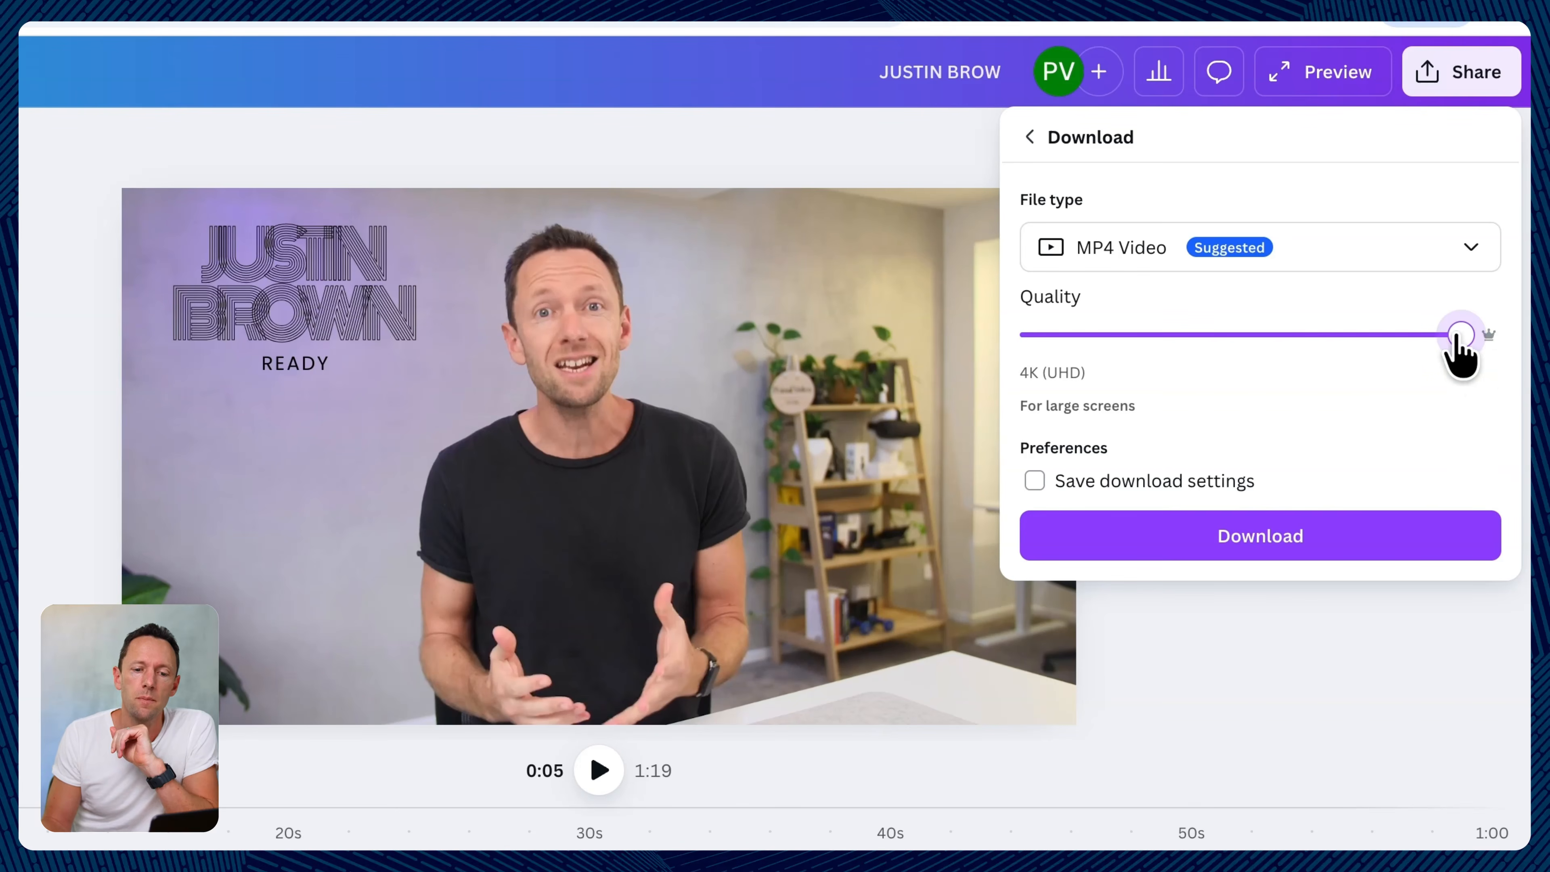